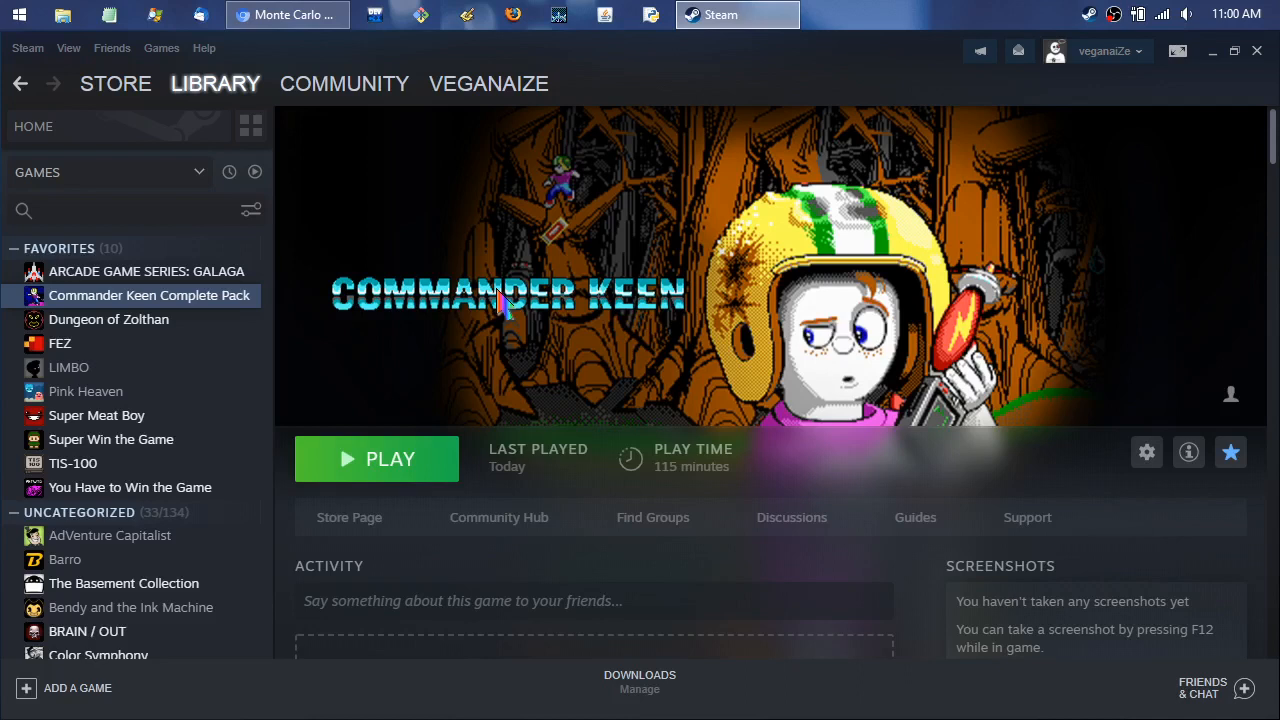
pyautogui.rightClick(217, 301)
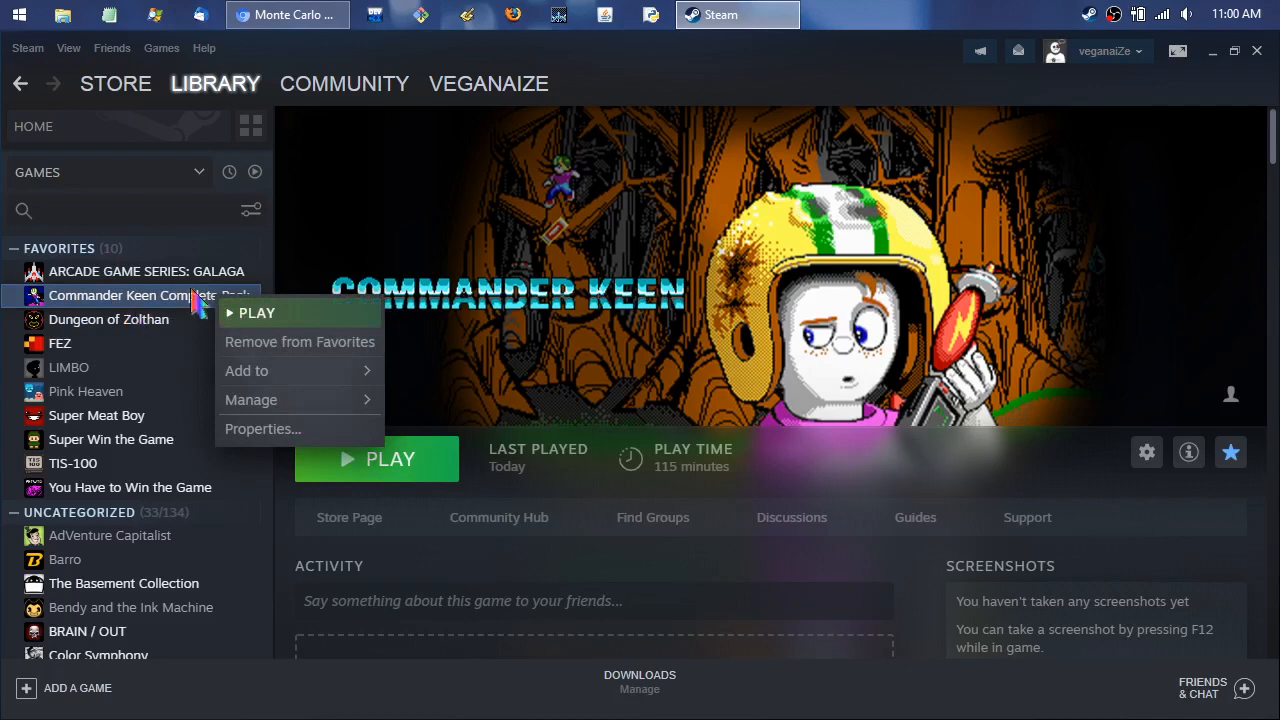
pyautogui.moveTo(312, 400)
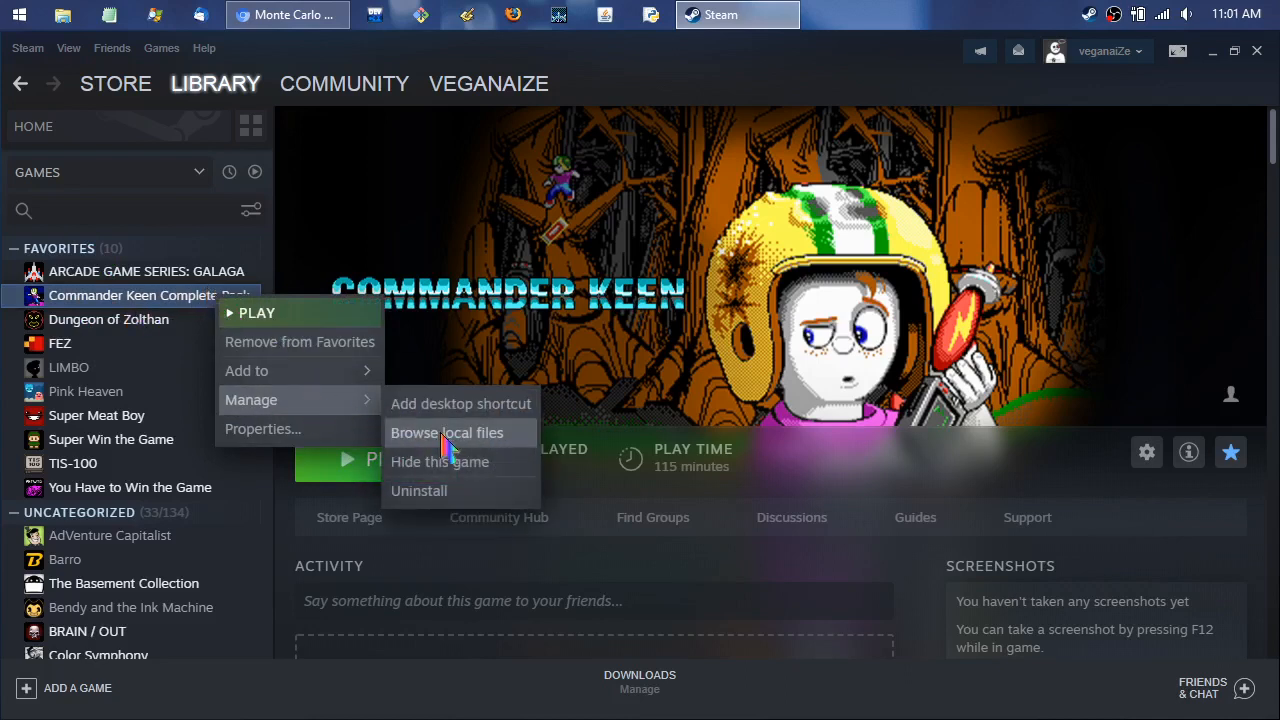
pyautogui.click(1153, 462)
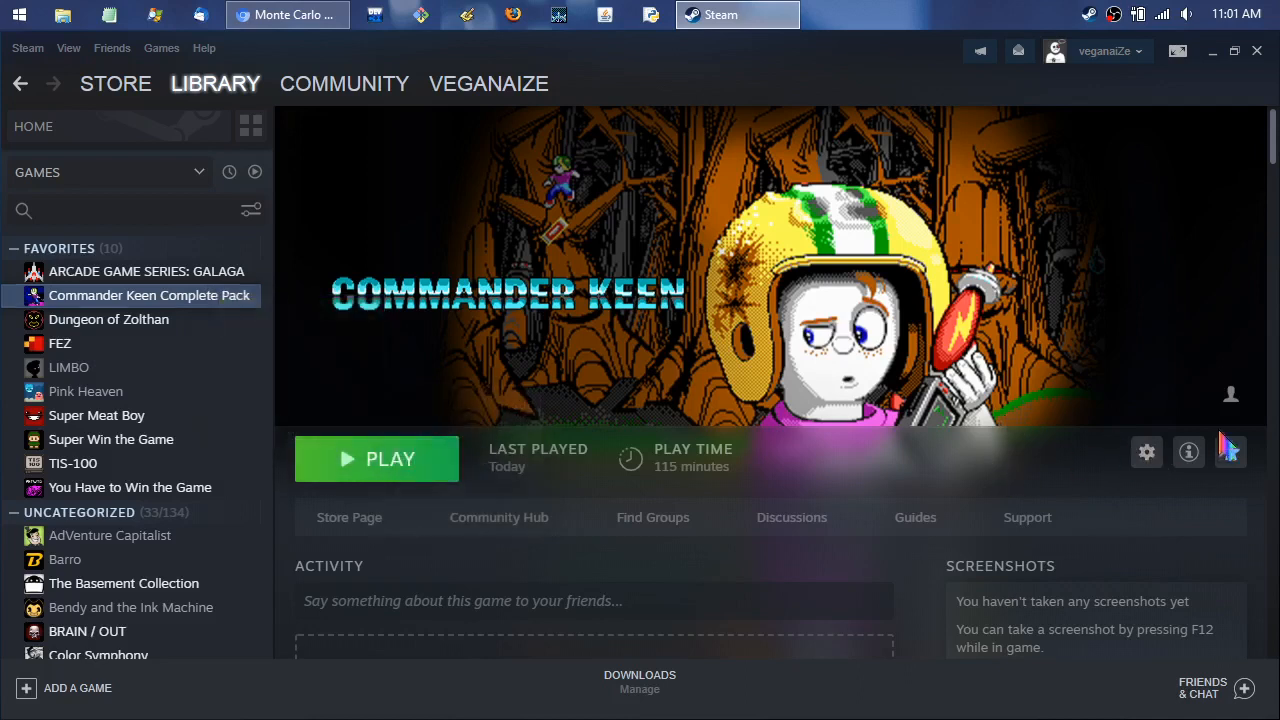
# Step: Browse the local files of Commander Keen Complete Pack and bring its installation folder window to the front
pyautogui.click(1153, 457)
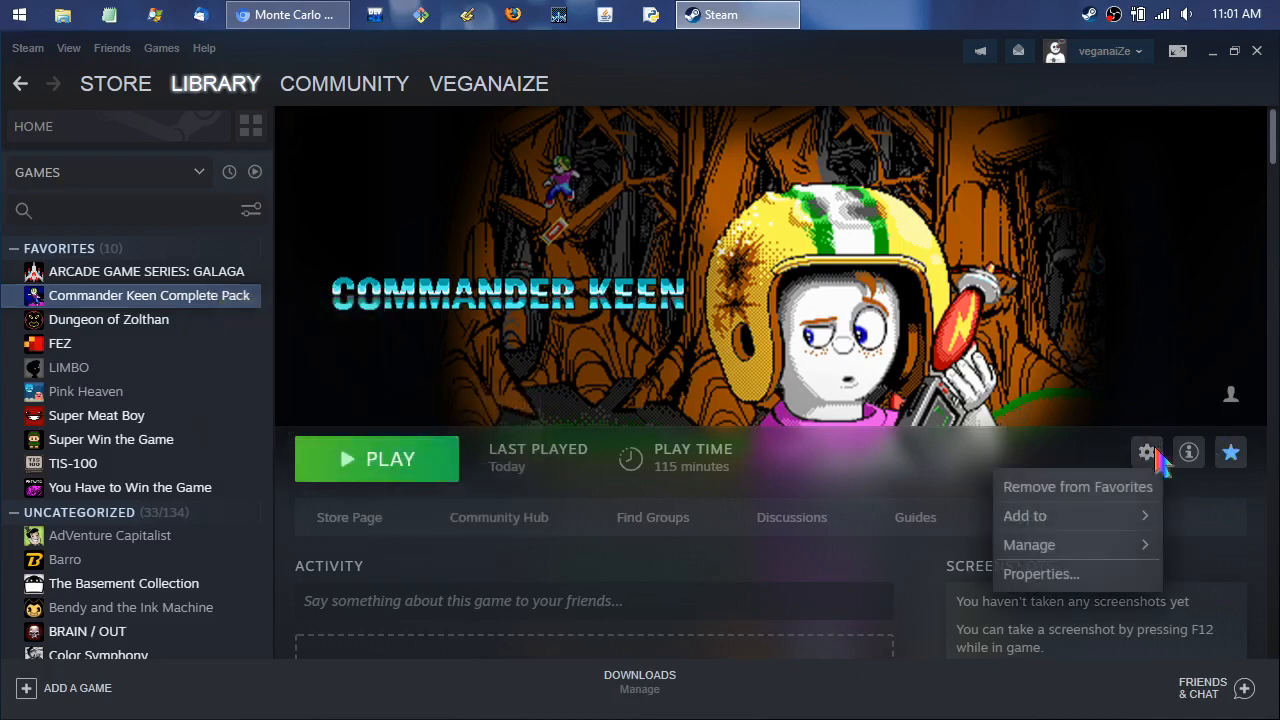
pyautogui.moveTo(1120, 555)
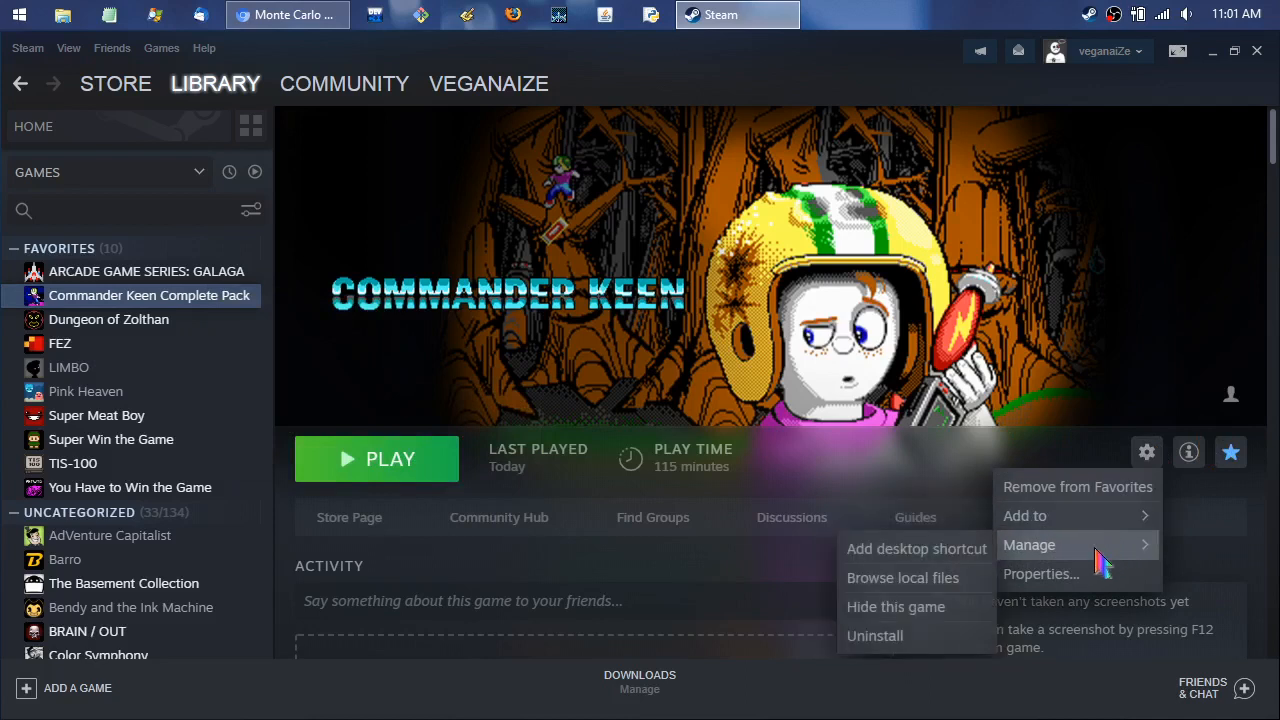
pyautogui.click(960, 585)
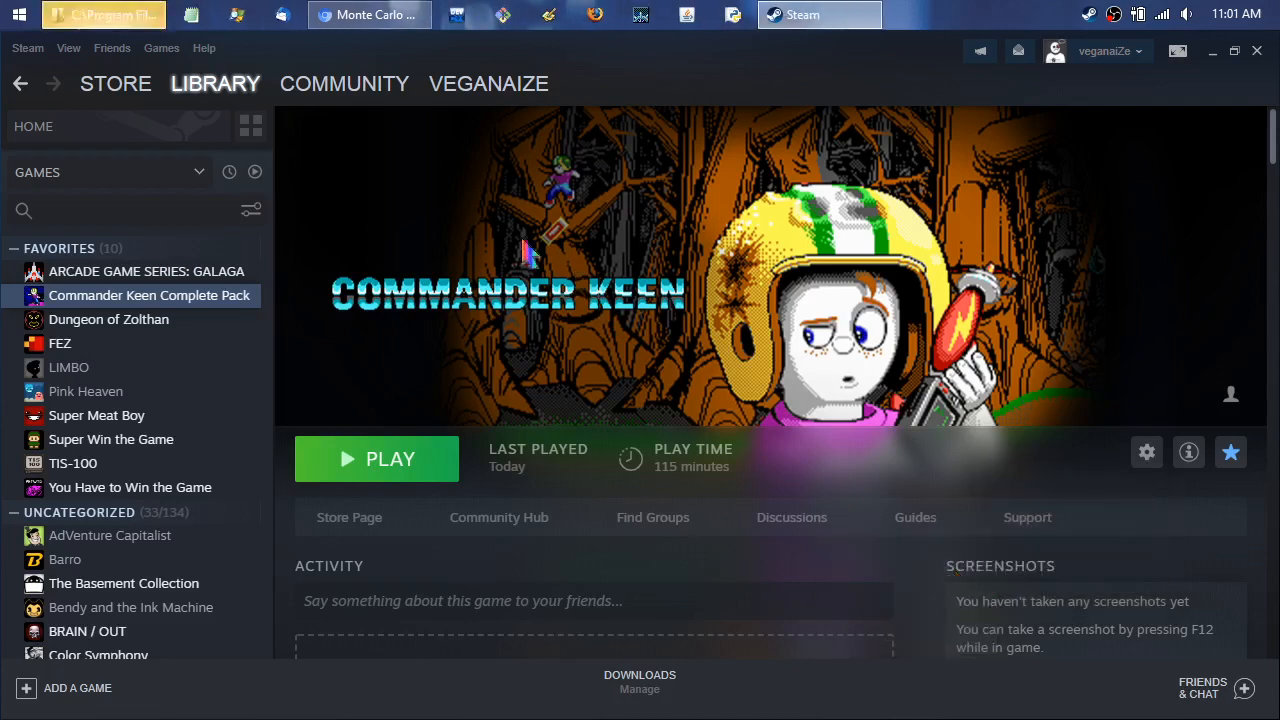
pyautogui.click(104, 15)
pyautogui.click(677, 390)
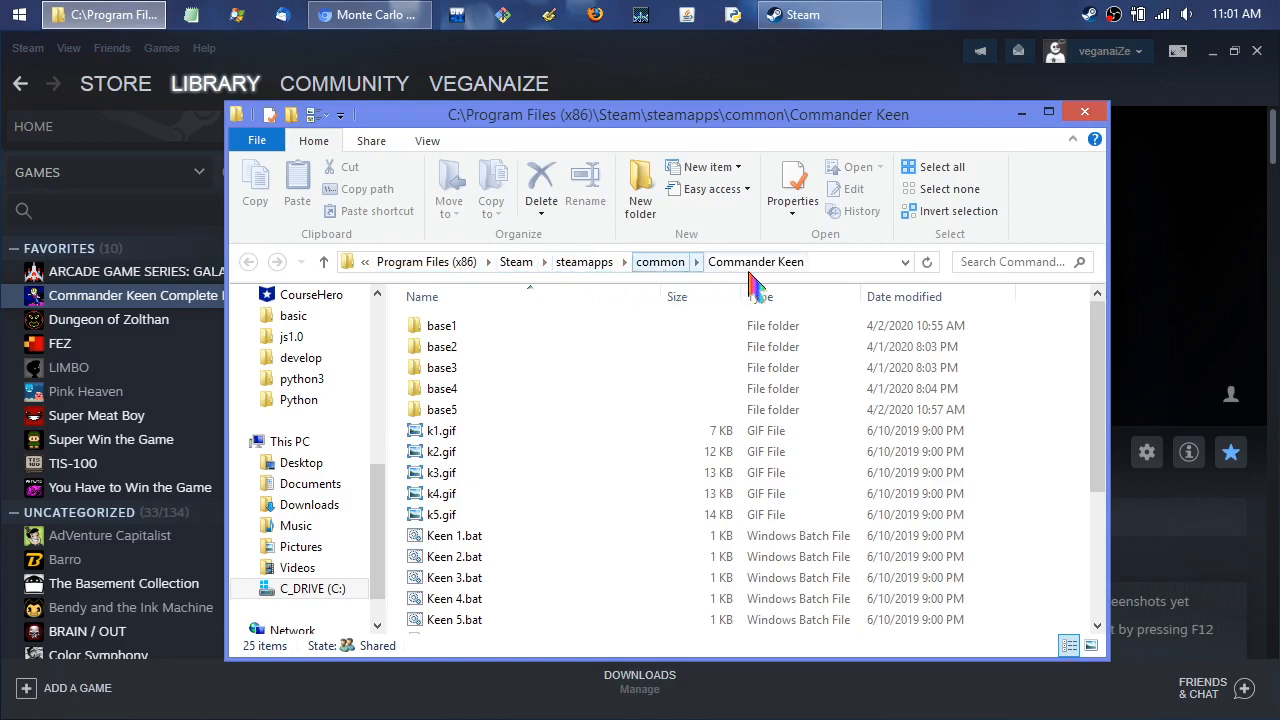
# Step: Look through the files in the Commander Keen folder and view the k1.gif image, closing it again
pyautogui.scroll(-3, 571, 414)
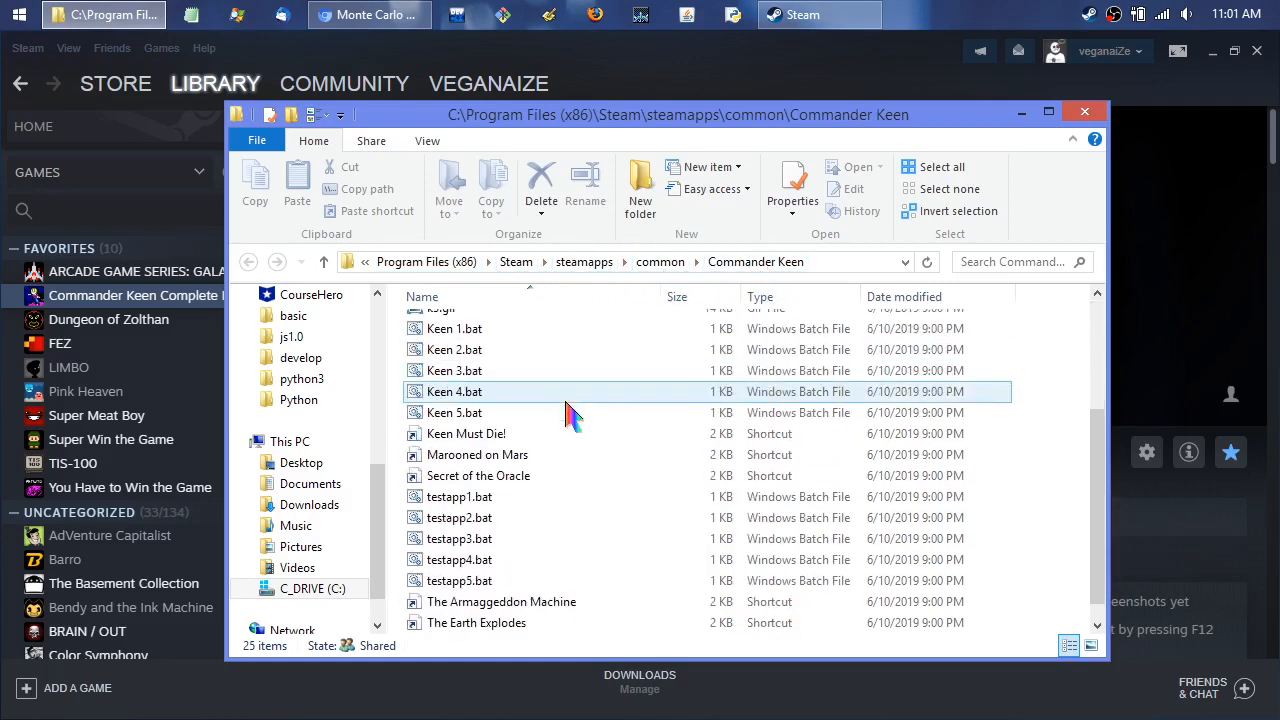
pyautogui.scroll(3, 571, 414)
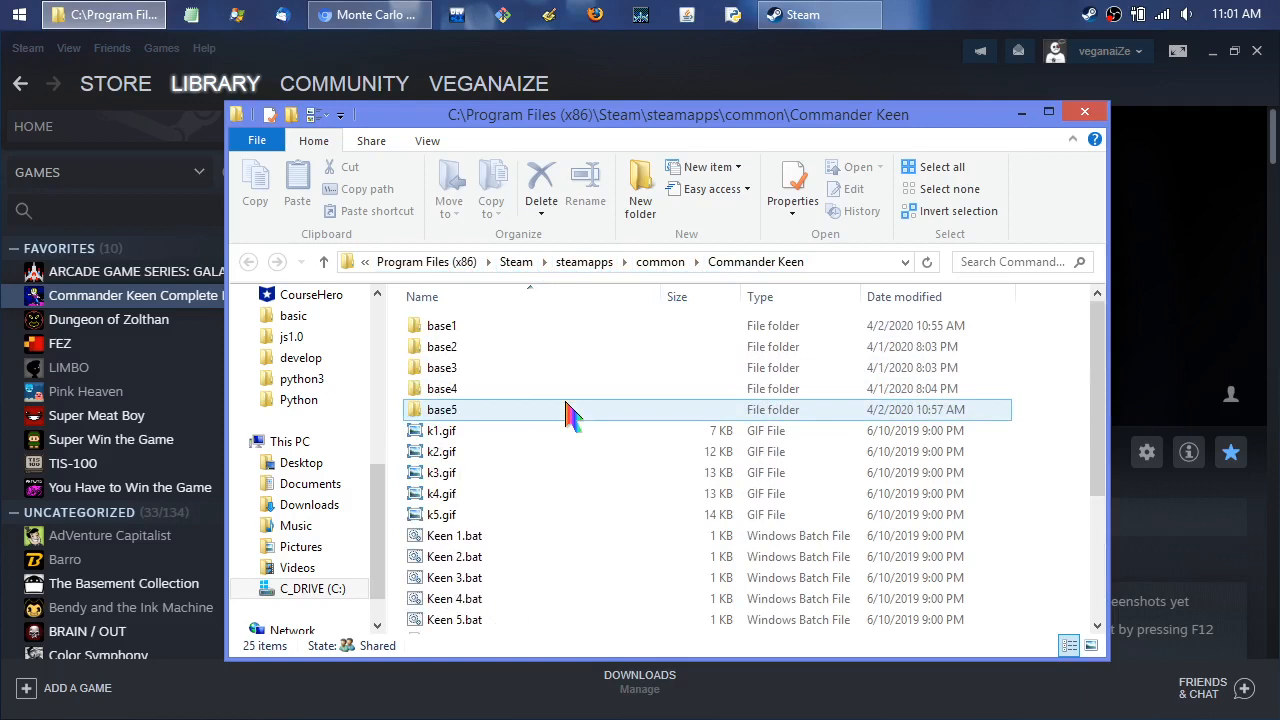
pyautogui.scroll(-3, 568, 414)
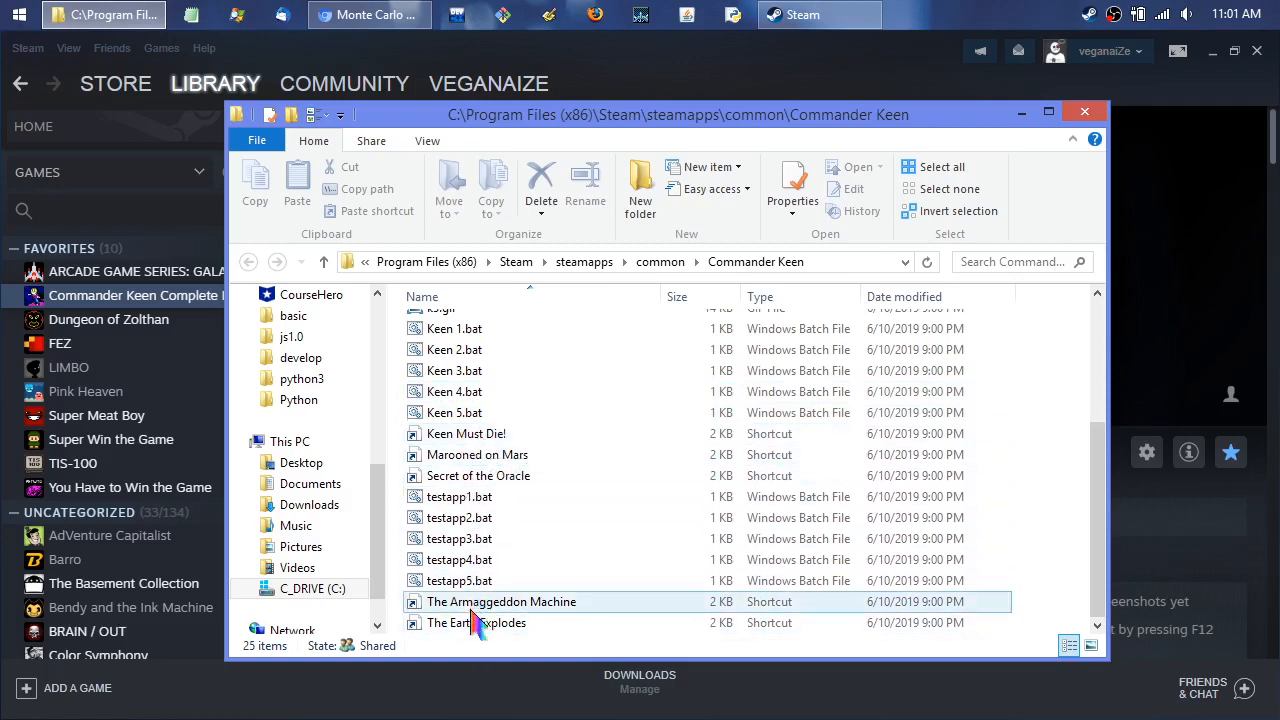
pyautogui.scroll(3, 720, 470)
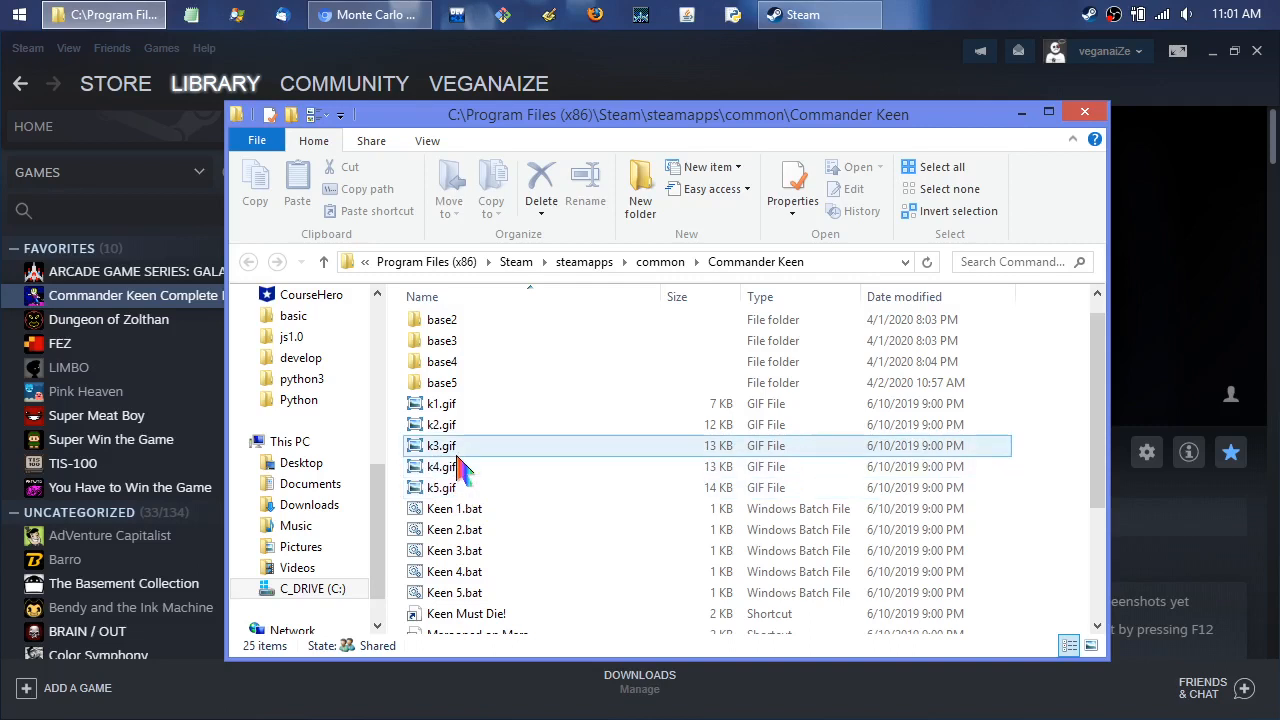
pyautogui.doubleClick(443, 408)
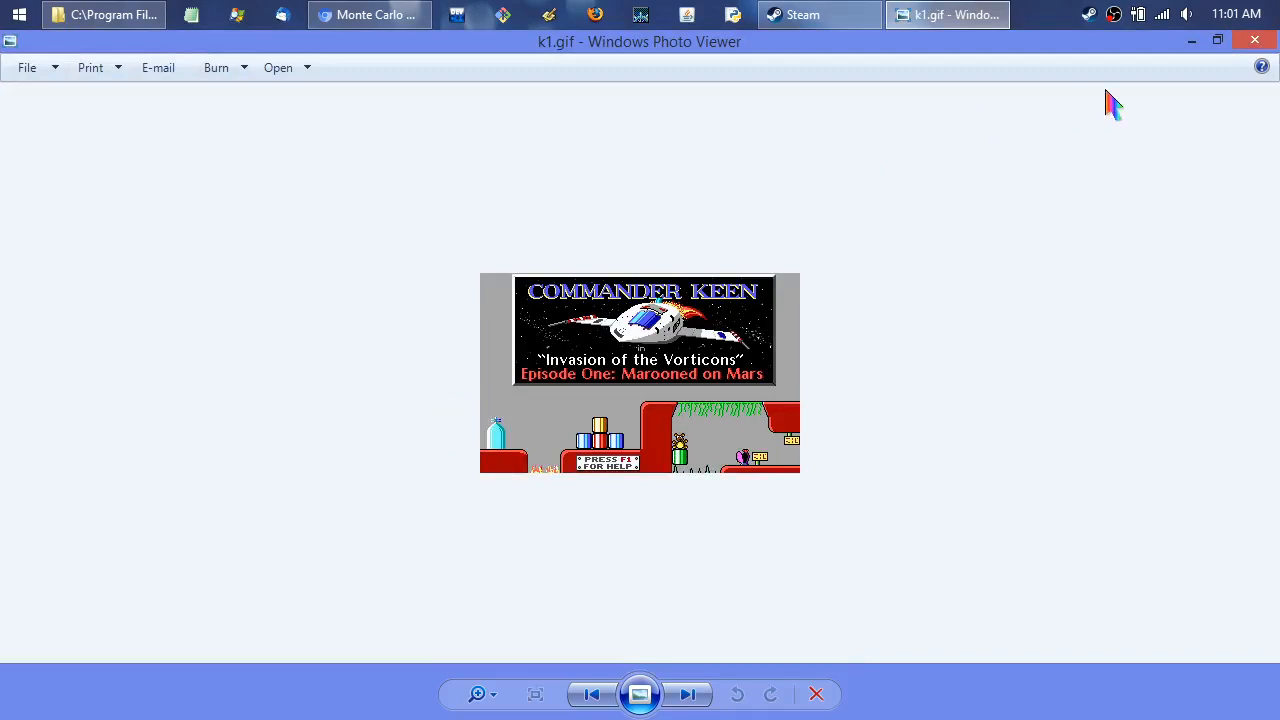
pyautogui.click(1256, 42)
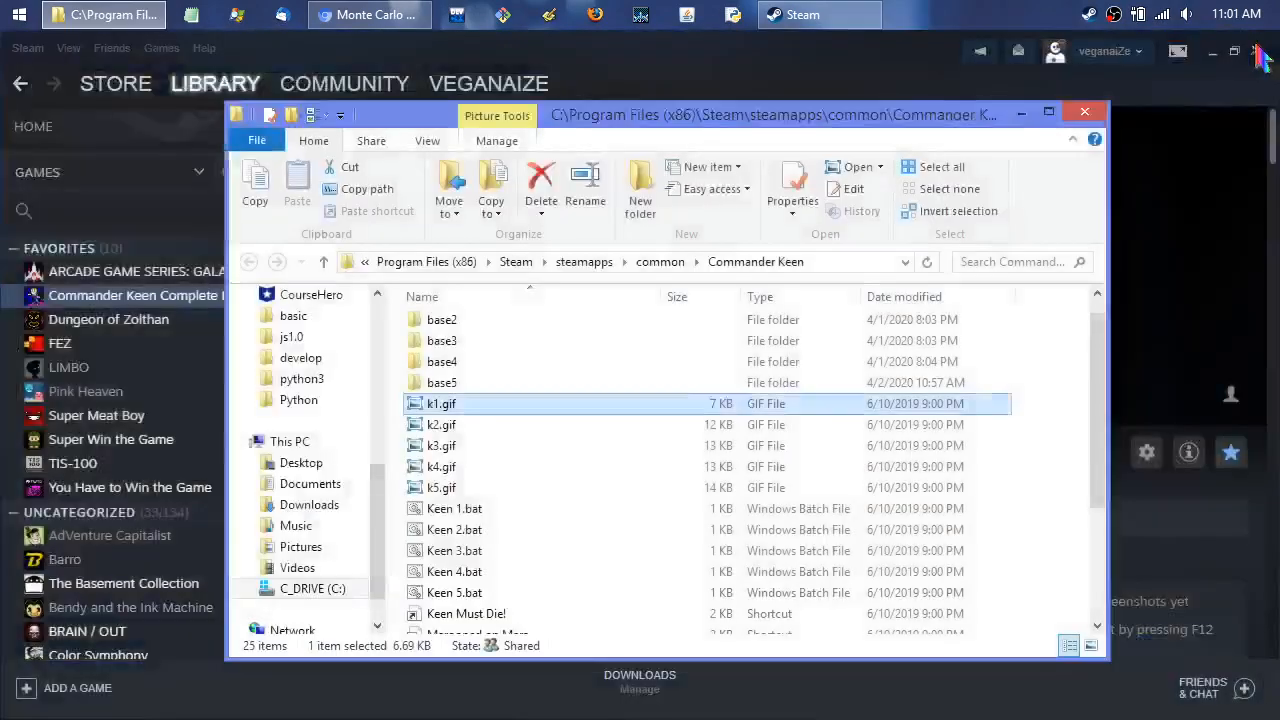
# Step: Switch to Steam, check the launch options offered for Commander Keen Complete Pack, and cancel the launch
pyautogui.click(466, 514)
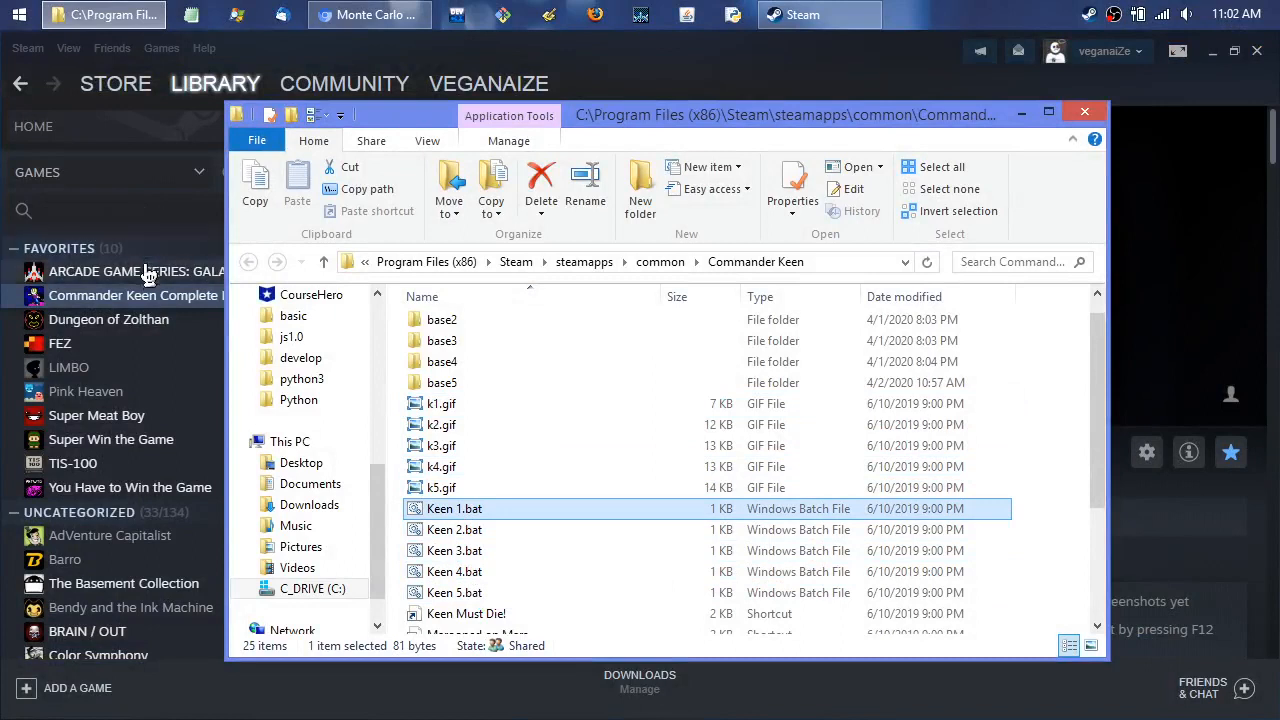
pyautogui.click(147, 303)
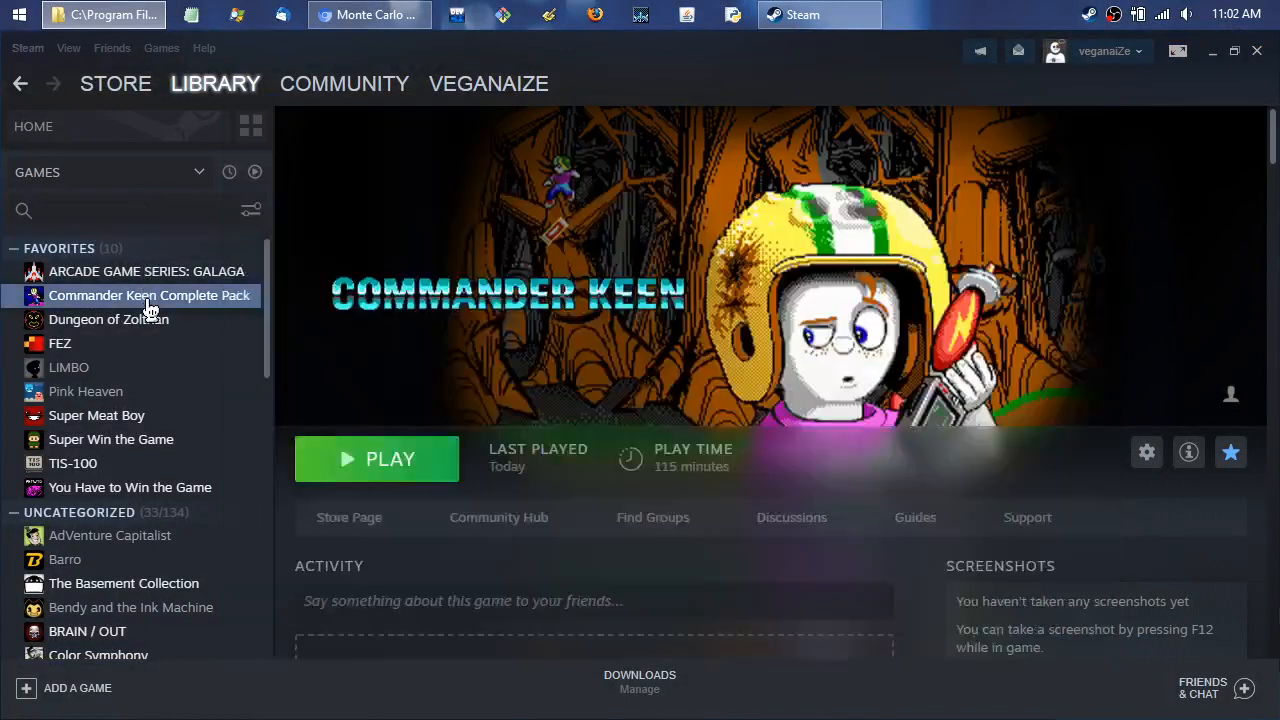
pyautogui.click(368, 468)
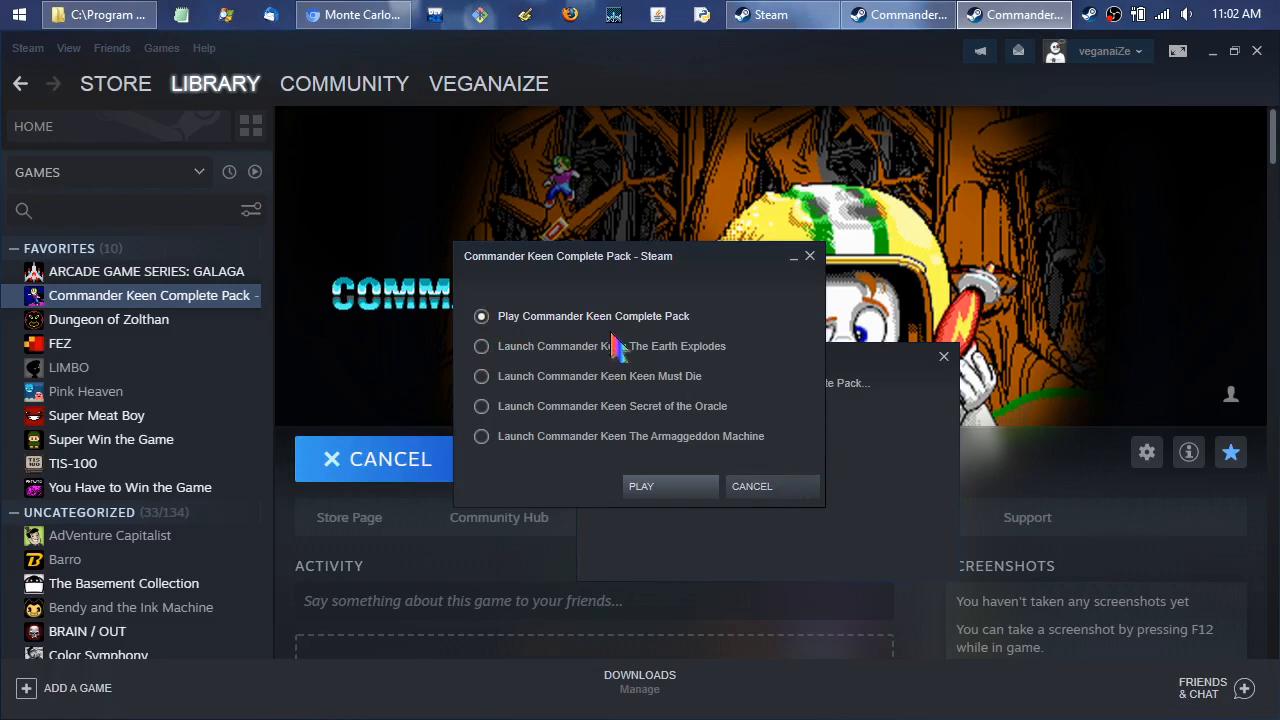
pyautogui.click(766, 489)
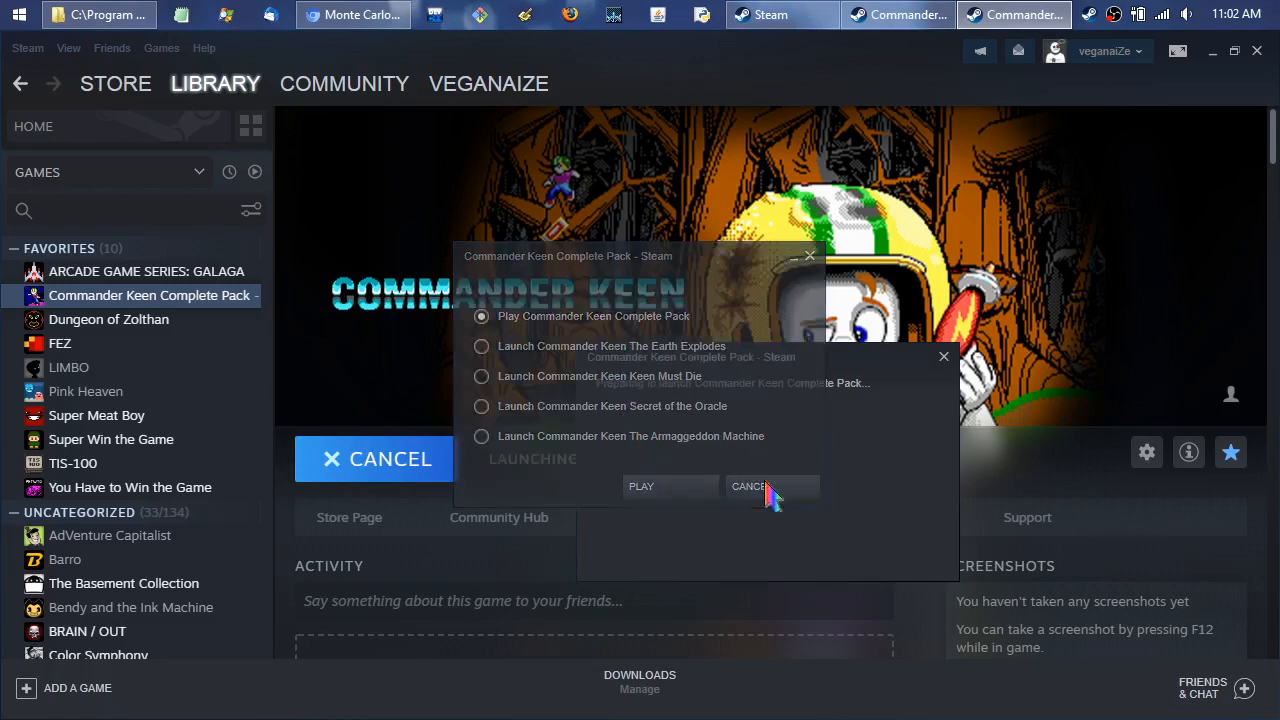
# Step: Return to the Commander Keen folder and open Keen 1.bat for editing to examine its DOSBox launch command, closing it unchanged
pyautogui.click(88, 16)
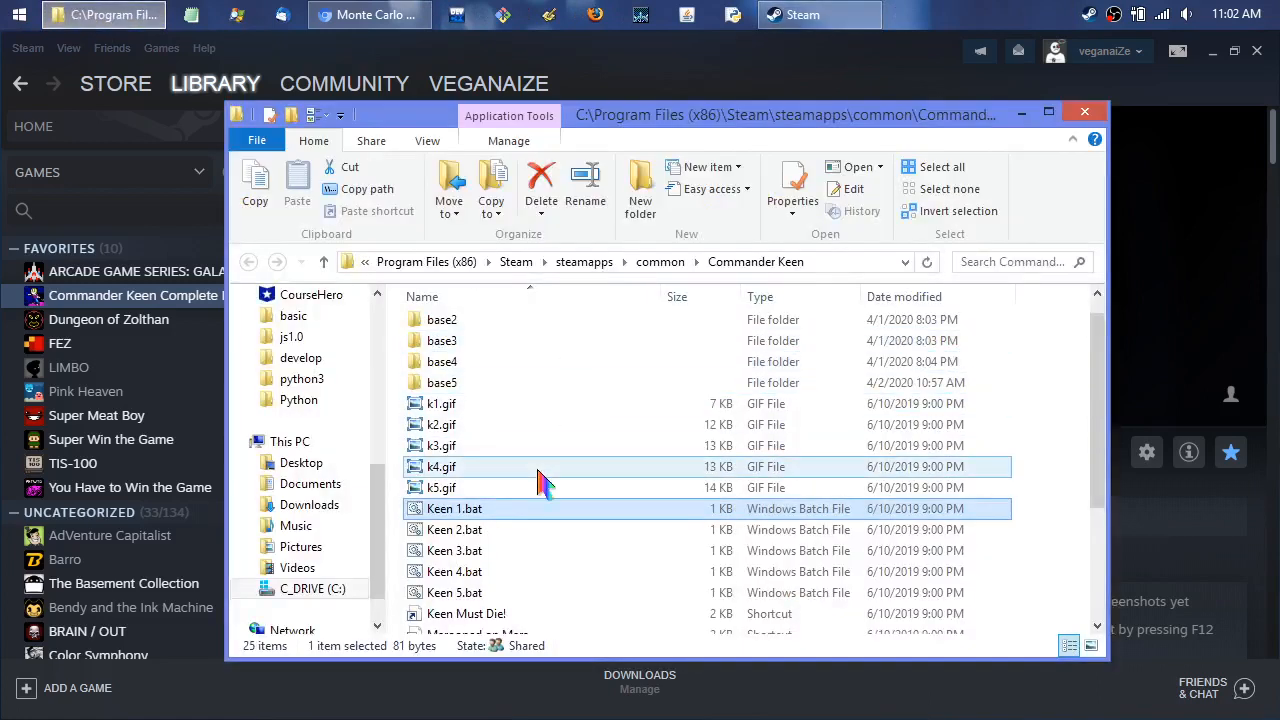
pyautogui.rightClick(497, 518)
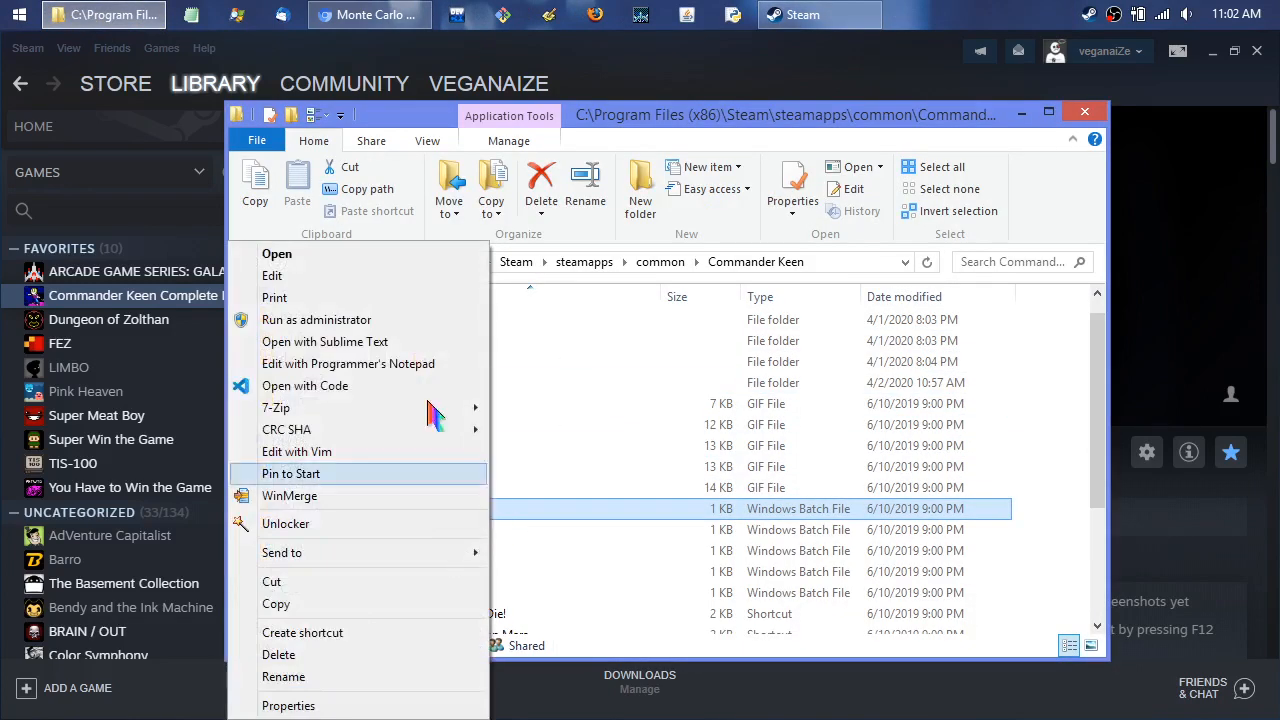
pyautogui.click(275, 276)
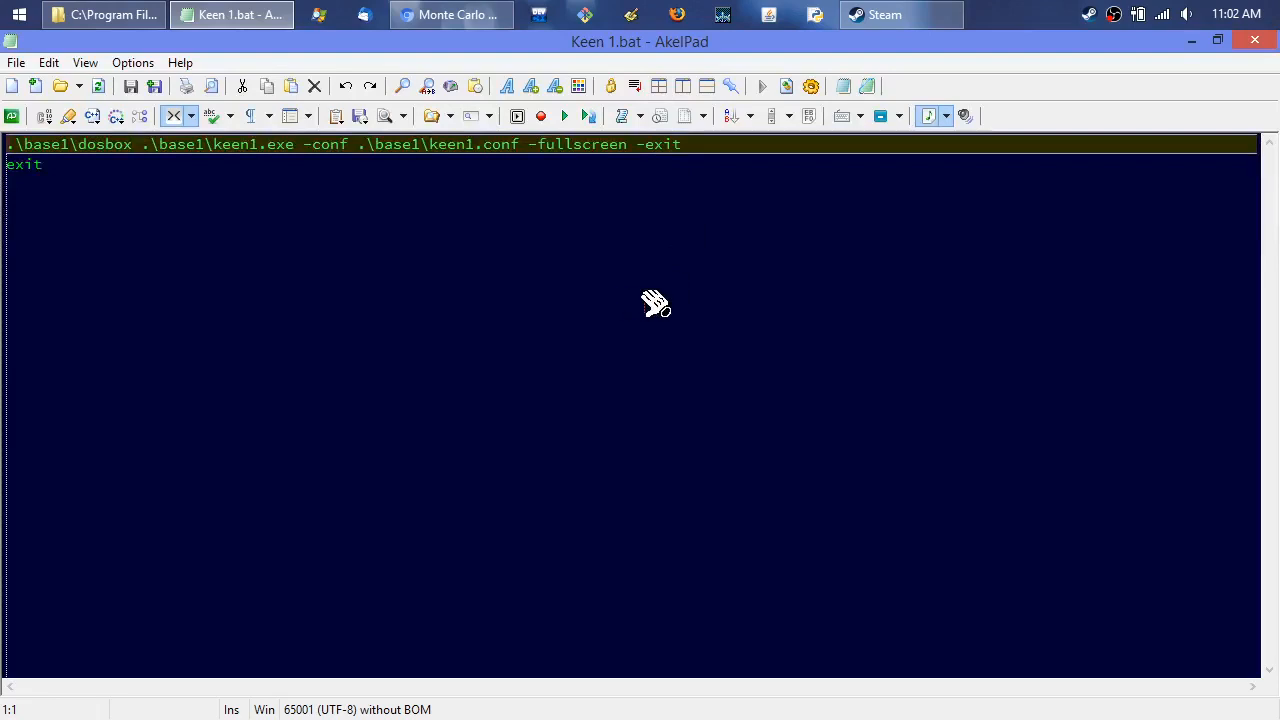
pyautogui.click(1256, 40)
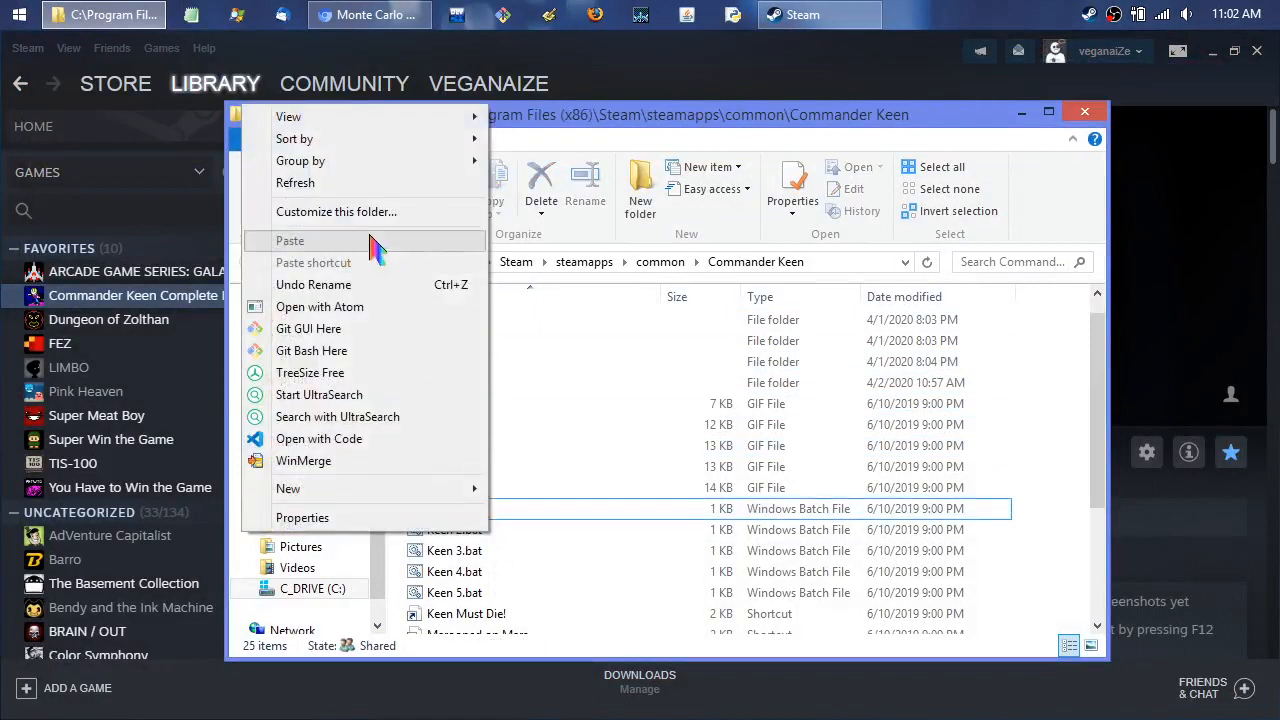
# Step: Open Keen 2.bat in the text editor to examine its DOSBox launch command, and close it without changes
pyautogui.rightClick(548, 512)
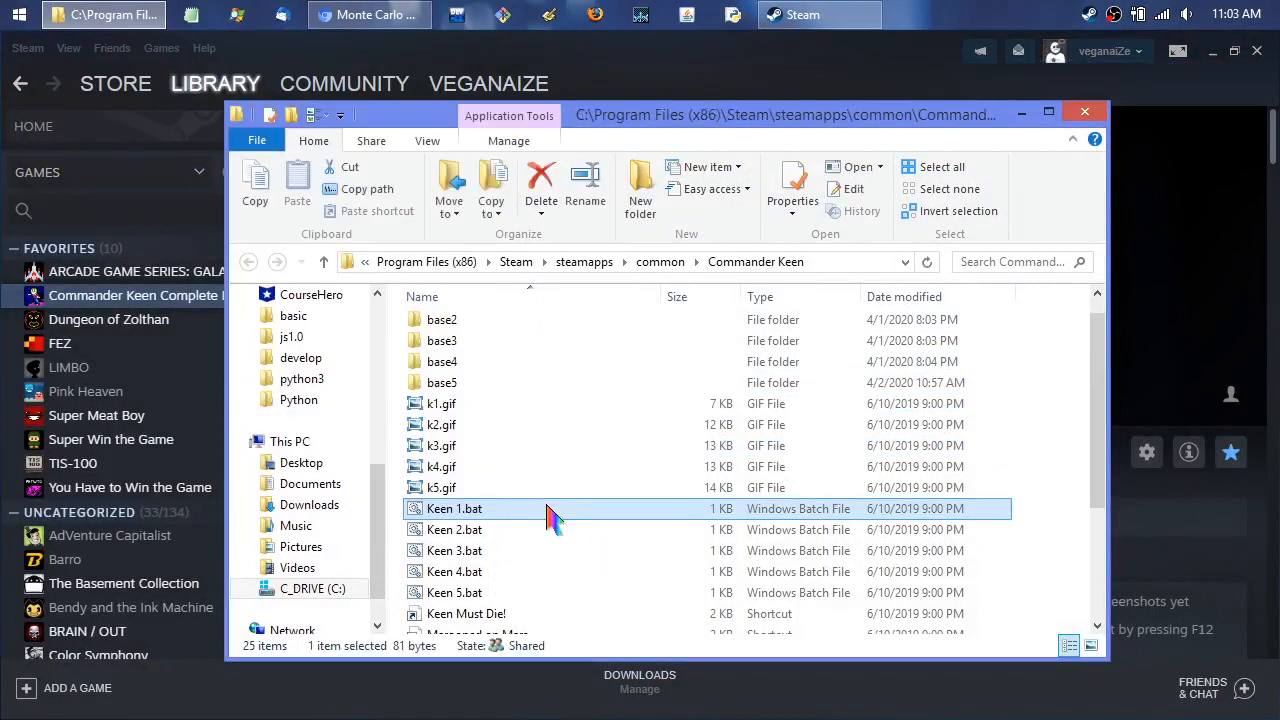
pyautogui.click(557, 530)
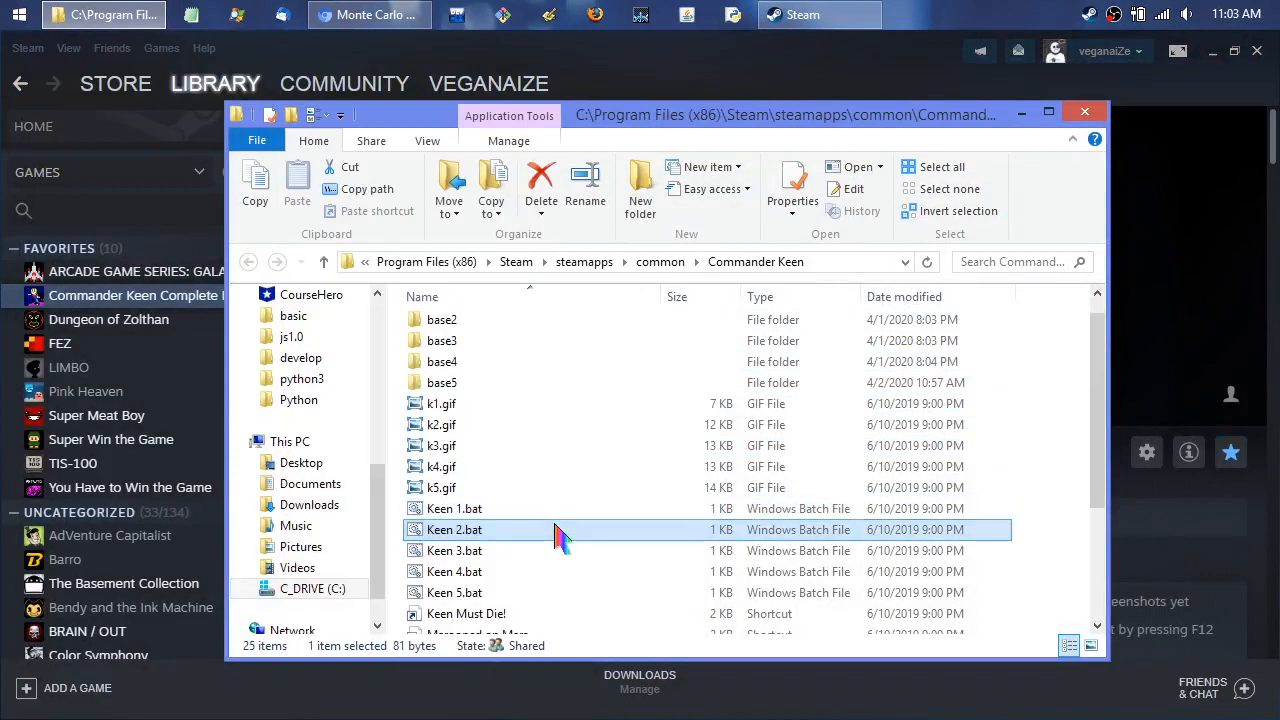
pyautogui.rightClick(557, 530)
pyautogui.click(404, 84)
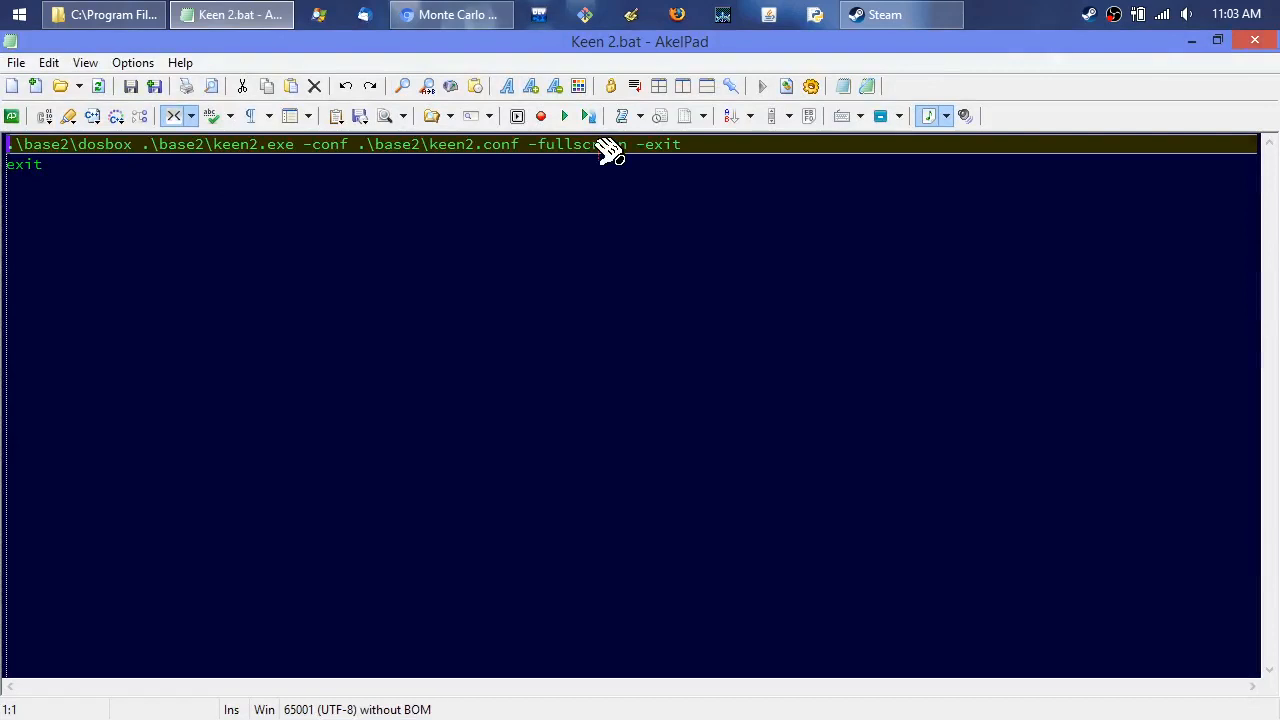
pyautogui.click(1255, 41)
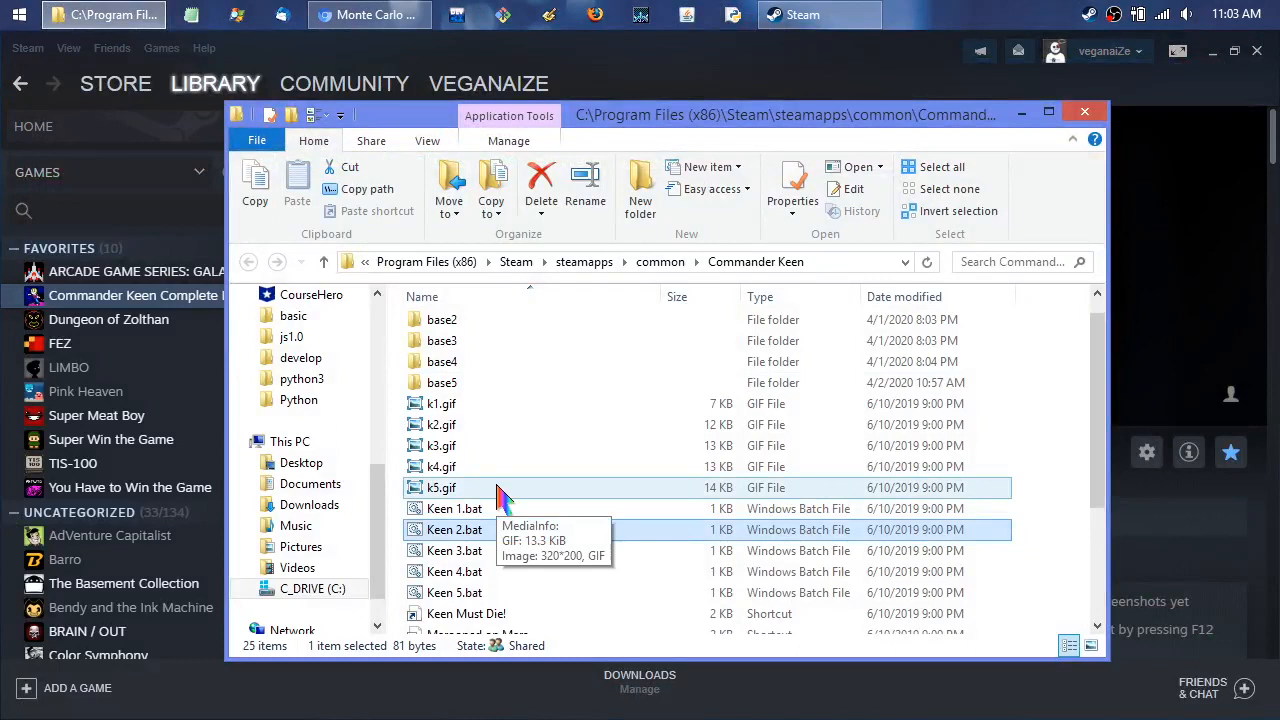
# Step: Open the base1 folder inside the Commander Keen folder to examine its DOSBox files
pyautogui.click(1097, 298)
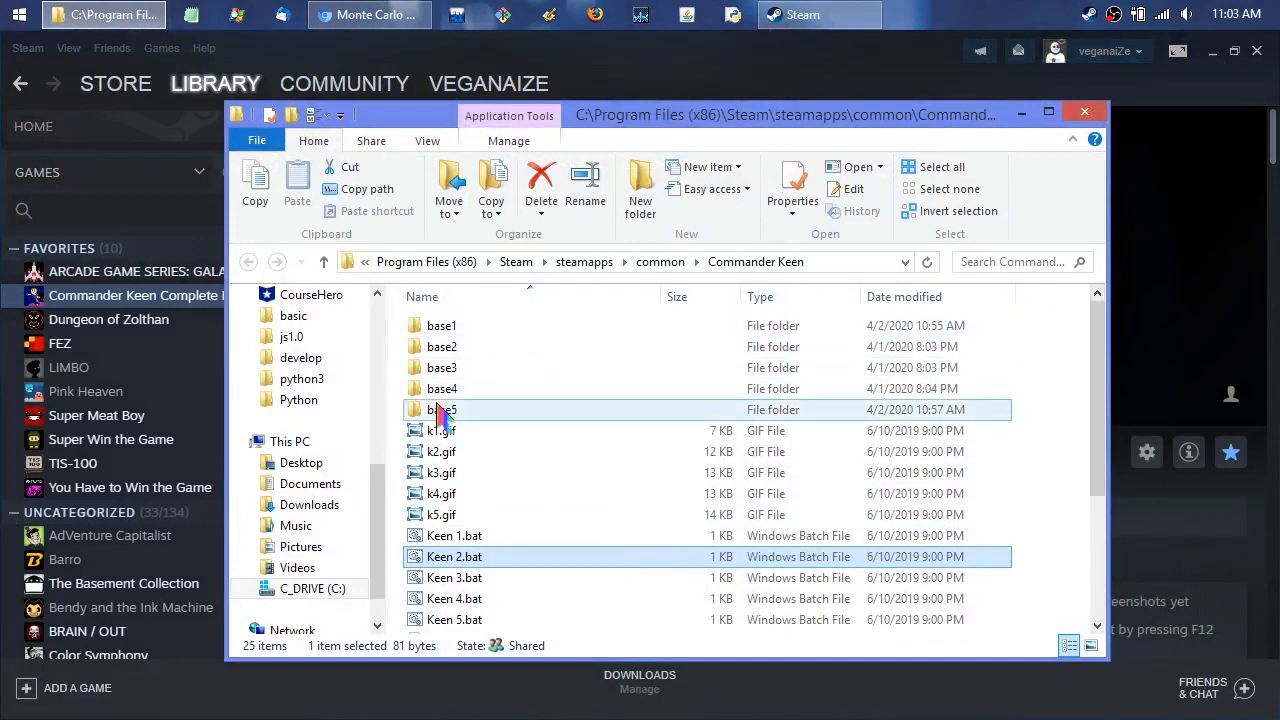
pyautogui.click(455, 537)
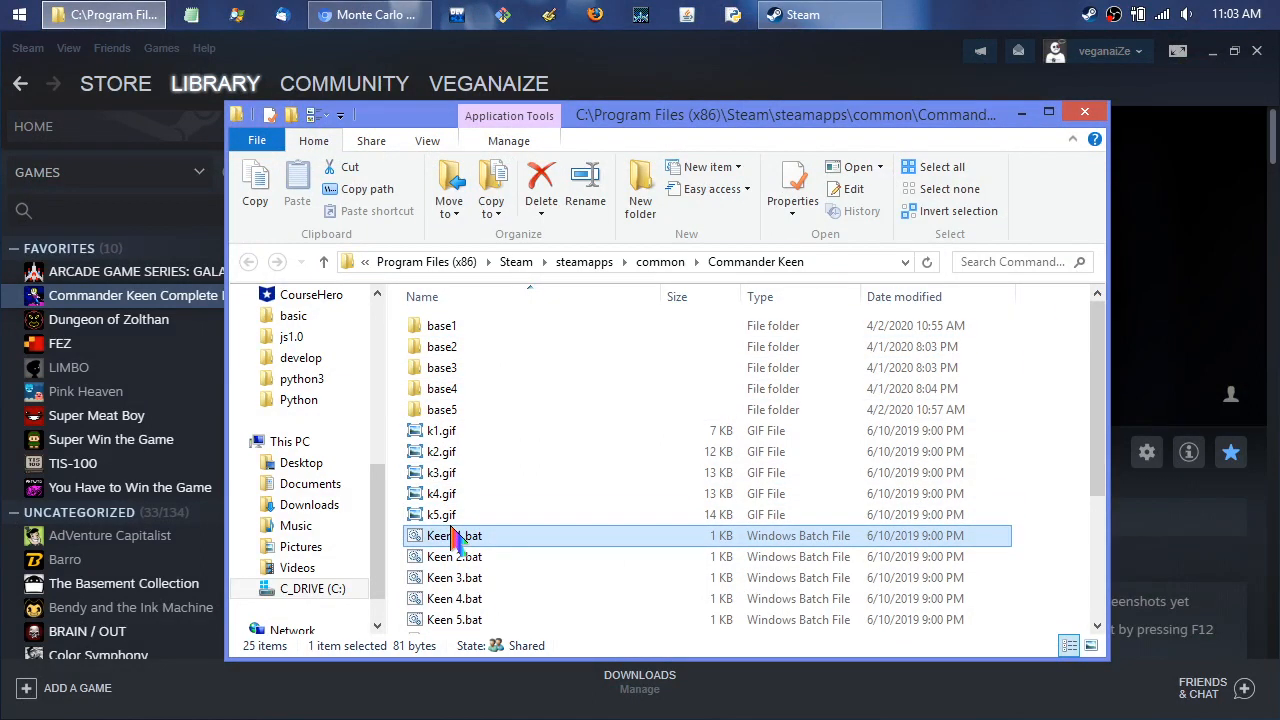
pyautogui.doubleClick(458, 332)
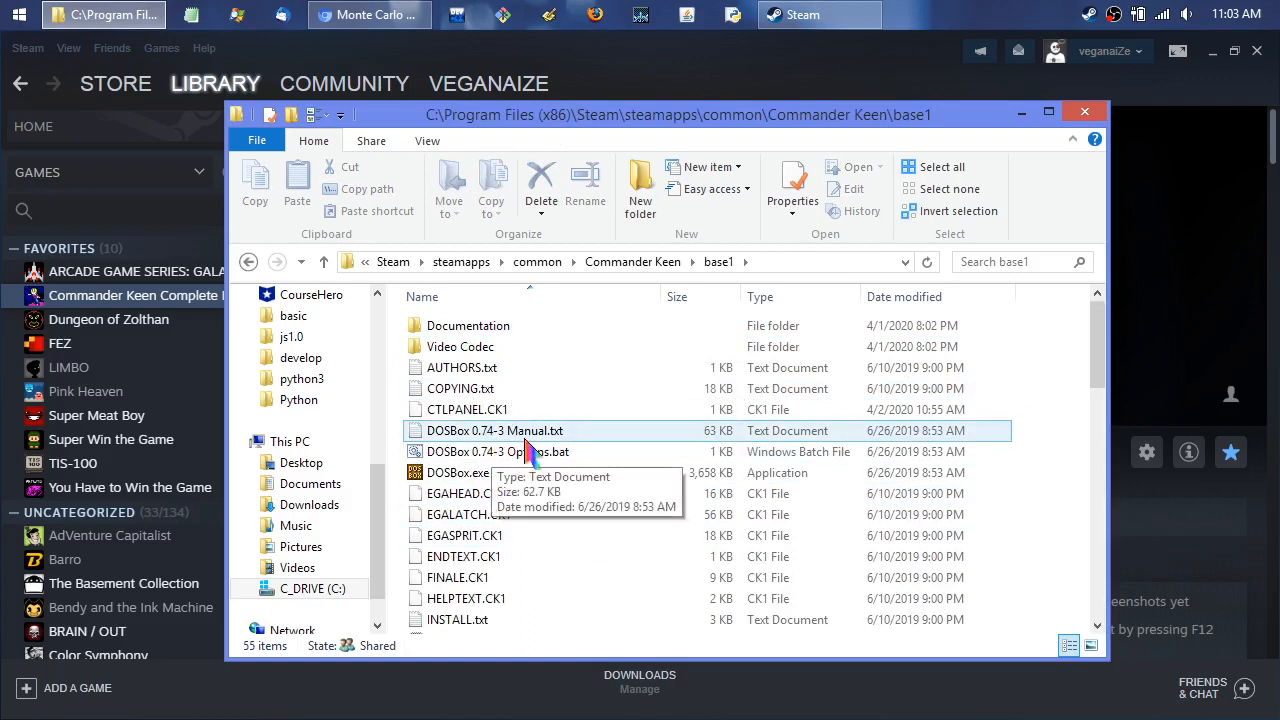
# Step: Search the web for "dosbox" in a new incognito Chromium window and open the official dosbox.com site
pyautogui.rightClick(385, 15)
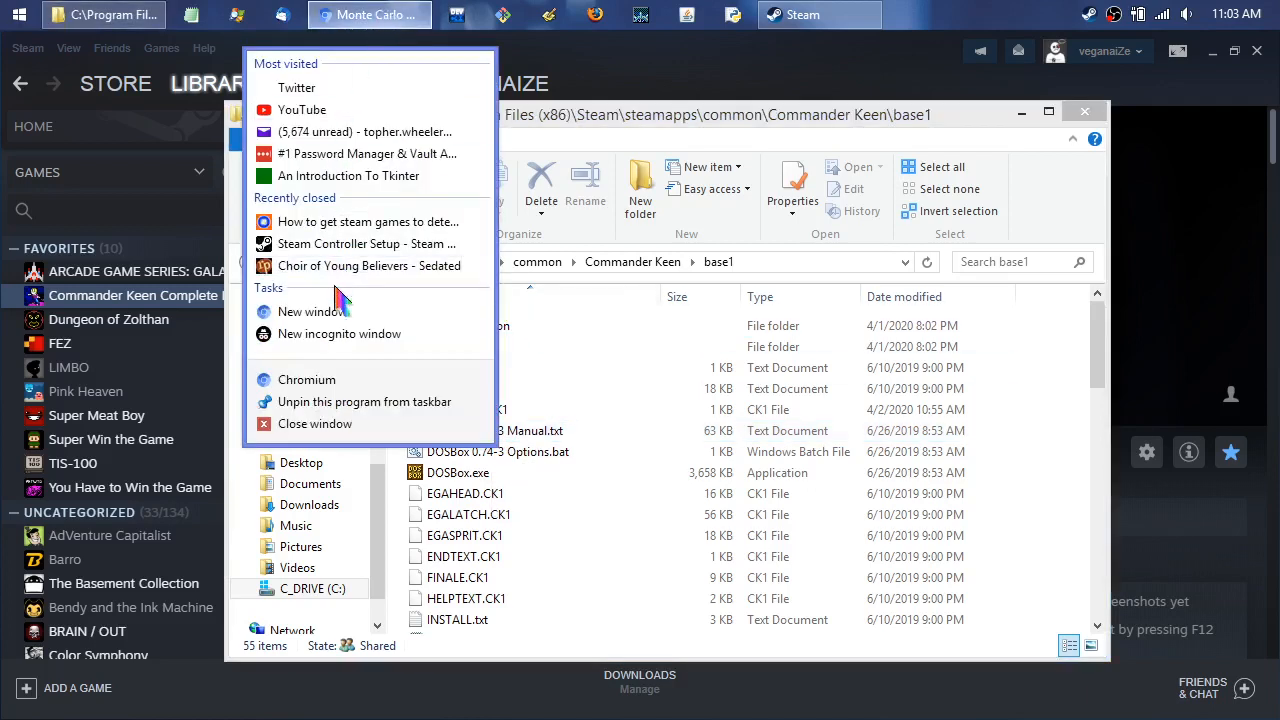
pyautogui.click(348, 336)
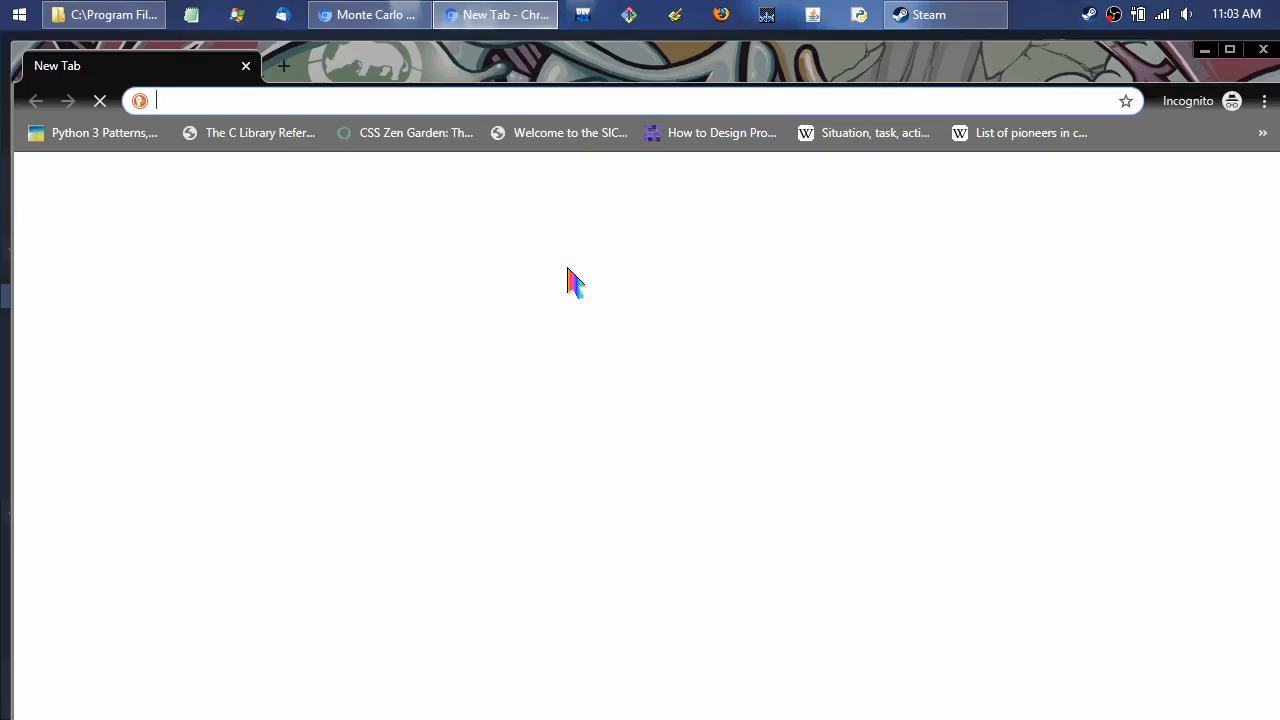
pyautogui.write('dosbox')
pyautogui.press('Return')
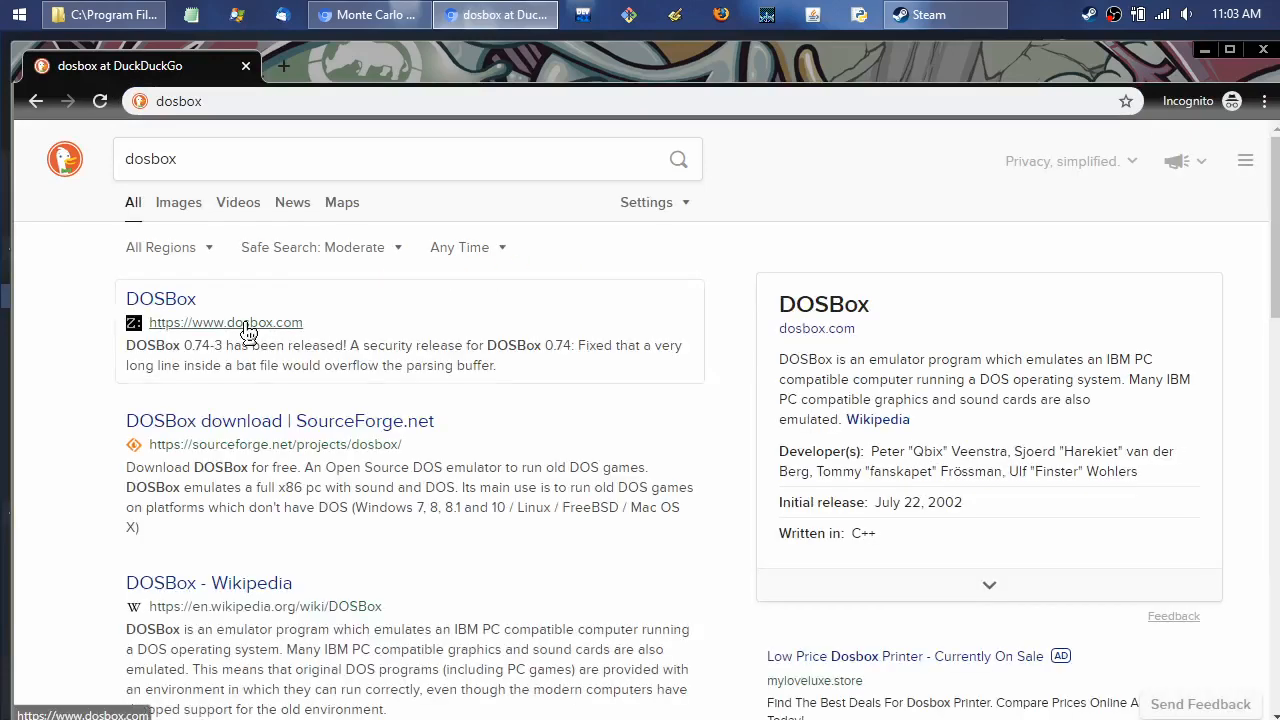
pyautogui.click(248, 330)
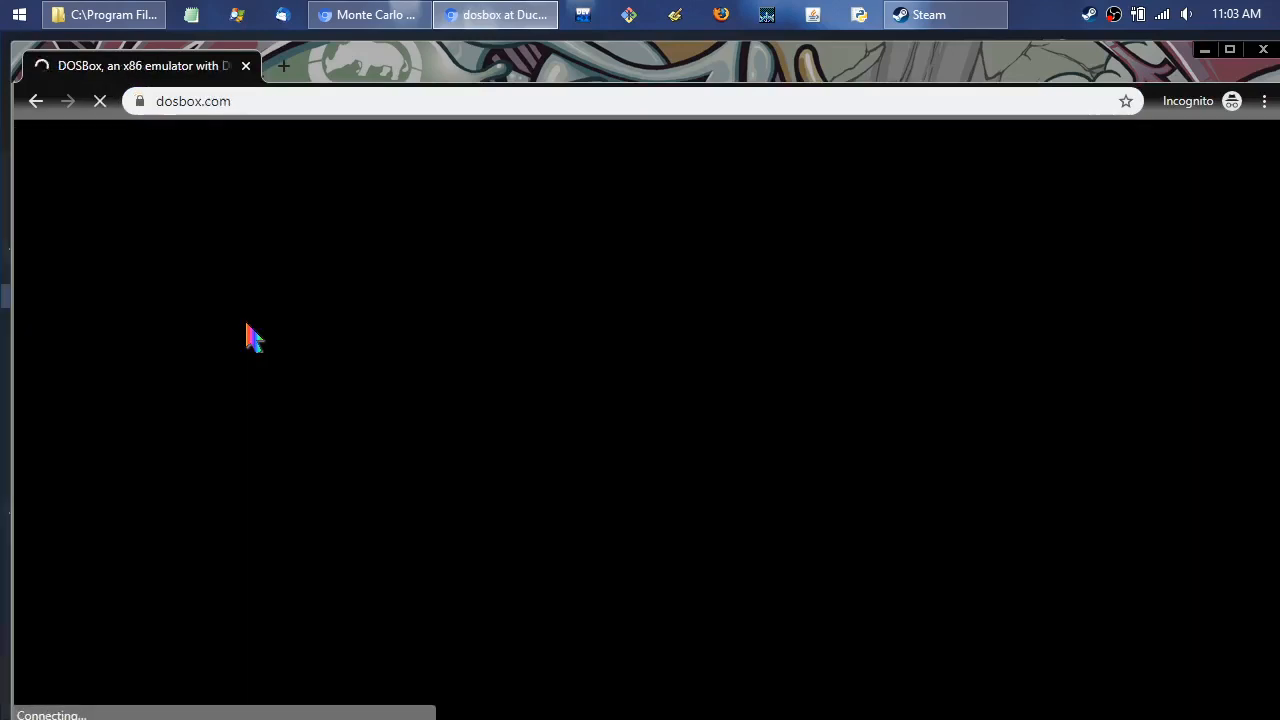
# Step: Maximize the browser window and start downloading the DOSBox 0.74-3 Windows (Win32) installer from the site's downloads page
pyautogui.hotkey('alt', 'space')
pyautogui.press('x')
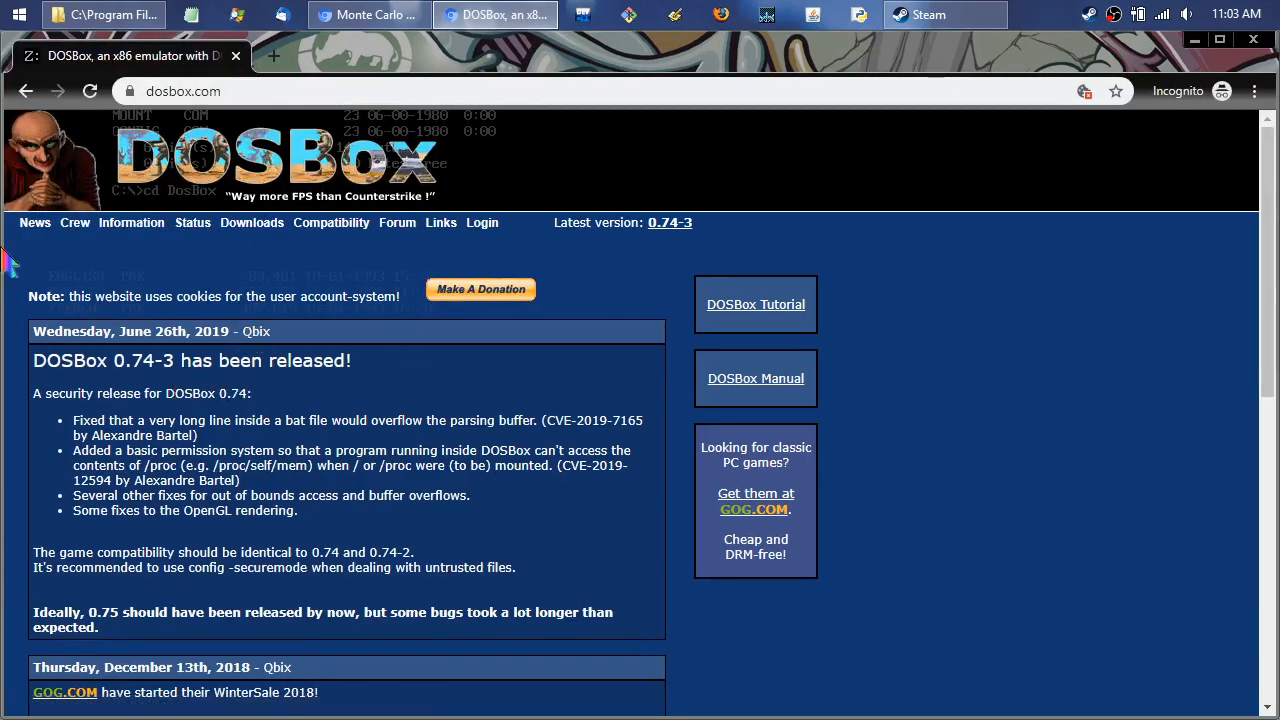
pyautogui.click(252, 228)
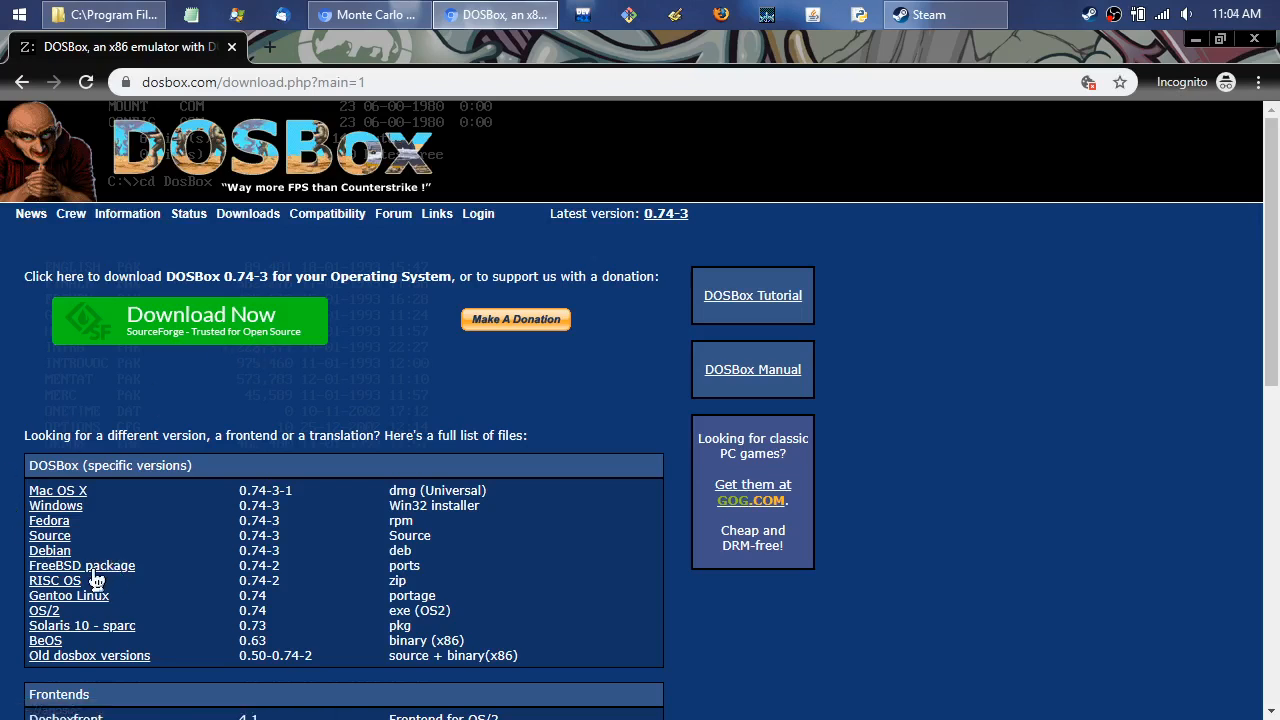
pyautogui.click(55, 513)
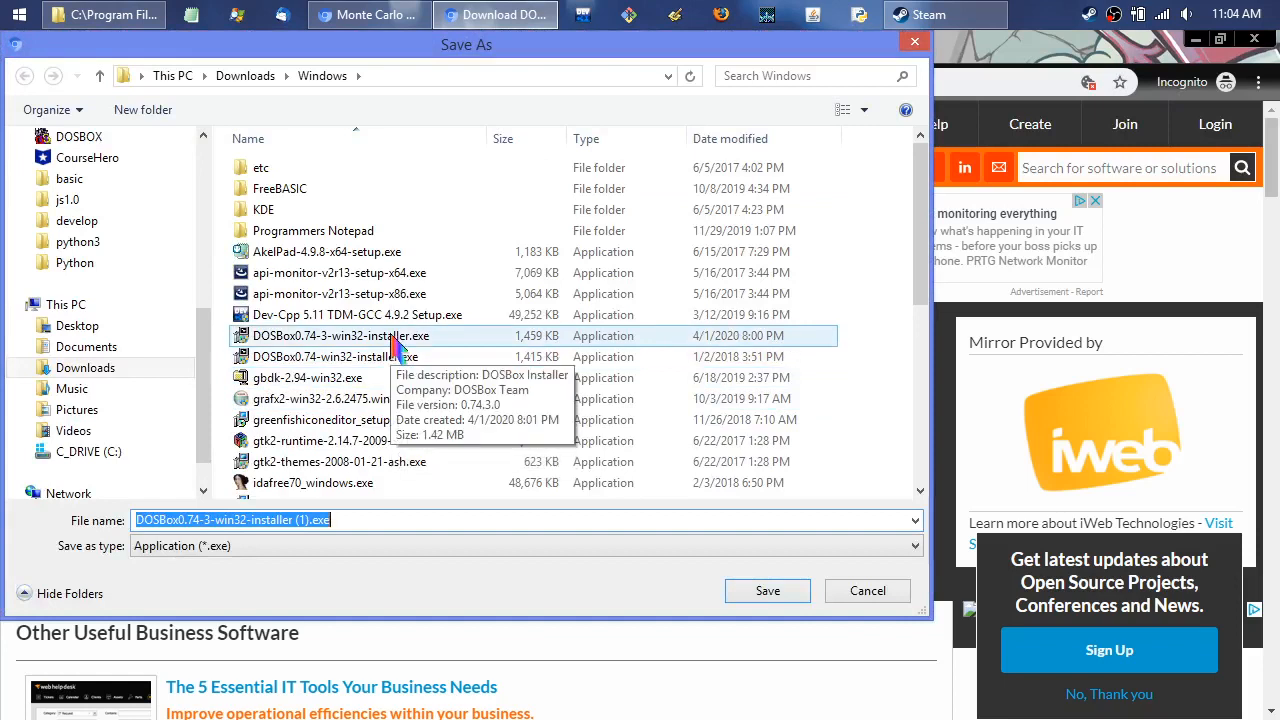
pyautogui.rightClick(397, 345)
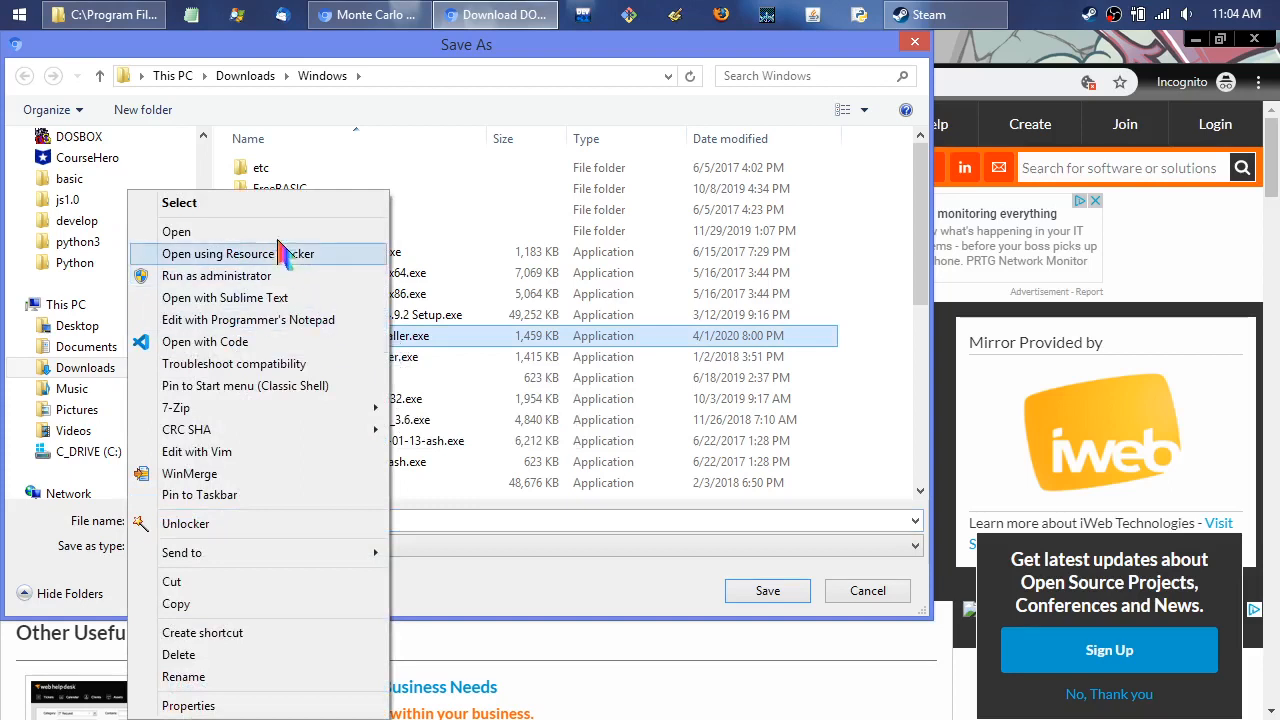
pyautogui.click(276, 236)
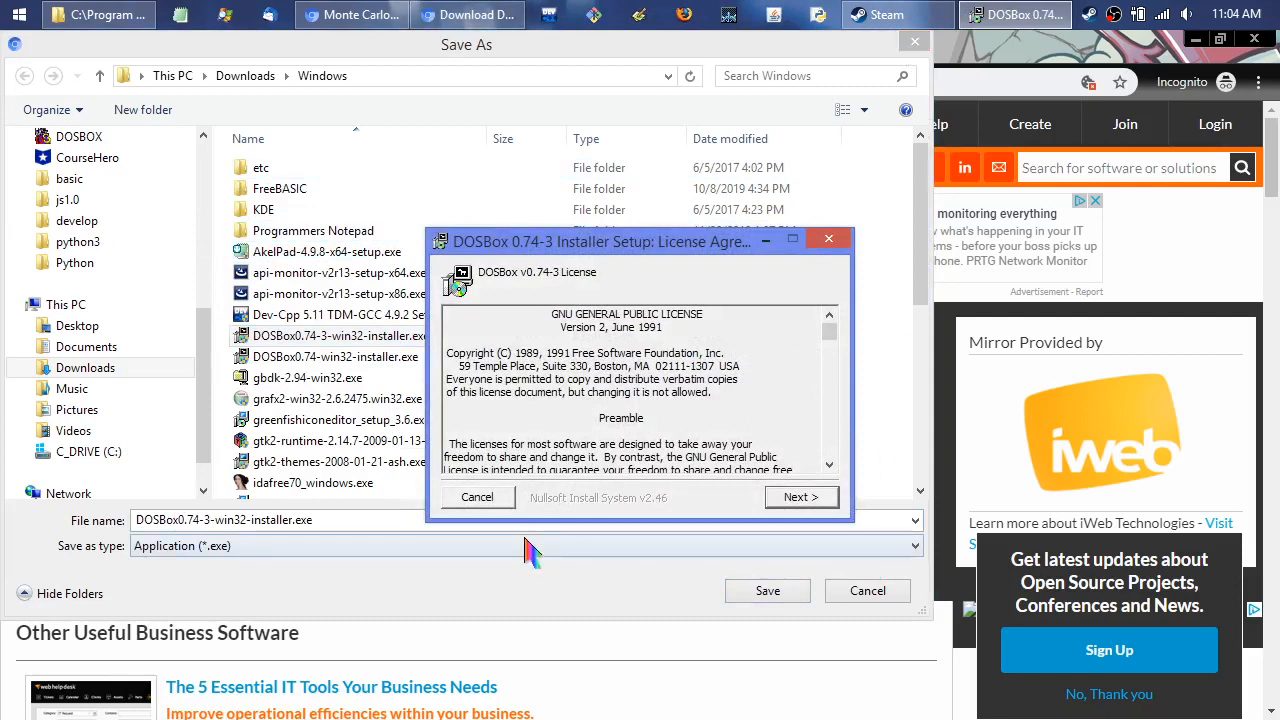
pyautogui.click(477, 498)
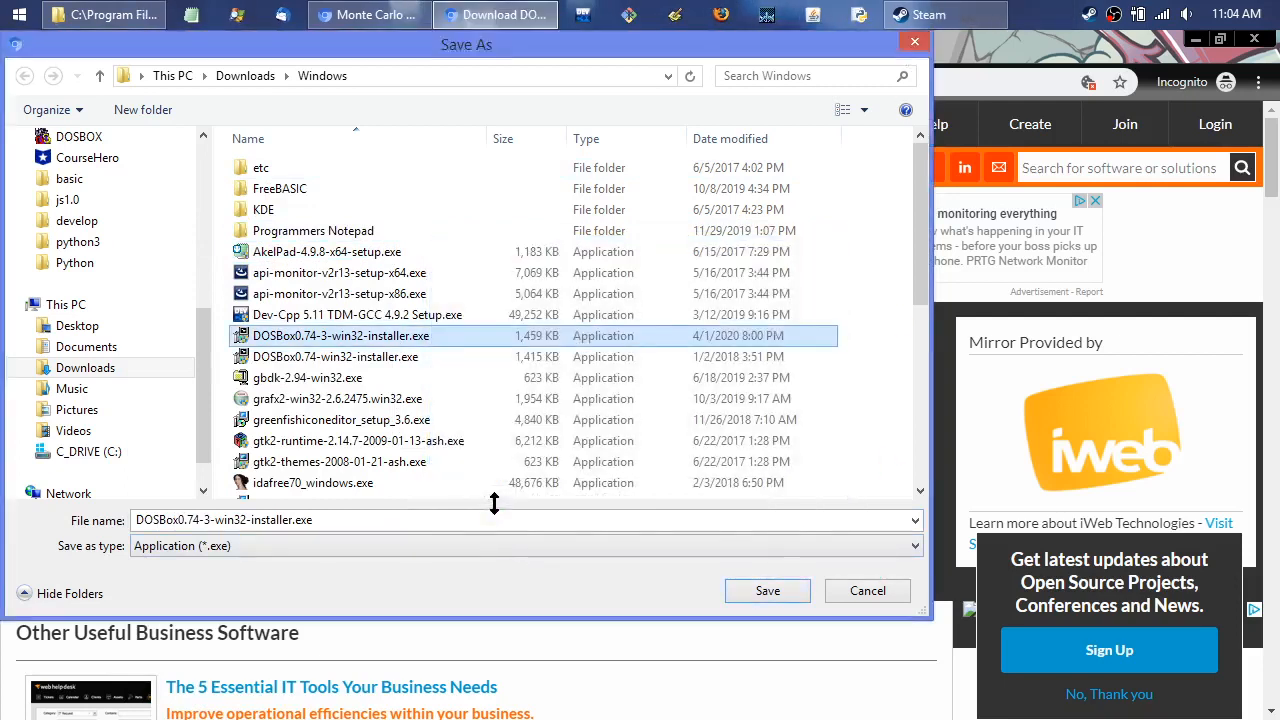
# Step: Open the existing DOSBox0.74-3-win32-installer.exe as an archive in 7-Zip
pyautogui.rightClick(429, 337)
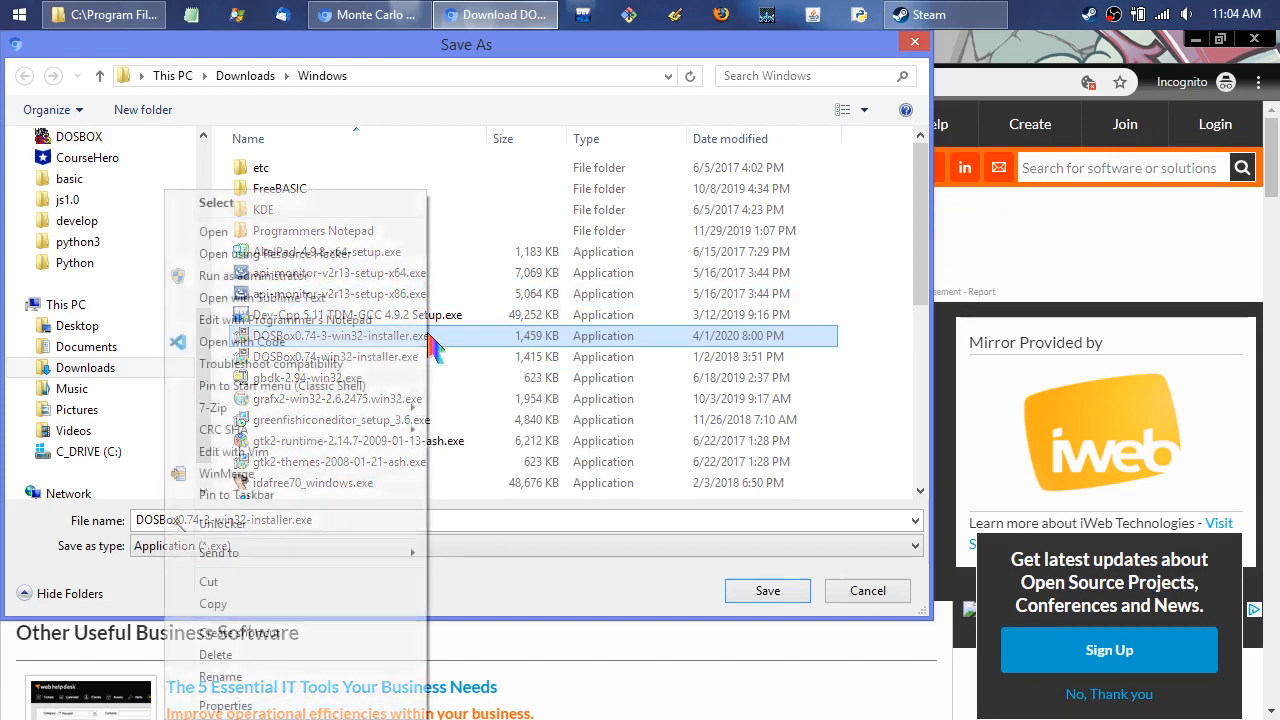
pyautogui.moveTo(370, 415)
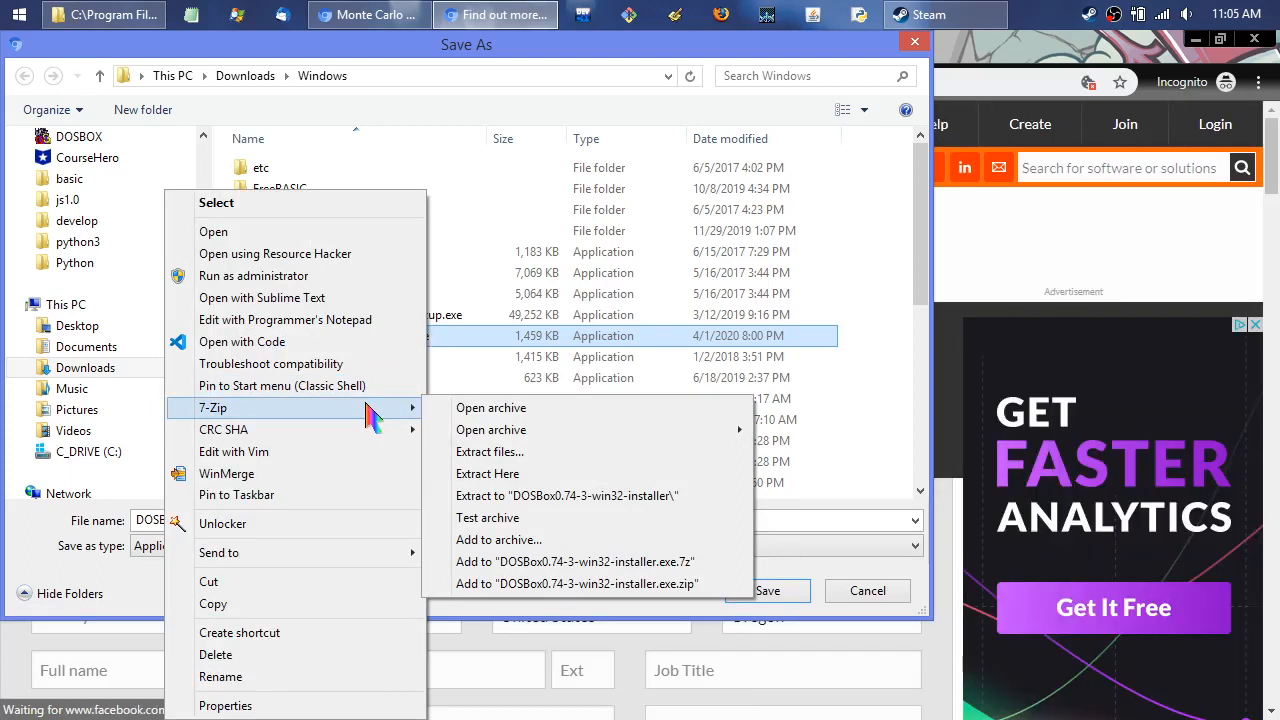
pyautogui.click(491, 408)
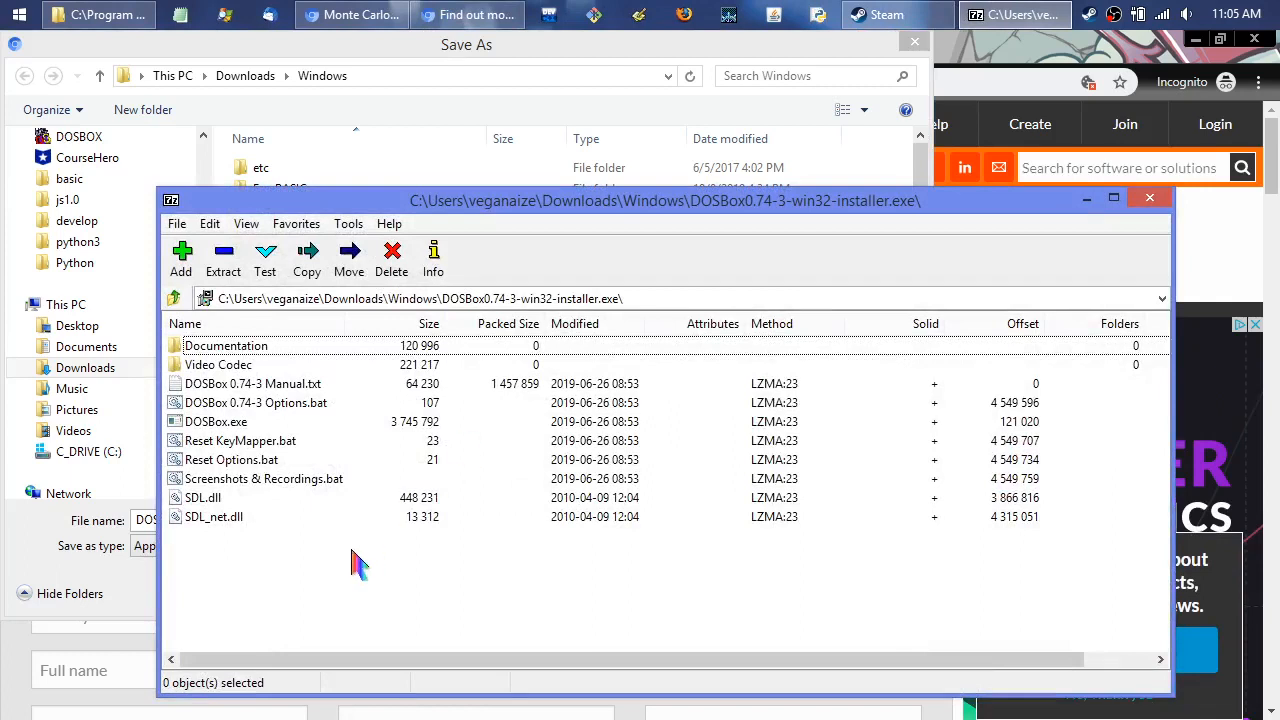
pyautogui.hotkey('ctrl', 'a')
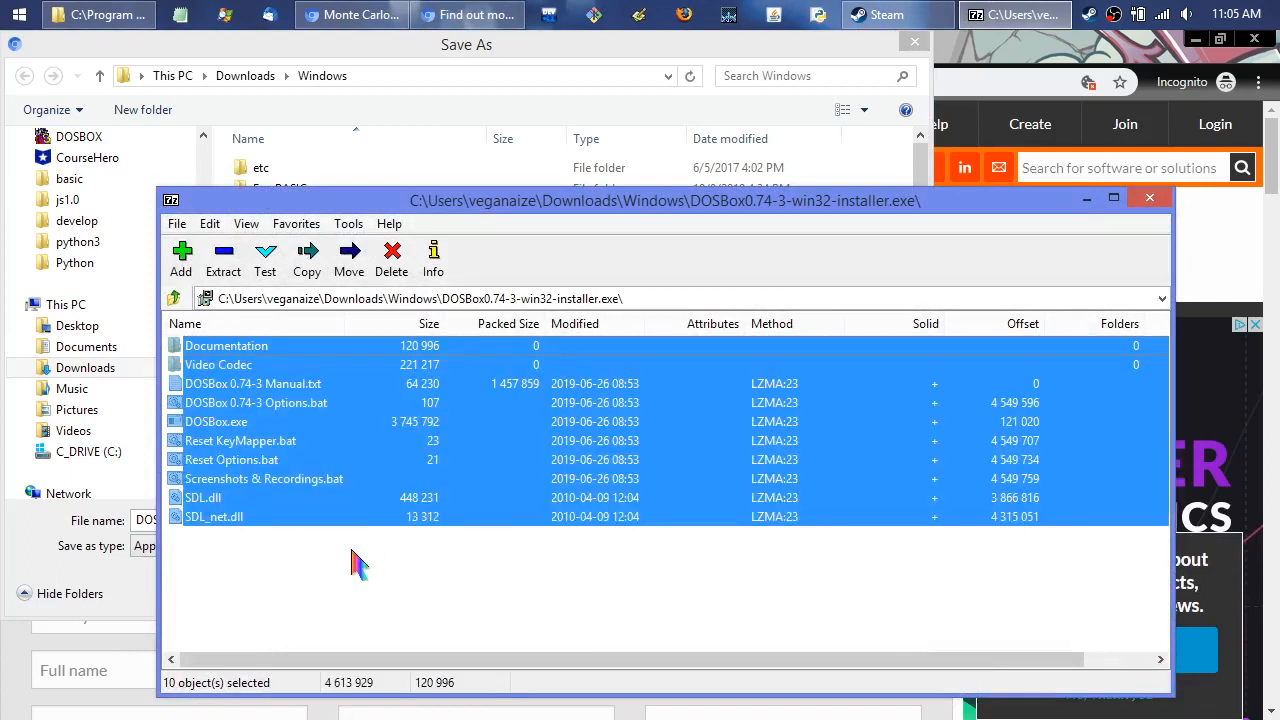
pyautogui.click(226, 262)
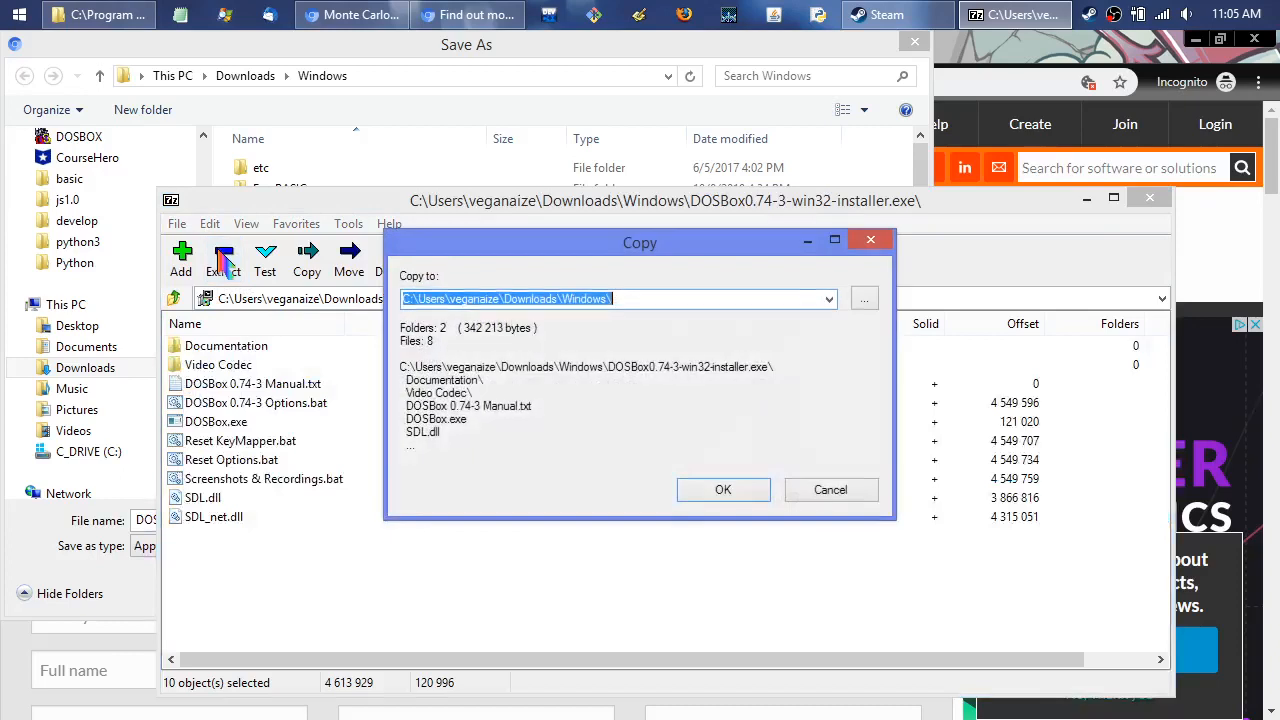
pyautogui.press('Down')
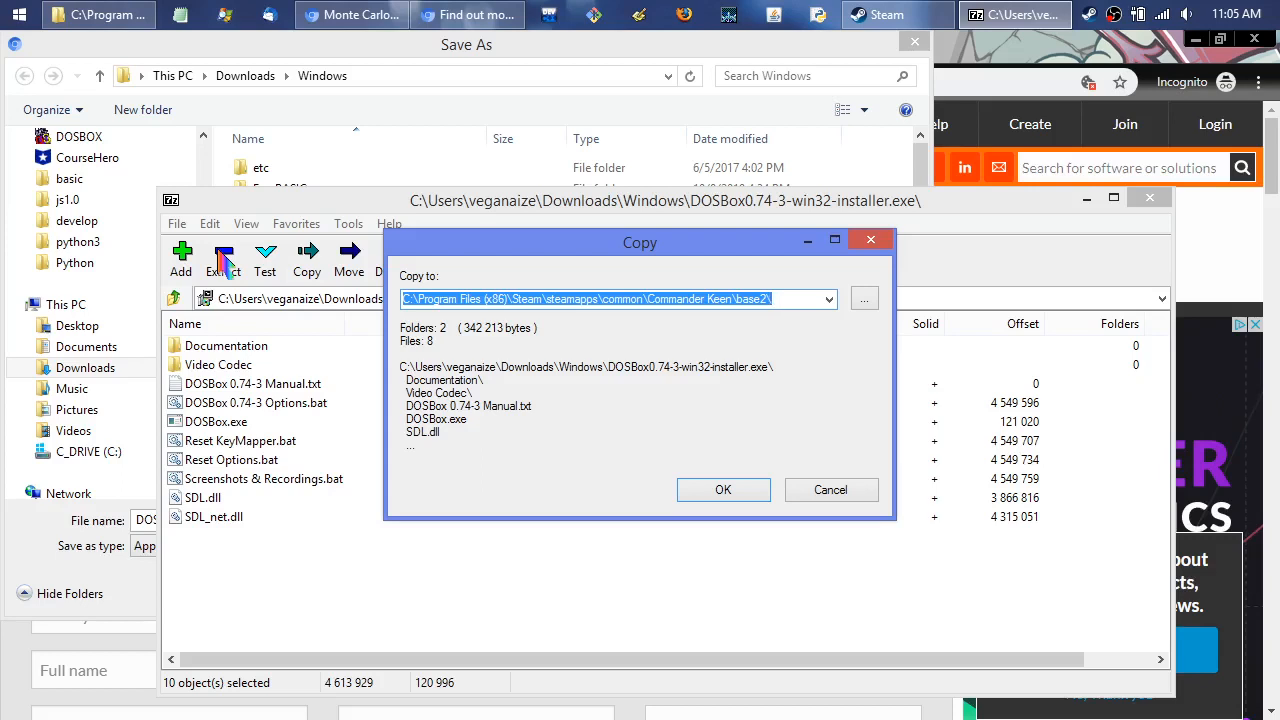
pyautogui.press('Escape')
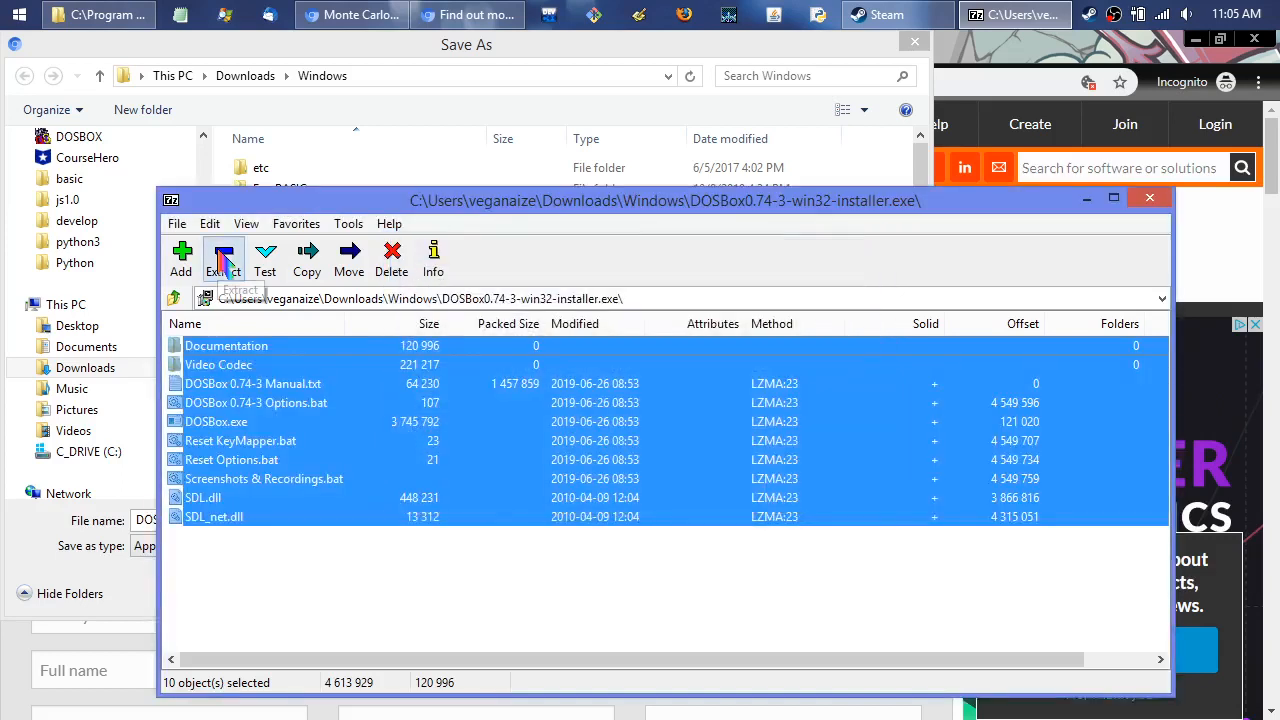
pyautogui.press('Down')
pyautogui.press('Up')
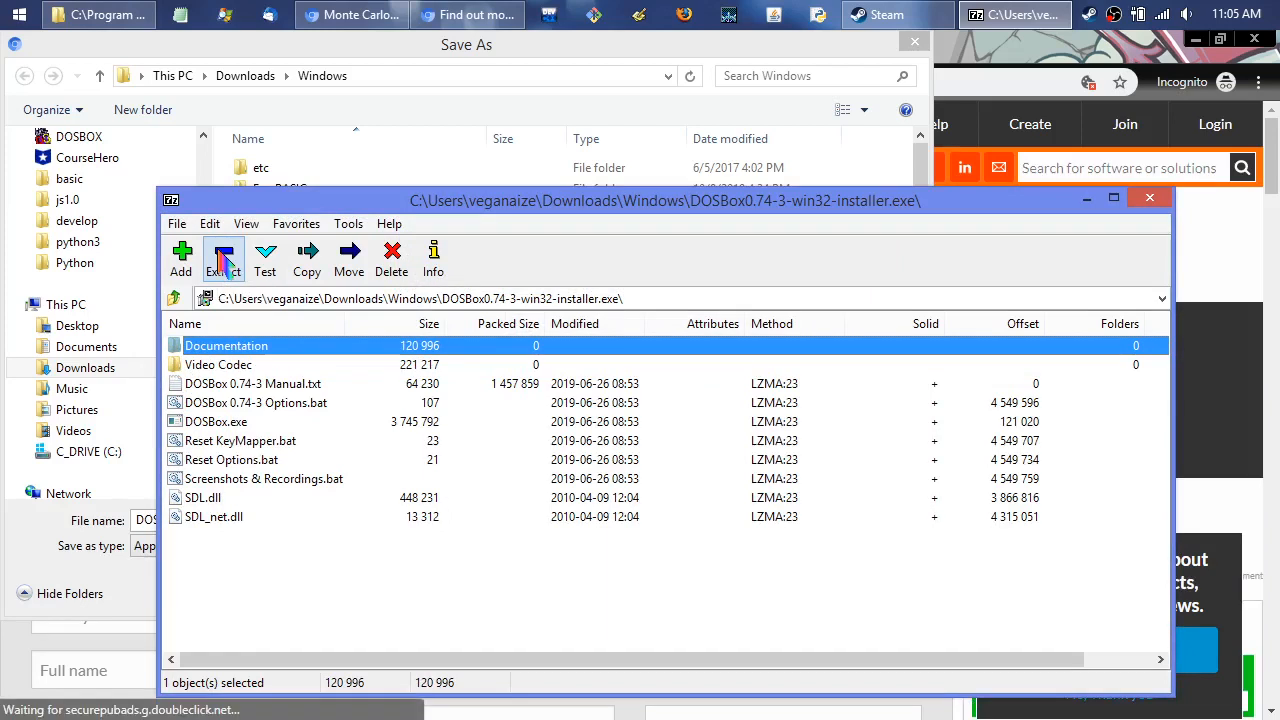
# Step: Extract all files from the installer archive into Commander Keen\base4, replacing all existing files, and close the archive and the save dialog
pyautogui.moveTo(279, 576); pyautogui.dragTo(195, 345)
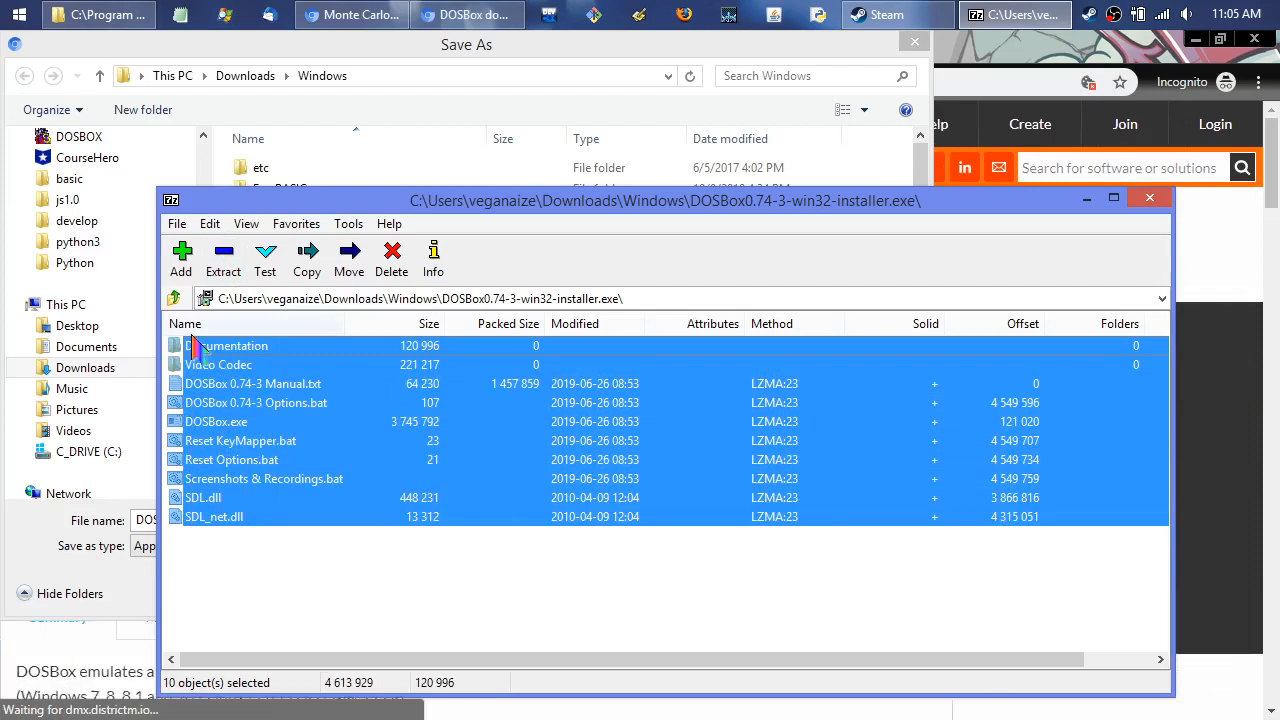
pyautogui.click(228, 262)
pyautogui.press('Down')
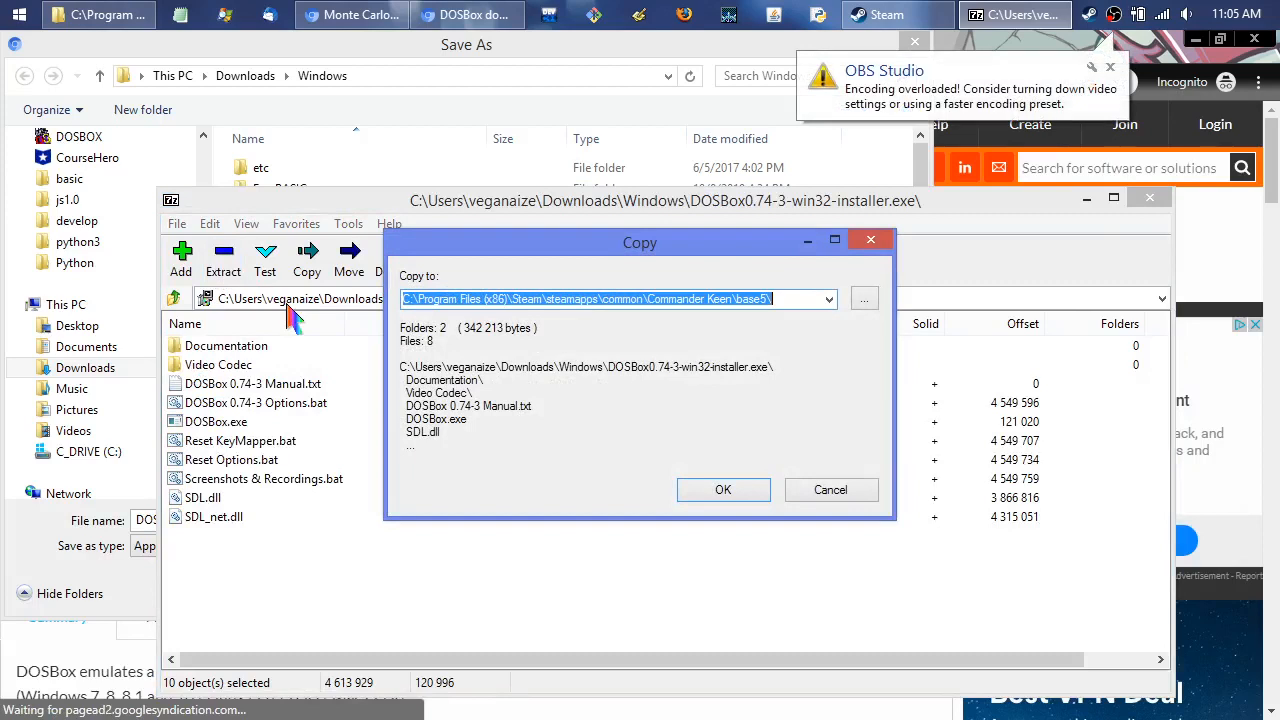
pyautogui.press('Return')
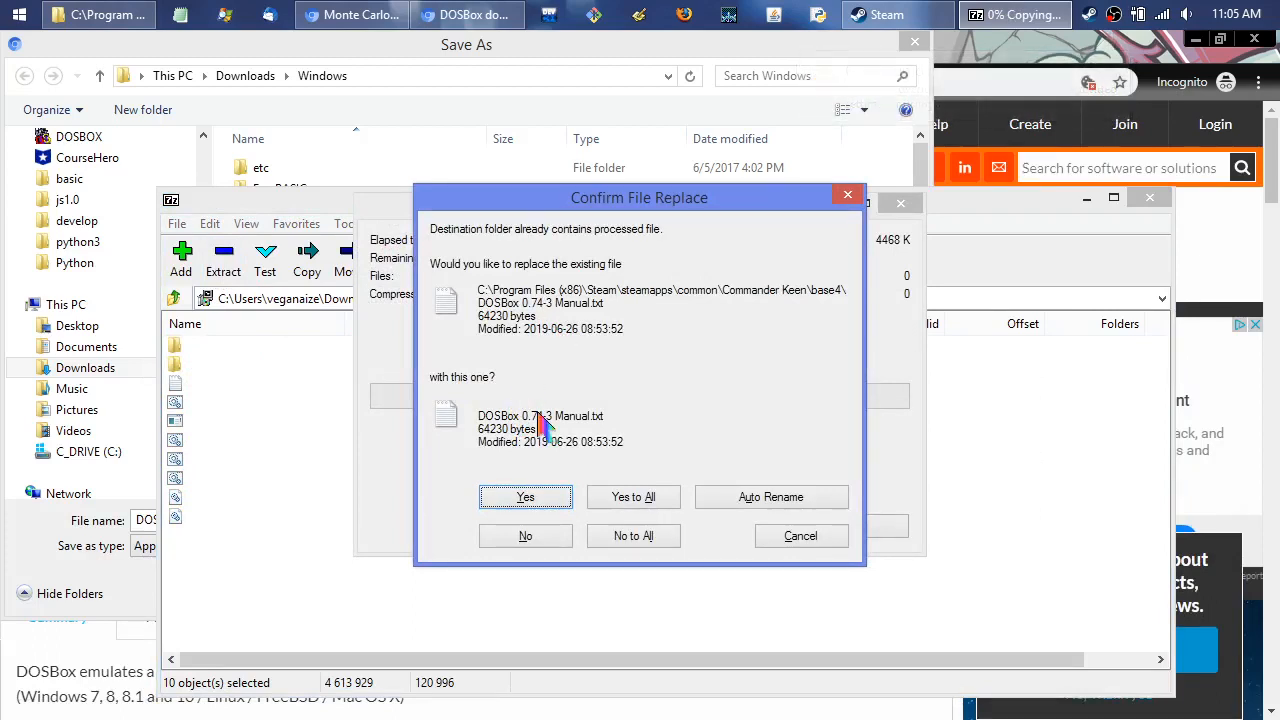
pyautogui.click(621, 503)
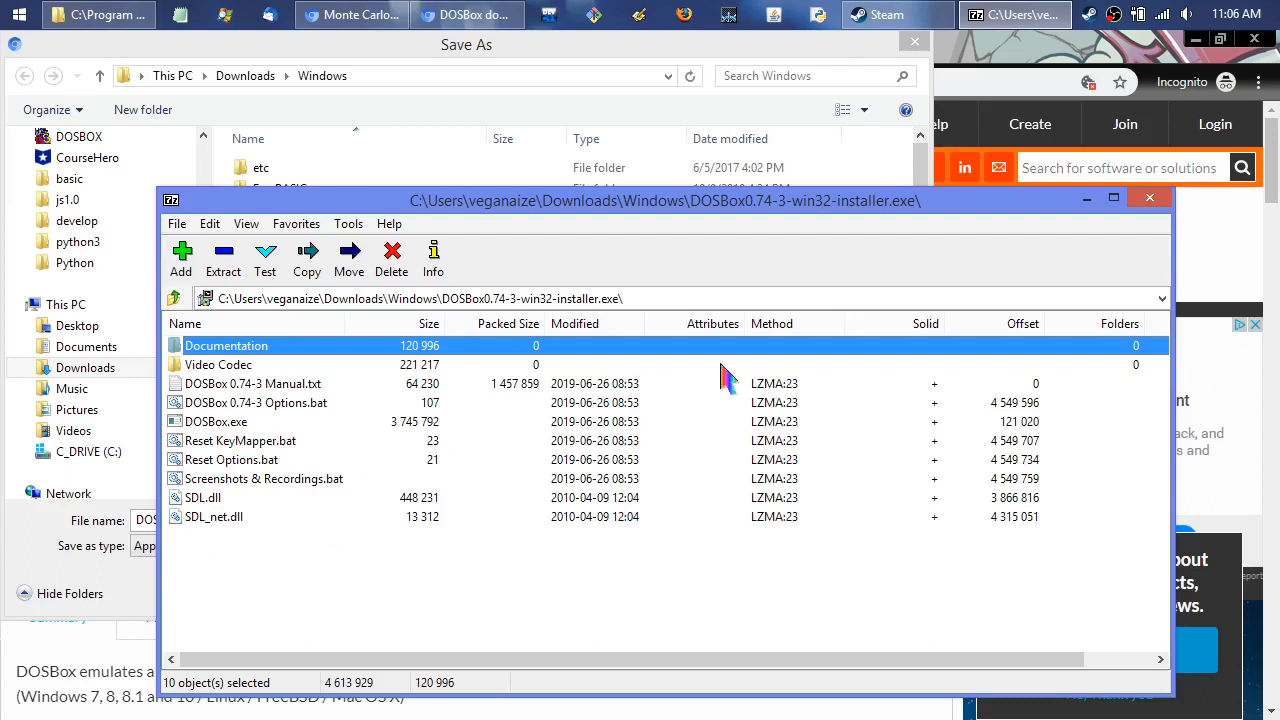
pyautogui.click(1150, 199)
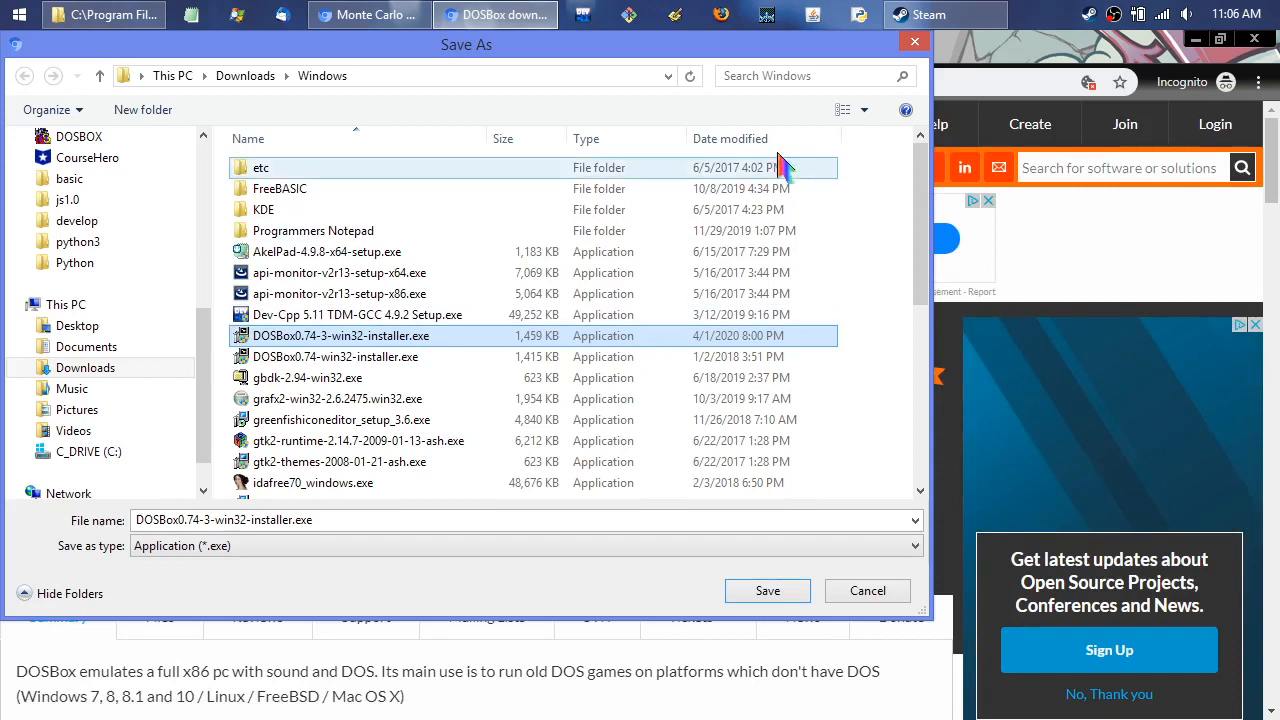
pyautogui.click(915, 43)
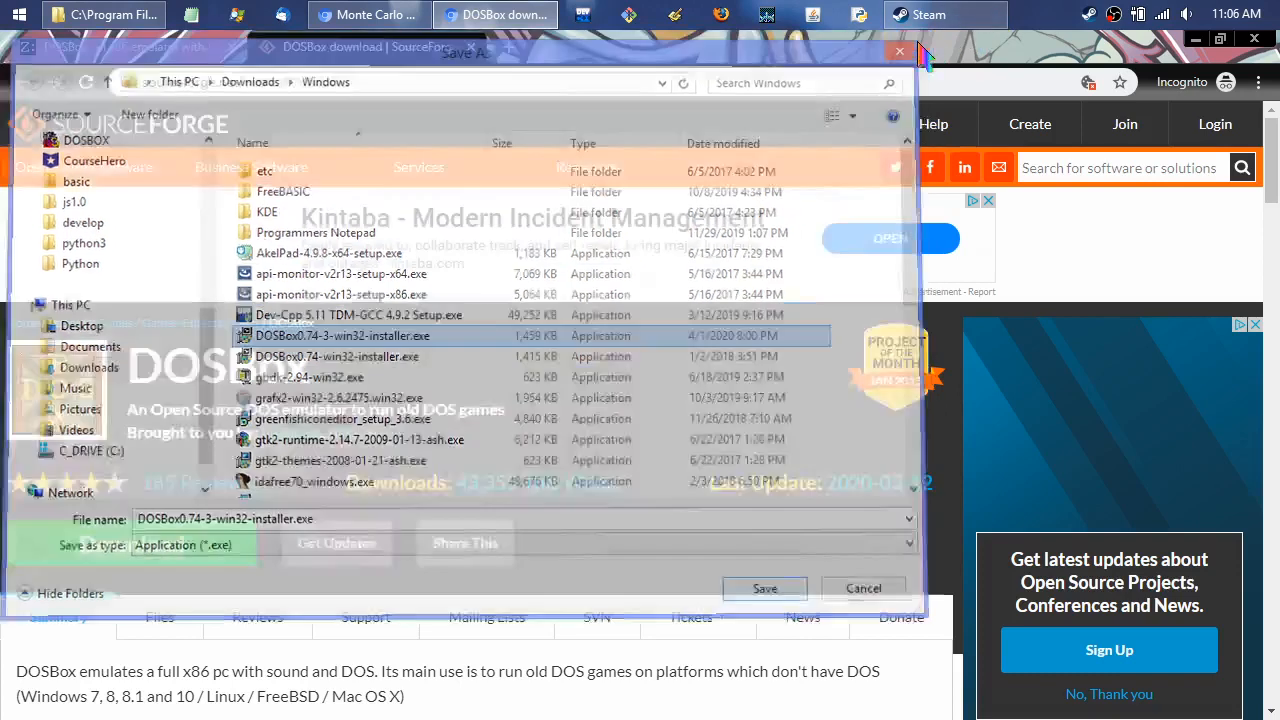
# Step: Return to the base1 folder and examine its Video Codec subfolder and the other DOSBox files there
pyautogui.click(124, 17)
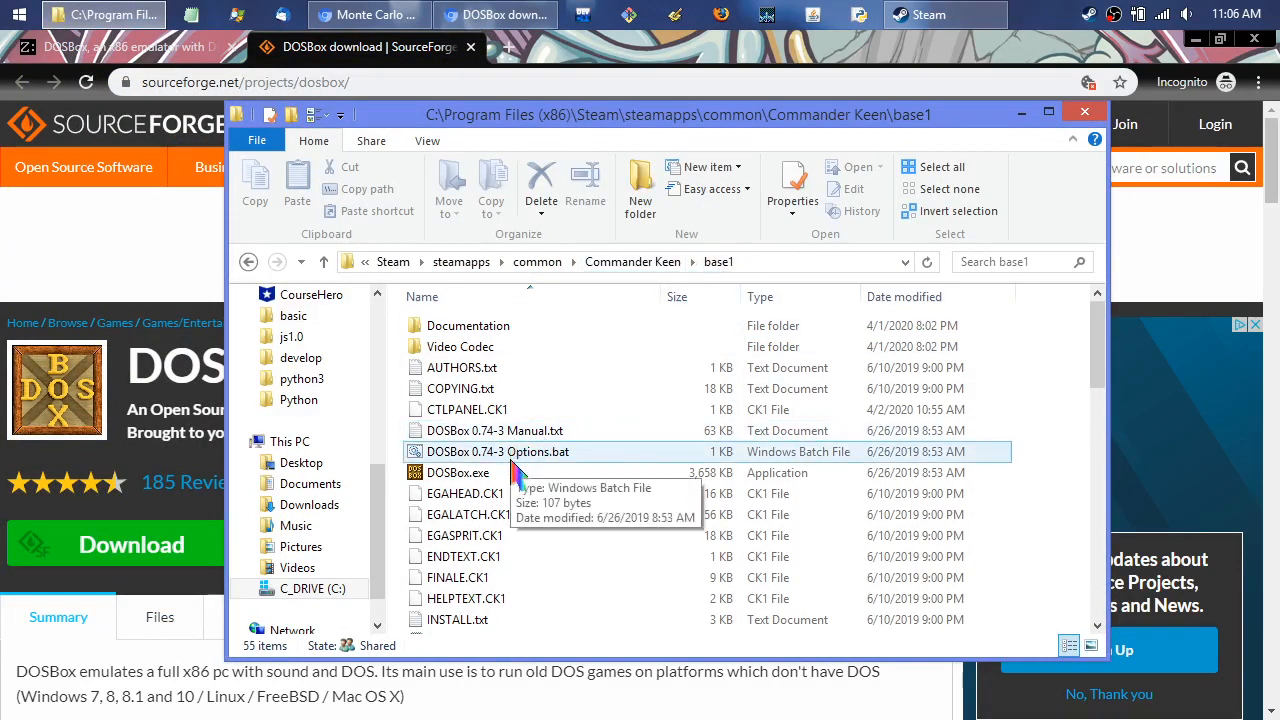
pyautogui.doubleClick(517, 352)
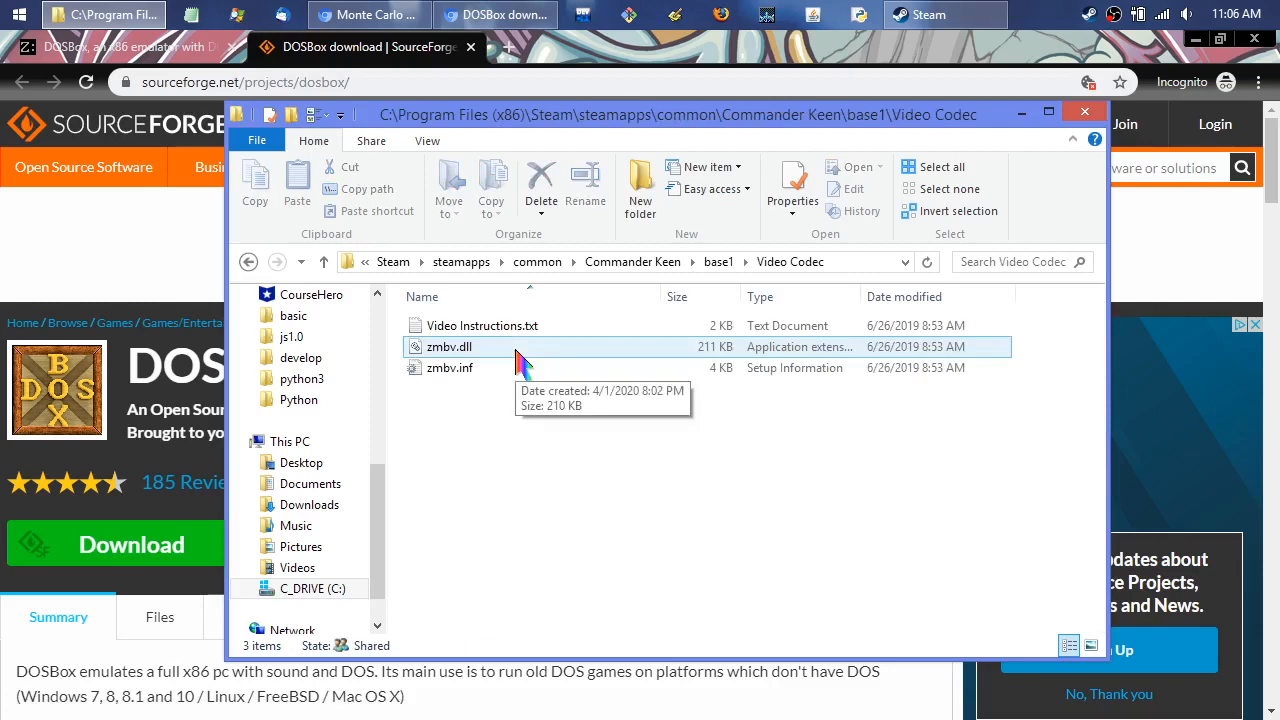
pyautogui.click(323, 263)
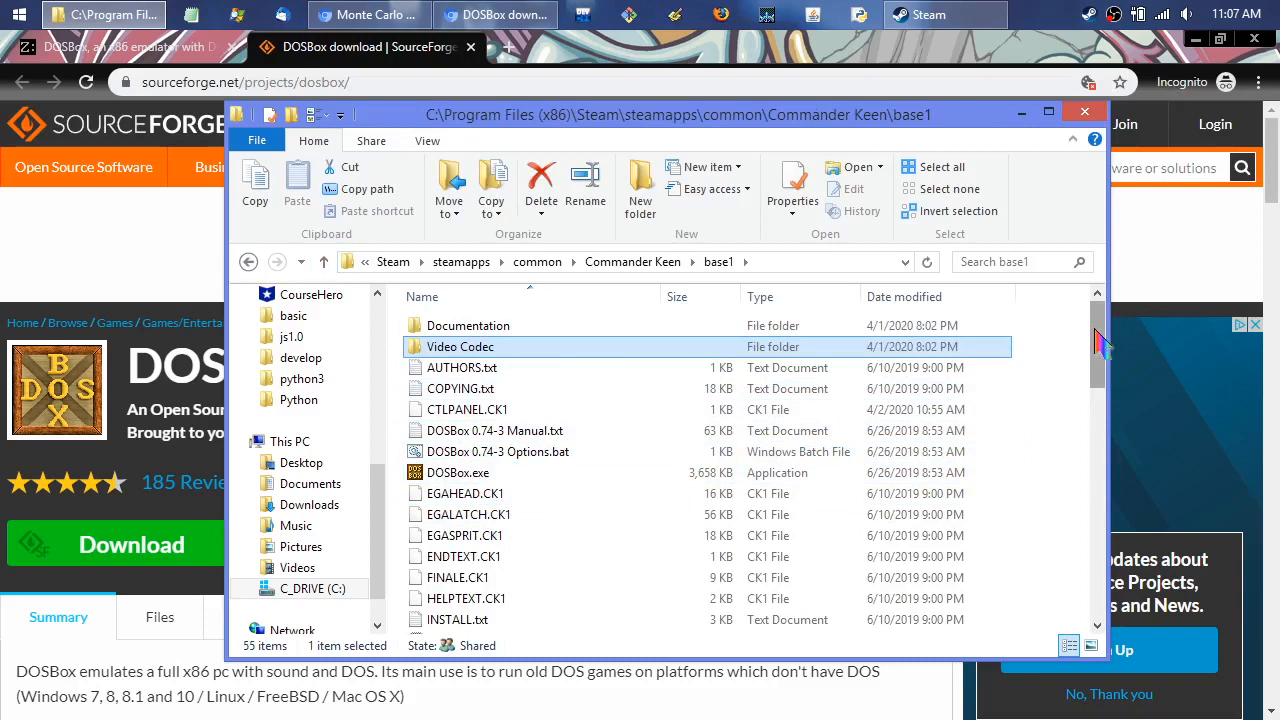
pyautogui.moveTo(1097, 342); pyautogui.dragTo(1088, 583)
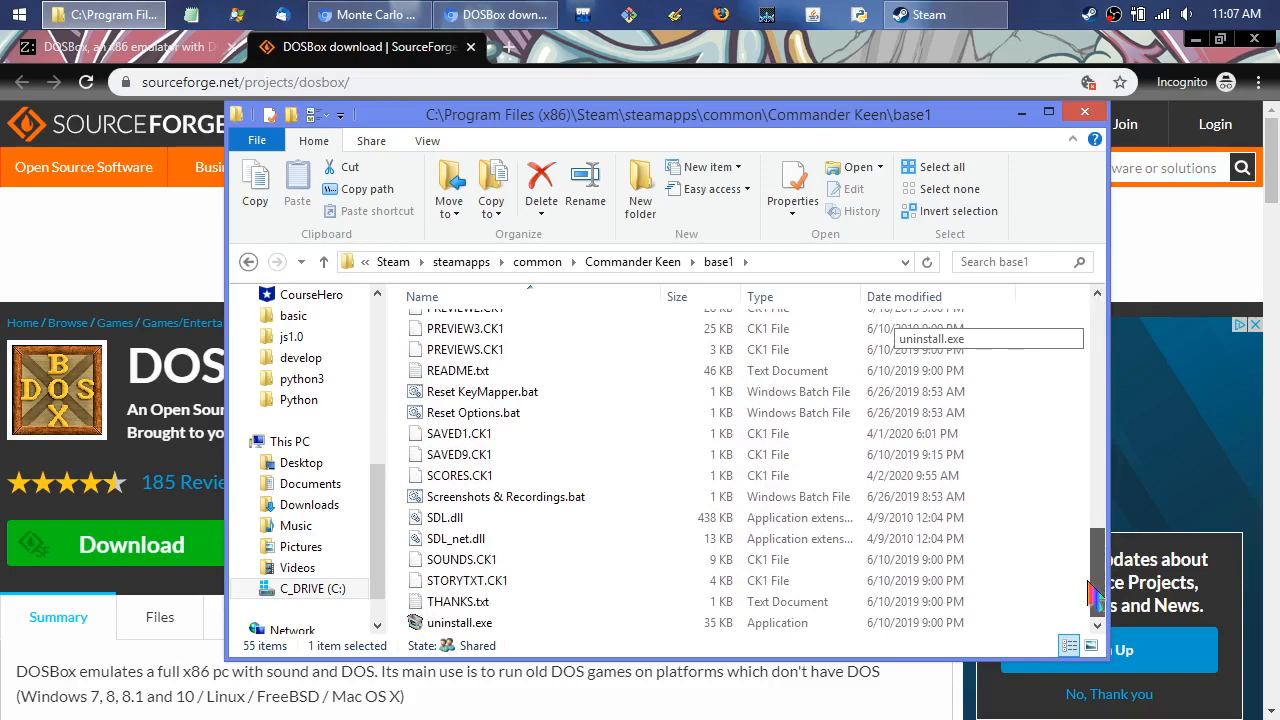
pyautogui.moveTo(1093, 596); pyautogui.dragTo(1098, 552)
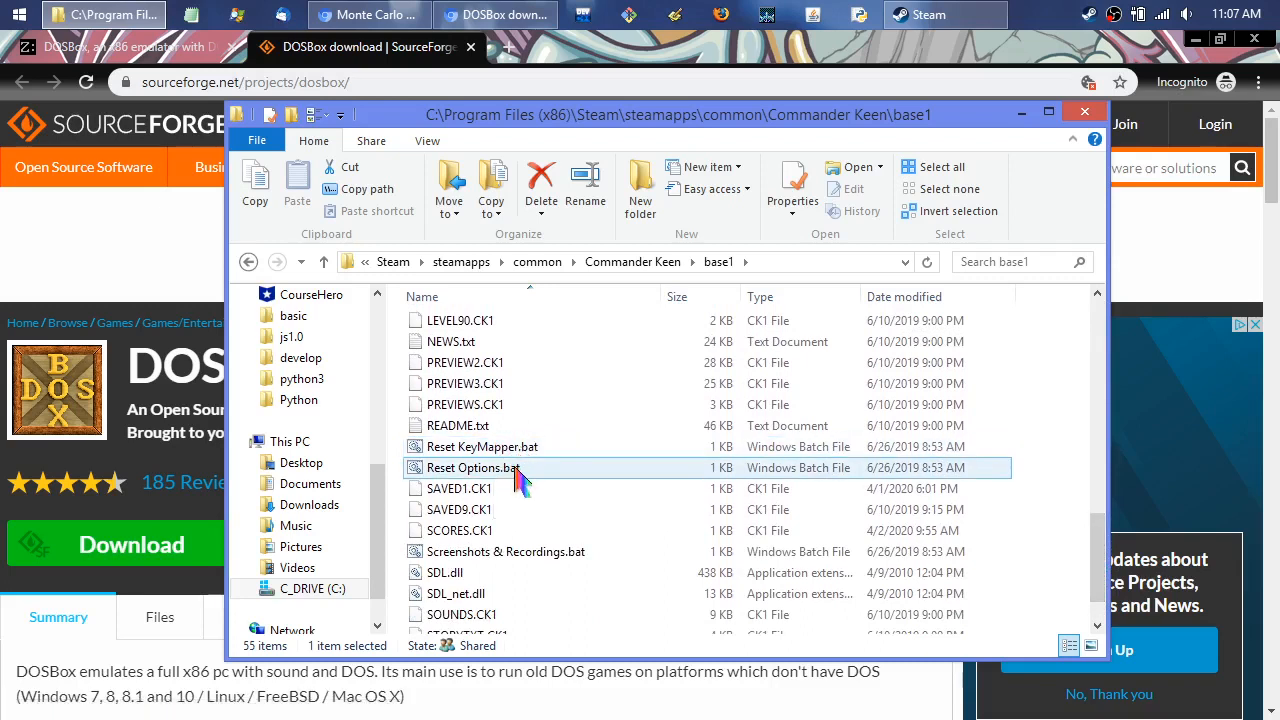
# Step: Delete the keen1.conf.bak file from the base1 folder
pyautogui.moveTo(1107, 556); pyautogui.dragTo(1096, 385)
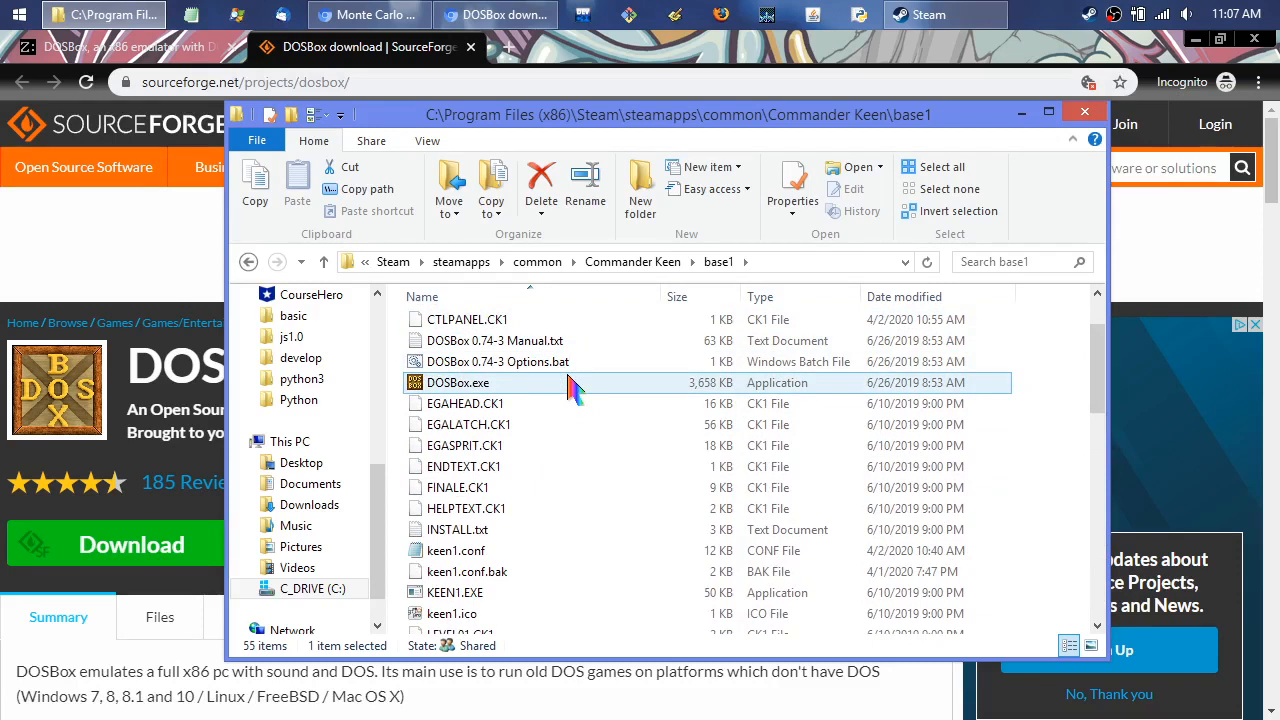
pyautogui.click(487, 577)
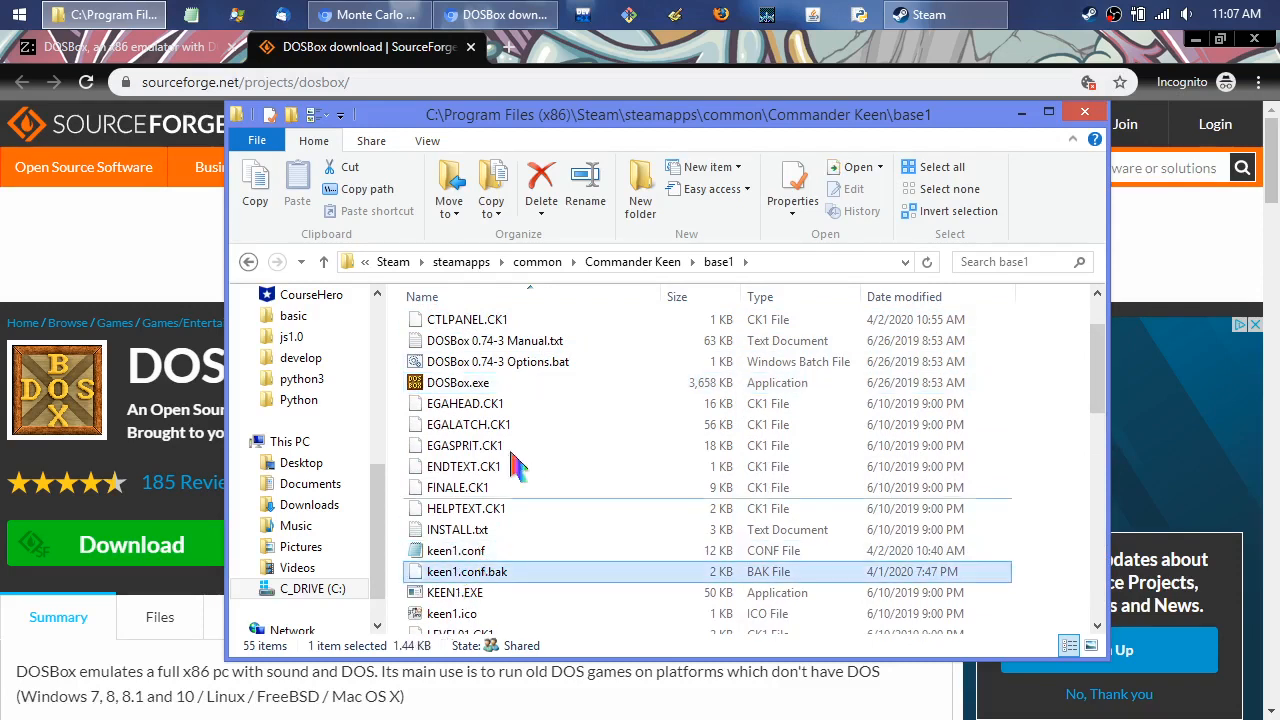
pyautogui.click(540, 185)
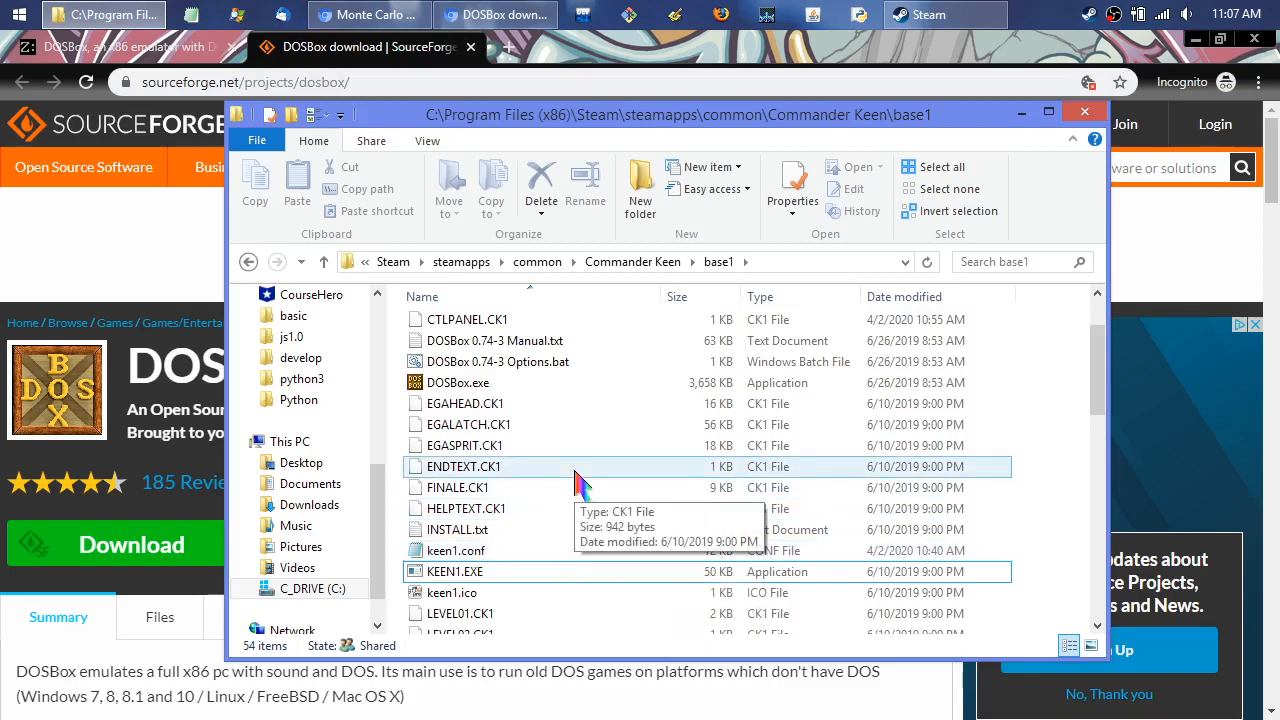
# Step: Open DOSBox 0.74-3 Options.bat for editing to examine its command, and close it without changes
pyautogui.rightClick(533, 371)
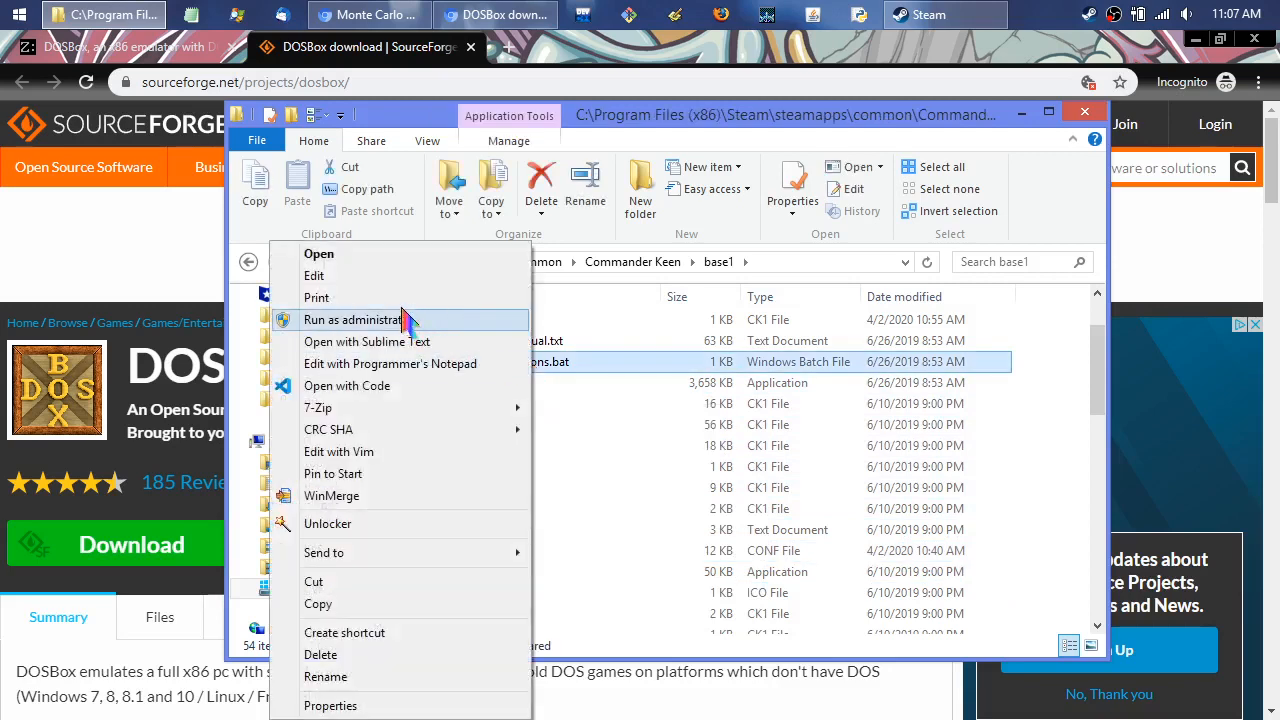
pyautogui.click(381, 278)
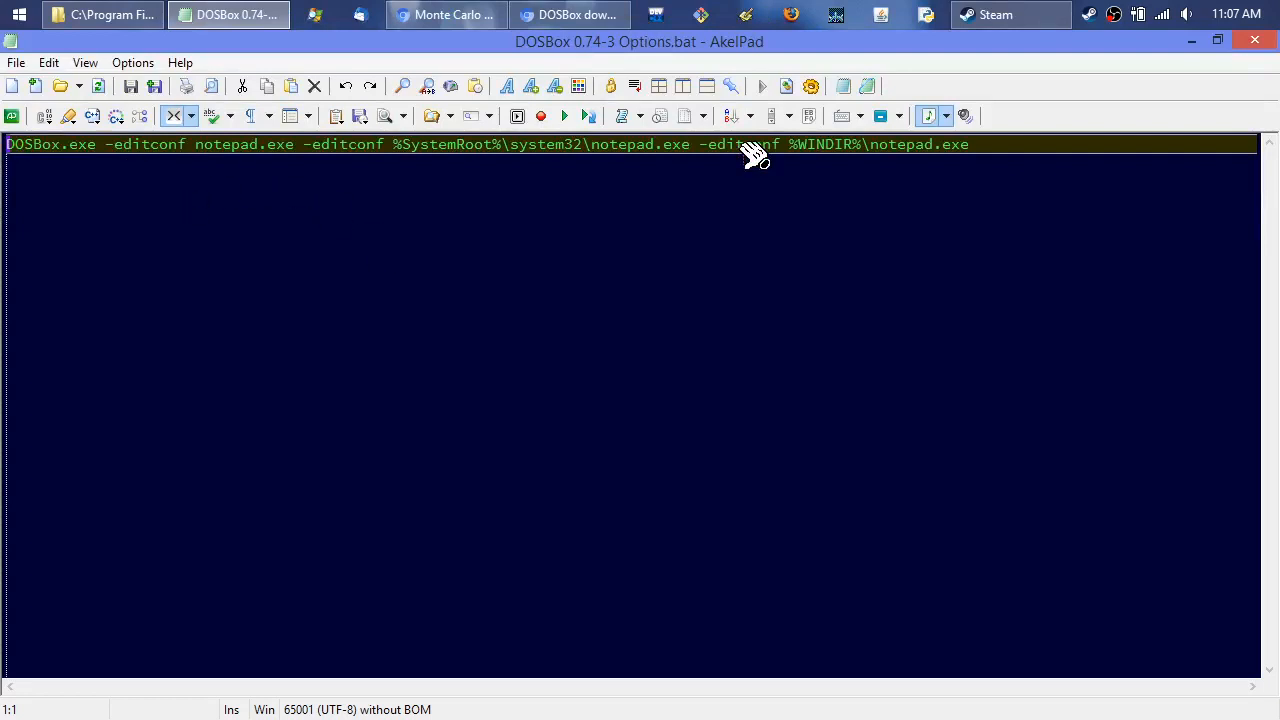
pyautogui.click(1257, 41)
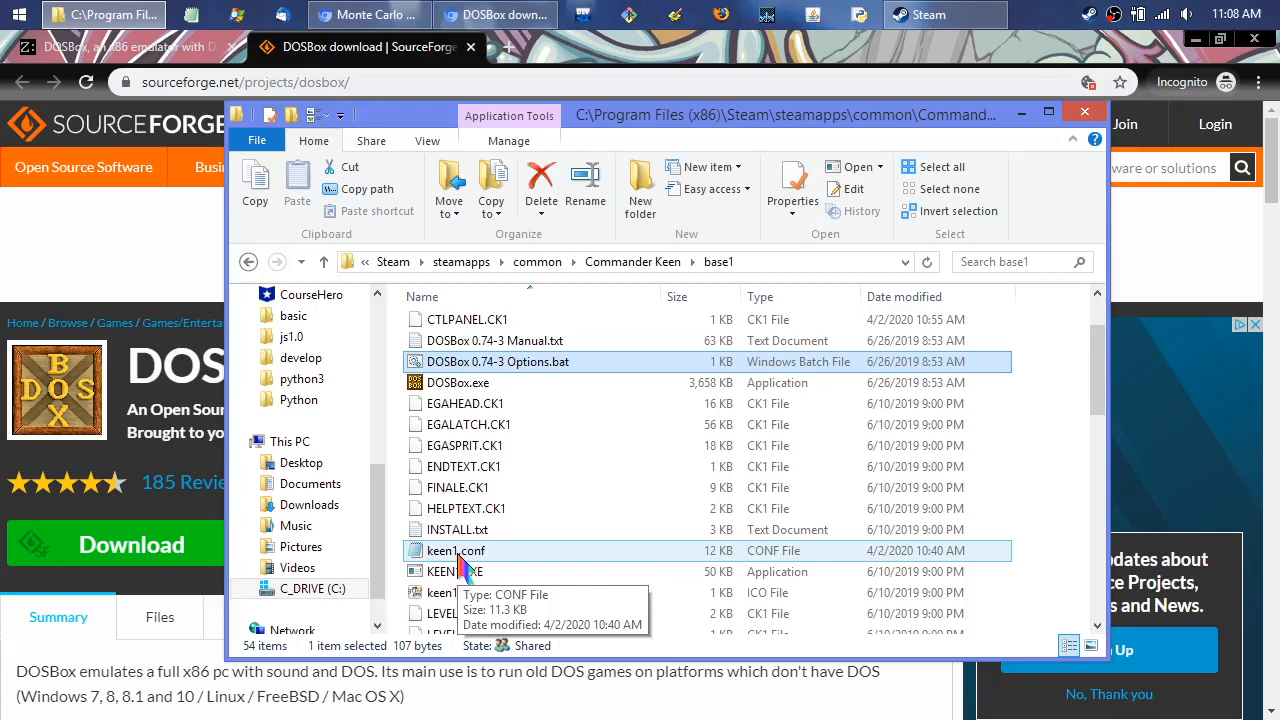
# Step: Run DOSBox 0.74-3 Options.bat to open dosbox-0.74-3.conf, check the base1 folder path and keen1.conf as the save target, and close the editor unchanged
pyautogui.doubleClick(505, 362)
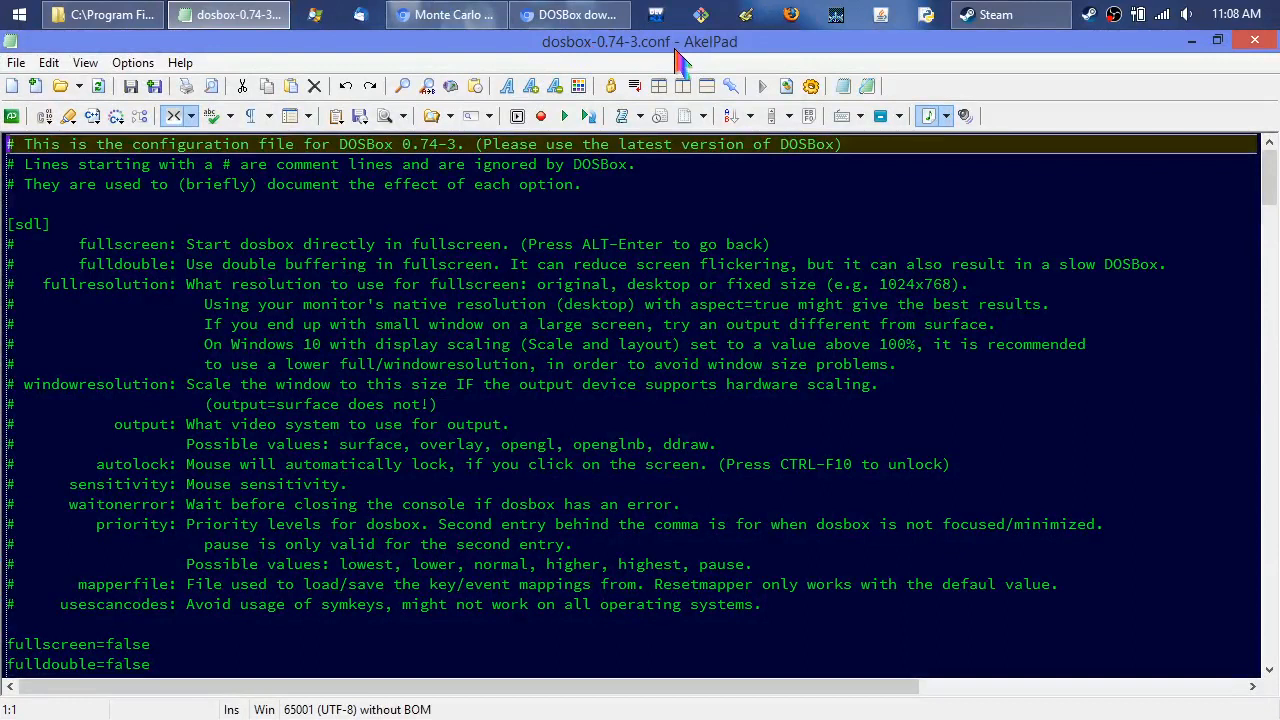
pyautogui.click(18, 64)
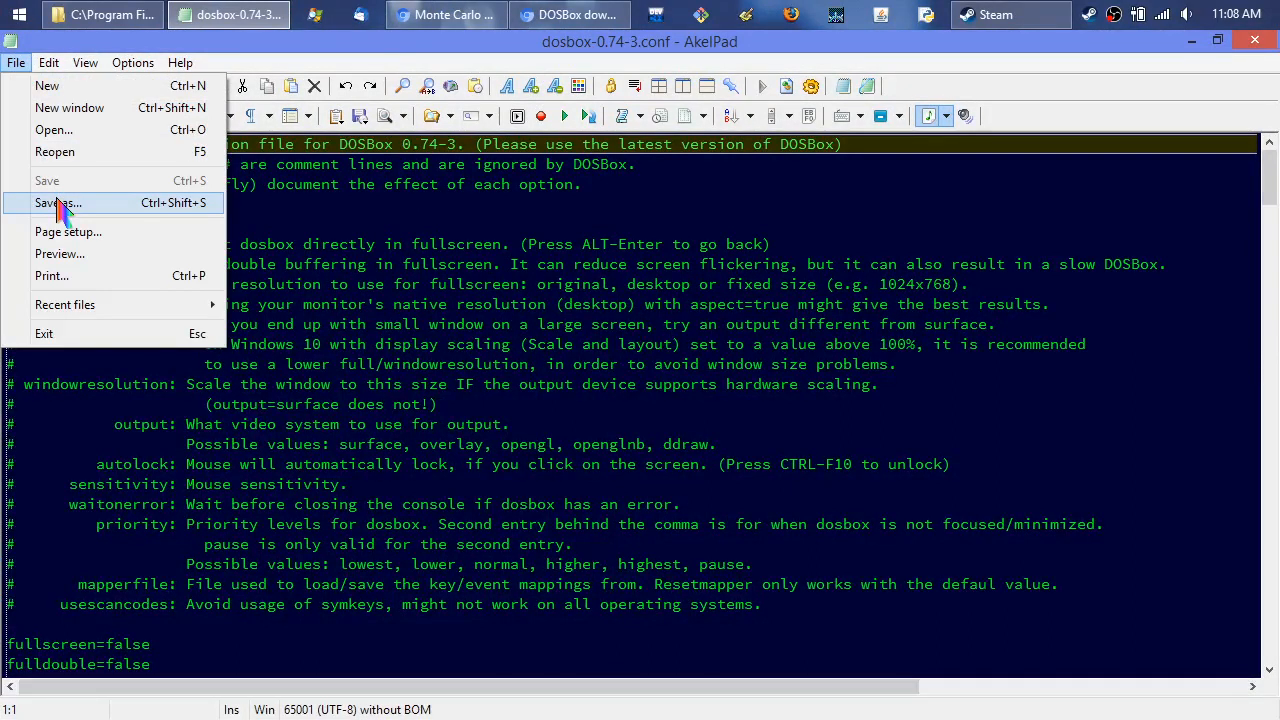
pyautogui.click(100, 14)
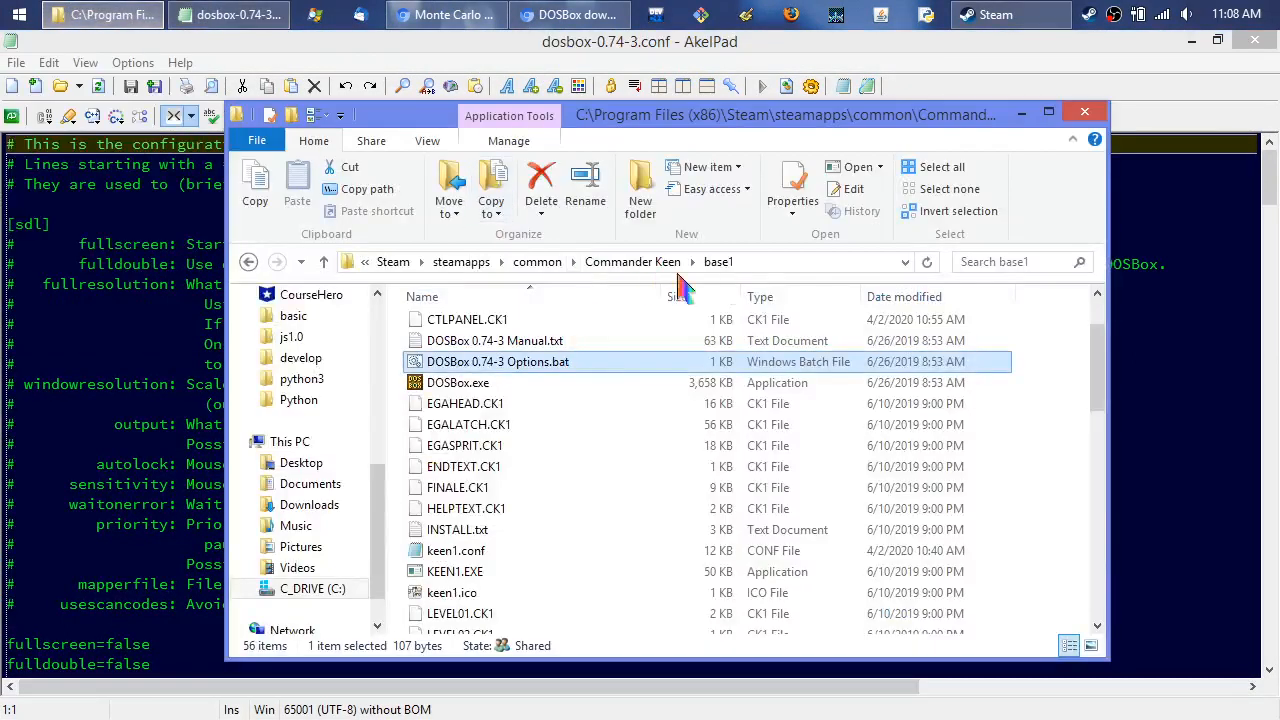
pyautogui.click(795, 258)
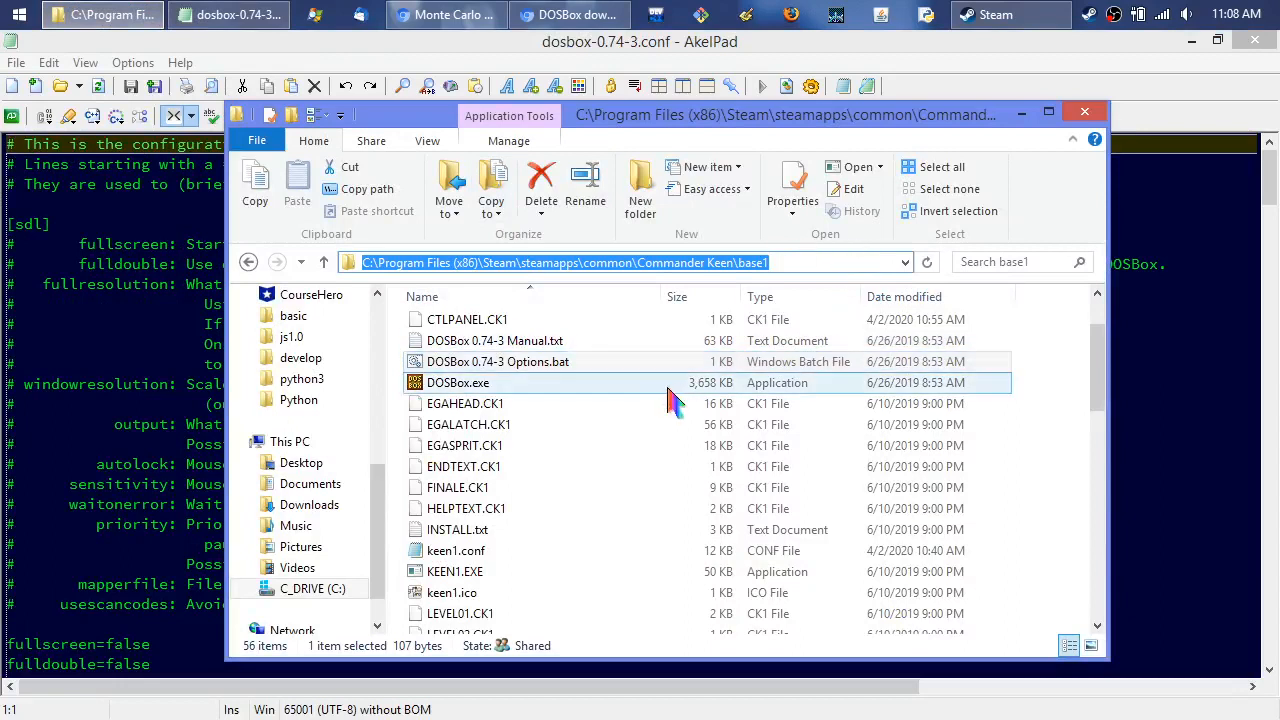
pyautogui.click(492, 557)
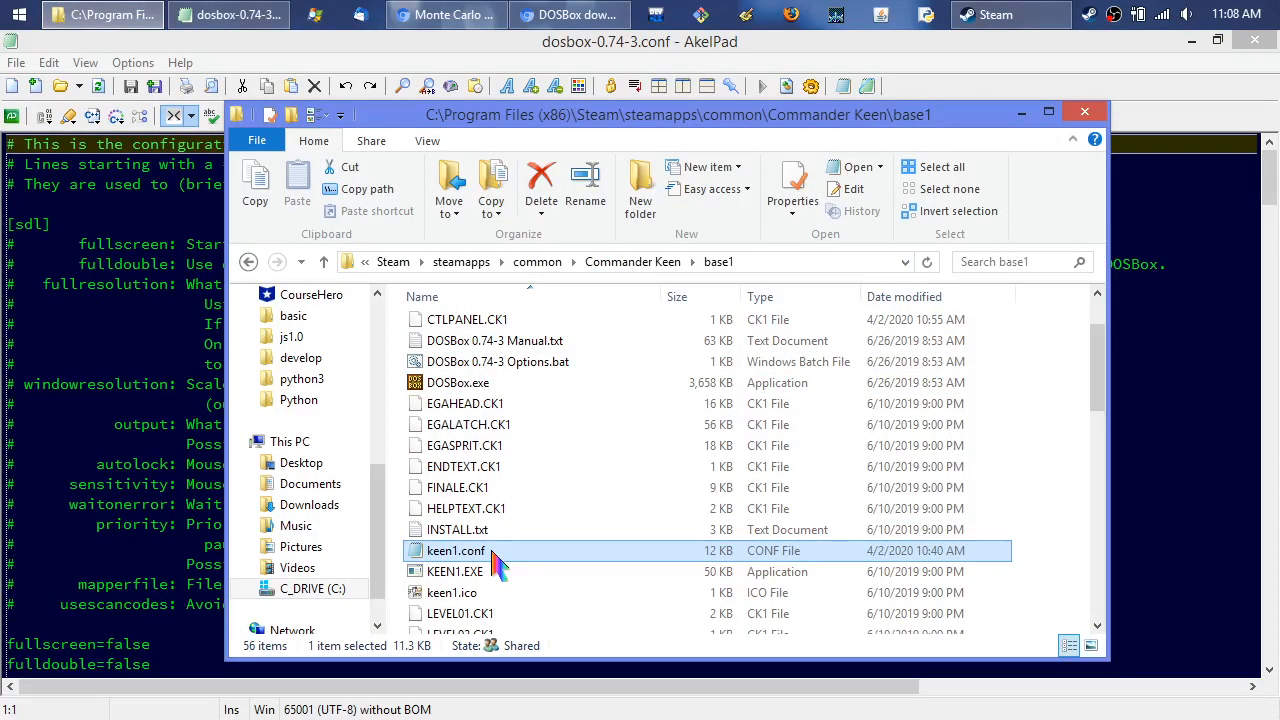
pyautogui.doubleClick(12, 44)
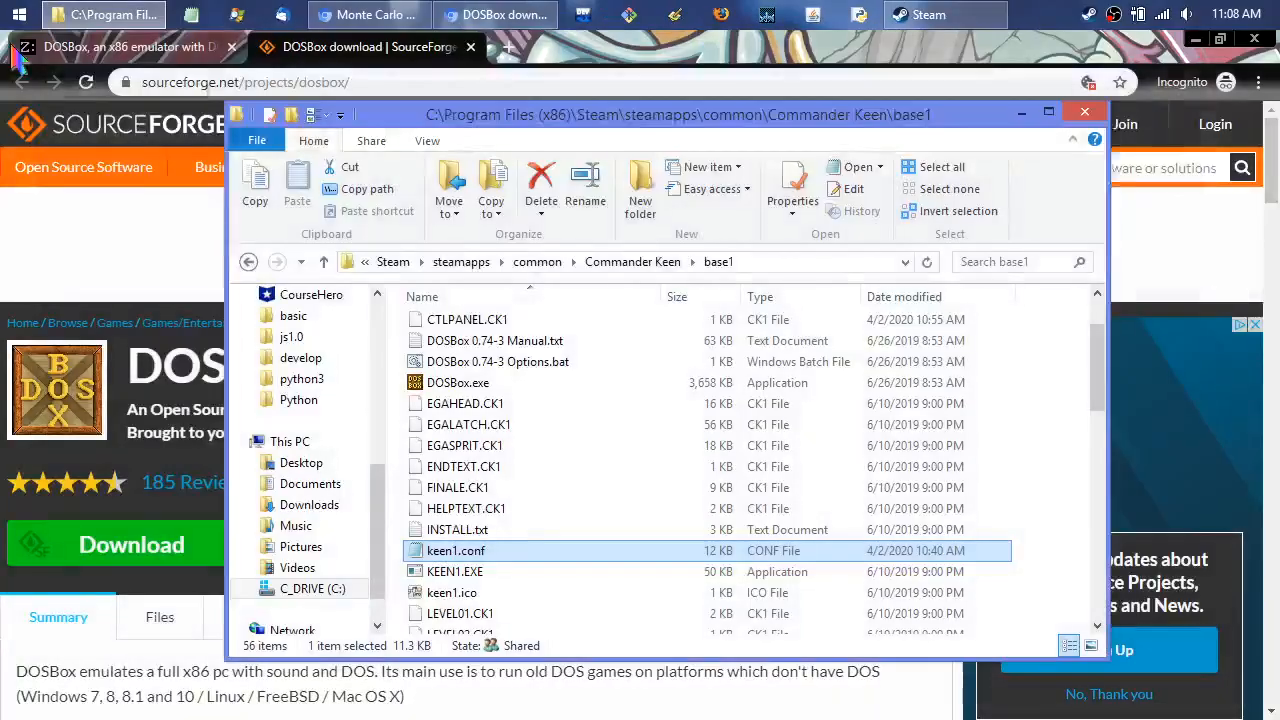
# Step: Open keen1.conf from the base1 folder for editing in the text editor
pyautogui.rightClick(514, 557)
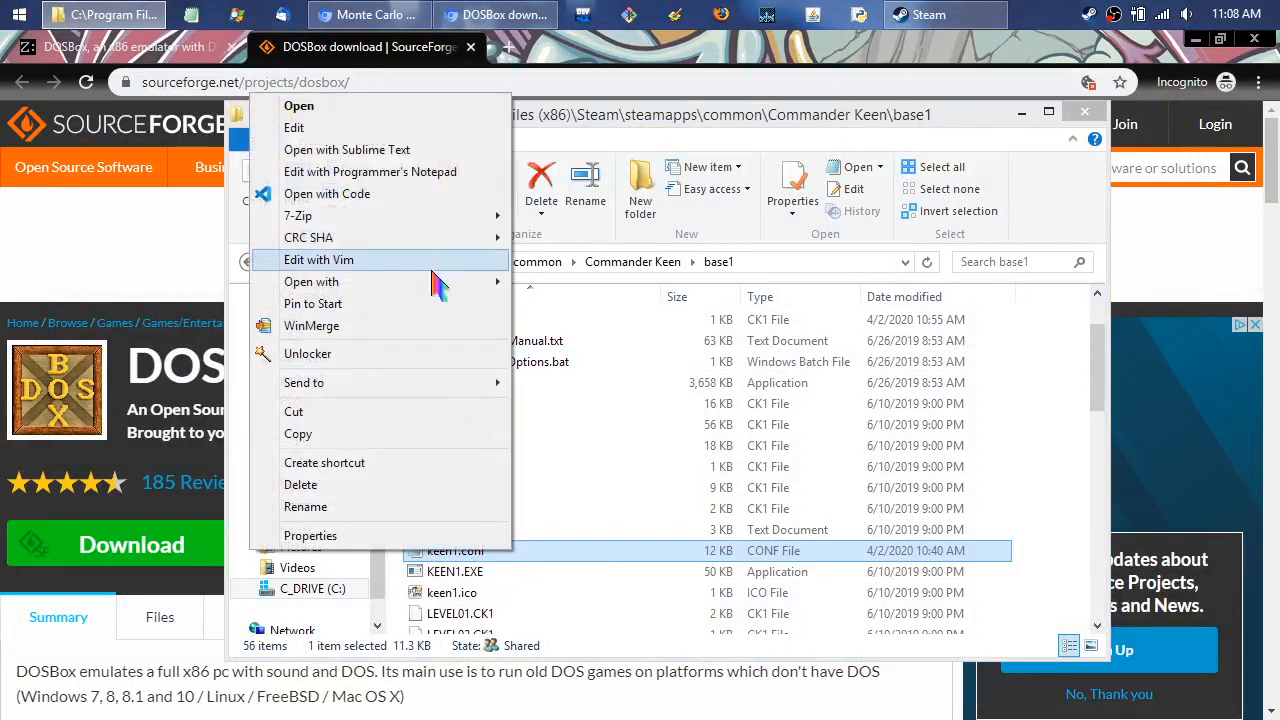
pyautogui.moveTo(440, 287)
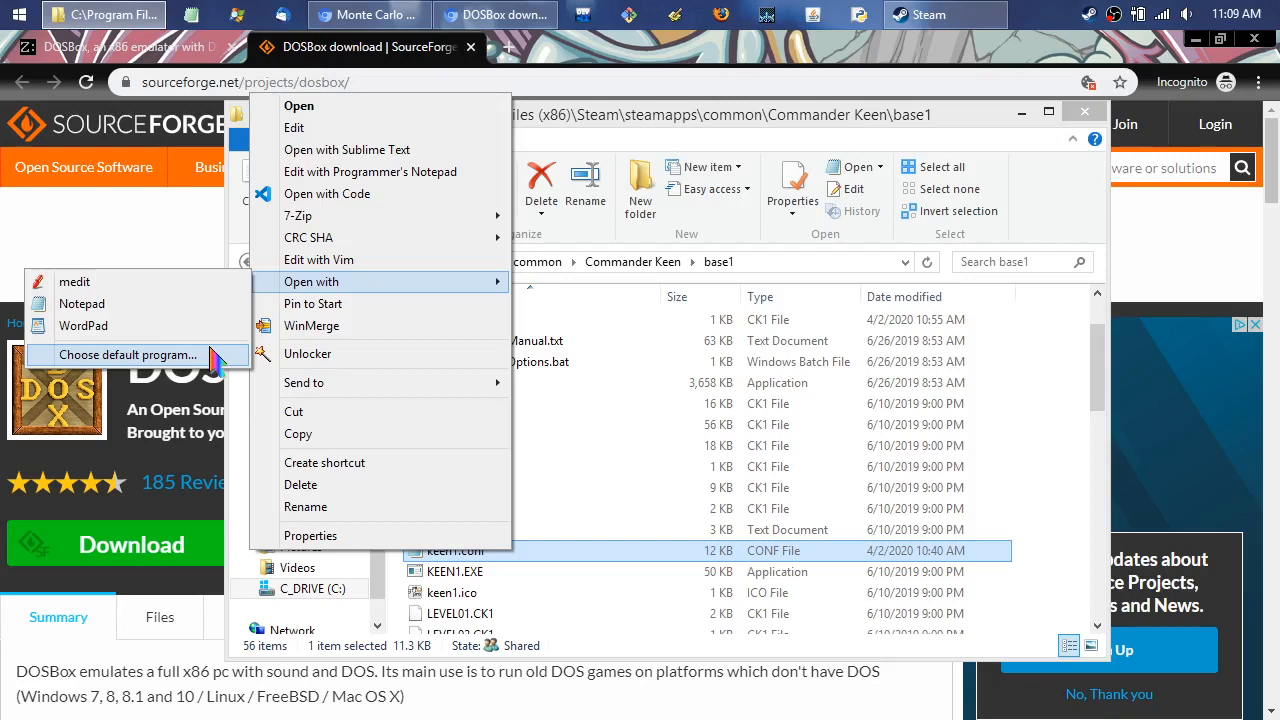
pyautogui.click(295, 128)
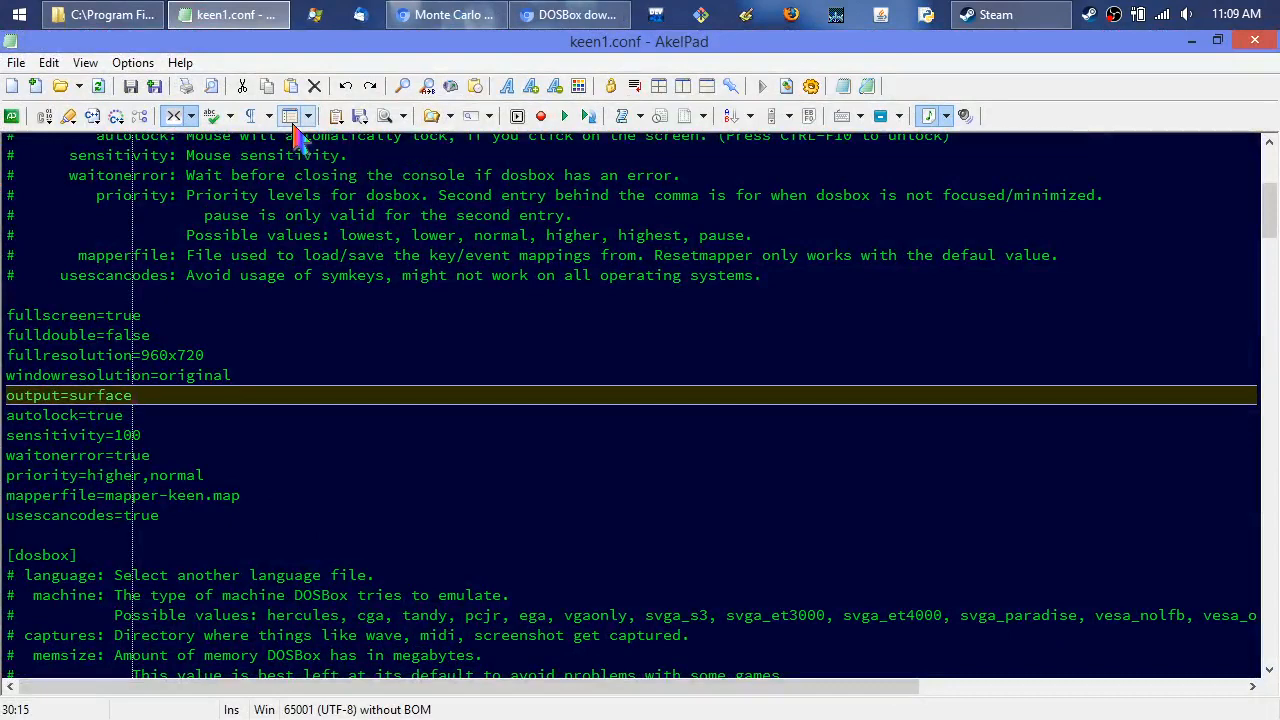
# Step: Examine the [sdl] settings in keen1.conf, from fullscreen through mapperfile, and glance ahead at the scaler line in [render]
pyautogui.scroll(6, 380, 297)
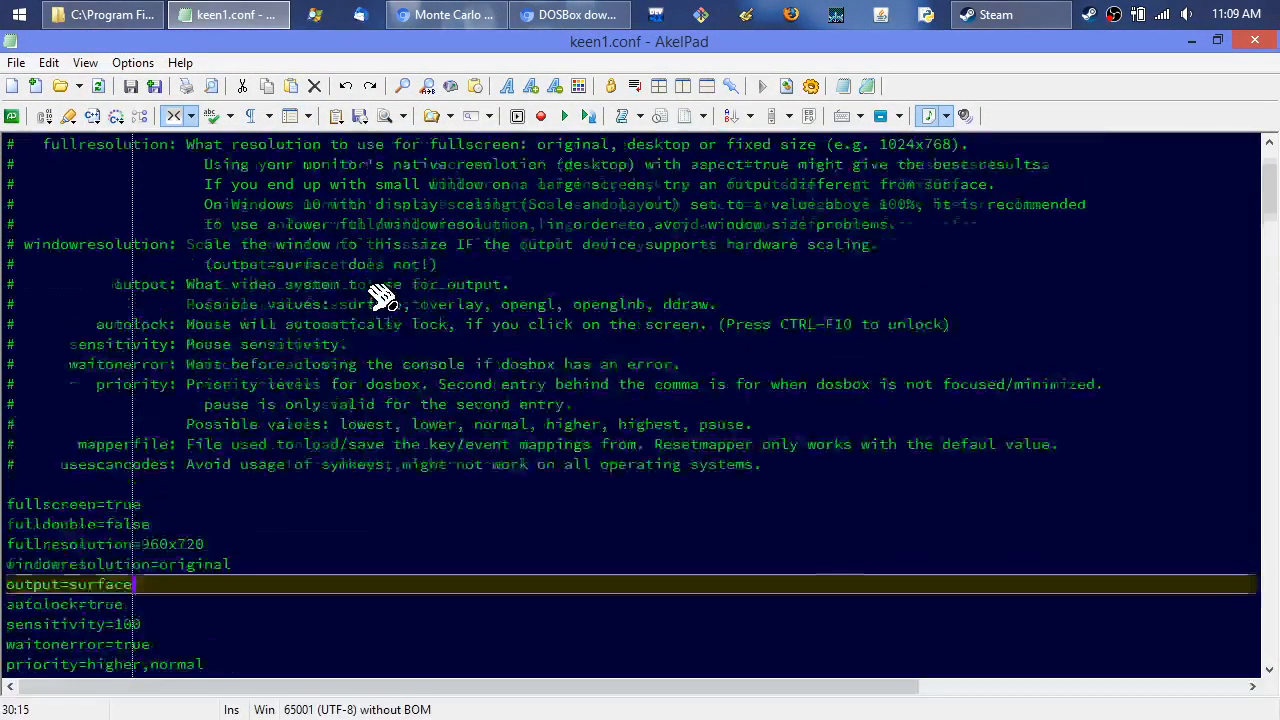
pyautogui.scroll(-4, 380, 297)
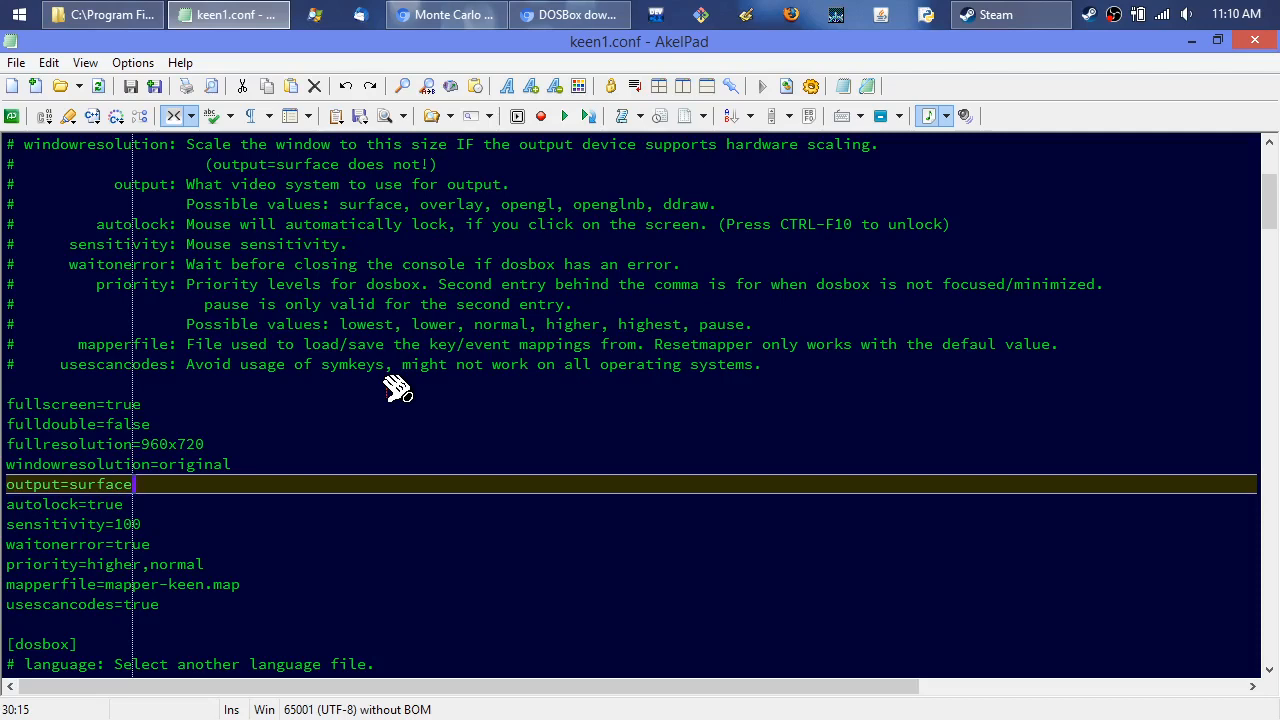
pyautogui.scroll(-10, 397, 388)
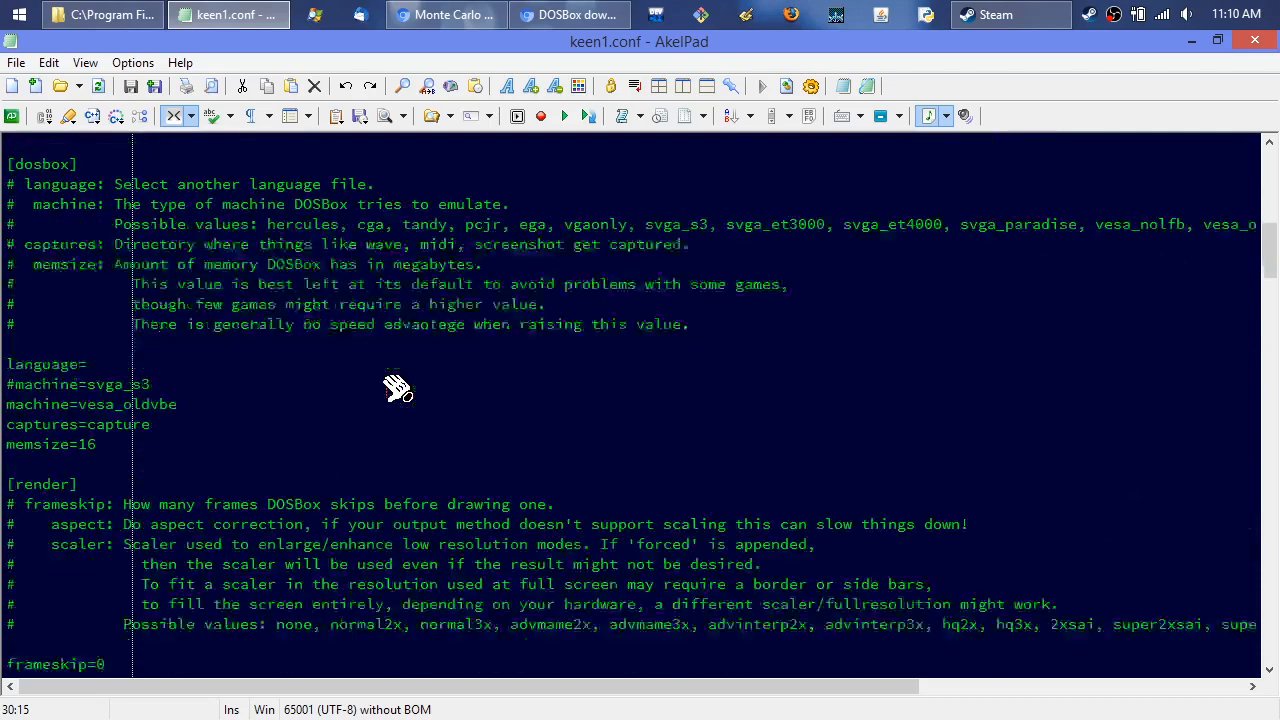
pyautogui.scroll(-2, 397, 388)
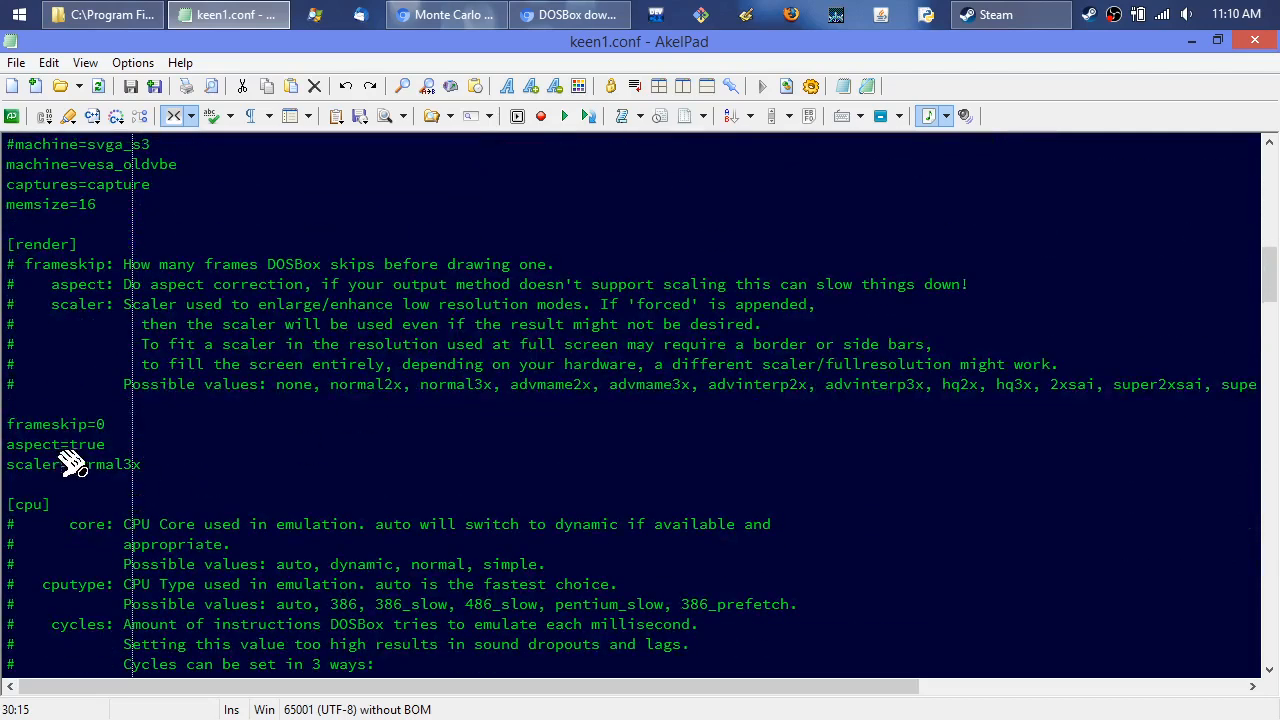
pyautogui.click(143, 464)
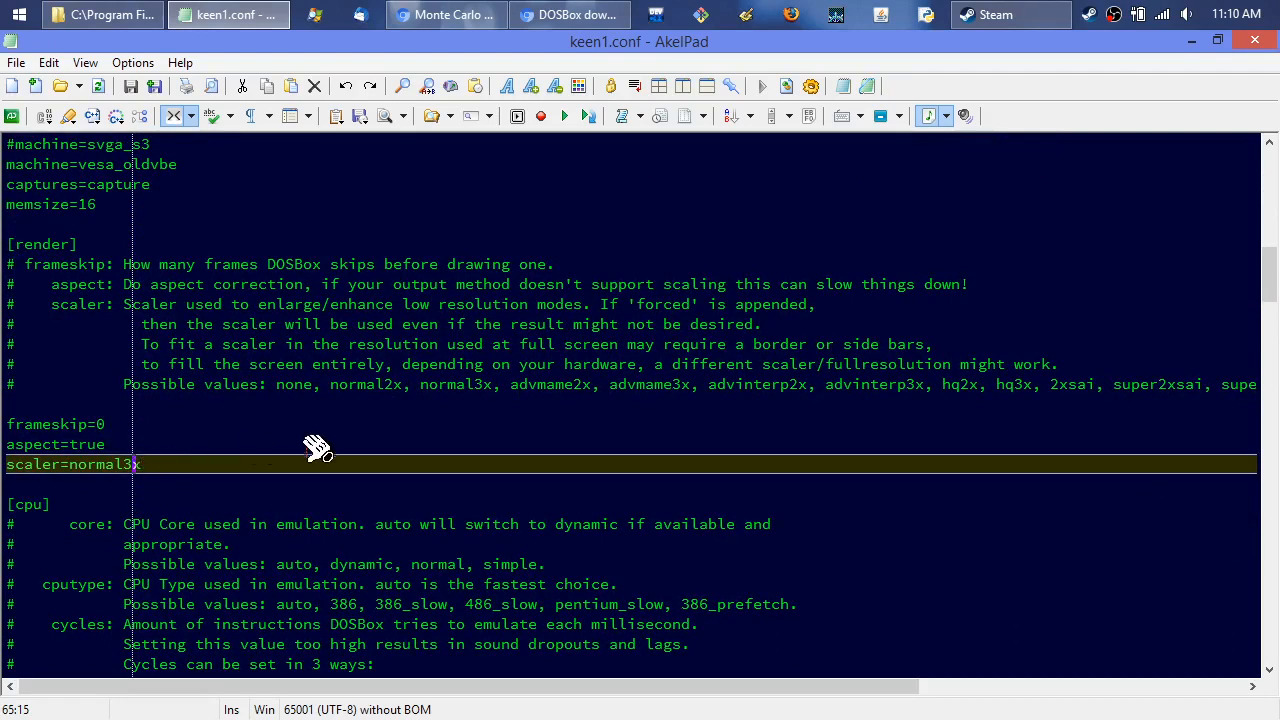
pyautogui.scroll(6, 316, 446)
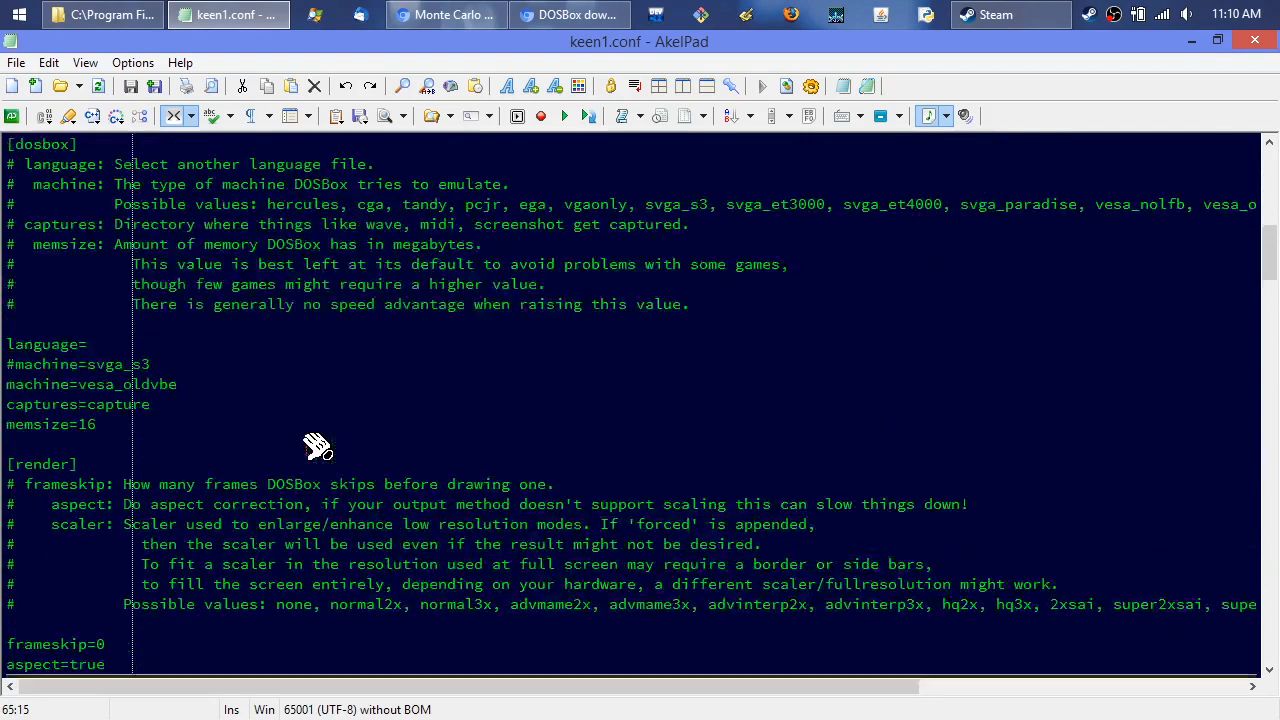
pyautogui.scroll(4, 316, 446)
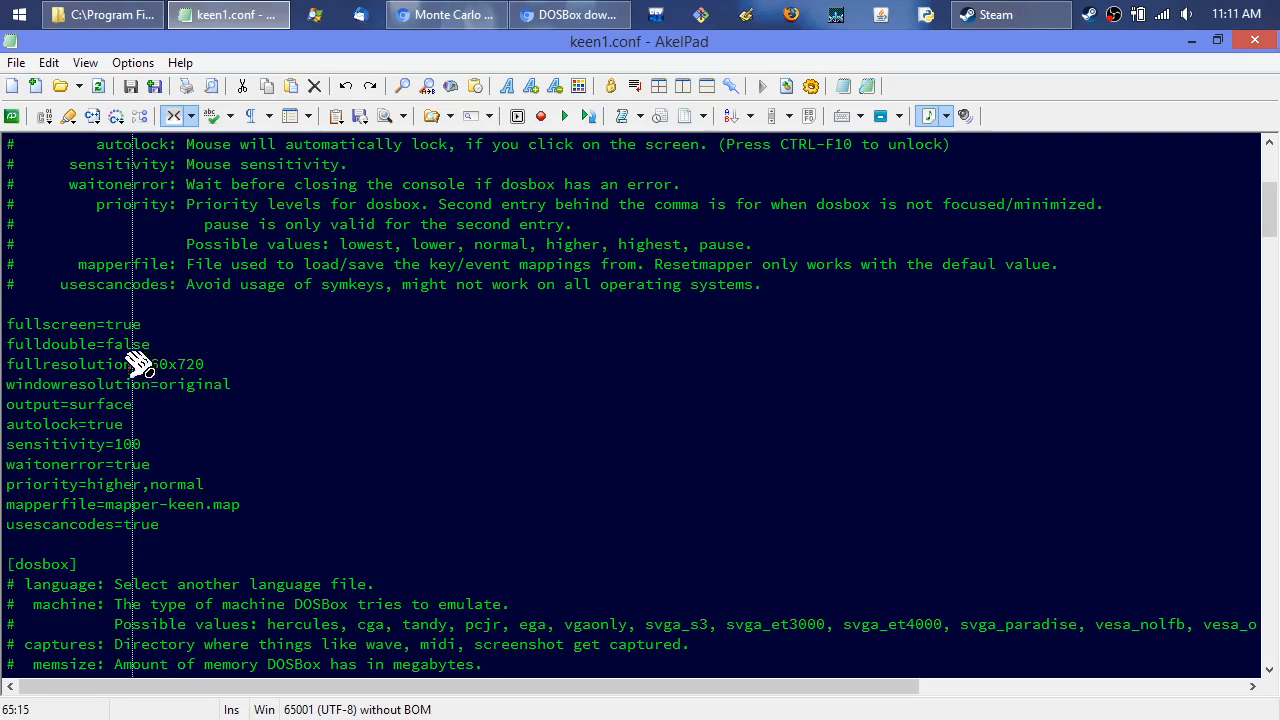
pyautogui.scroll(1, 334, 351)
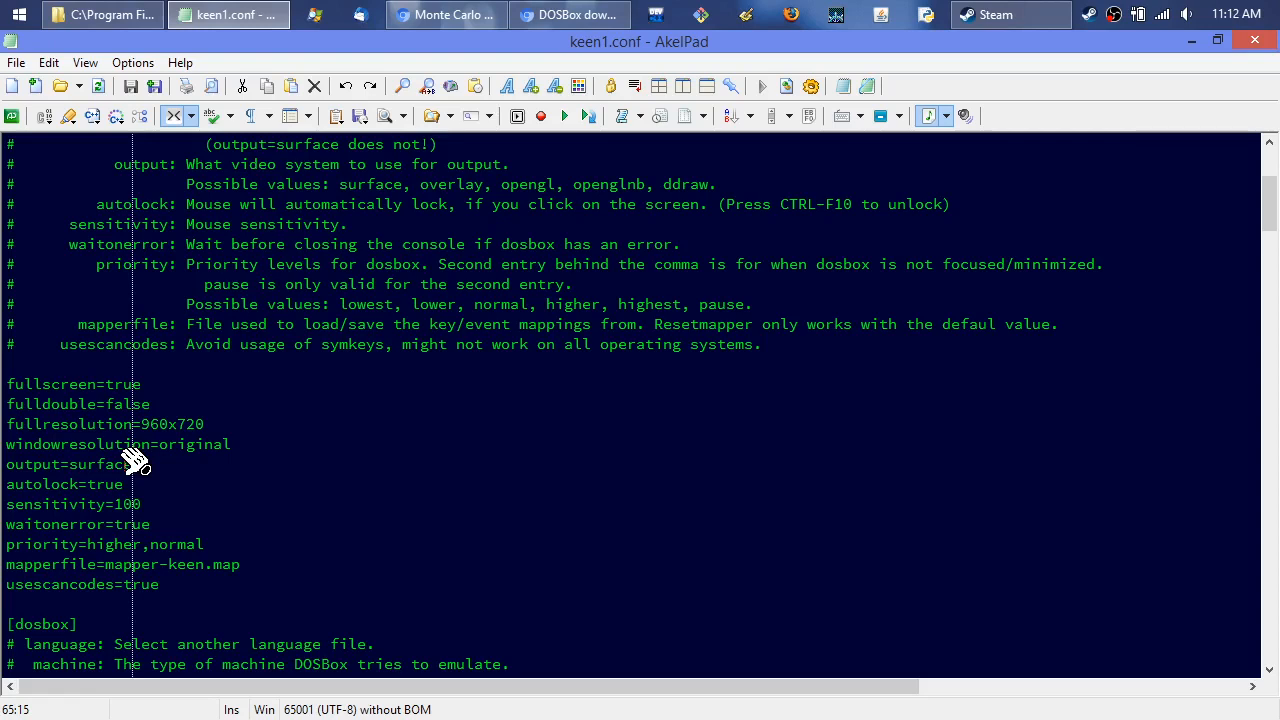
pyautogui.scroll(-1, 235, 497)
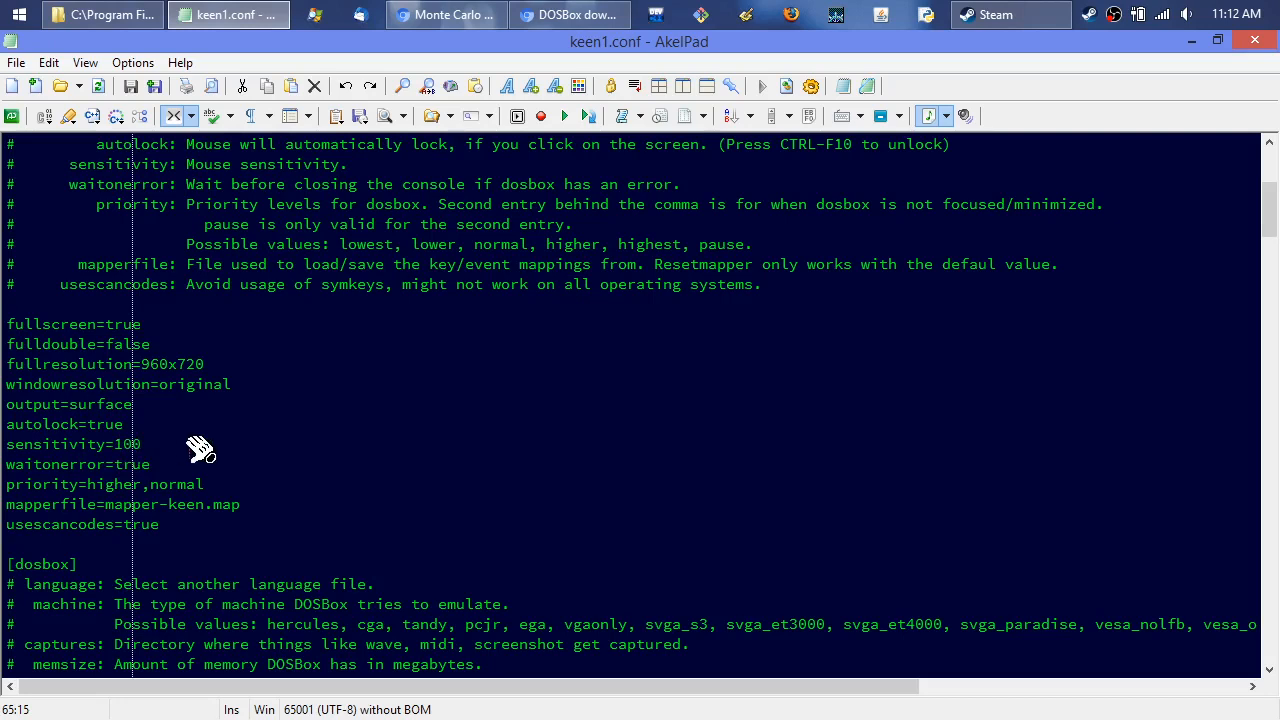
pyautogui.scroll(-1, 200, 449)
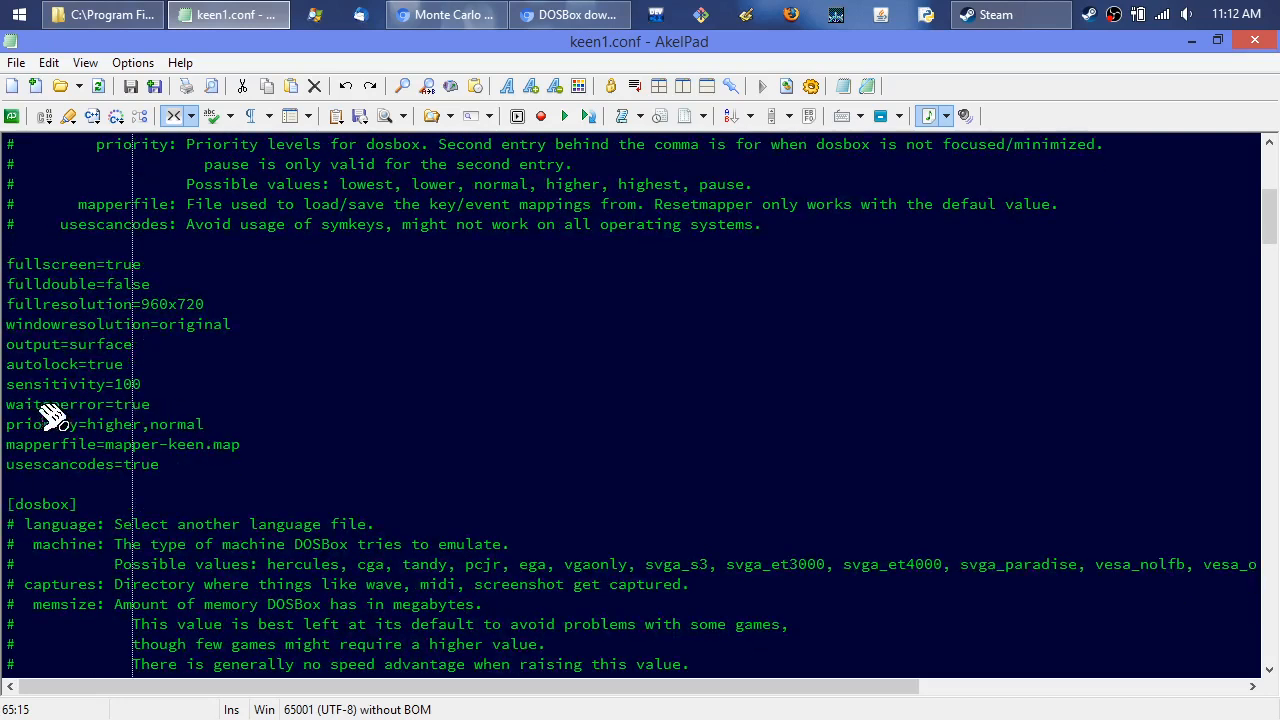
pyautogui.scroll(-1, 228, 409)
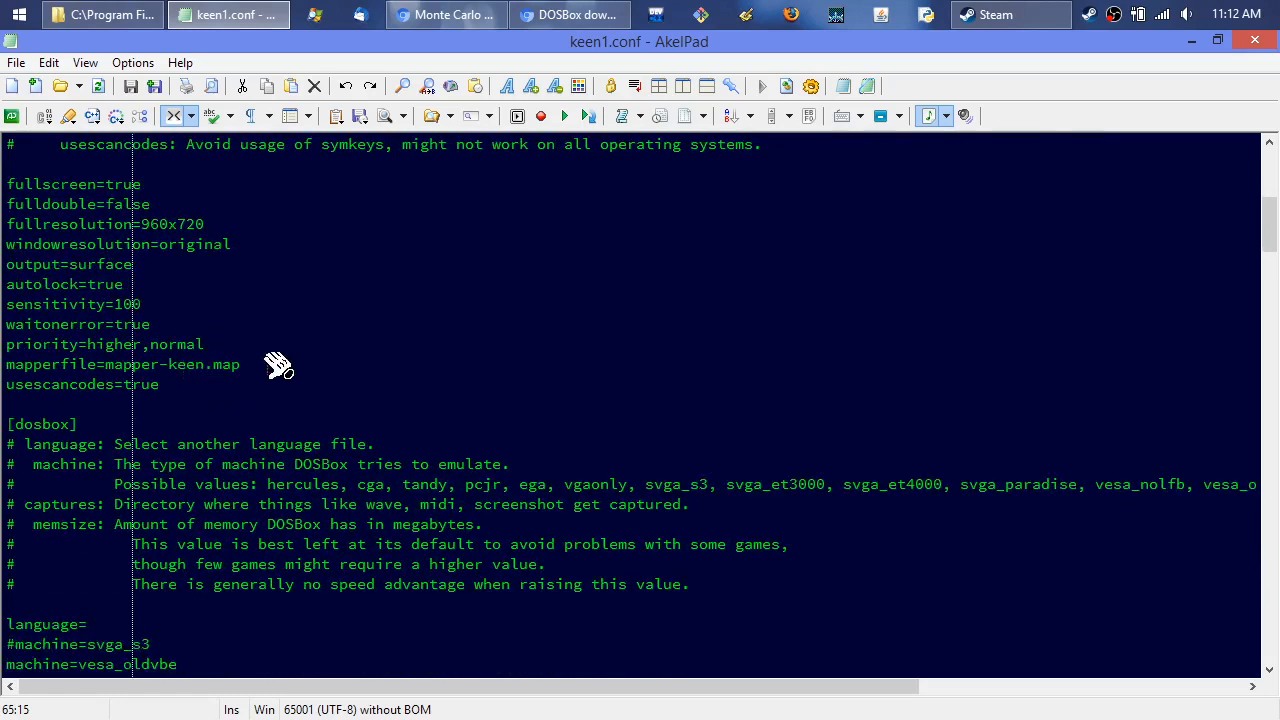
# Step: Examine the machine and memsize settings in the [dosbox] section, checking back on the output setting in [sdl]
pyautogui.scroll(-3, 316, 368)
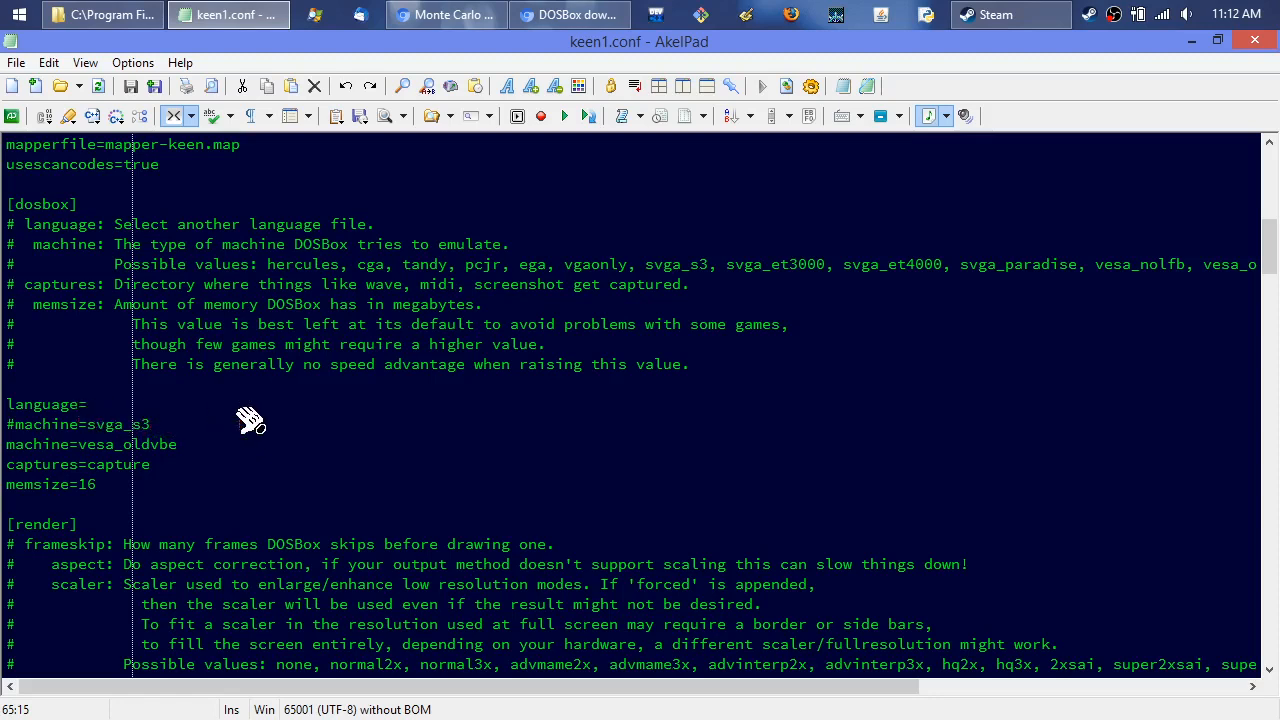
pyautogui.scroll(-2, 250, 420)
pyautogui.scroll(4, 250, 420)
pyautogui.scroll(2, 250, 420)
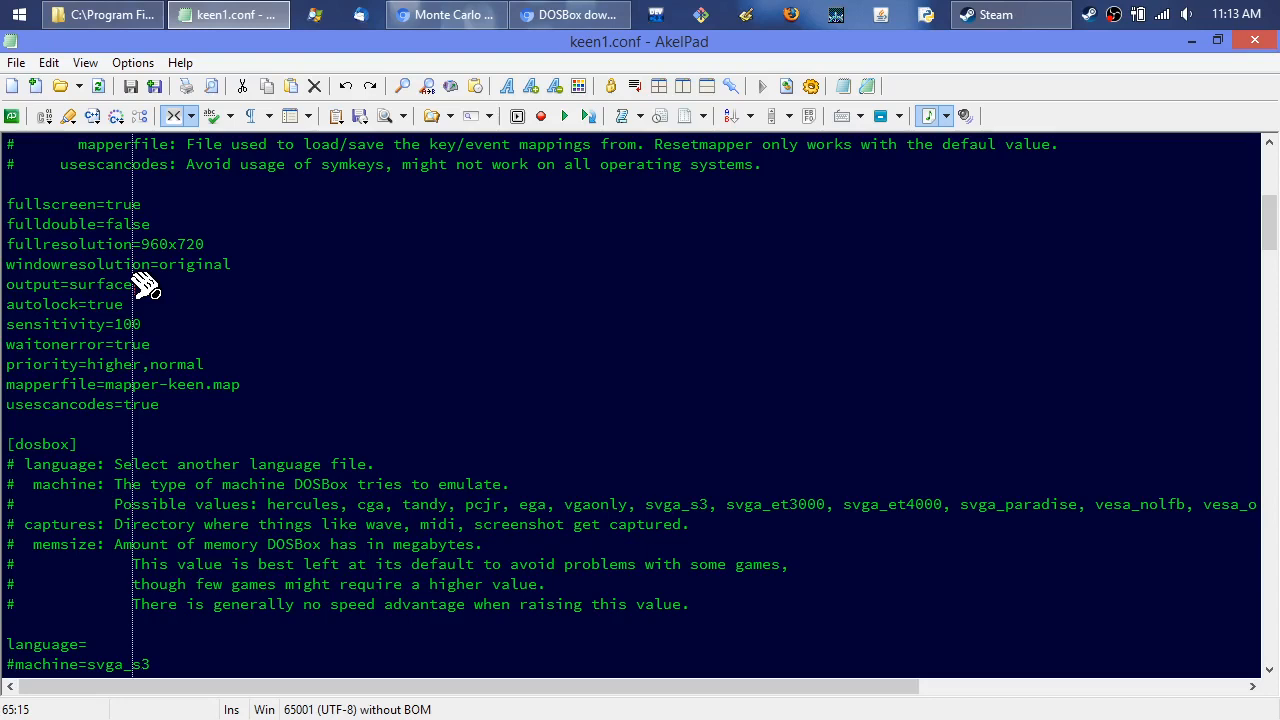
pyautogui.scroll(-2, 145, 285)
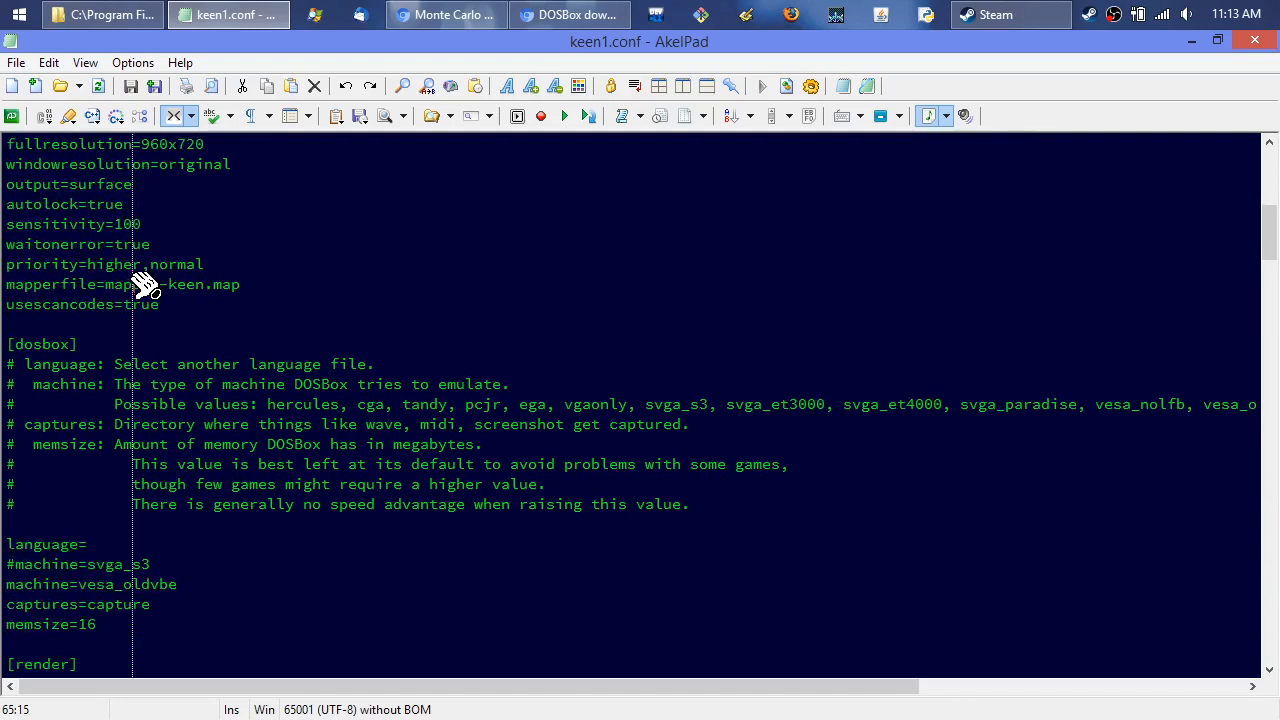
pyautogui.scroll(-2, 443, 312)
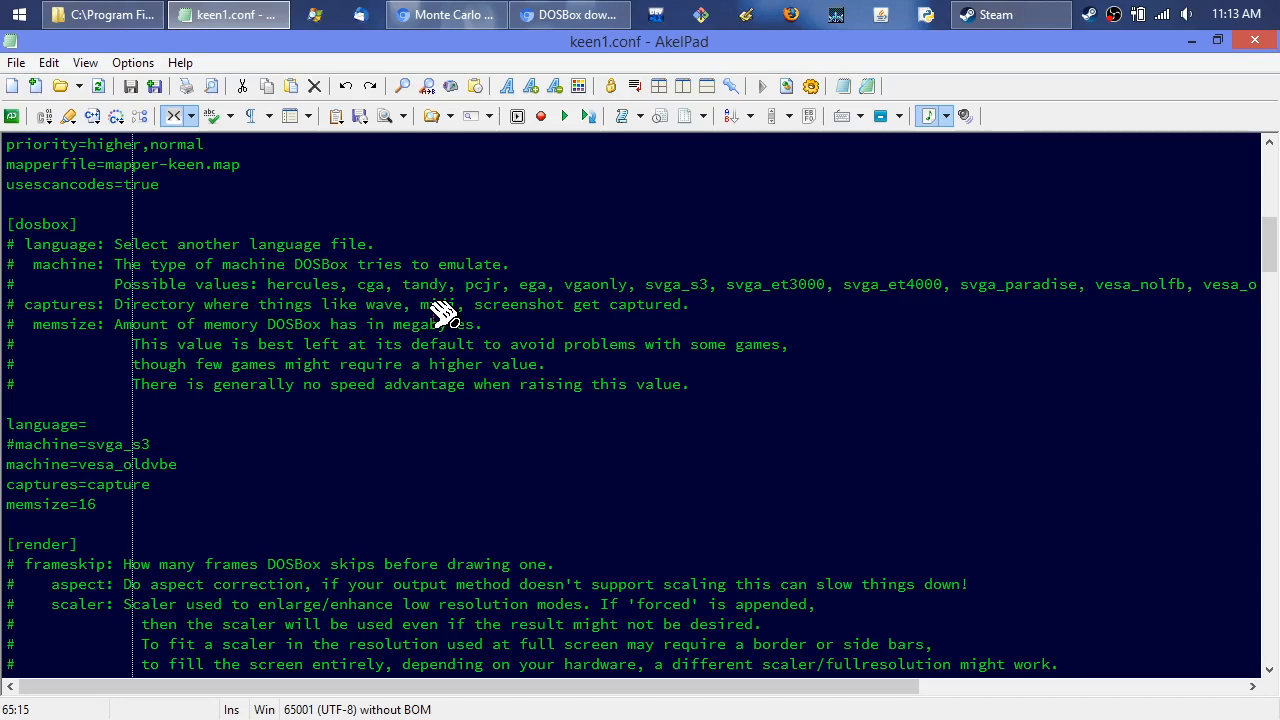
# Step: Read the [render] section's option comments together with its frameskip, aspect and scaler settings
pyautogui.scroll(-2, 443, 313)
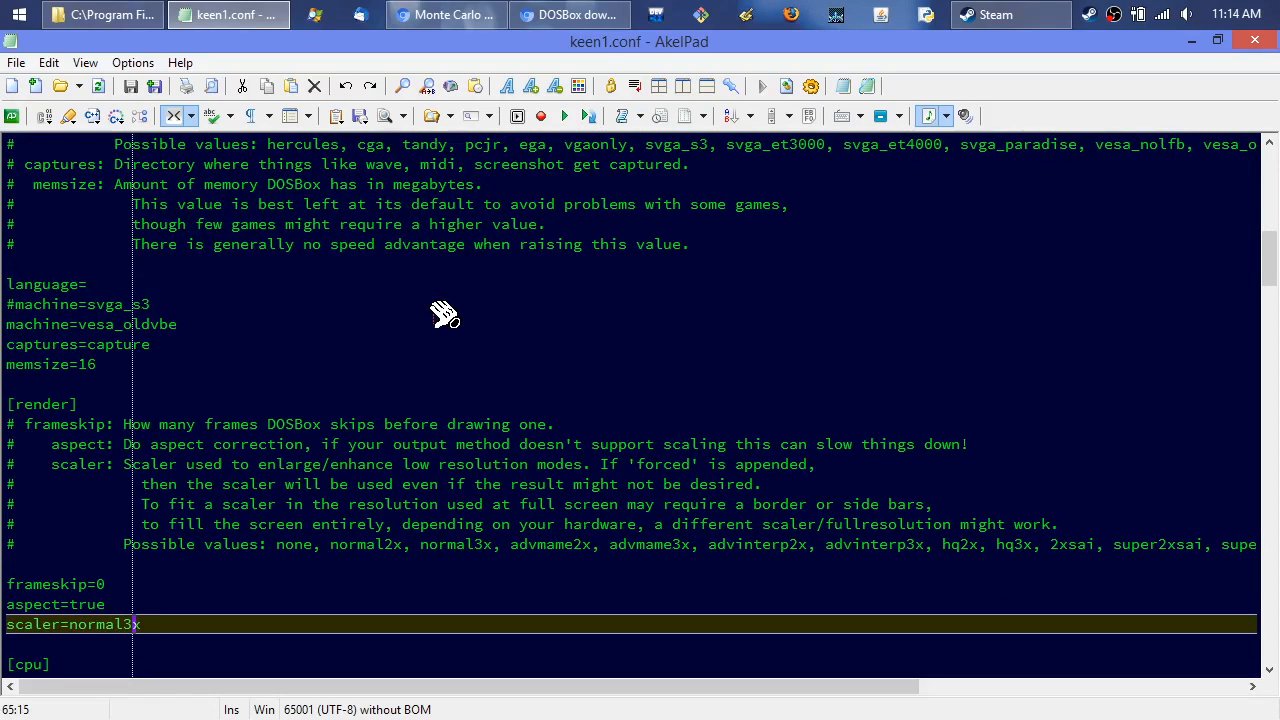
pyautogui.scroll(-2, 443, 313)
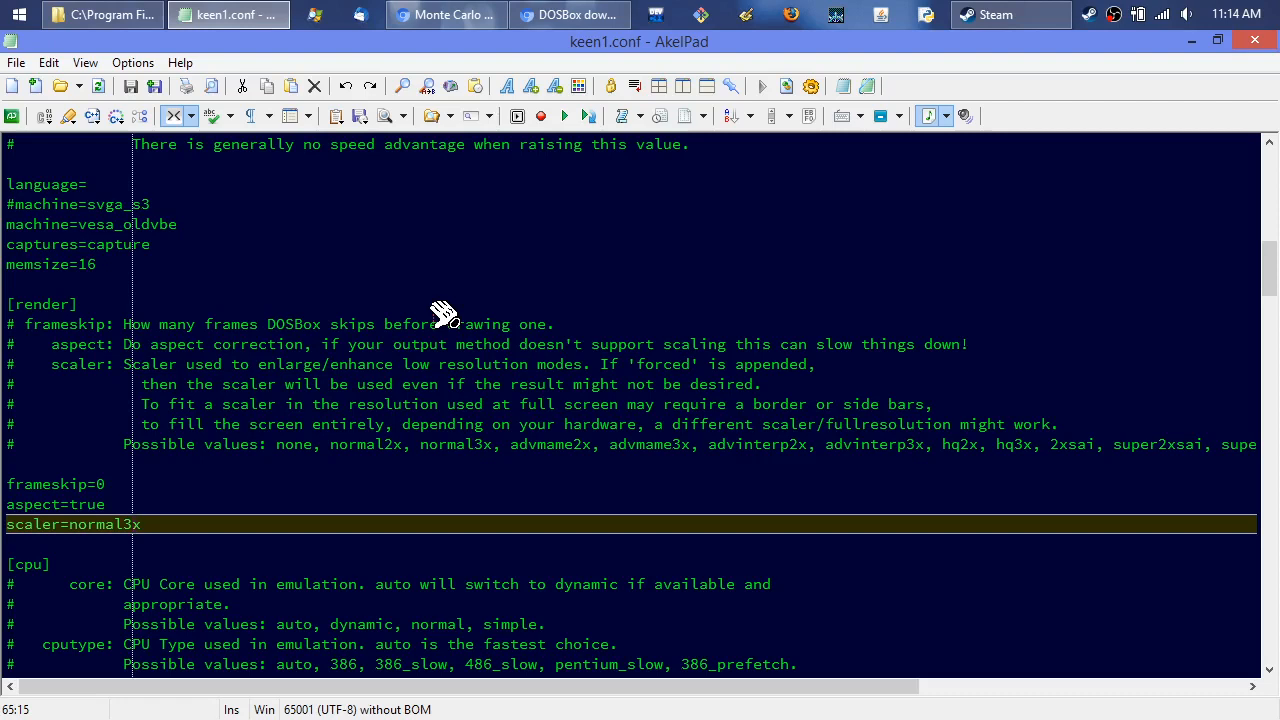
pyautogui.scroll(-2, 443, 313)
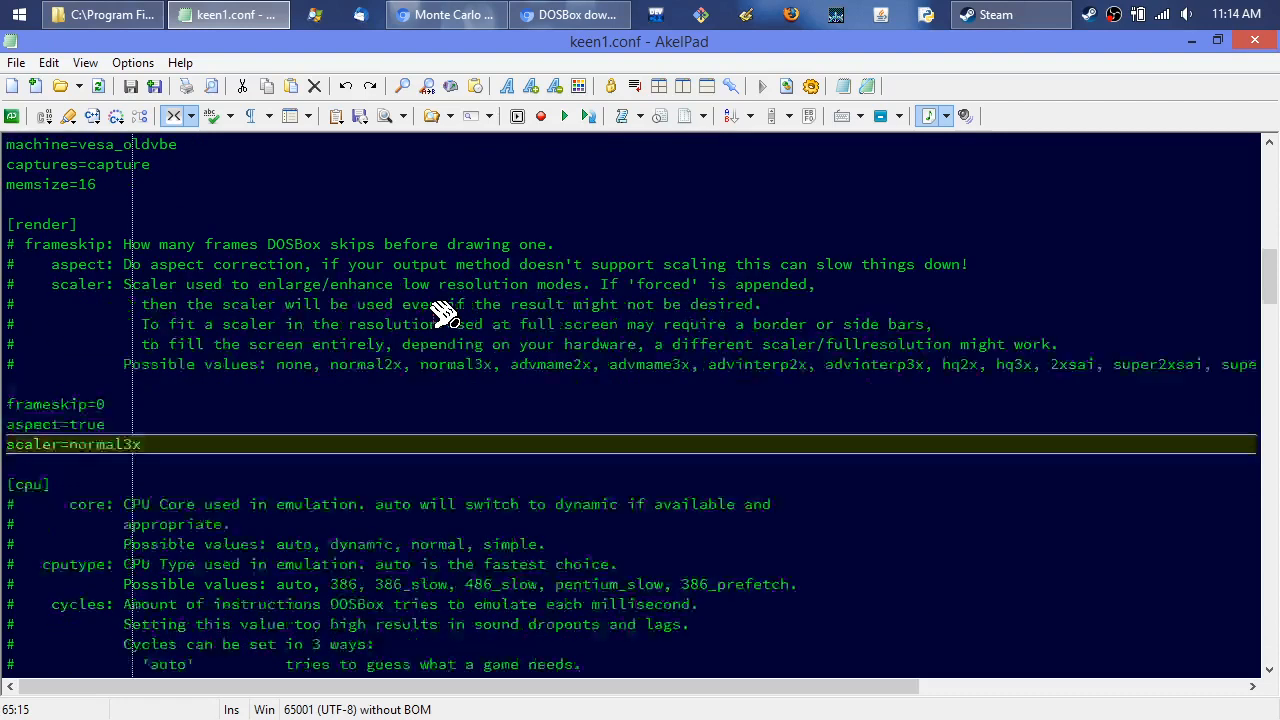
pyautogui.scroll(1, 189, 277)
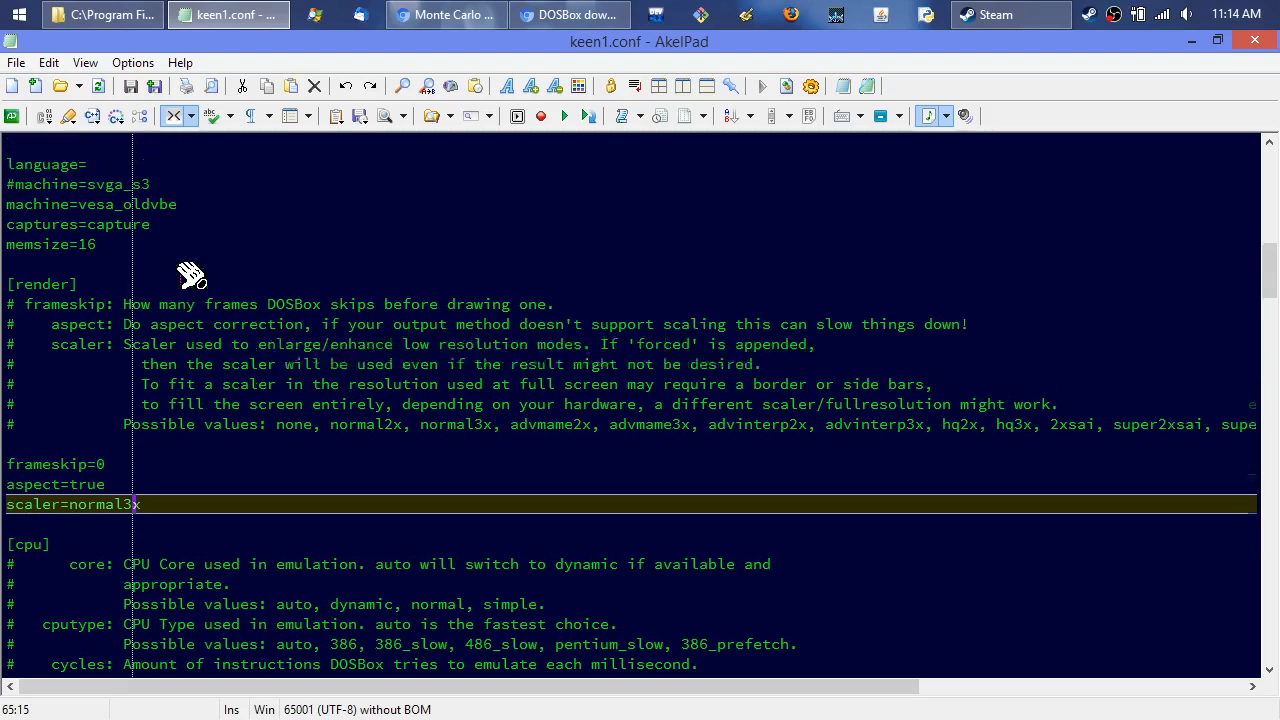
pyautogui.scroll(-1, 190, 274)
pyautogui.scroll(-1, 190, 274)
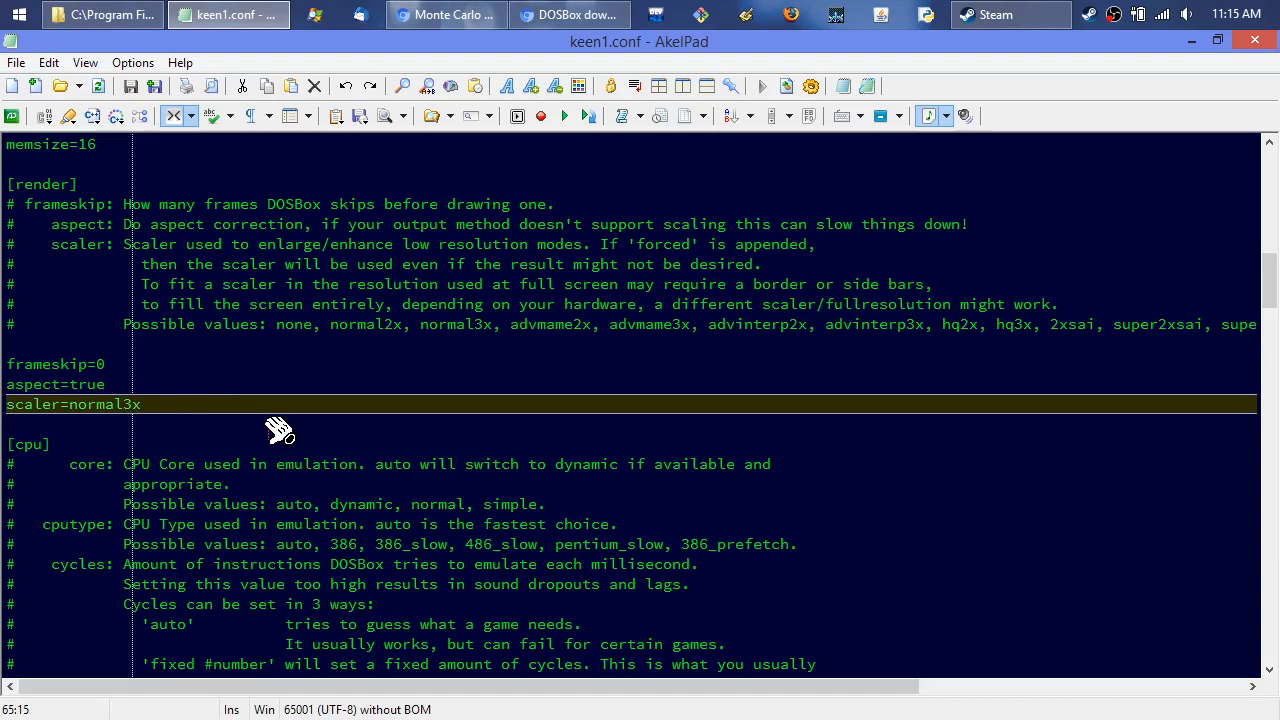
pyautogui.scroll(-2, 280, 430)
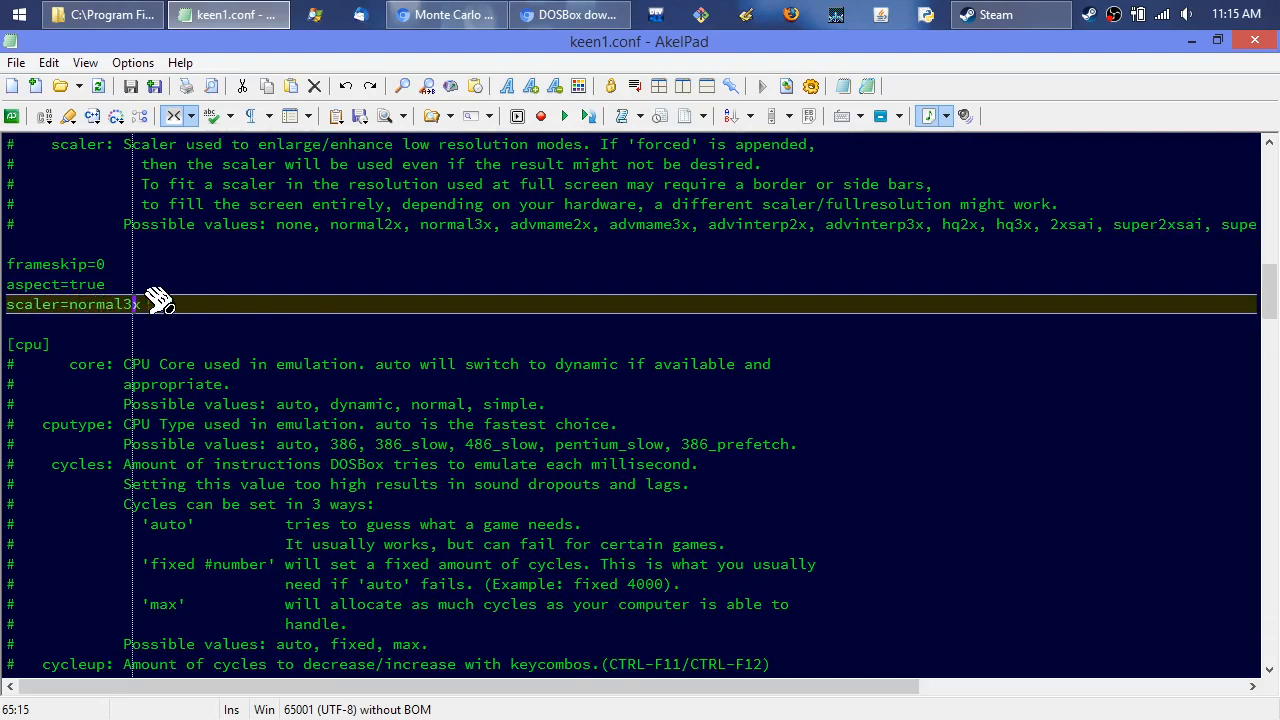
# Step: Compare the fullresolution and output settings in [sdl] with the scaler setting in [render]
pyautogui.scroll(3, 134, 294)
pyautogui.scroll(10, 134, 294)
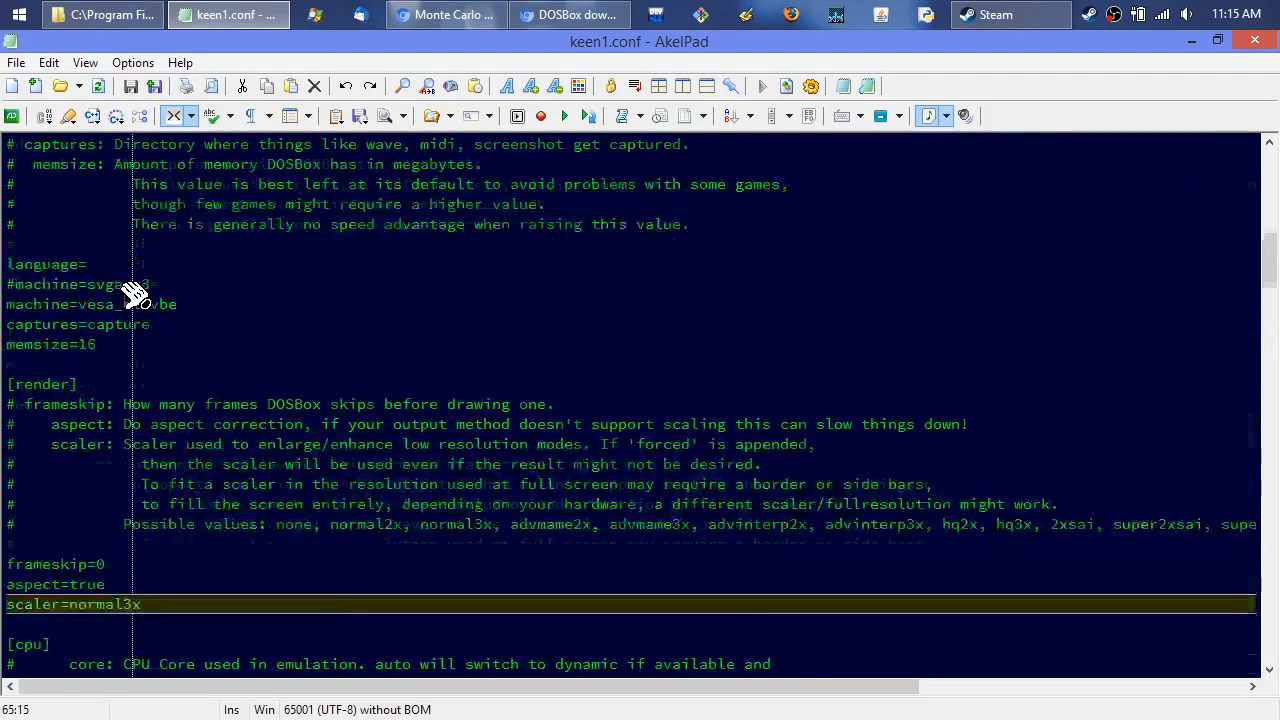
pyautogui.scroll(1, 134, 294)
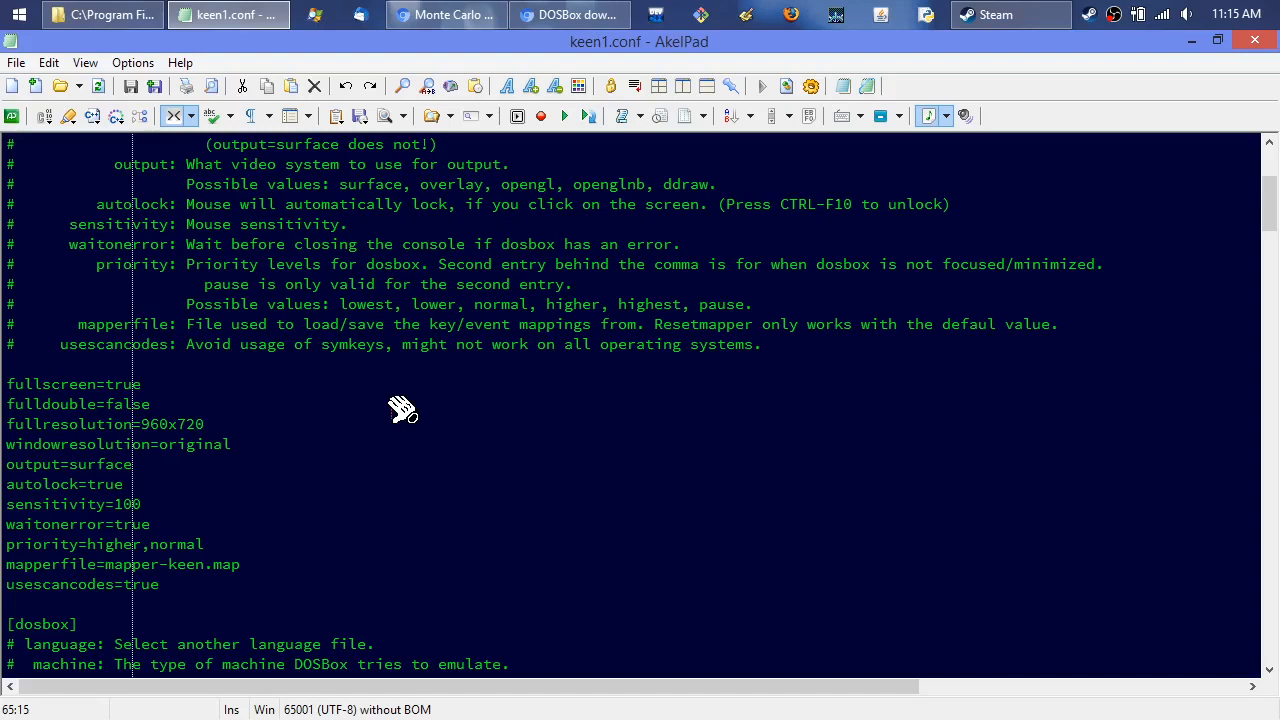
pyautogui.scroll(-7, 401, 408)
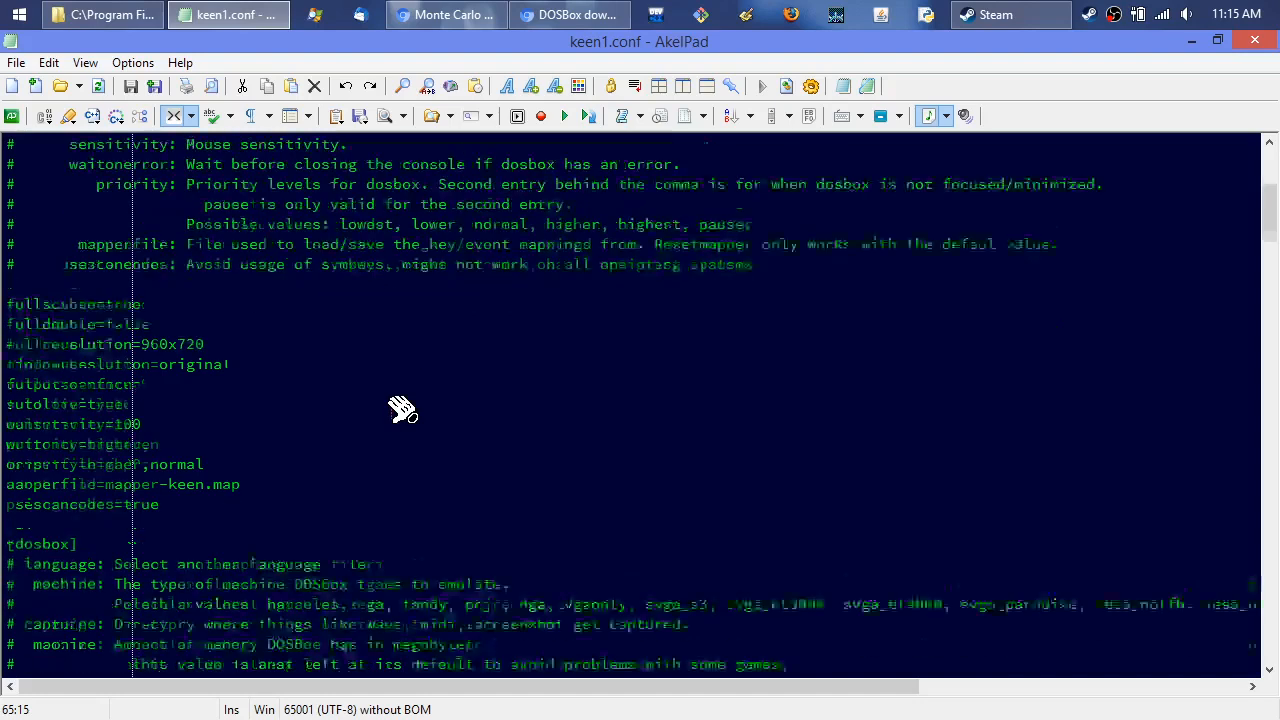
pyautogui.scroll(-4, 401, 408)
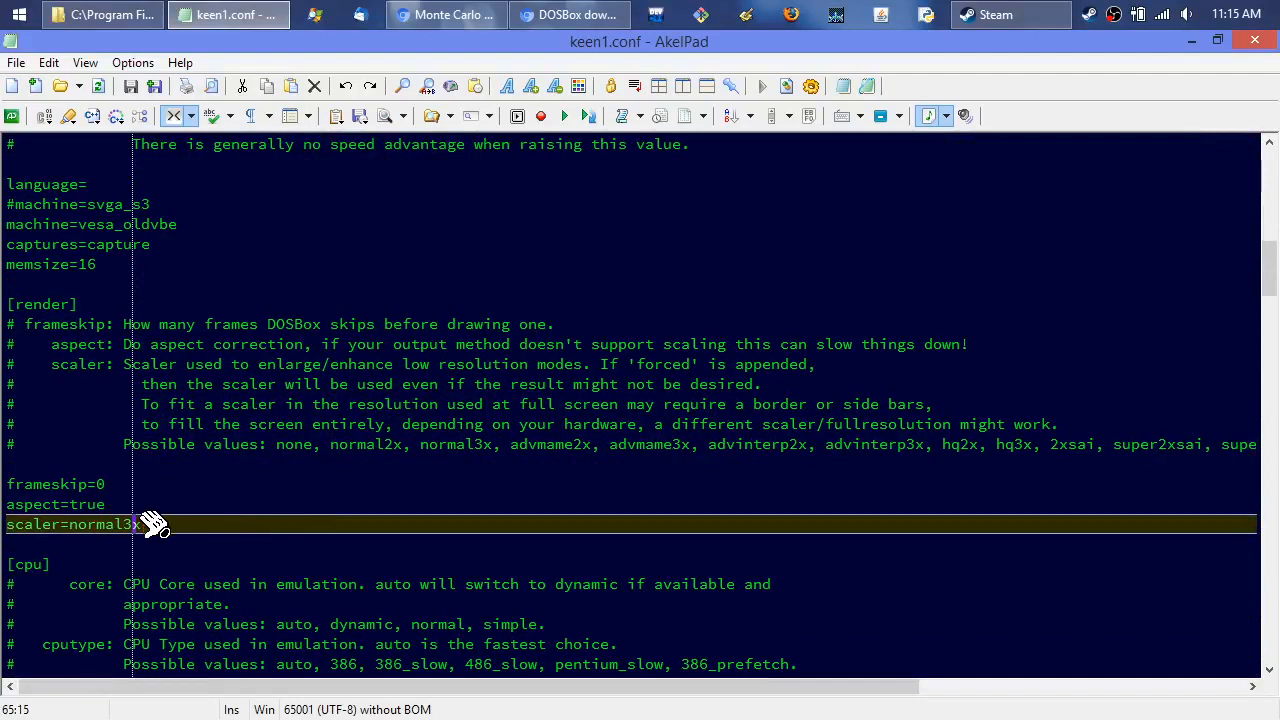
pyautogui.scroll(-2, 332, 520)
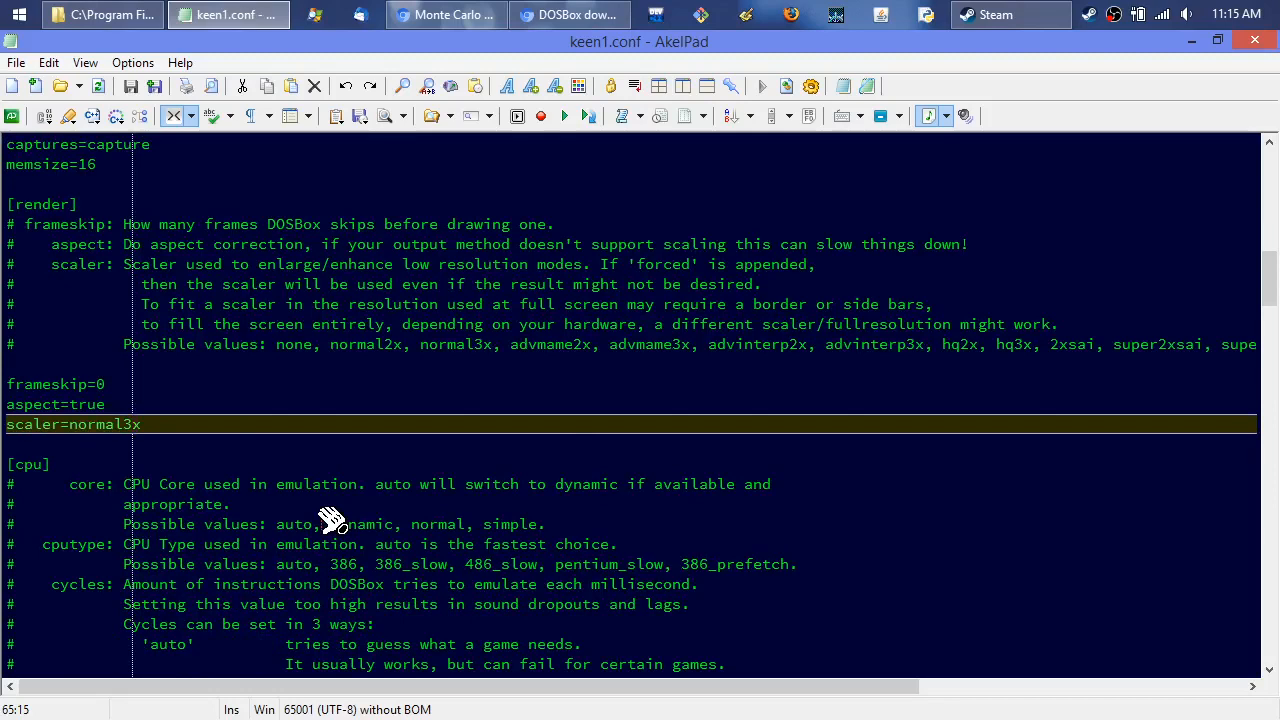
# Step: Read the [cpu] option comments with the core, cputype and cycles settings, and the [mixer] settings that follow
pyautogui.scroll(-1, 330, 519)
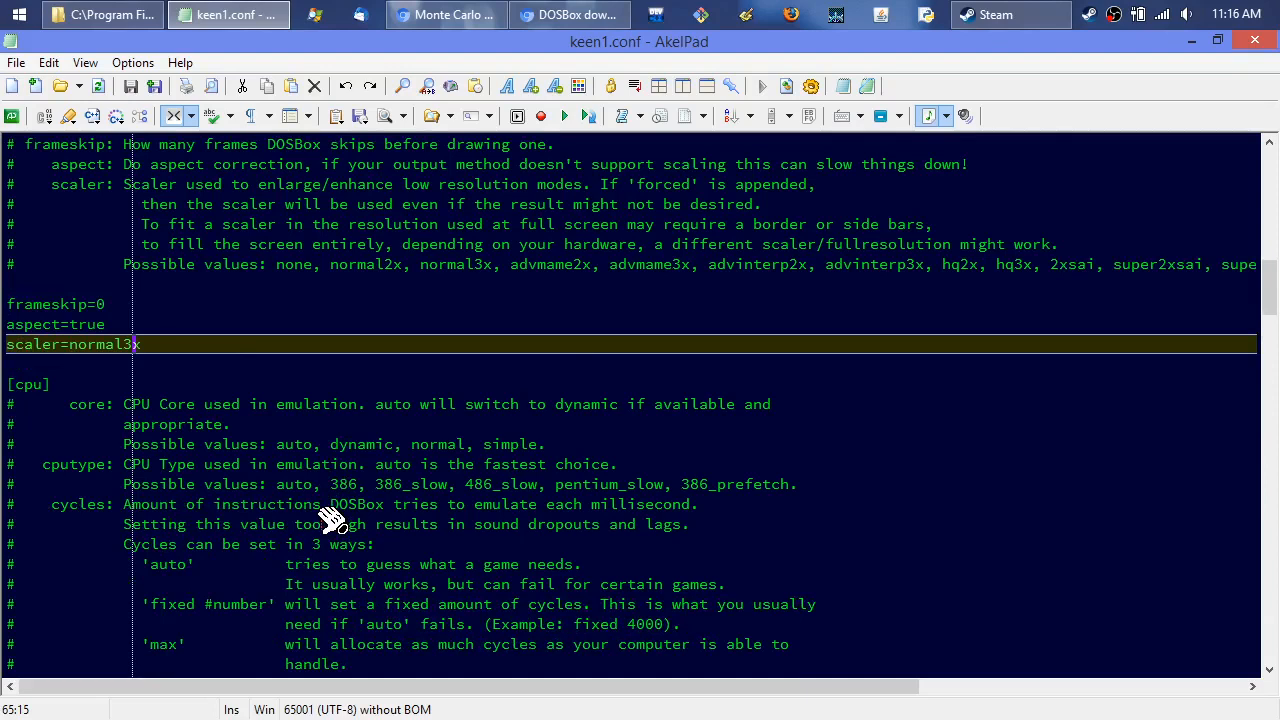
pyautogui.scroll(1, 330, 519)
pyautogui.scroll(-2, 330, 519)
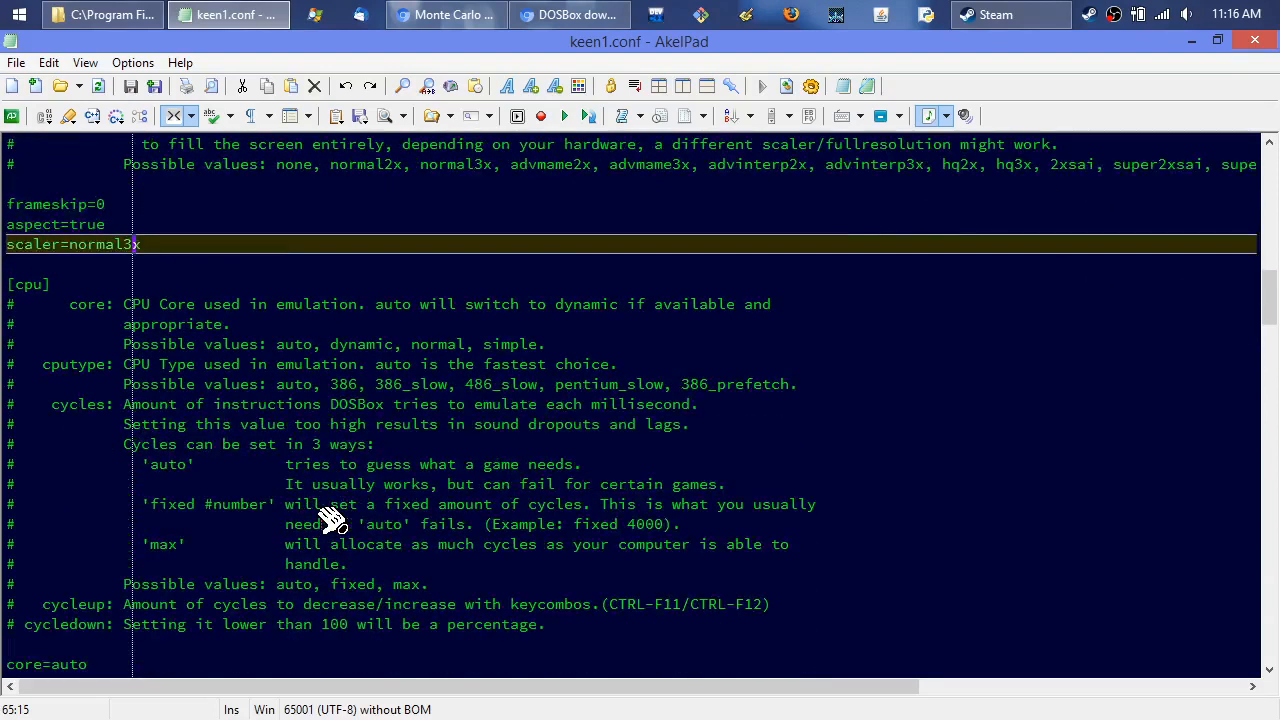
pyautogui.scroll(-3, 330, 519)
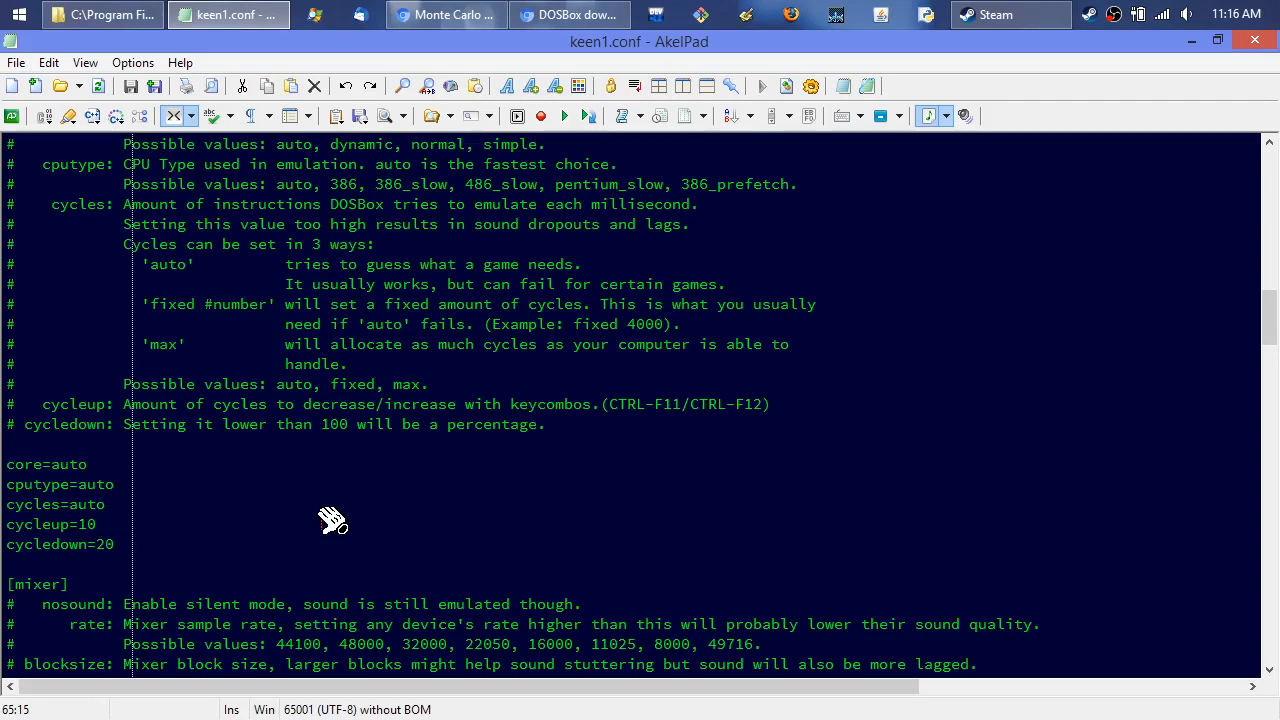
pyautogui.scroll(-5, 333, 520)
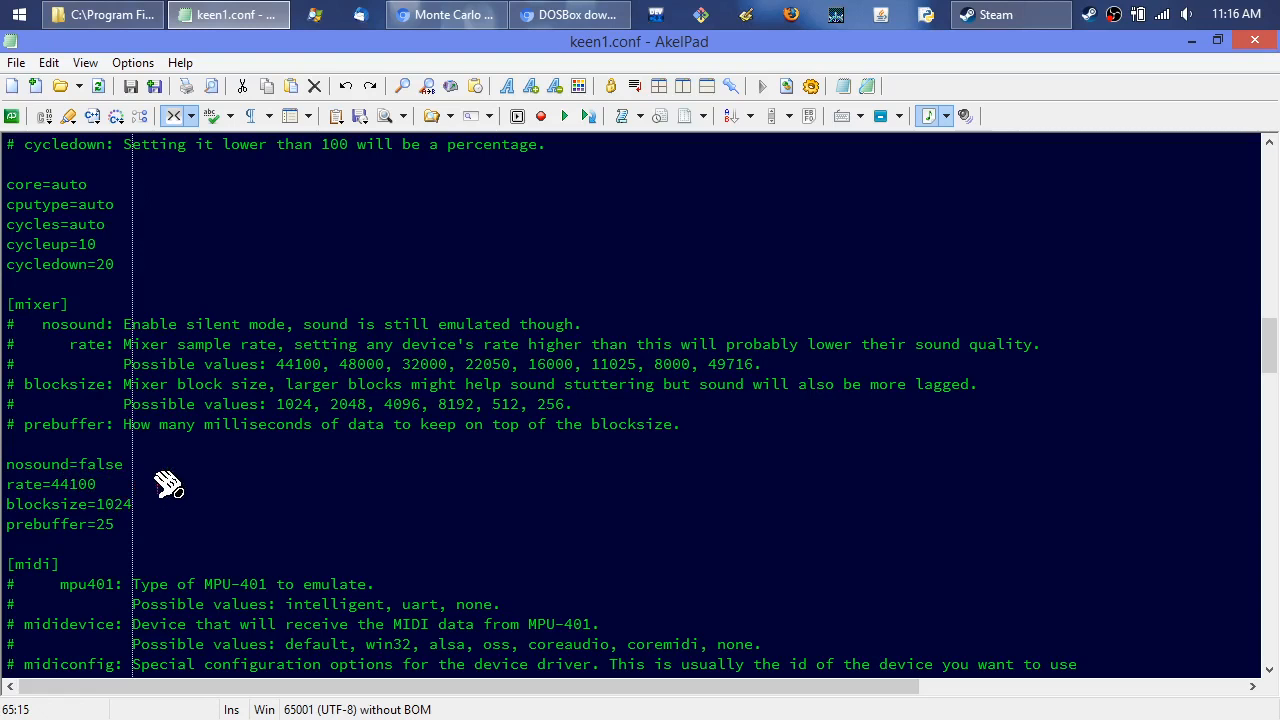
pyautogui.scroll(-1, 168, 484)
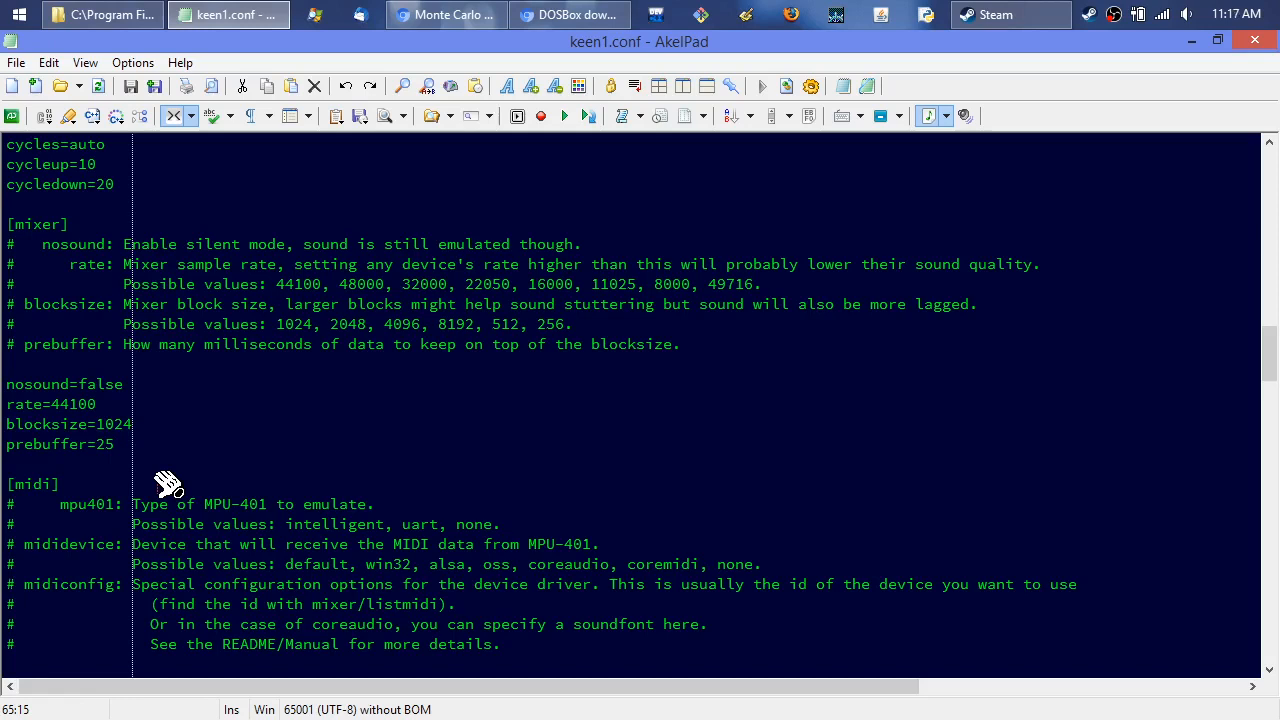
# Step: Look through the [midi], [sblaster] and [gus] sound sections and their configured values
pyautogui.scroll(-2, 366, 486)
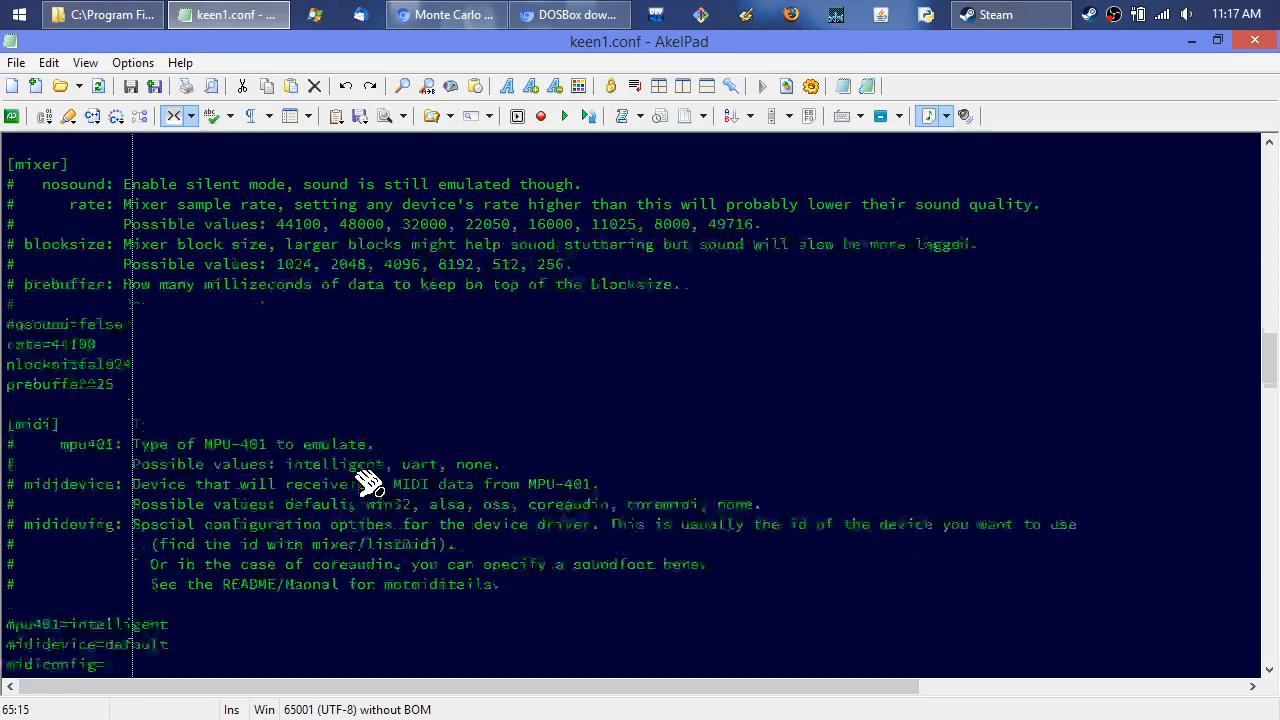
pyautogui.scroll(-6, 368, 484)
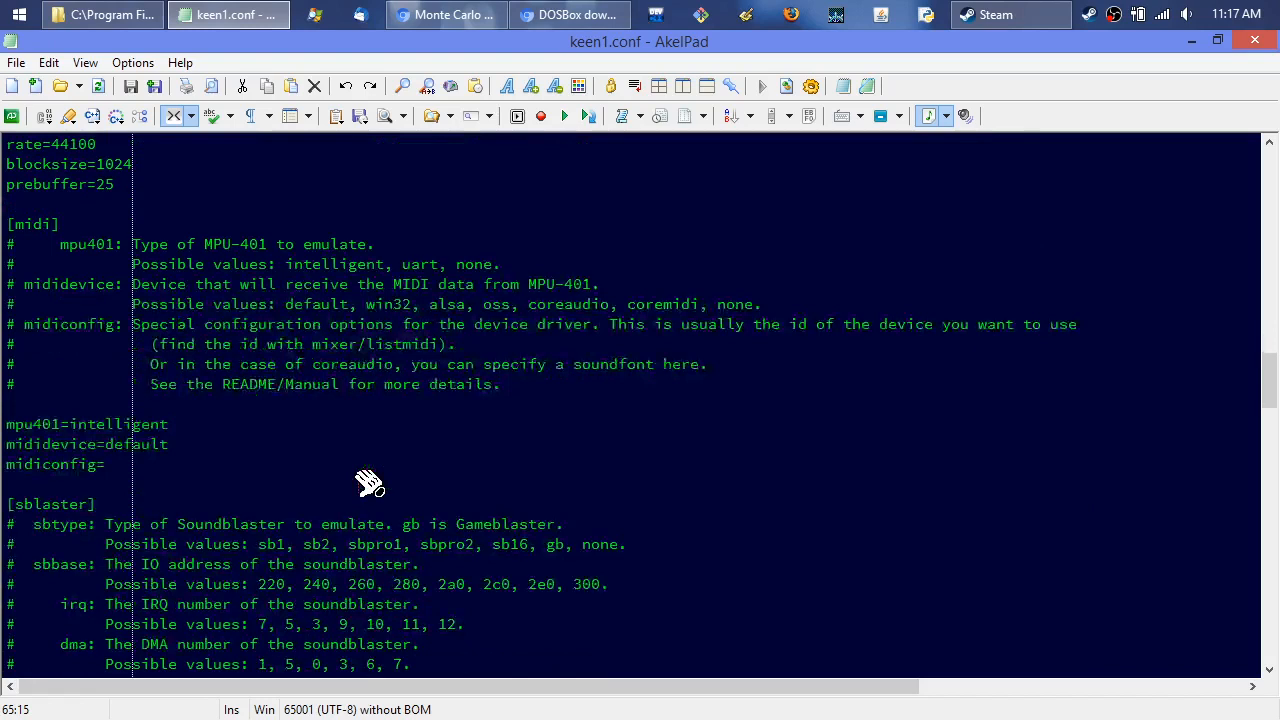
pyautogui.scroll(-2, 368, 484)
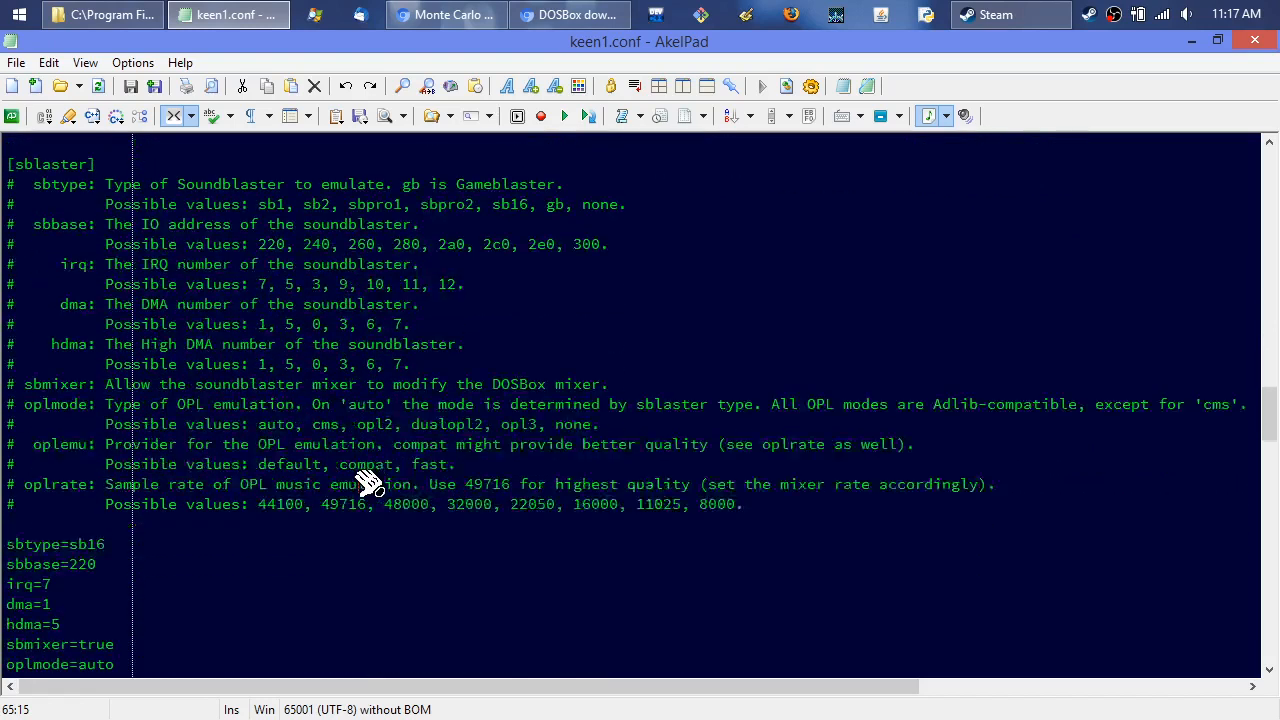
pyautogui.scroll(-2, 368, 484)
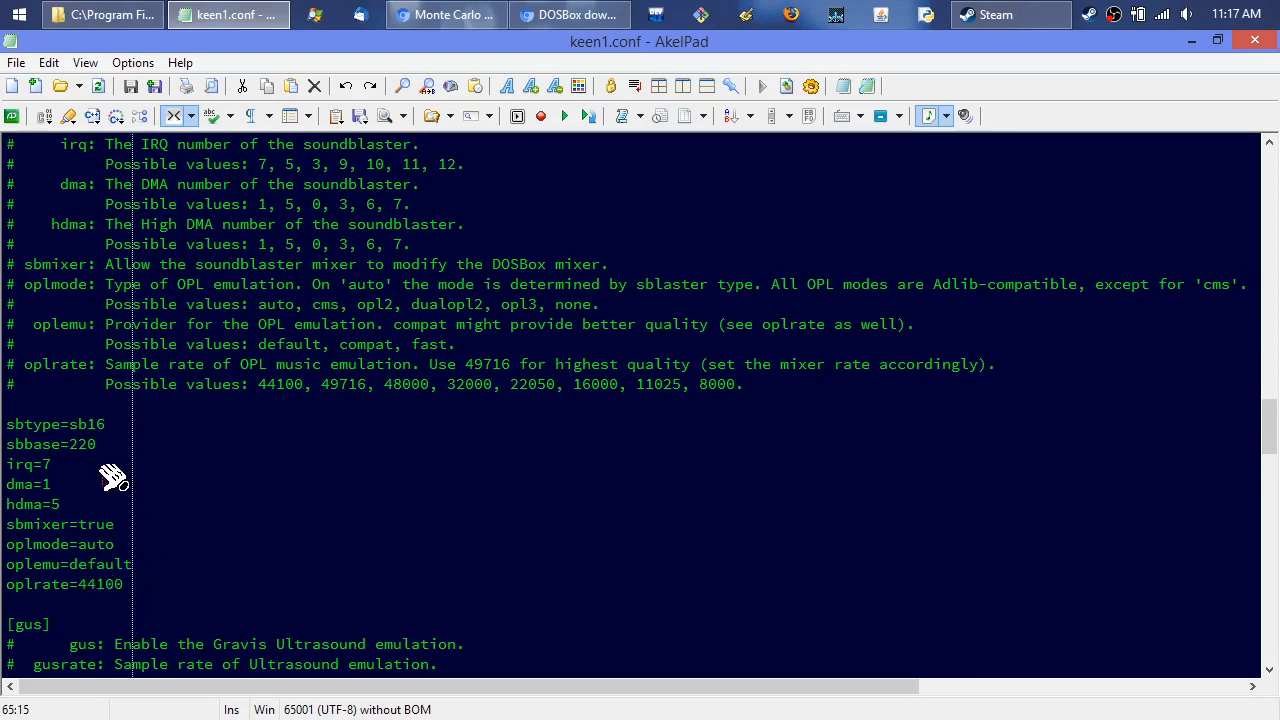
pyautogui.scroll(-5, 322, 558)
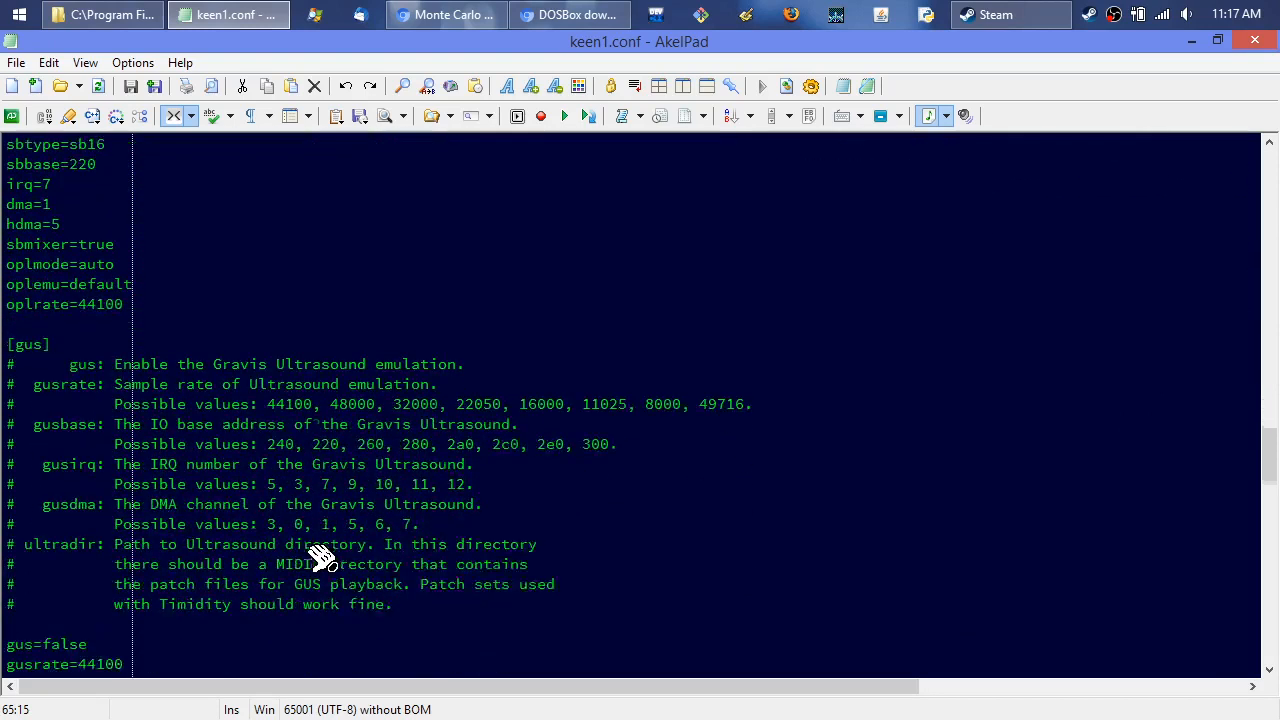
pyautogui.scroll(-2, 322, 558)
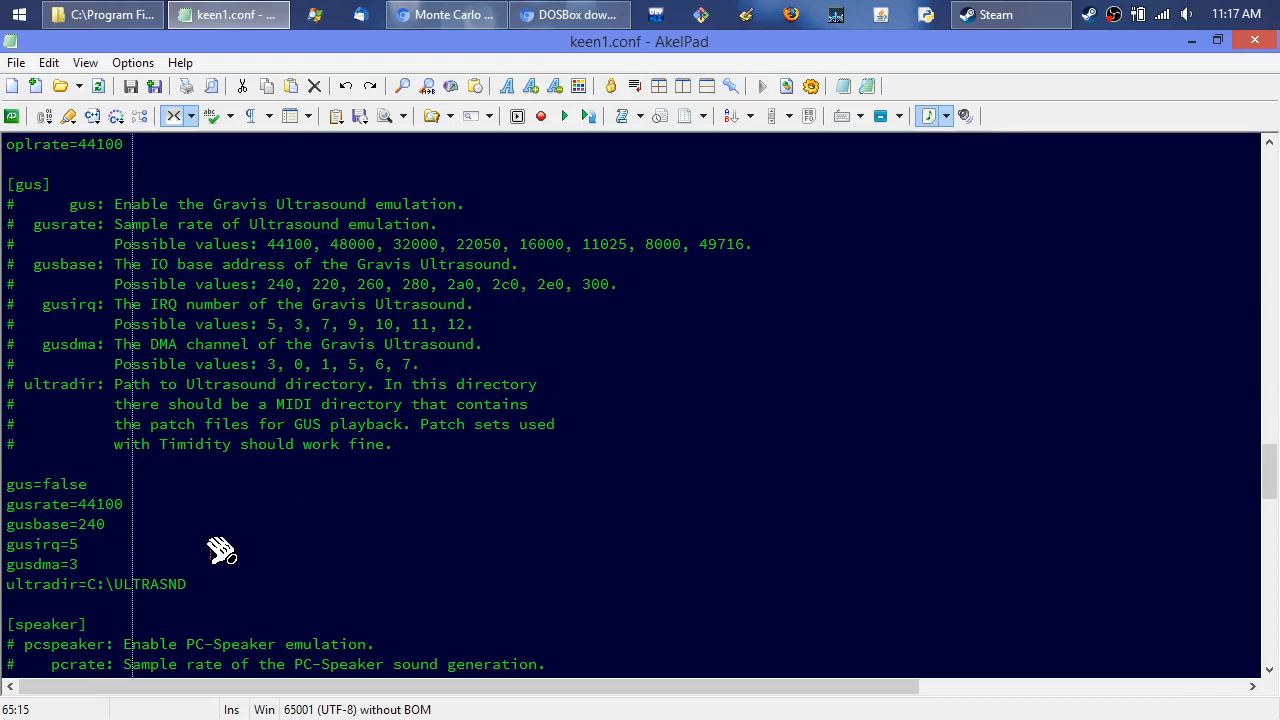
# Step: Examine the [speaker] section, covering the PC-speaker, Tandy and Disney sound settings
pyautogui.scroll(-2, 303, 561)
pyautogui.scroll(-2, 303, 561)
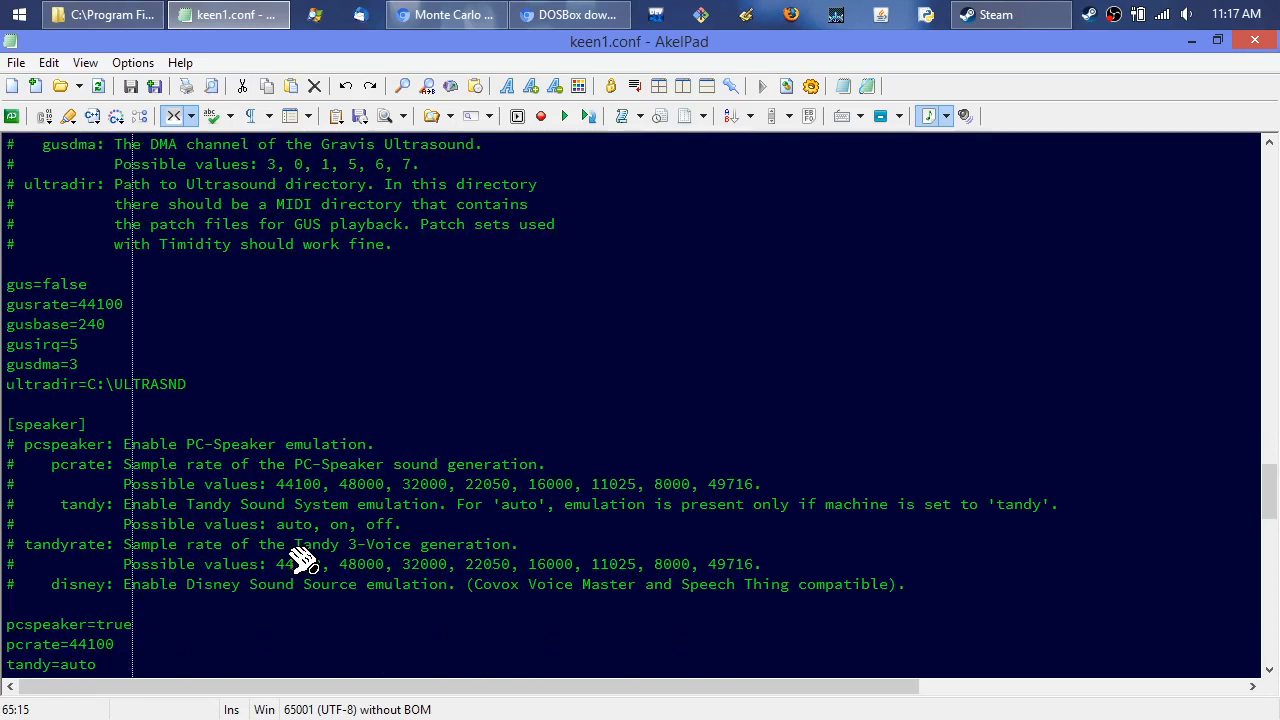
pyautogui.scroll(-2, 303, 561)
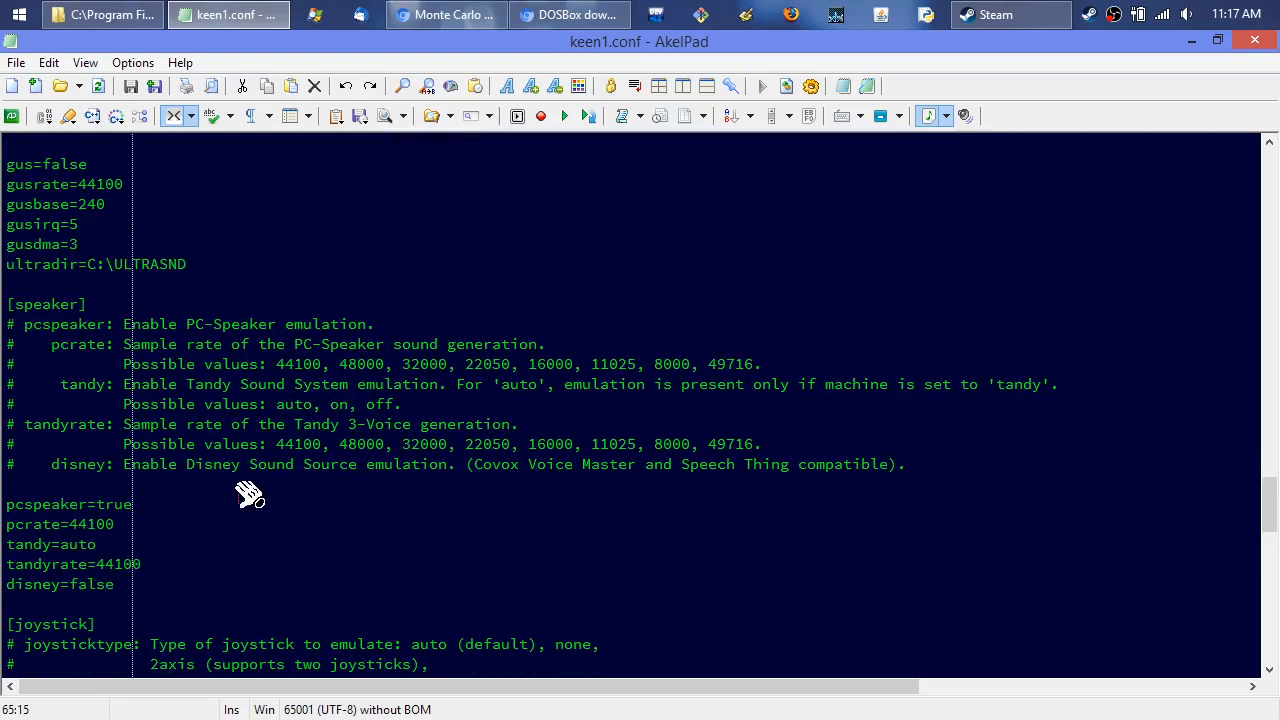
pyautogui.scroll(-2, 248, 493)
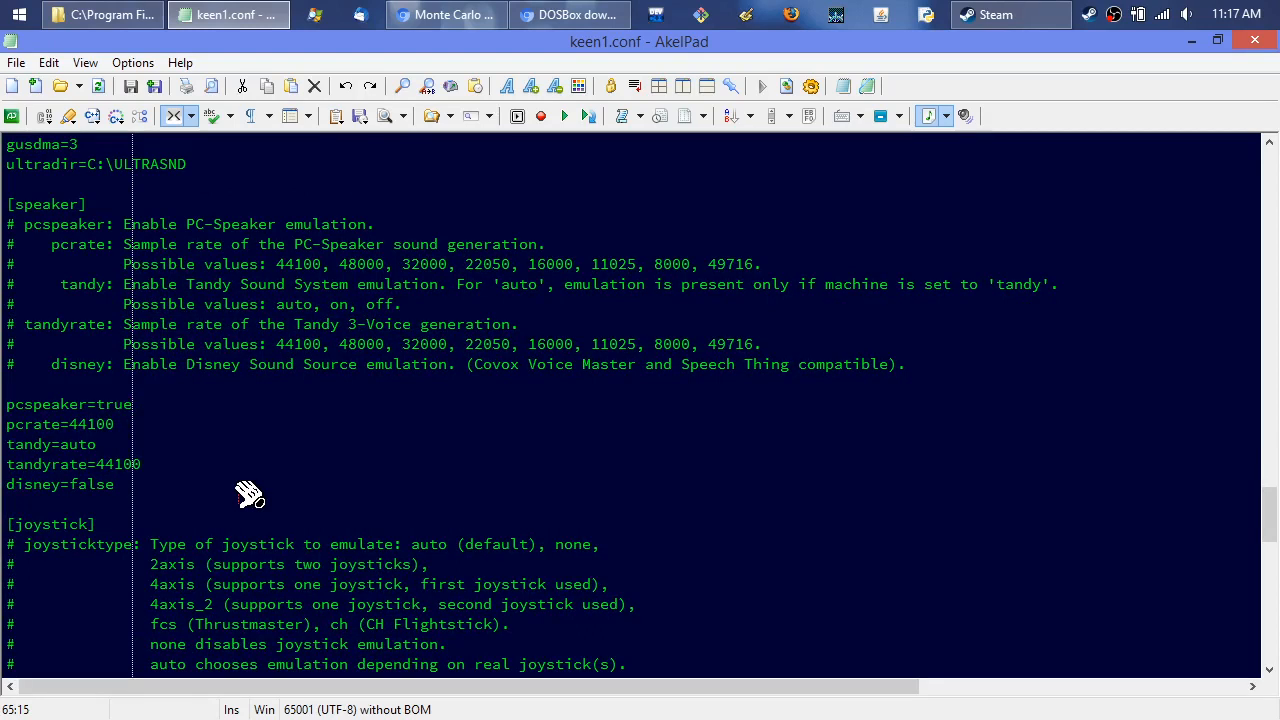
# Step: Examine the [joystick] section's options and settings, highlighting the value of the timed setting
pyautogui.scroll(-5, 248, 493)
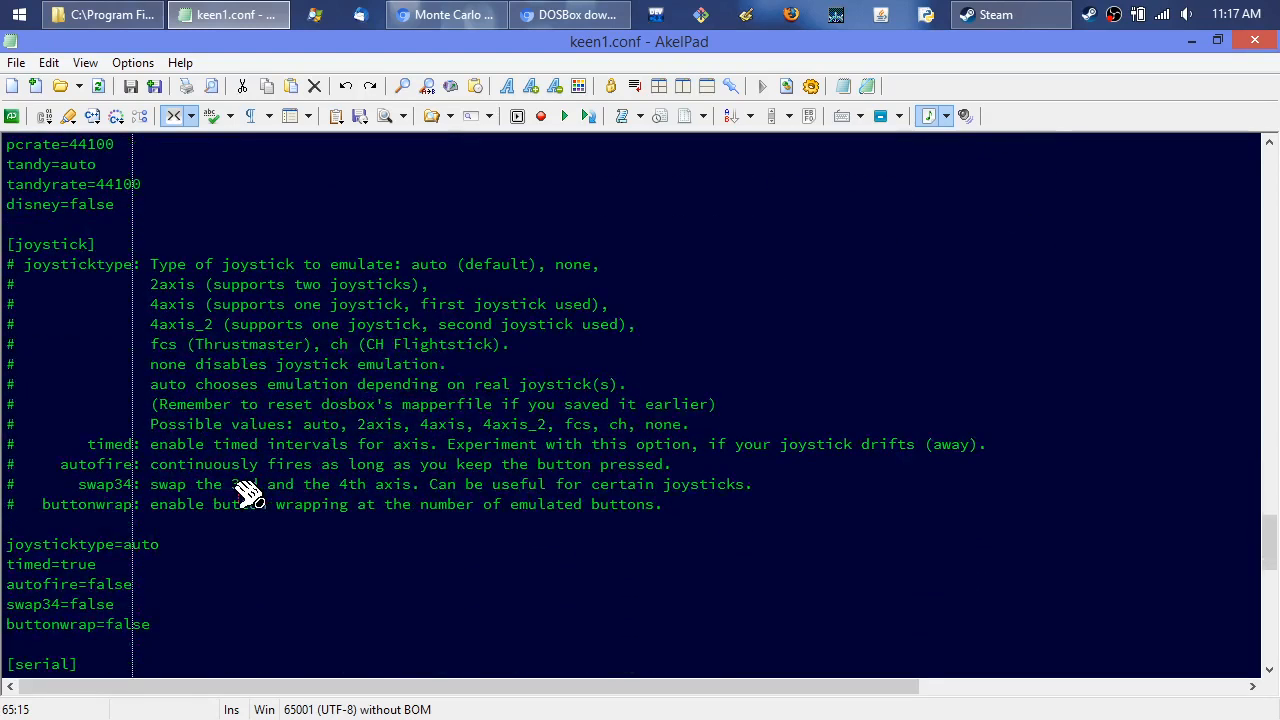
pyautogui.scroll(-1, 248, 493)
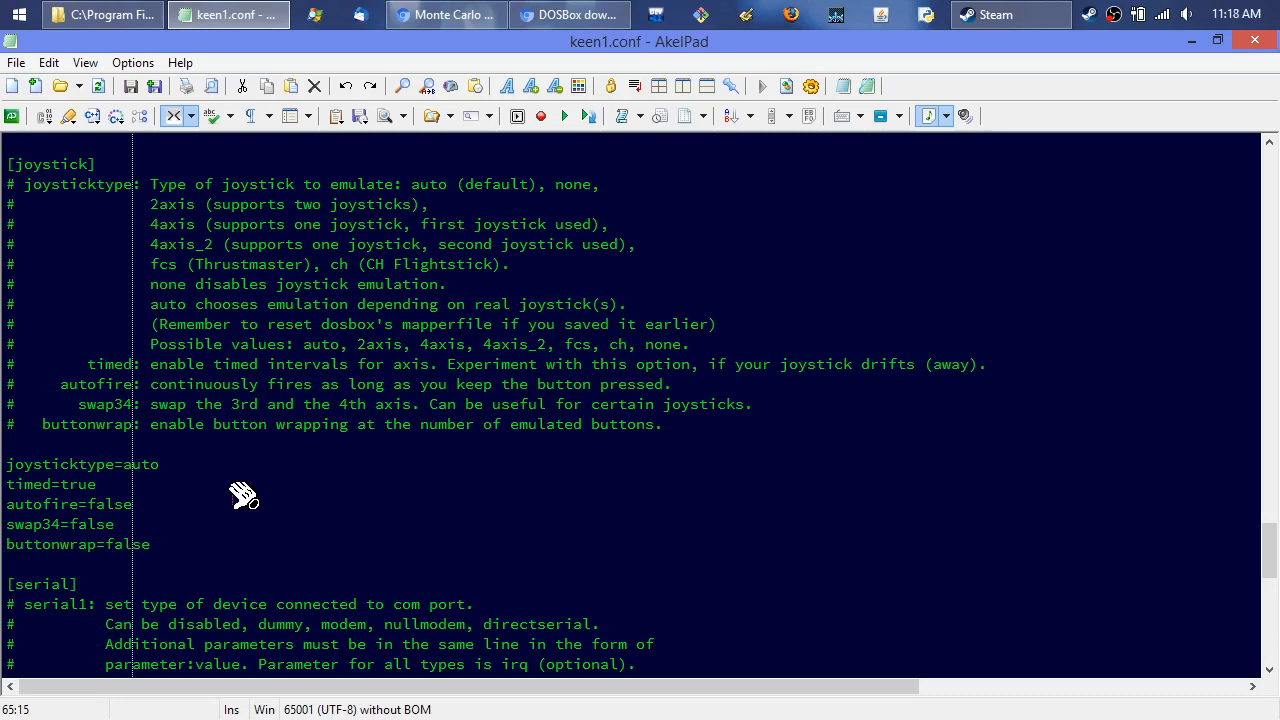
pyautogui.scroll(-4, 240, 494)
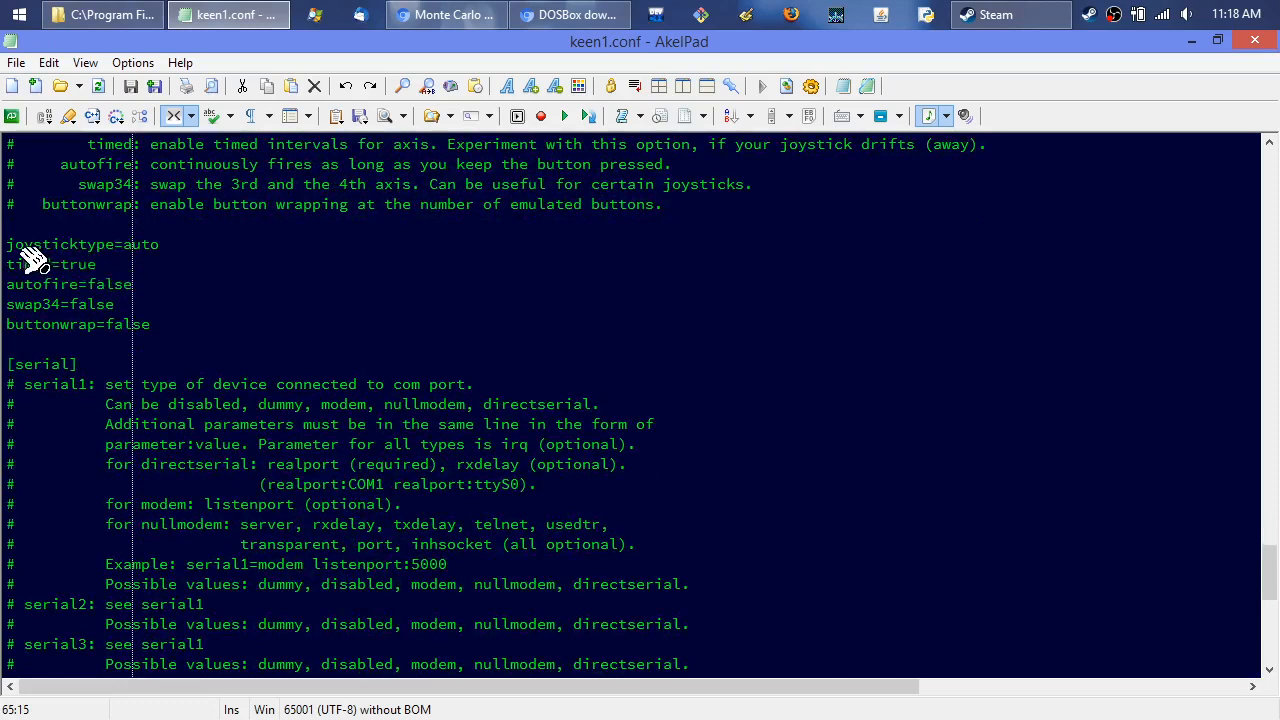
pyautogui.doubleClick(84, 264)
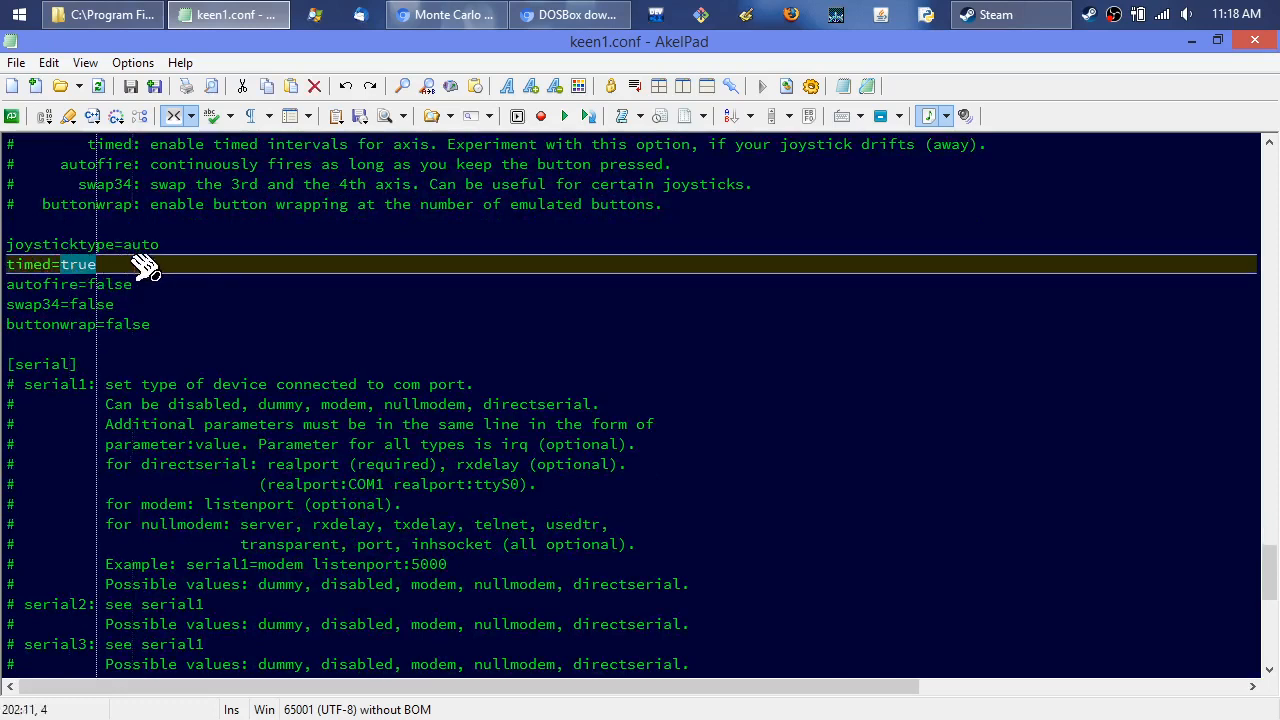
pyautogui.click(229, 318)
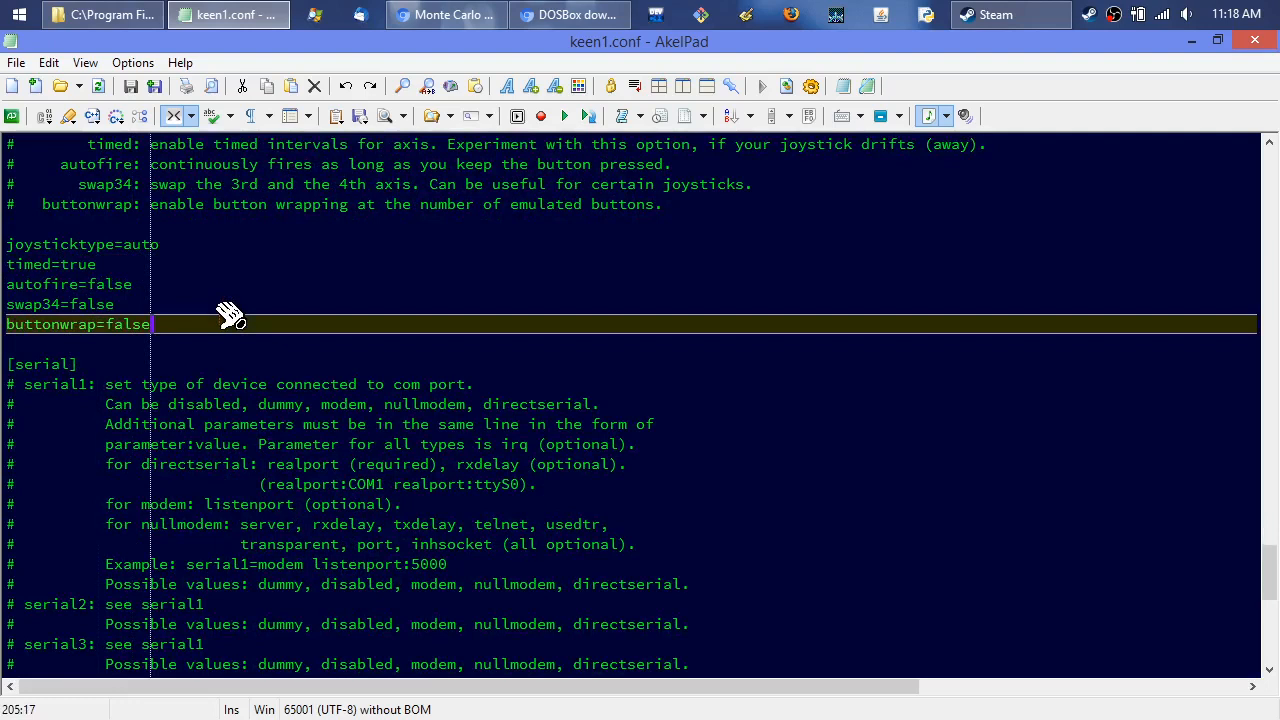
# Step: Glance over the [serial], [dos] and [ipx] settings down to the start of [autoexec]
pyautogui.scroll(-5, 229, 316)
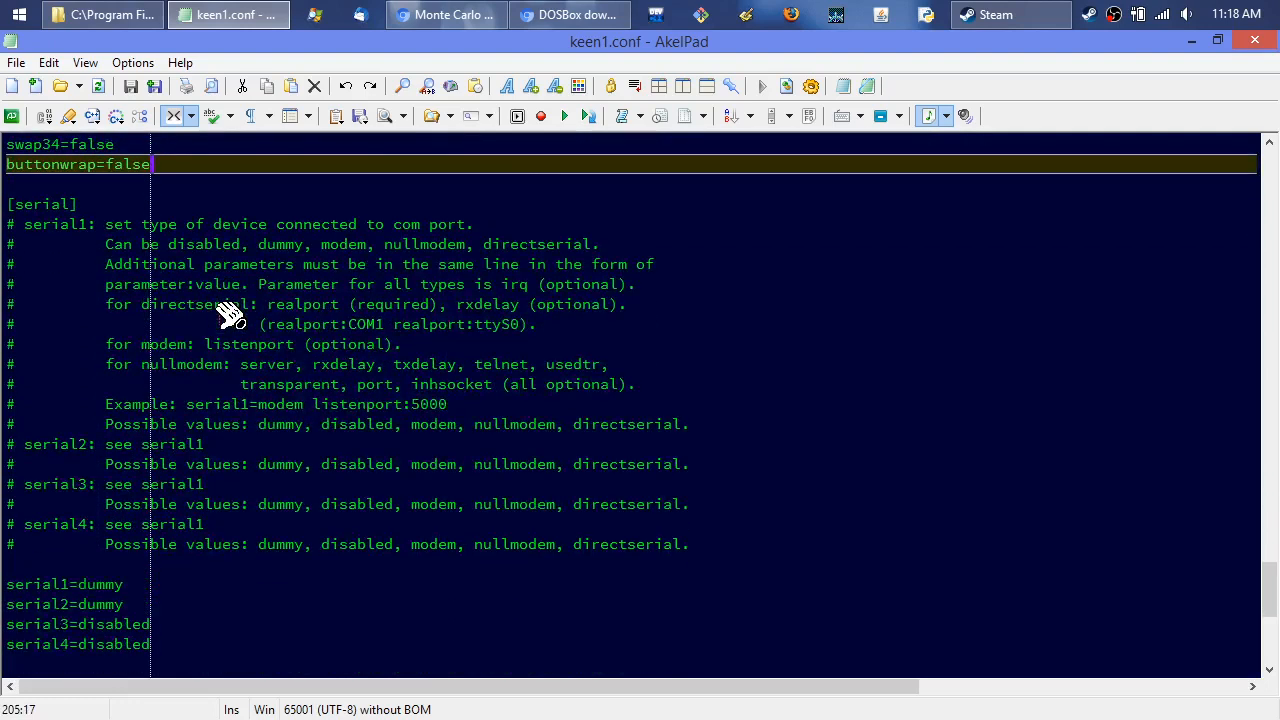
pyautogui.scroll(-4, 229, 316)
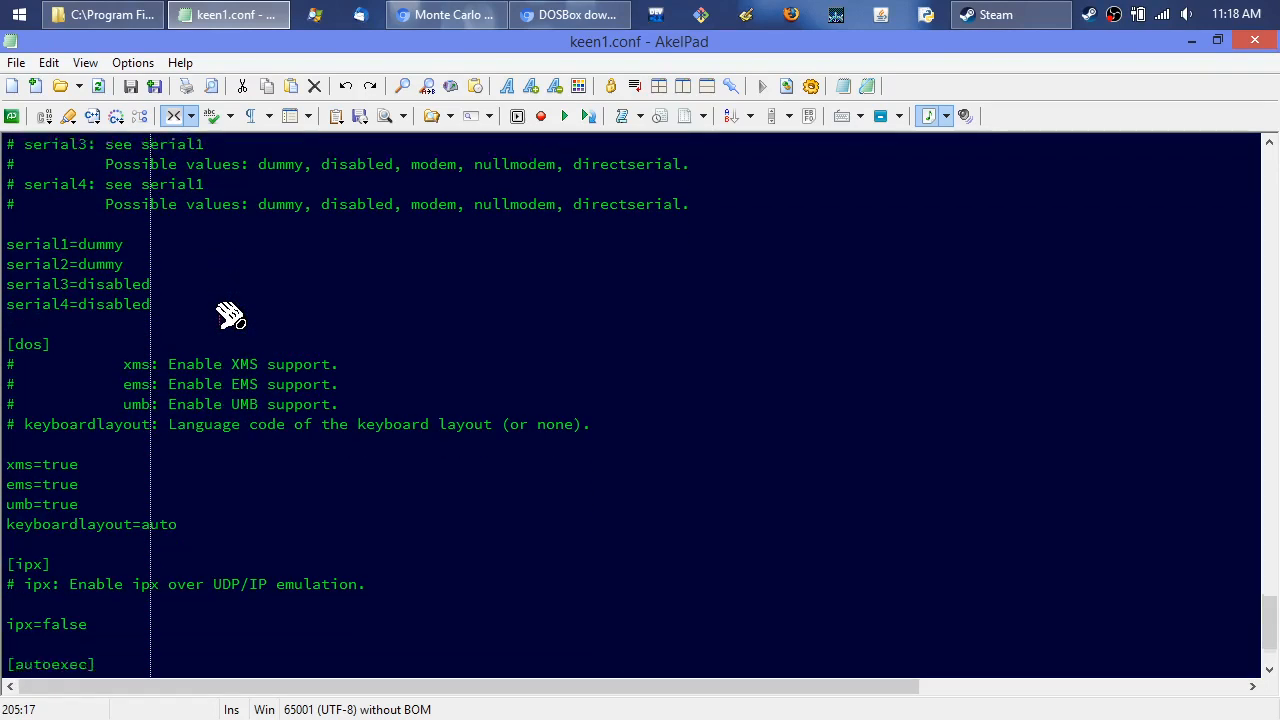
pyautogui.scroll(-1, 229, 316)
# Step: Go back through the joystick and sound sections to recheck the rate, blocksize and prebuffer settings in [mixer]
pyautogui.scroll(10, 229, 316)
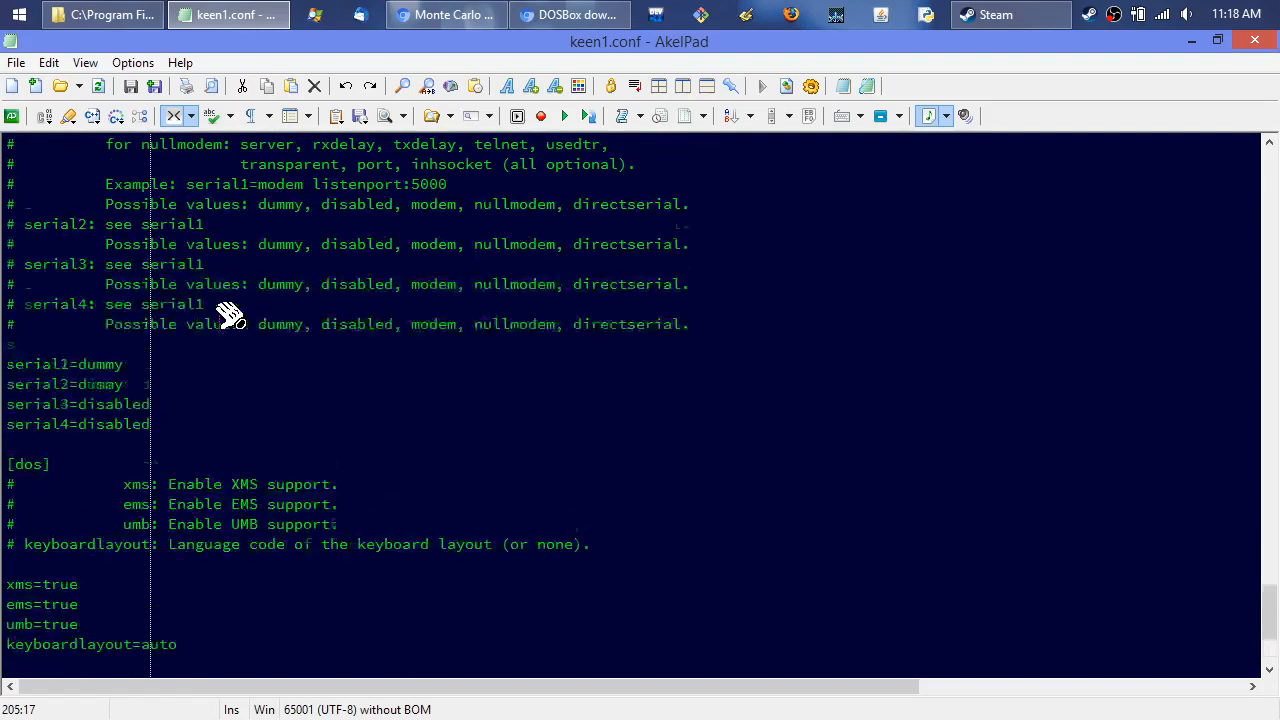
pyautogui.scroll(1, 229, 316)
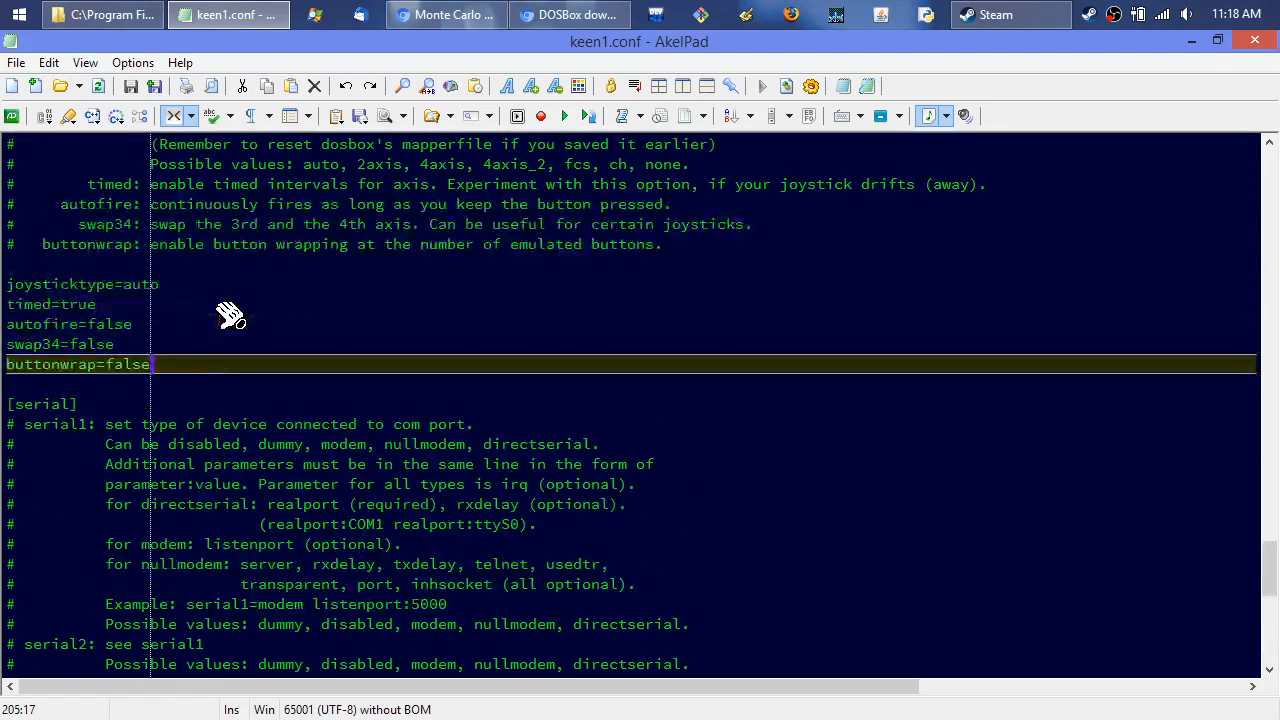
pyautogui.scroll(1, 229, 316)
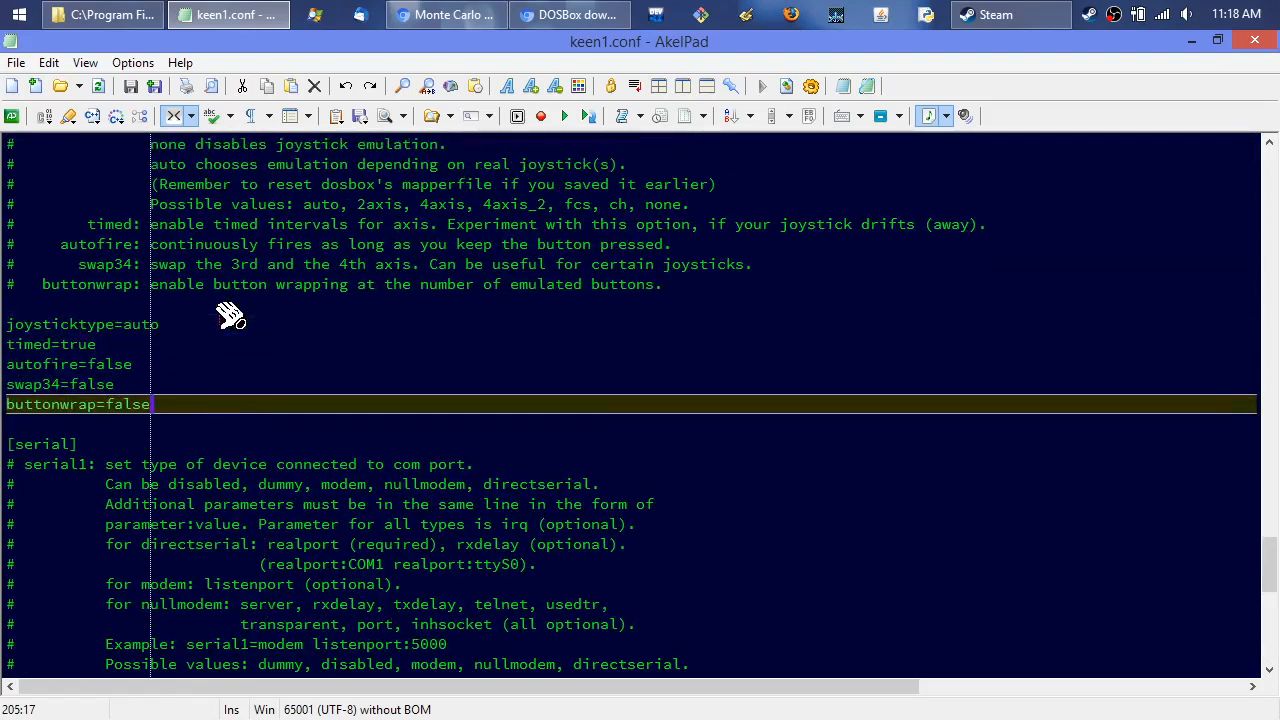
pyautogui.scroll(2, 229, 316)
pyautogui.scroll(5, 229, 316)
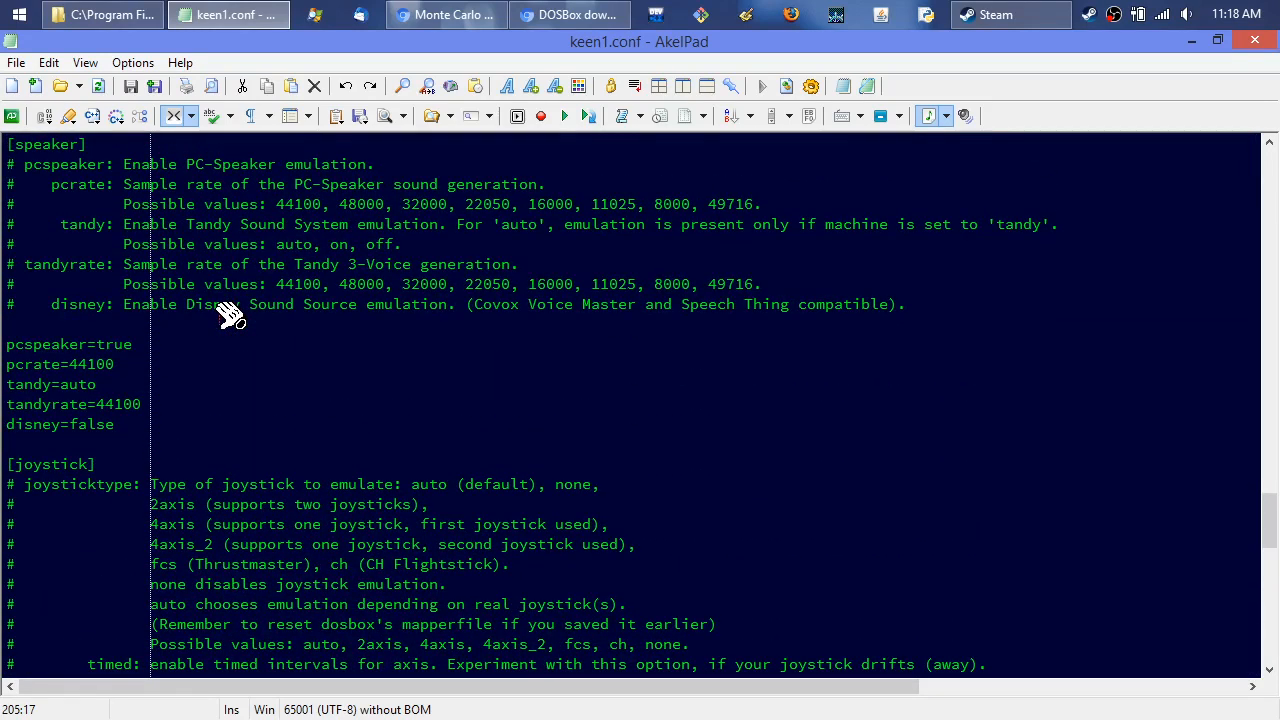
pyautogui.scroll(6, 229, 316)
pyautogui.scroll(7, 229, 316)
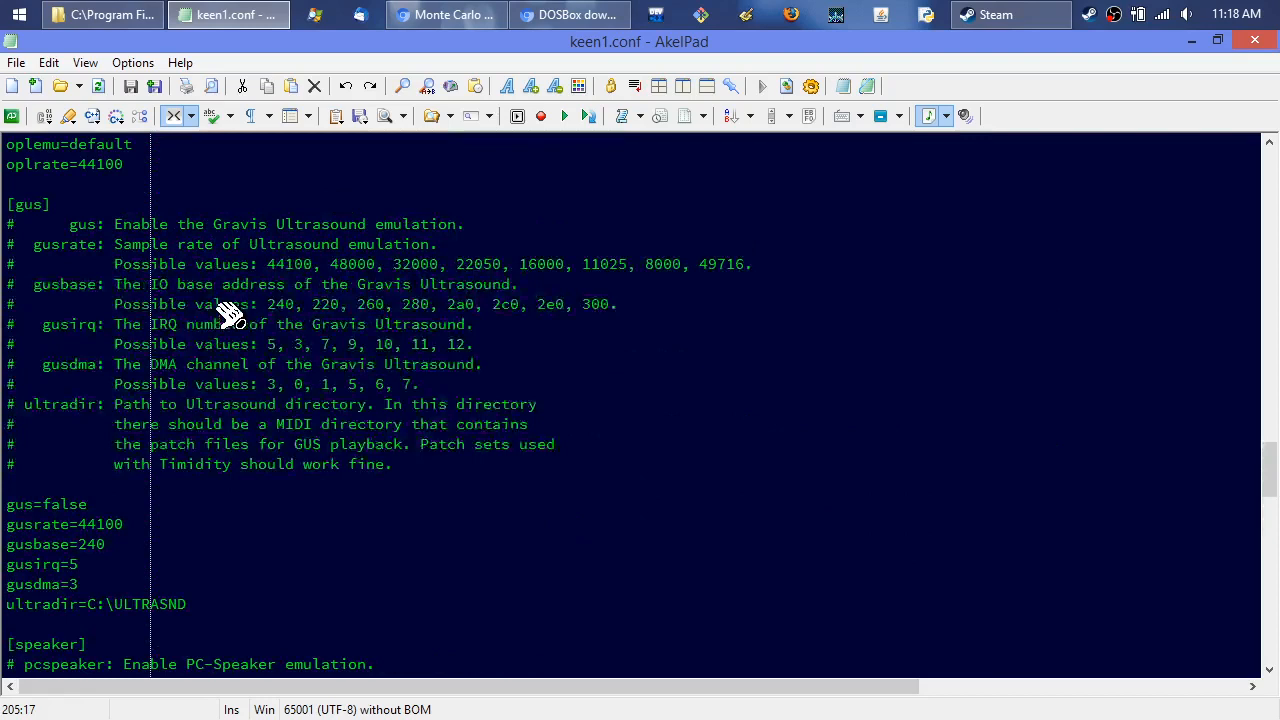
pyautogui.scroll(6, 229, 316)
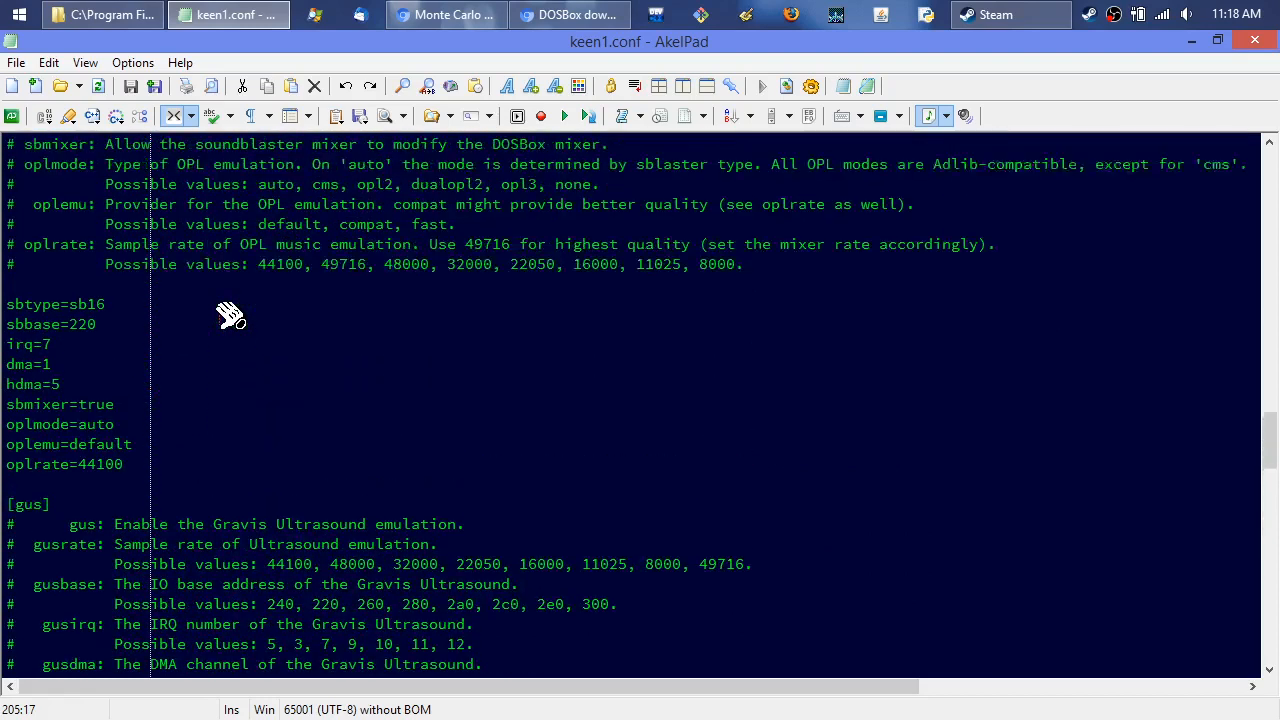
pyautogui.scroll(4, 229, 316)
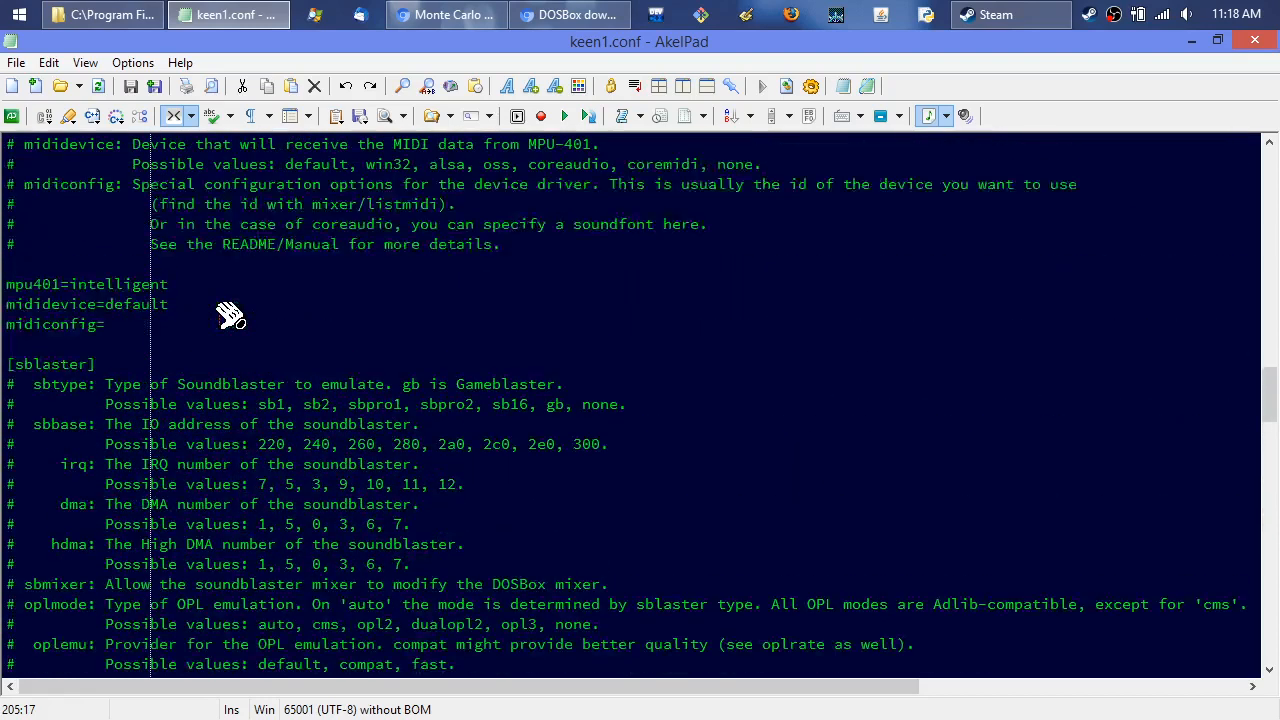
pyautogui.scroll(3, 229, 316)
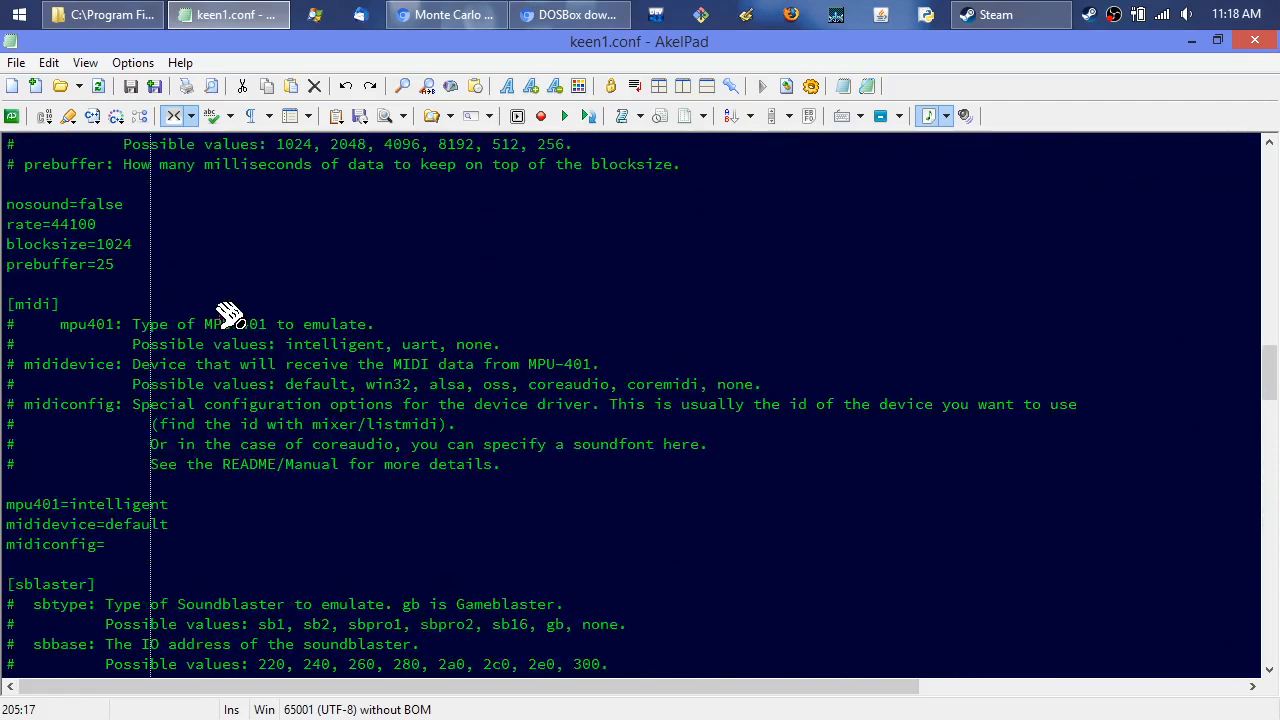
pyautogui.scroll(1, 229, 316)
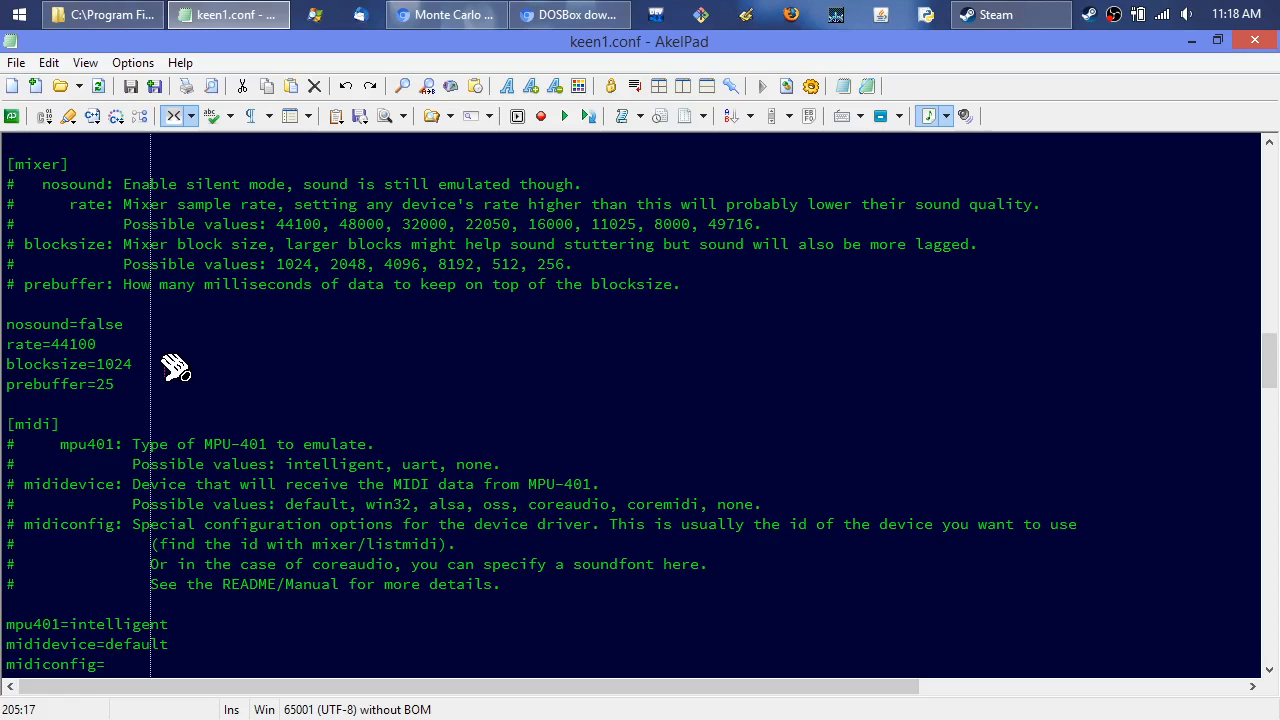
# Step: Recheck the cycles settings in [cpu], the scaler setting in [render] and the machine setting in [dosbox]
pyautogui.scroll(4, 175, 366)
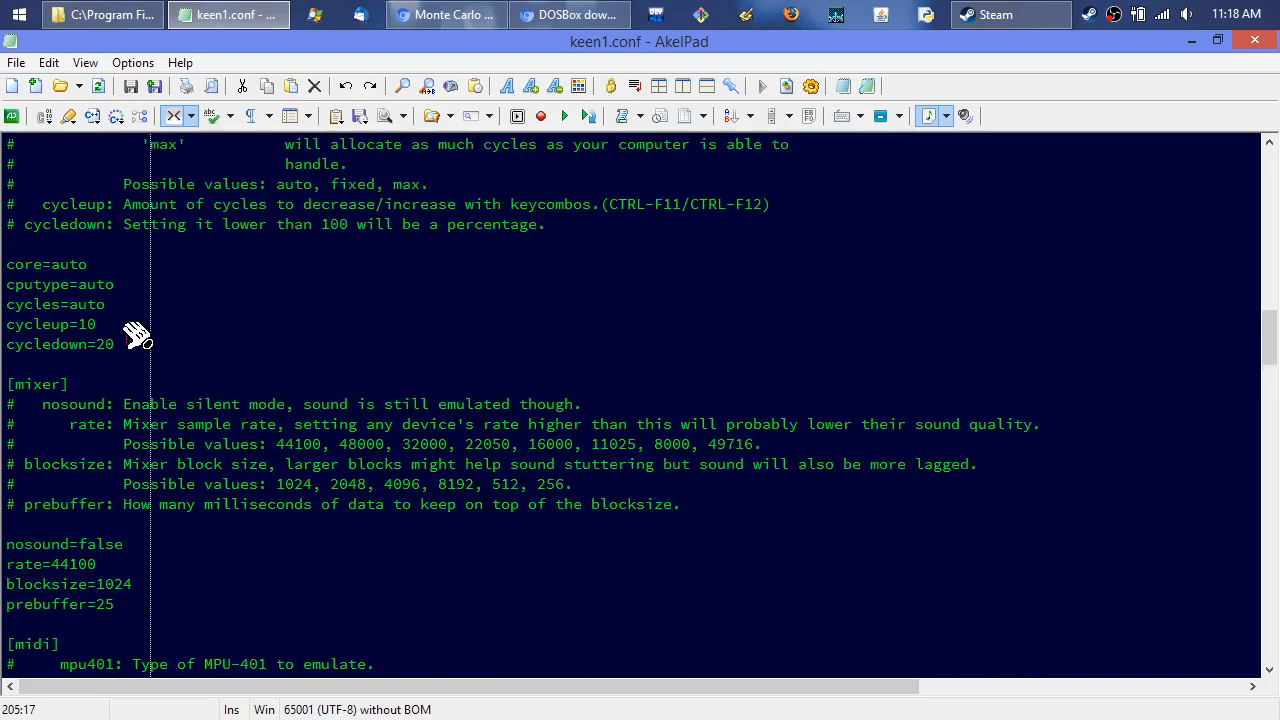
pyautogui.scroll(5, 205, 277)
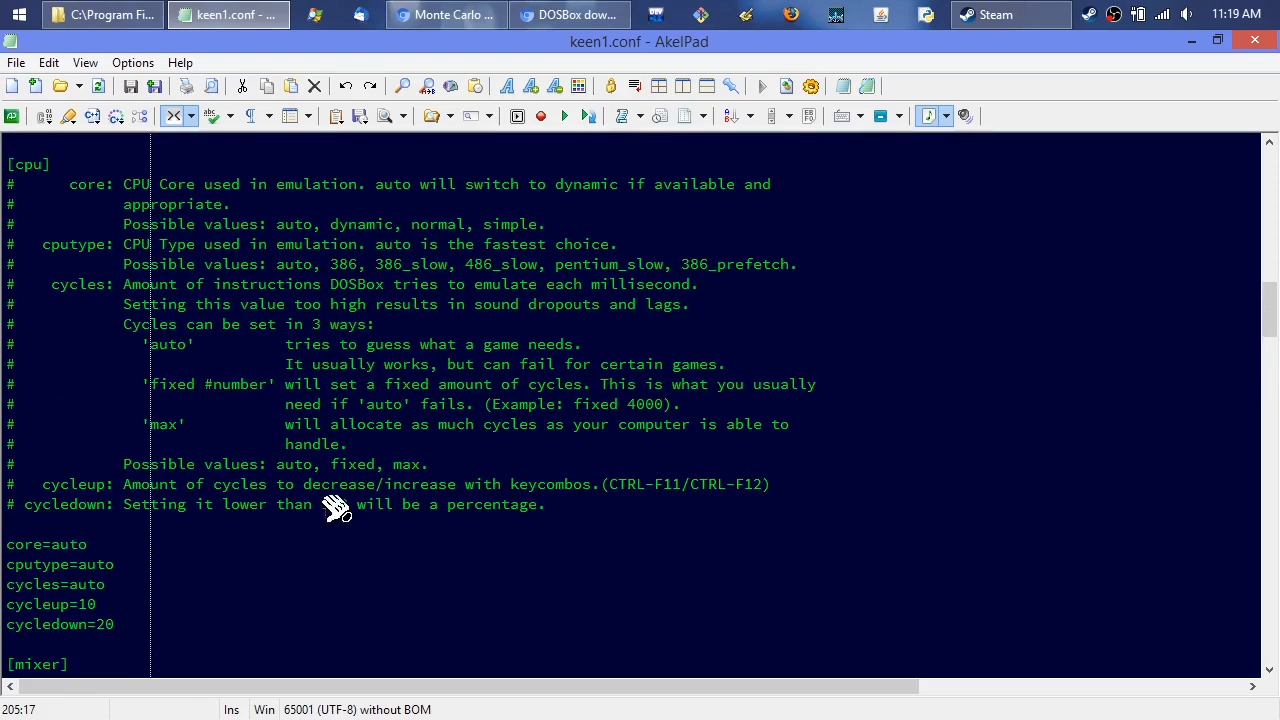
pyautogui.scroll(4, 336, 507)
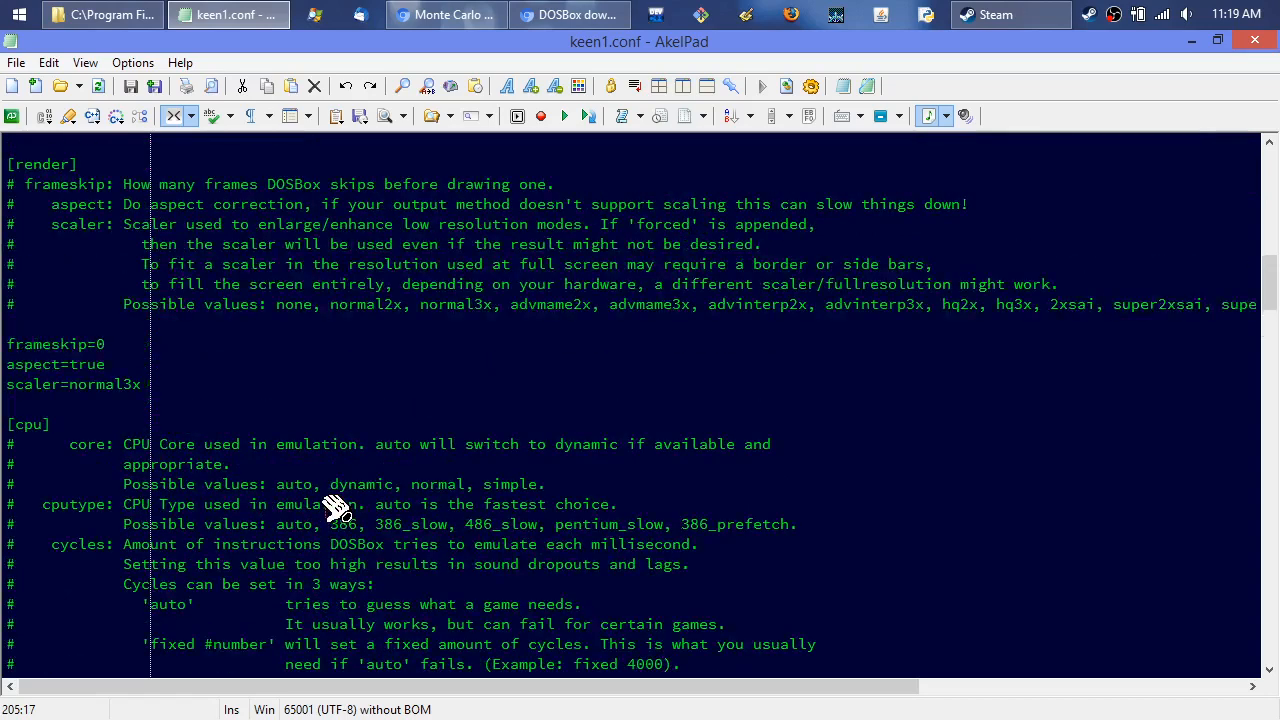
pyautogui.scroll(-2, 249, 534)
pyautogui.scroll(-2, 248, 537)
pyautogui.scroll(6, 249, 537)
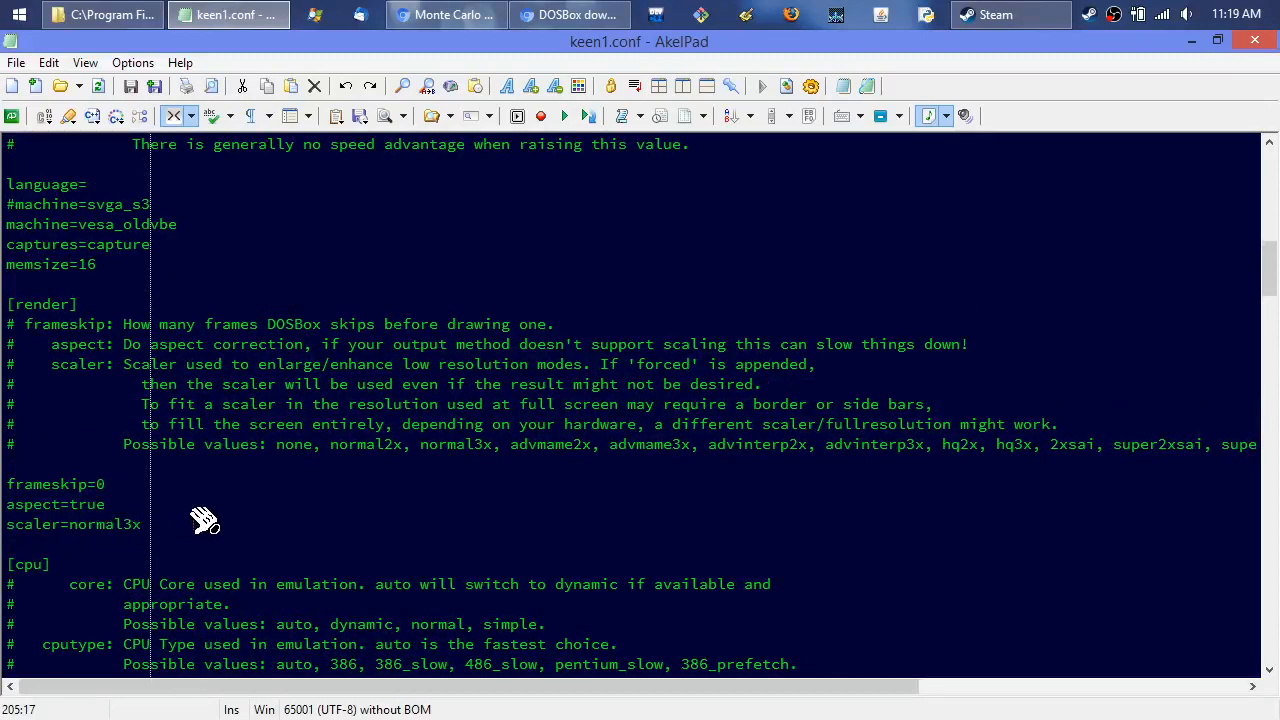
pyautogui.scroll(4, 203, 519)
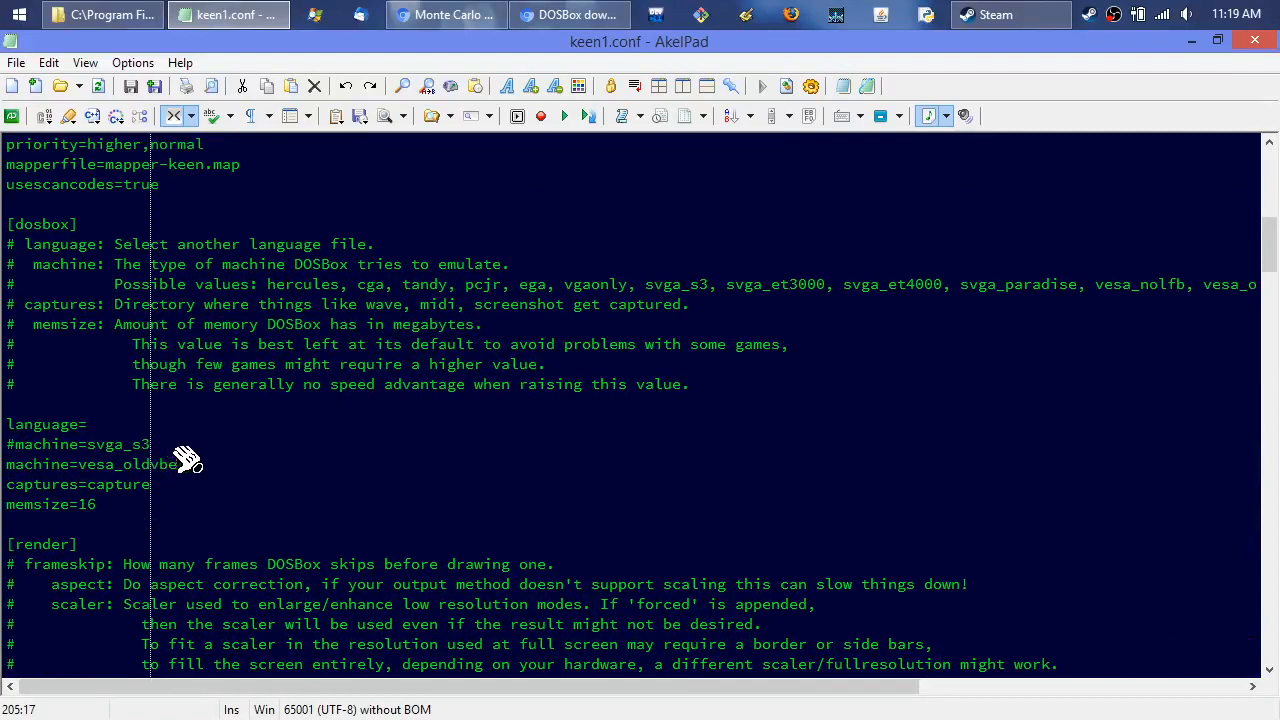
# Step: Recheck the [sdl] settings and their option descriptions, including fullresolution, output and priority
pyautogui.scroll(4, 237, 450)
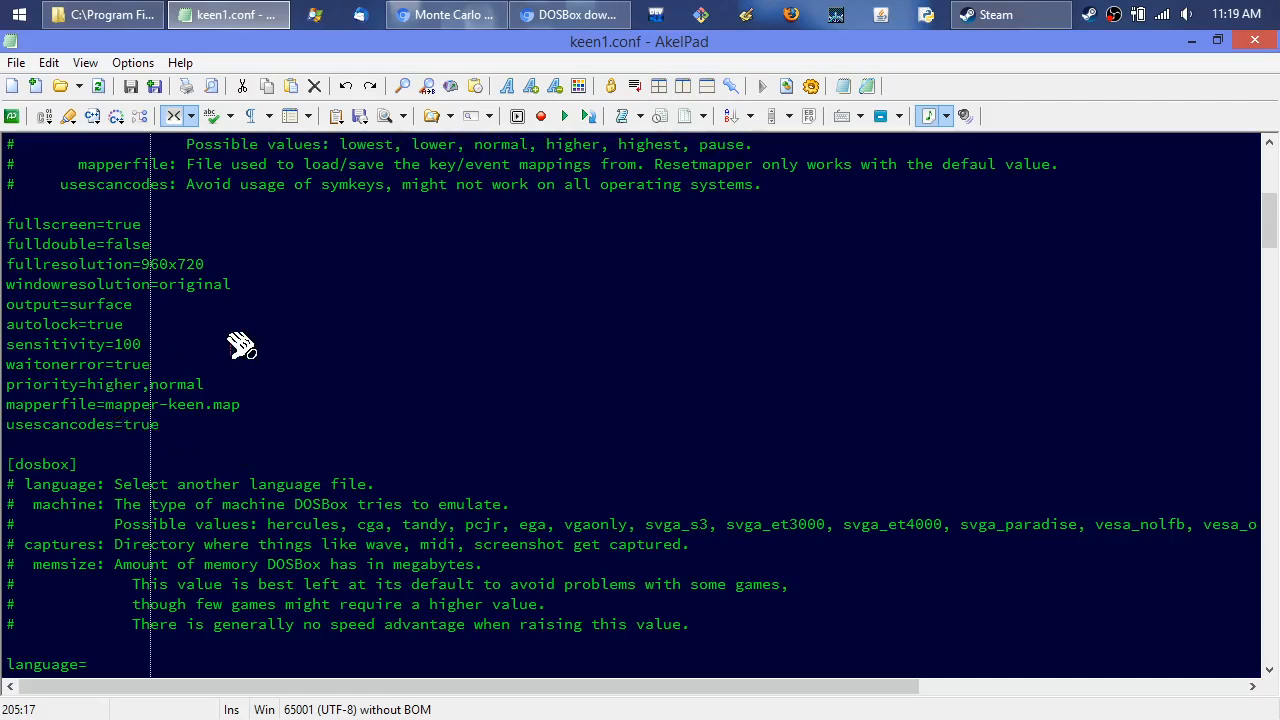
pyautogui.scroll(1, 285, 341)
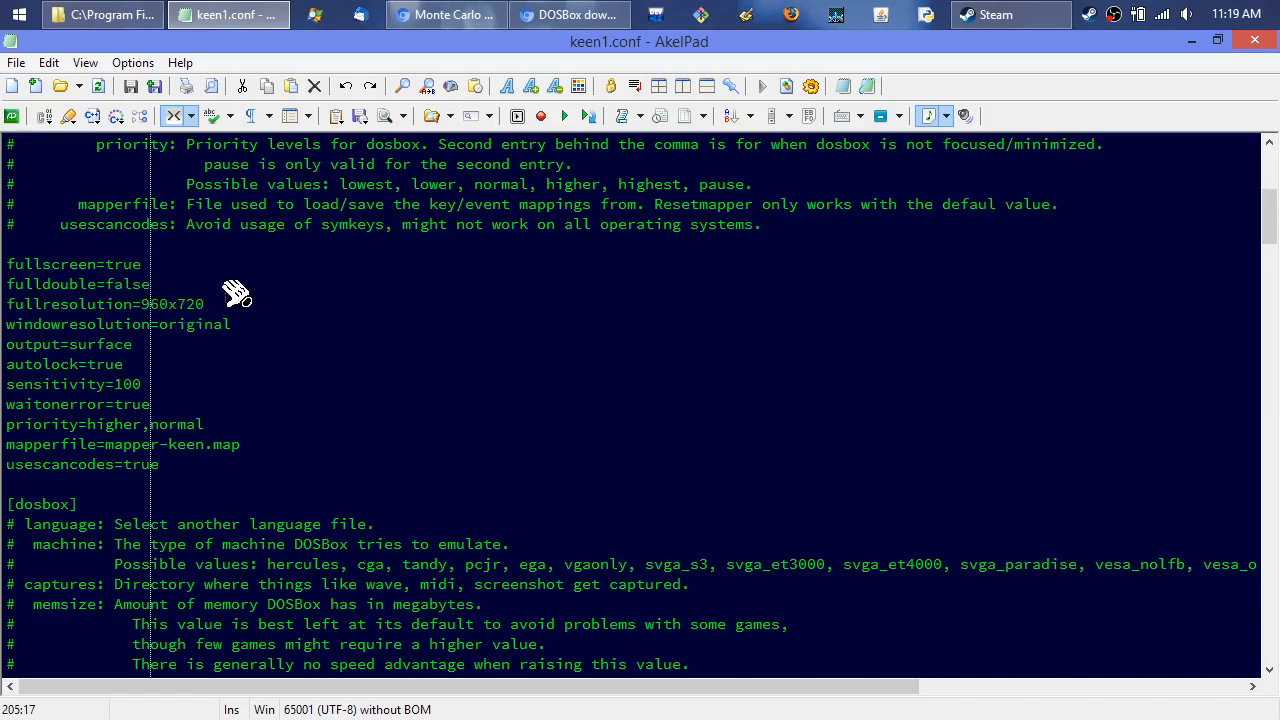
pyautogui.scroll(1, 297, 306)
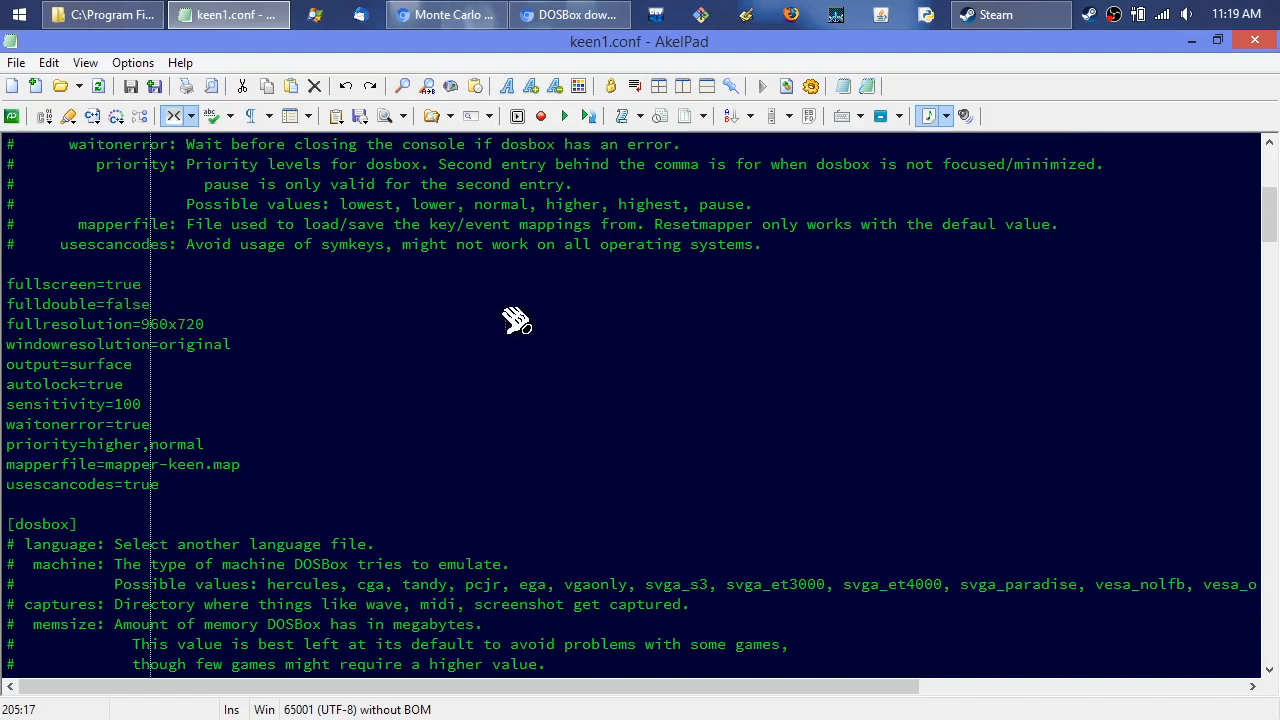
pyautogui.scroll(6, 516, 320)
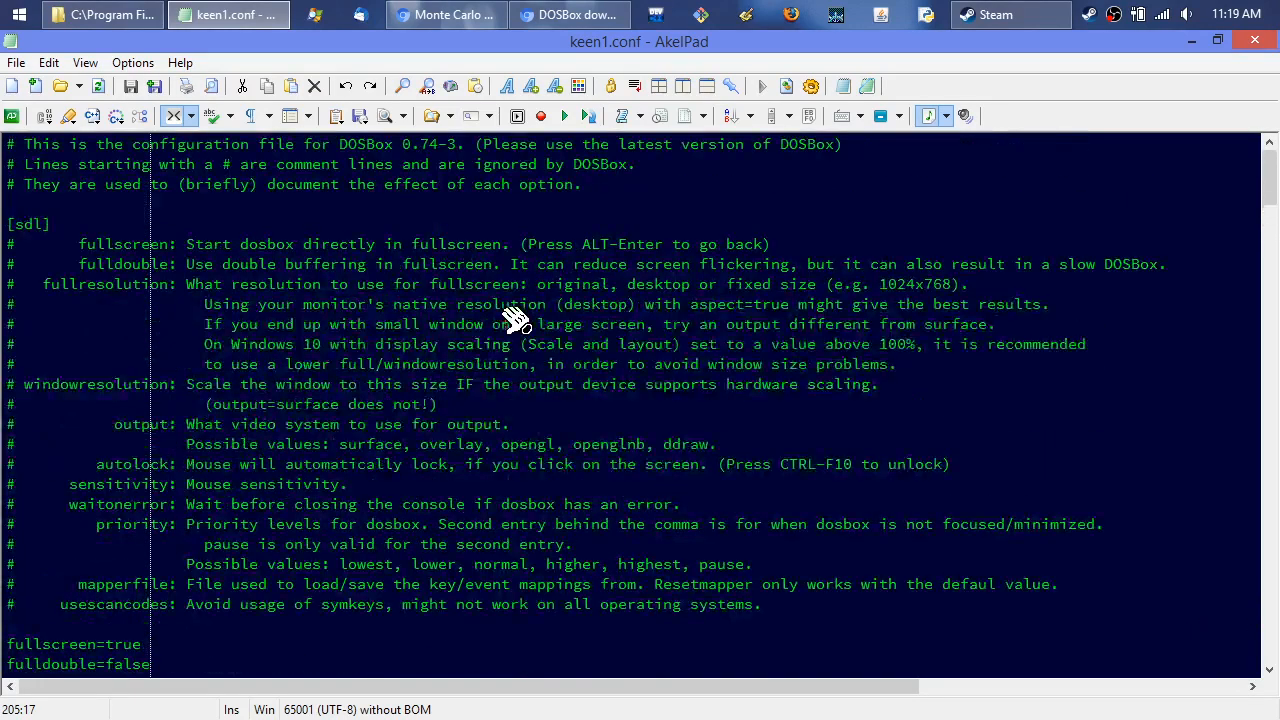
pyautogui.scroll(-2, 516, 320)
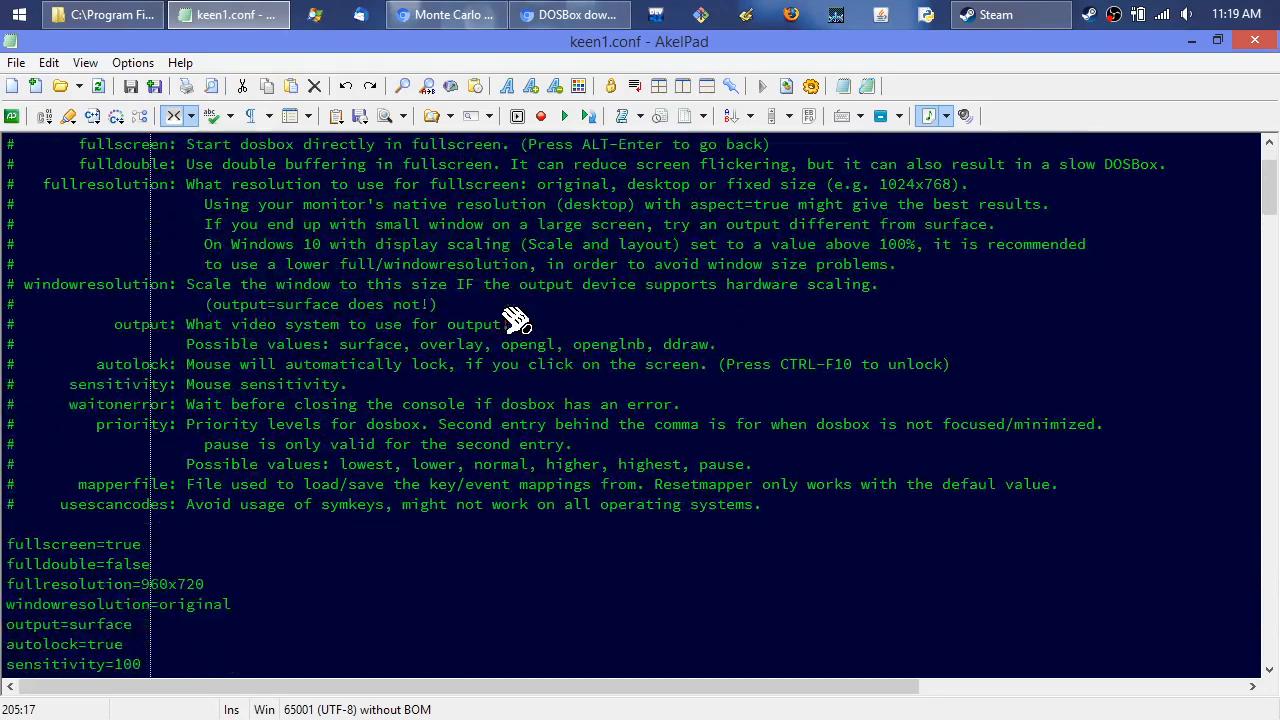
# Step: Switch to File Explorer and review the DOSBox files and keen1.conf in the base1 folder
pyautogui.click(240, 18)
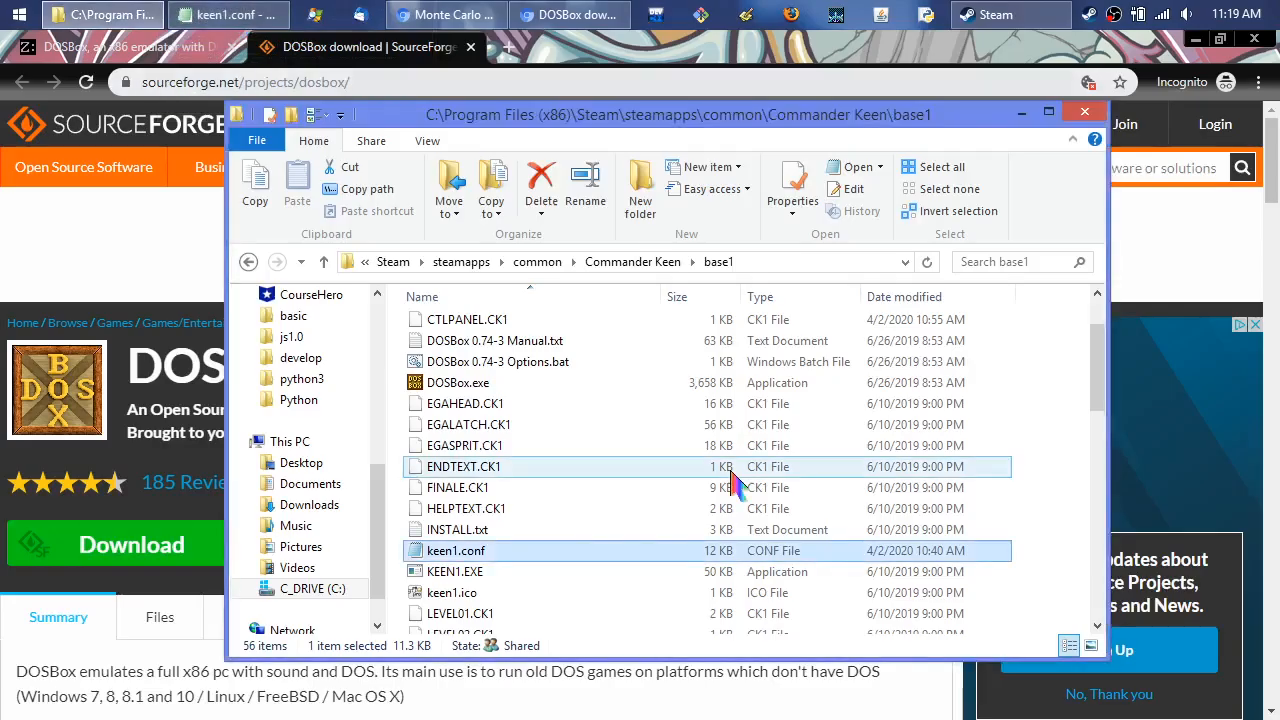
pyautogui.scroll(2, 668, 422)
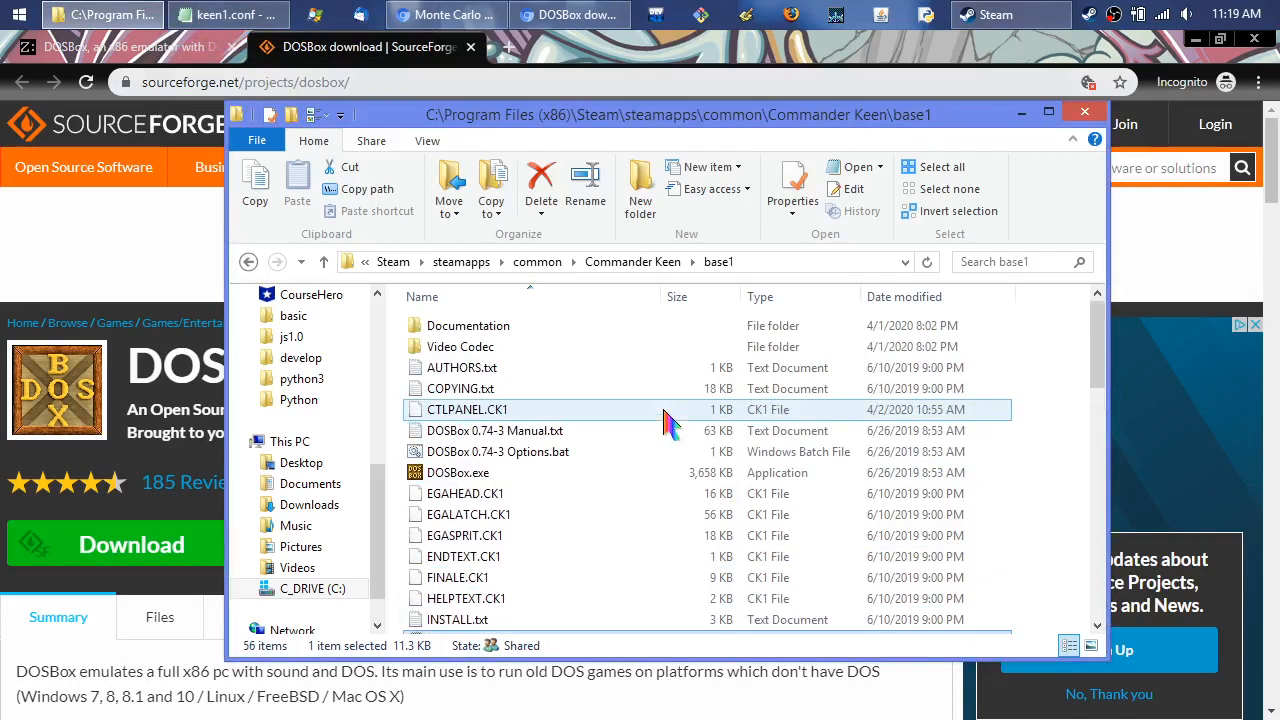
pyautogui.scroll(-3, 668, 422)
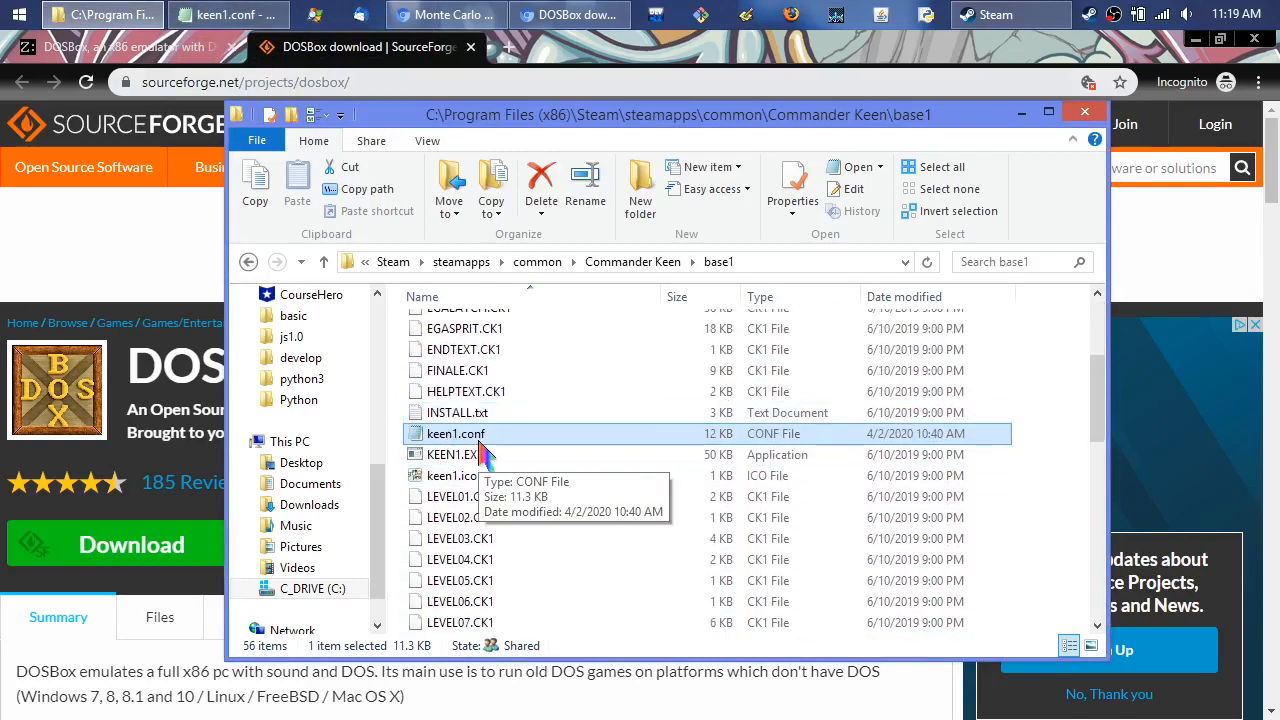
pyautogui.scroll(3, 481, 453)
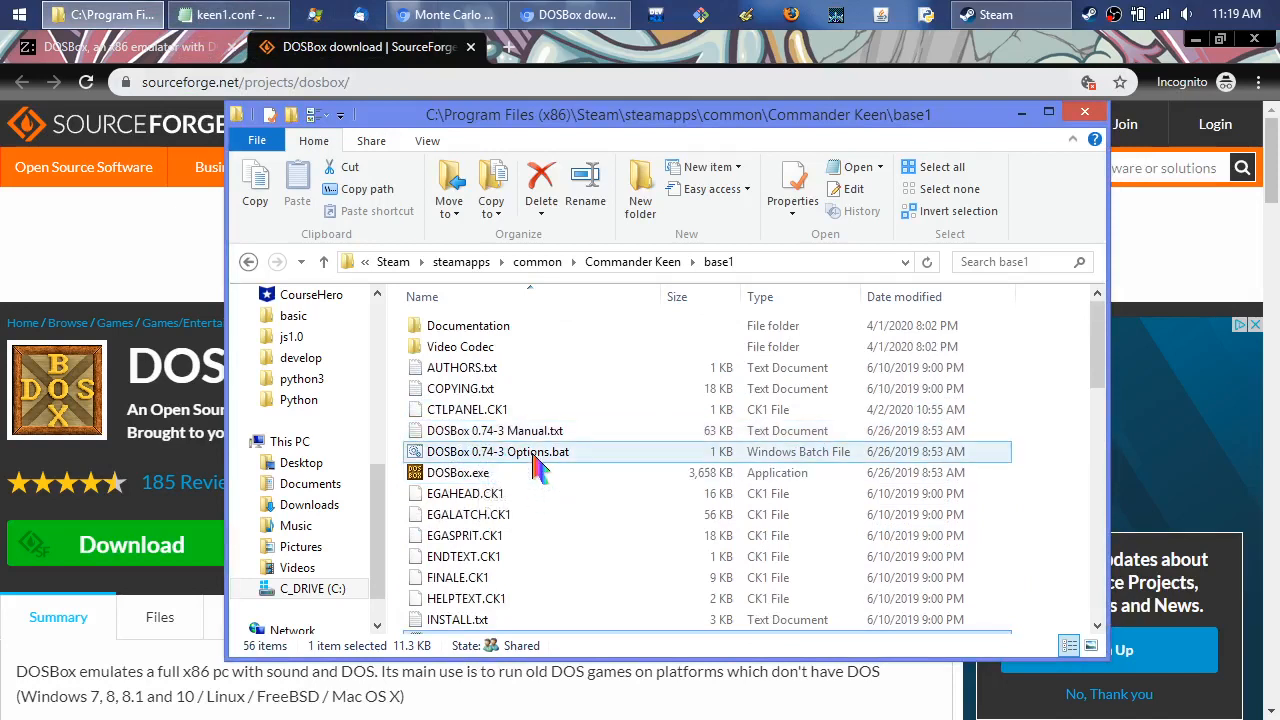
pyautogui.scroll(-3, 537, 465)
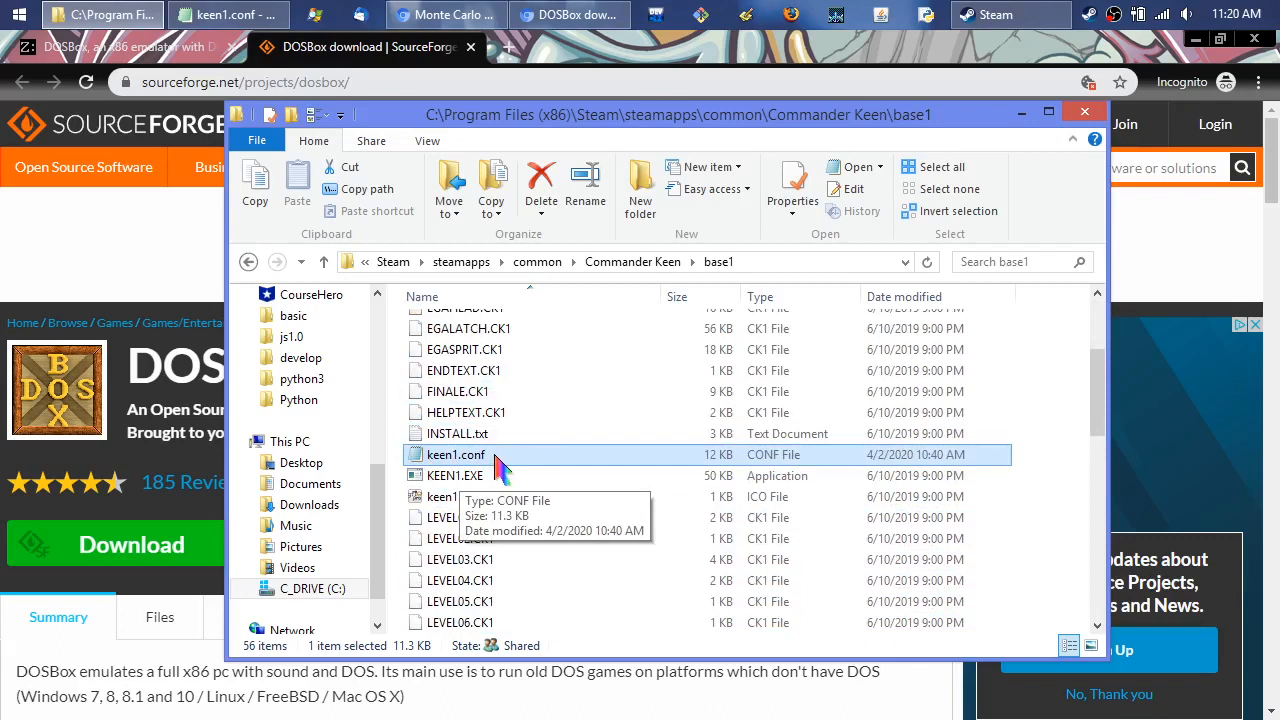
pyautogui.scroll(3, 630, 362)
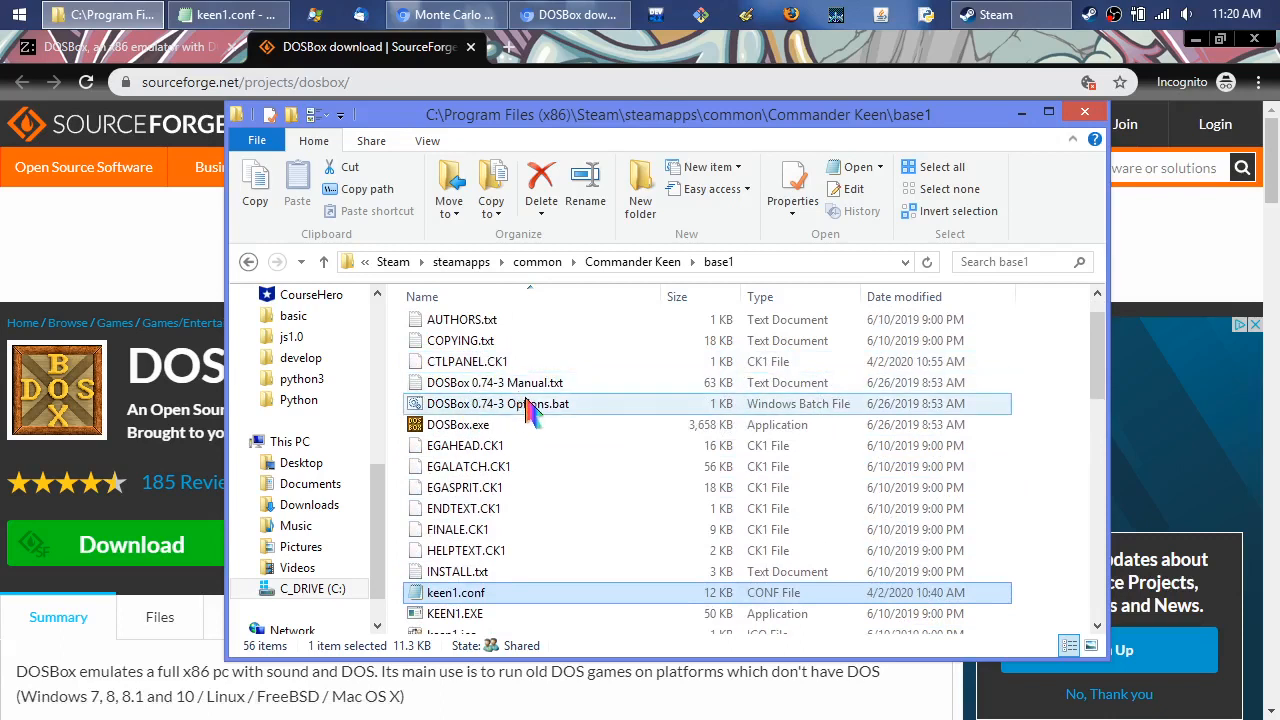
pyautogui.scroll(1, 530, 410)
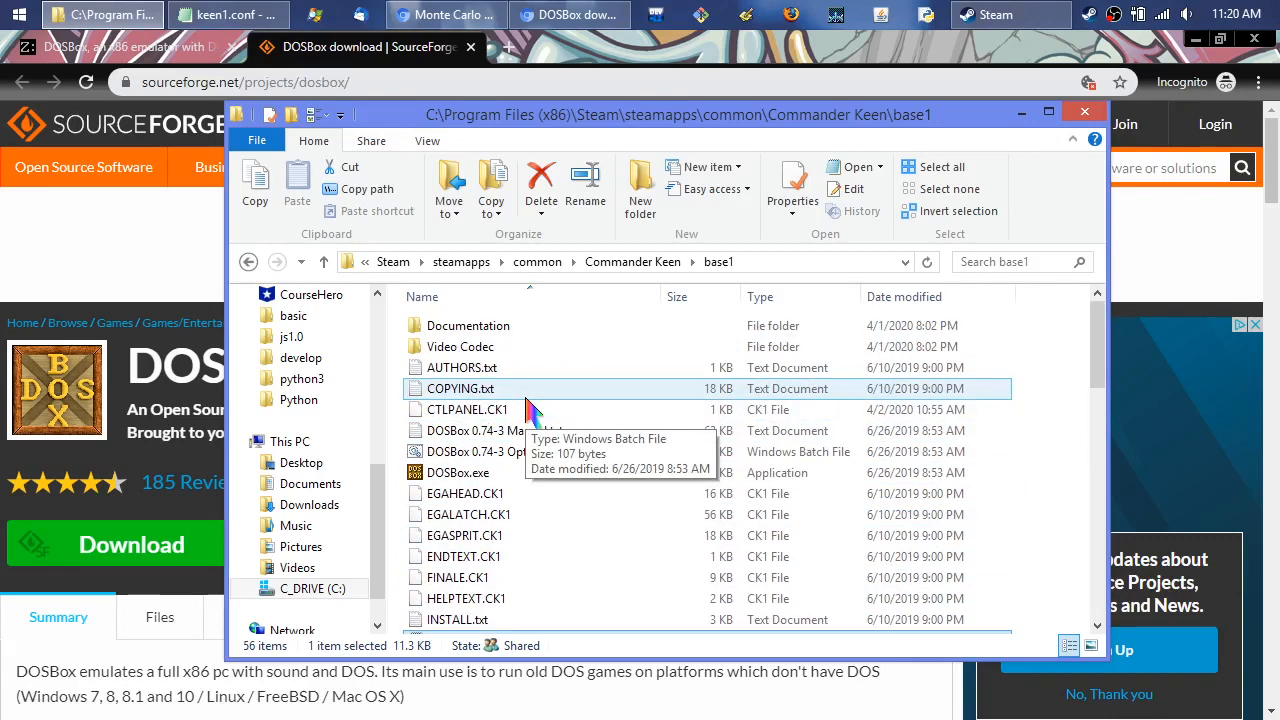
pyautogui.scroll(-6, 535, 460)
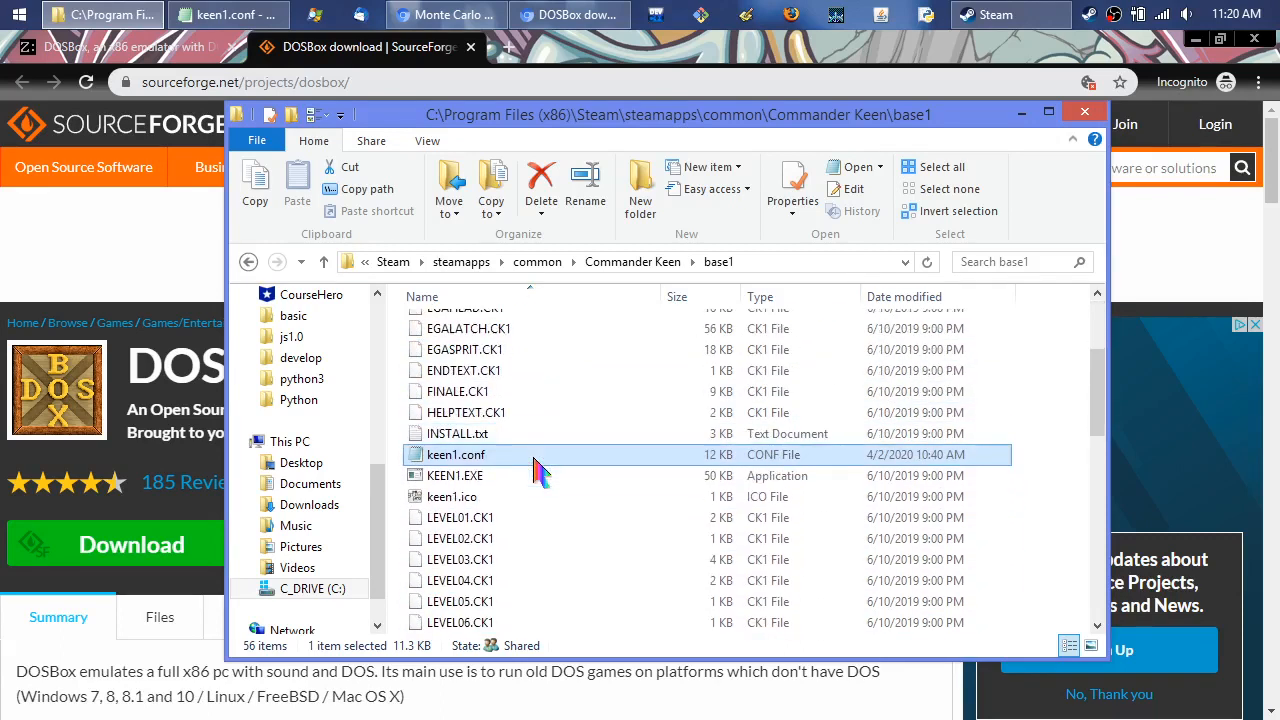
# Step: Look through the remaining base1 files down to uninstall.exe and return to the start of the list
pyautogui.scroll(-7, 538, 470)
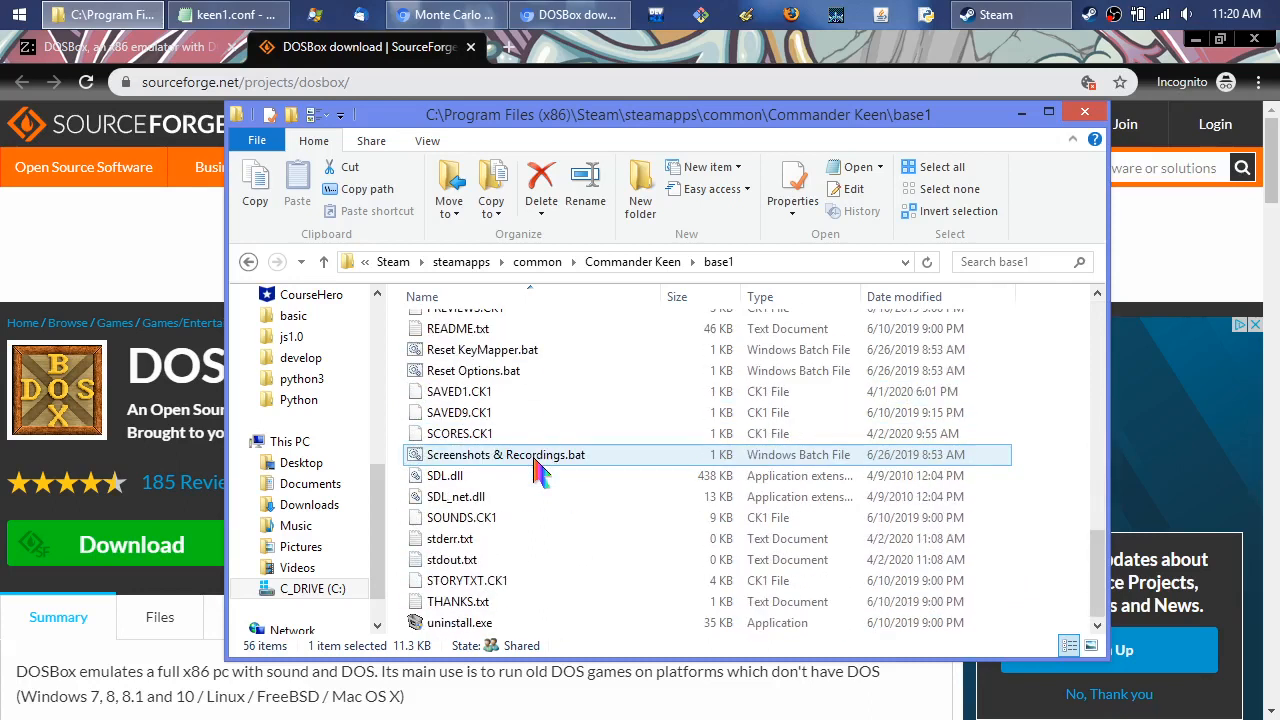
pyautogui.scroll(2, 538, 470)
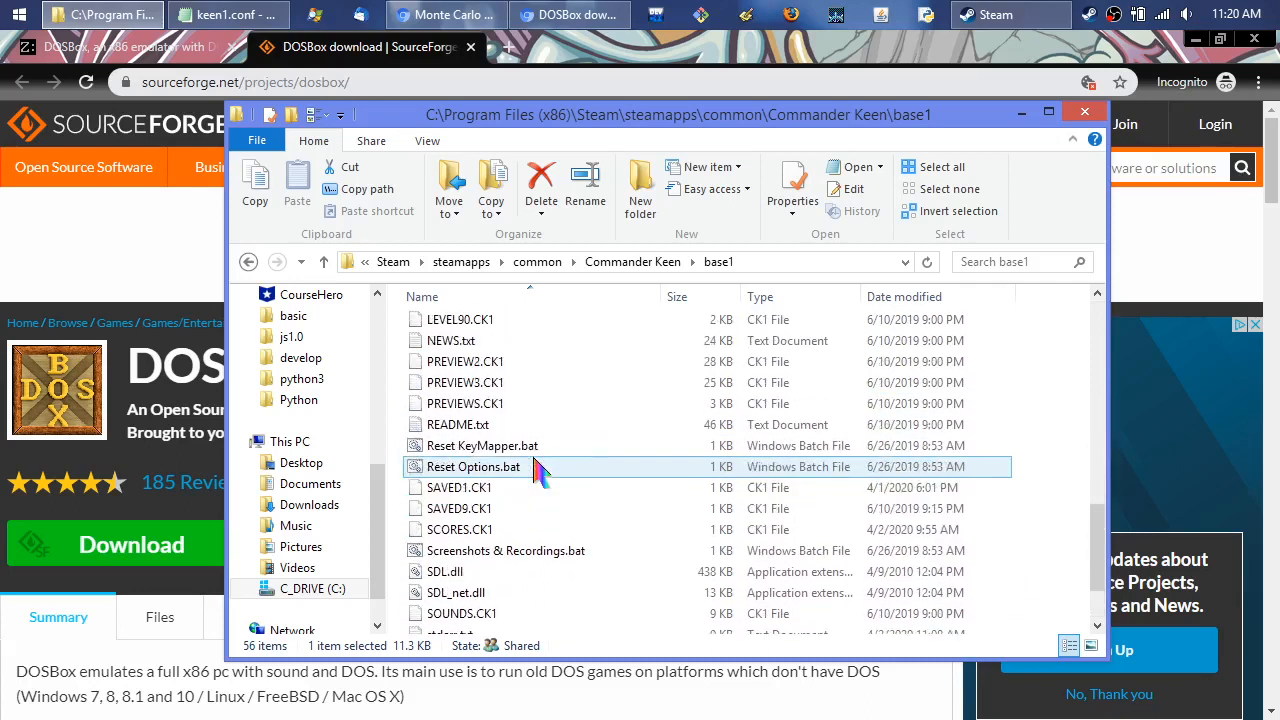
pyautogui.scroll(3, 535, 470)
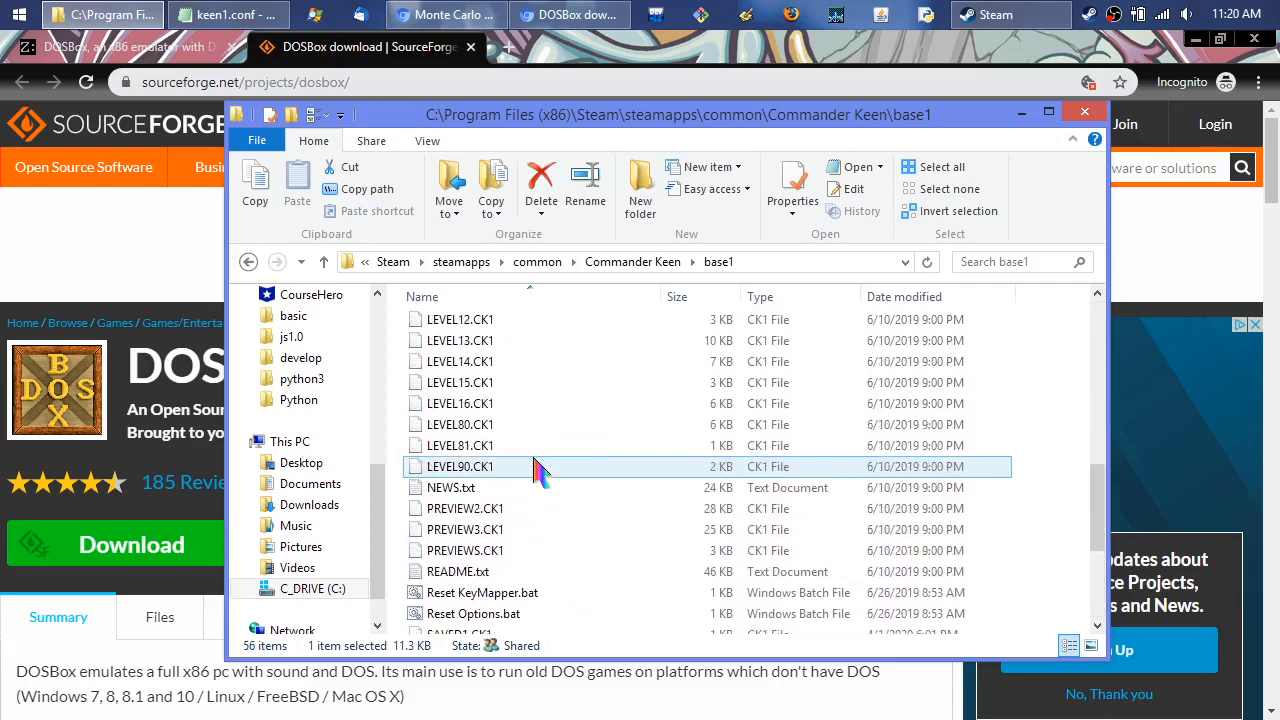
pyautogui.scroll(3, 535, 470)
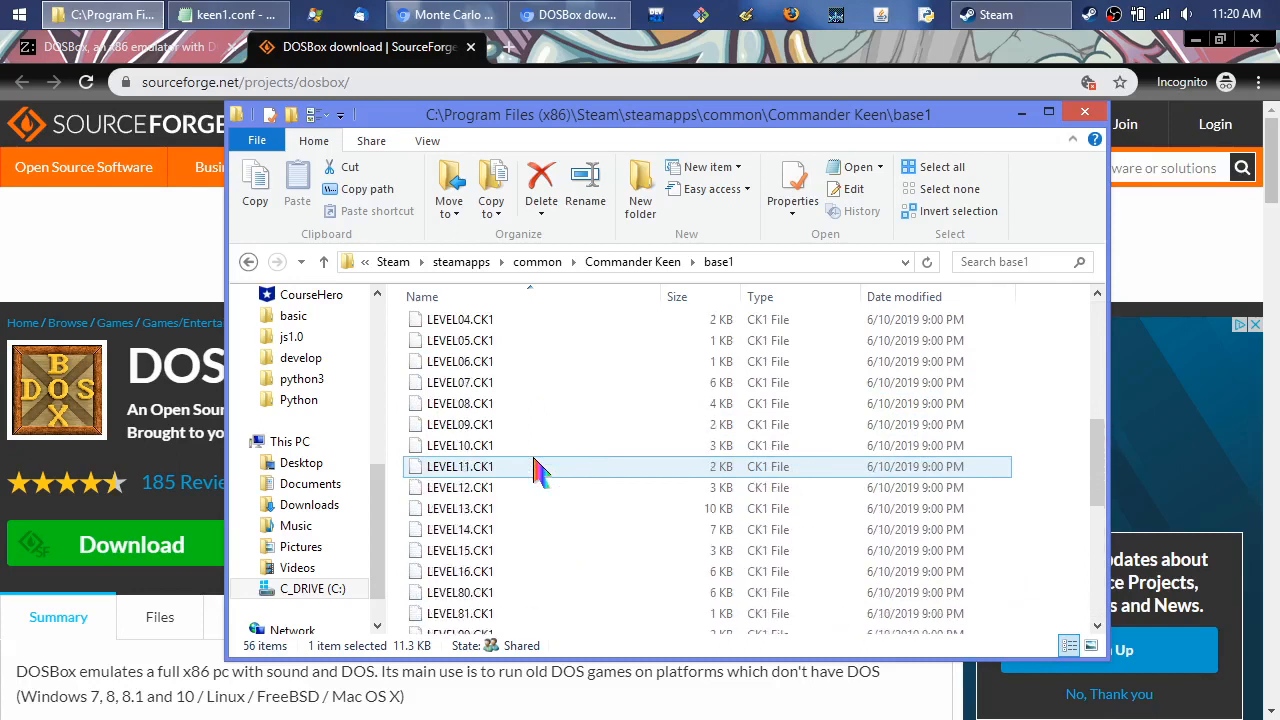
pyautogui.scroll(3, 535, 470)
pyautogui.scroll(2, 535, 470)
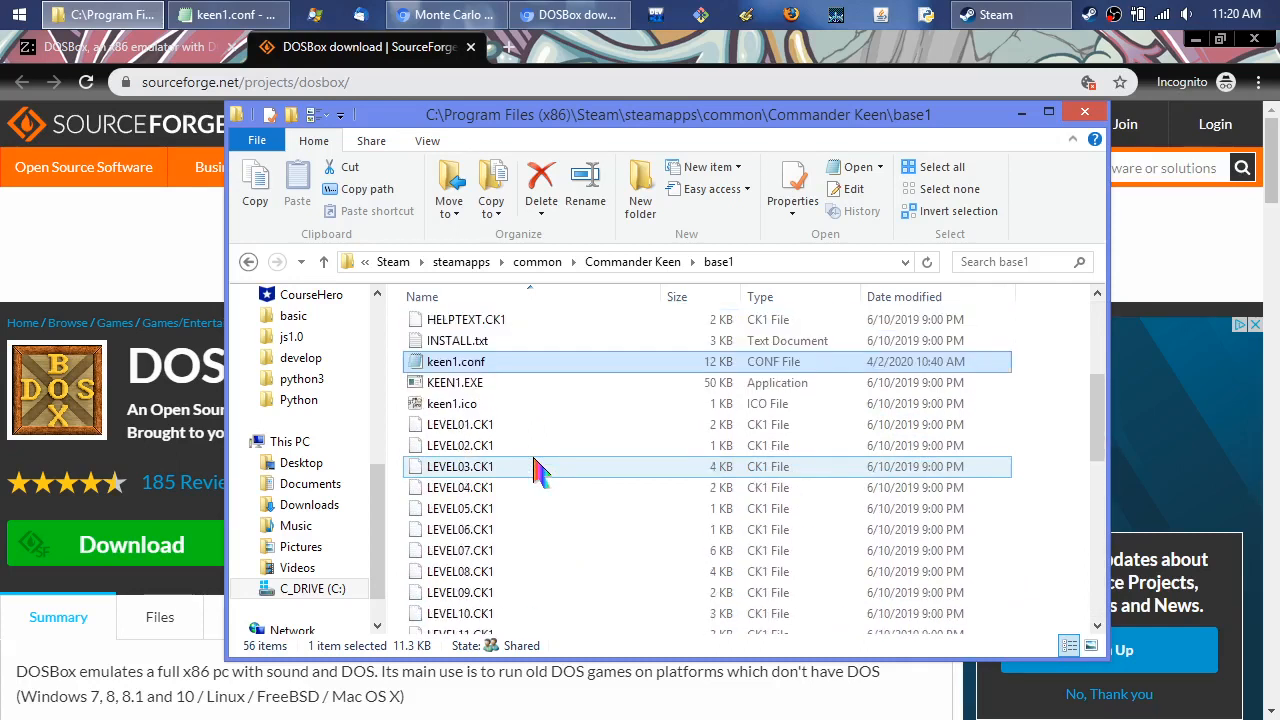
pyautogui.scroll(3, 535, 470)
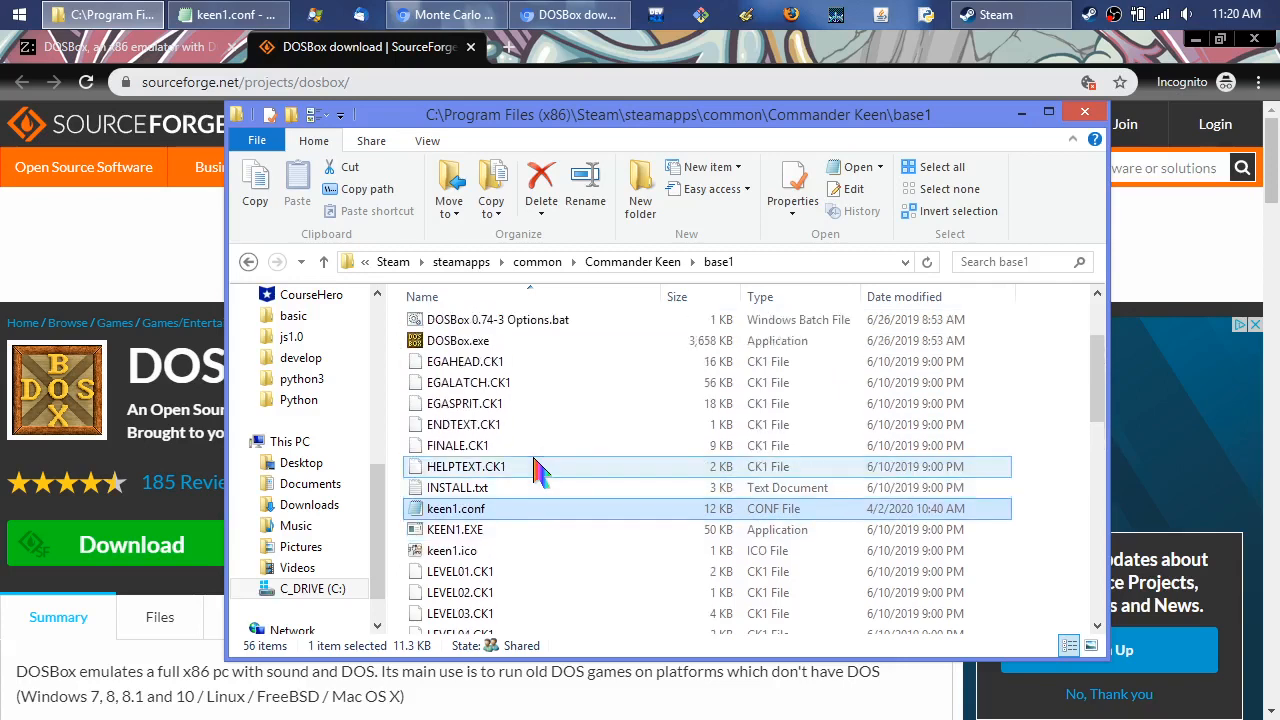
pyautogui.scroll(1, 535, 470)
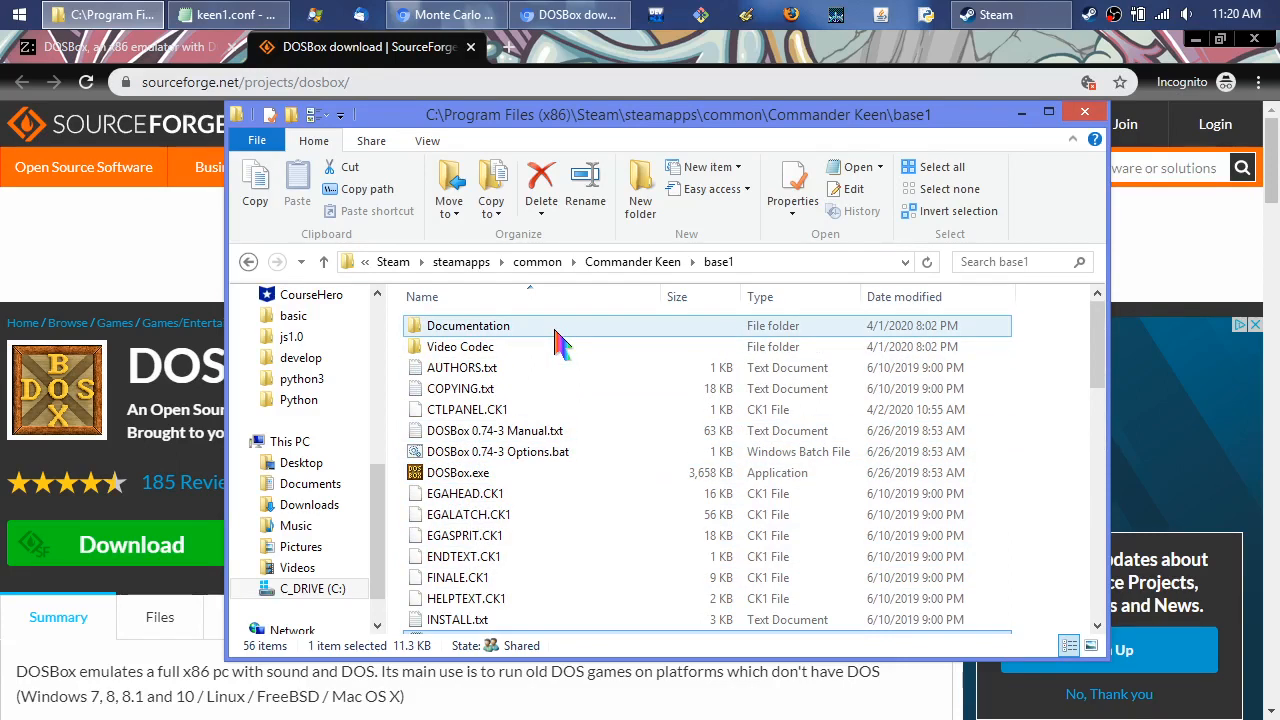
# Step: Launch Keen 1.bat from the parent Commander Keen folder and bring up the game's main menu
pyautogui.click(323, 263)
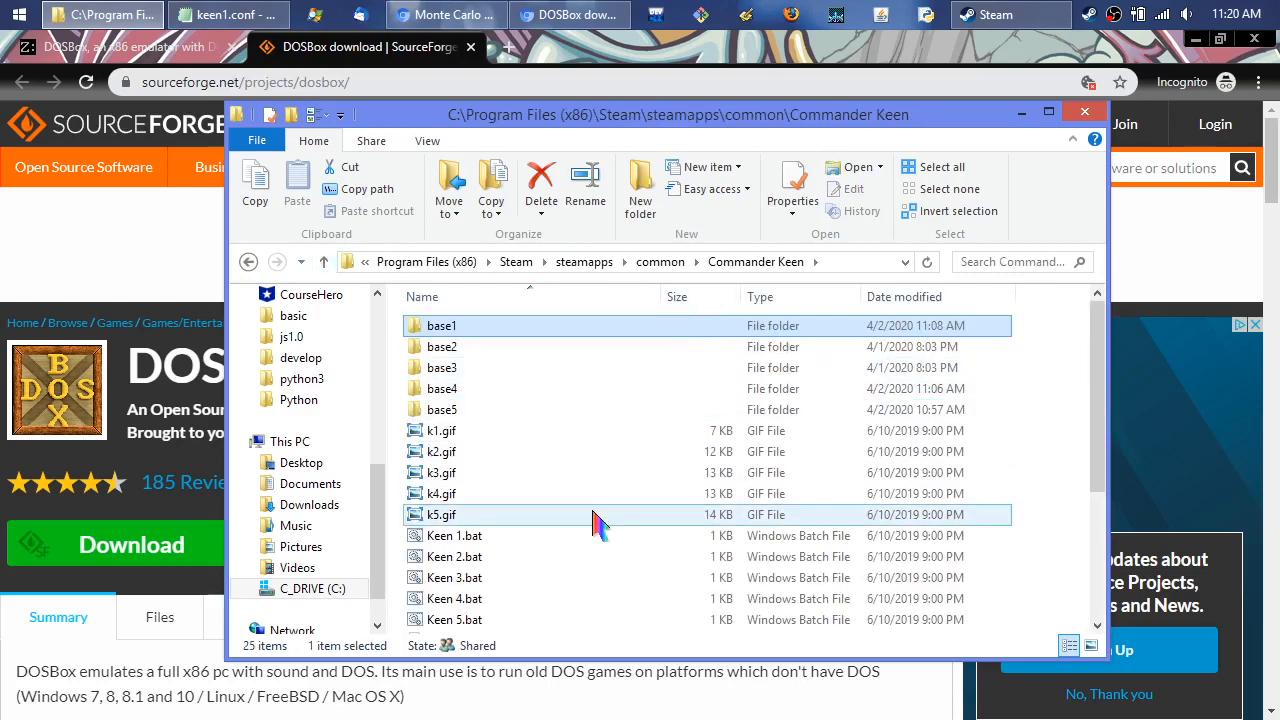
pyautogui.doubleClick(479, 540)
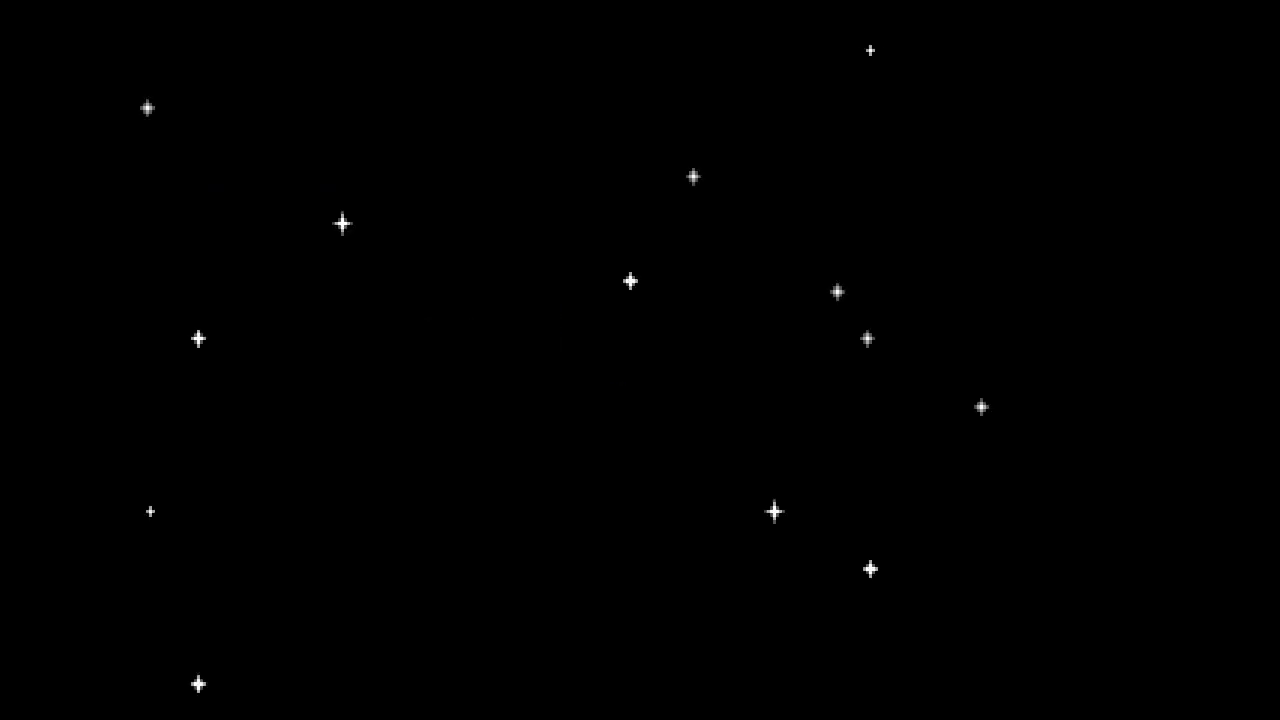
pyautogui.press('Escape')
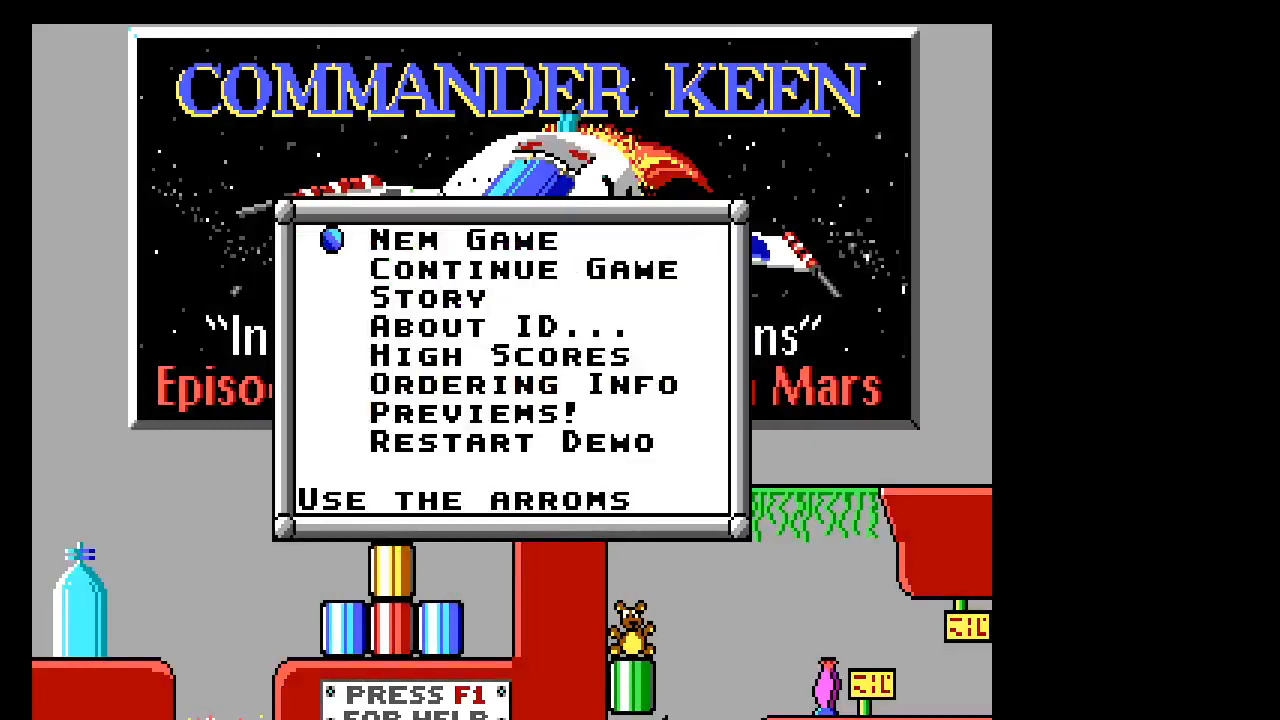
# Step: Configure the joystick by calibrating its upper left and lower right corners
pyautogui.press('F4')
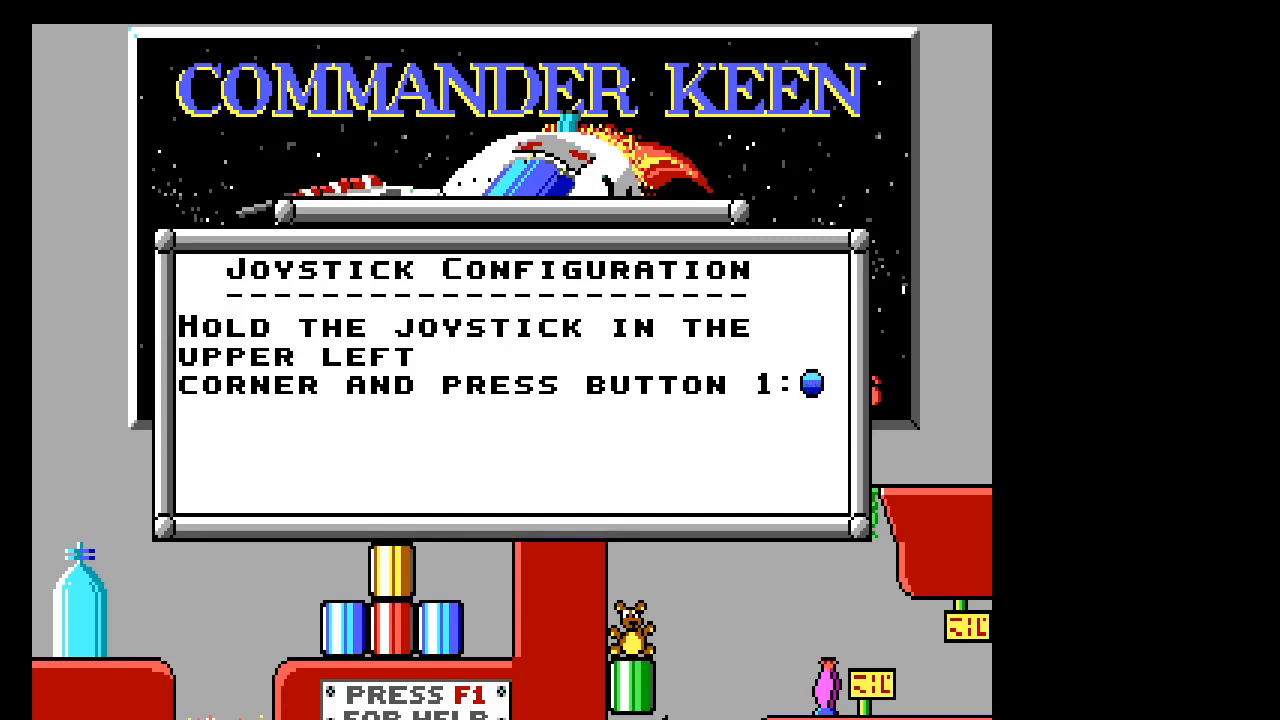
pyautogui.press('Return')
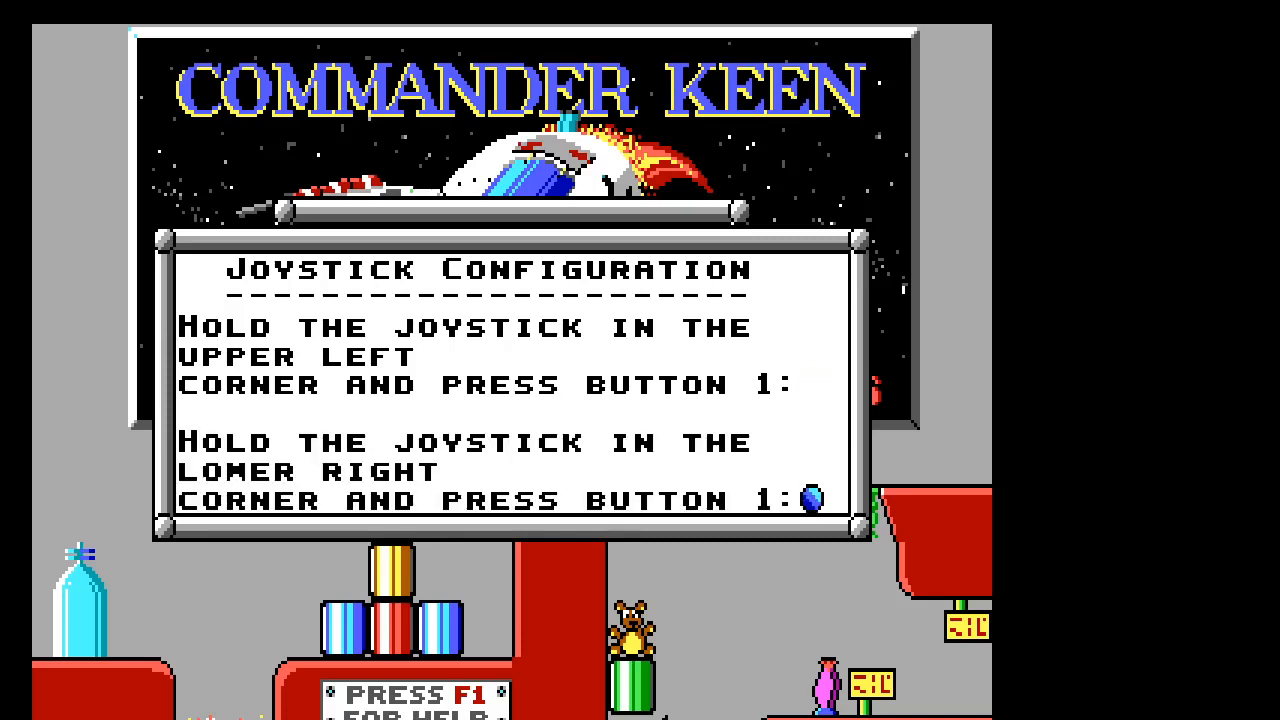
pyautogui.press('Return')
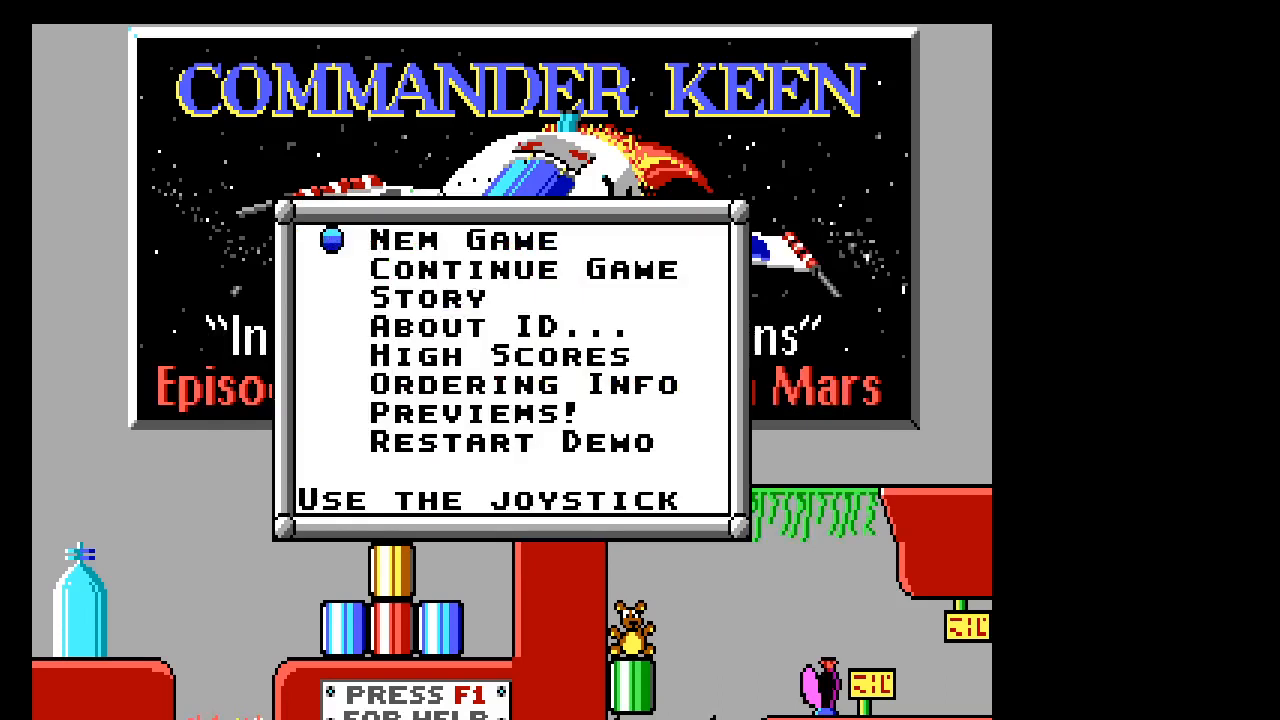
# Step: Start a new game and walk Keen in all directions around the crashed ship to test joystick movement
pyautogui.press('Return')
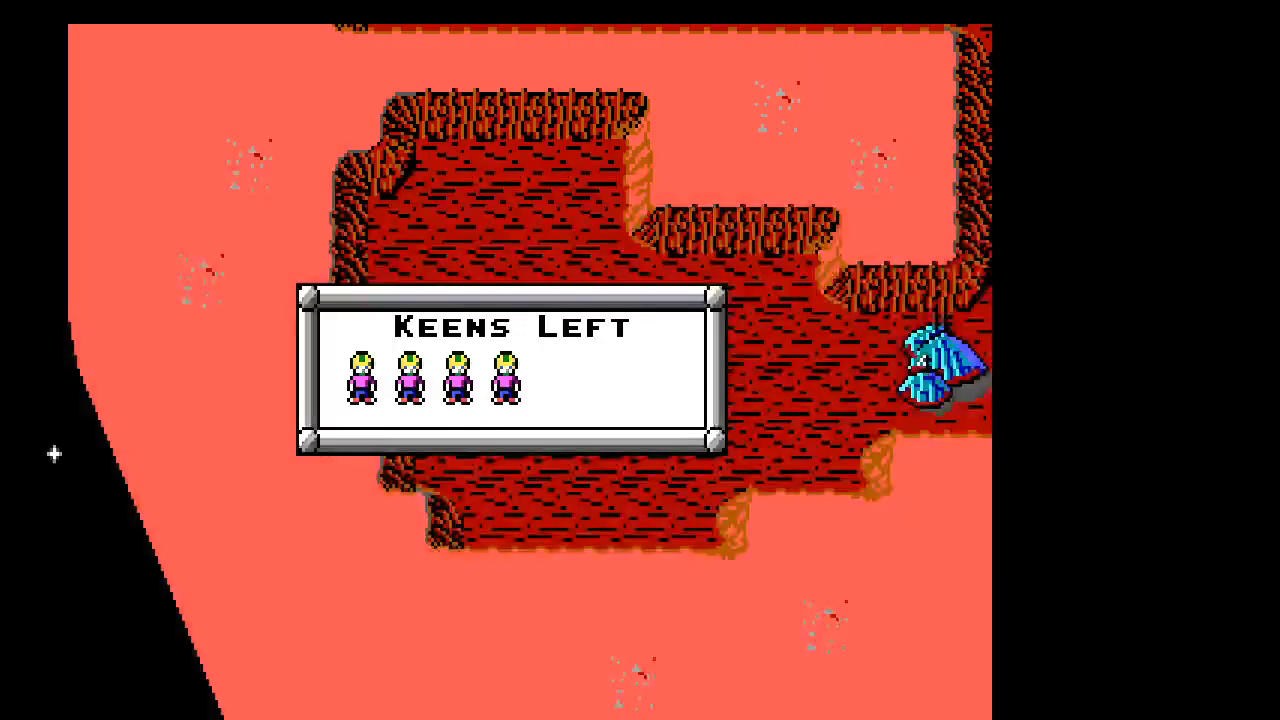
pyautogui.press('Down')
pyautogui.press('Right')
pyautogui.press('Down')
pyautogui.press('Left')
pyautogui.press('Up')
pyautogui.press('Left')
pyautogui.press('Down')
pyautogui.press('Right')
pyautogui.press('Right')
pyautogui.press('Down')
pyautogui.press('Left')
pyautogui.press('Up')
pyautogui.press('Left')
pyautogui.press('Down')
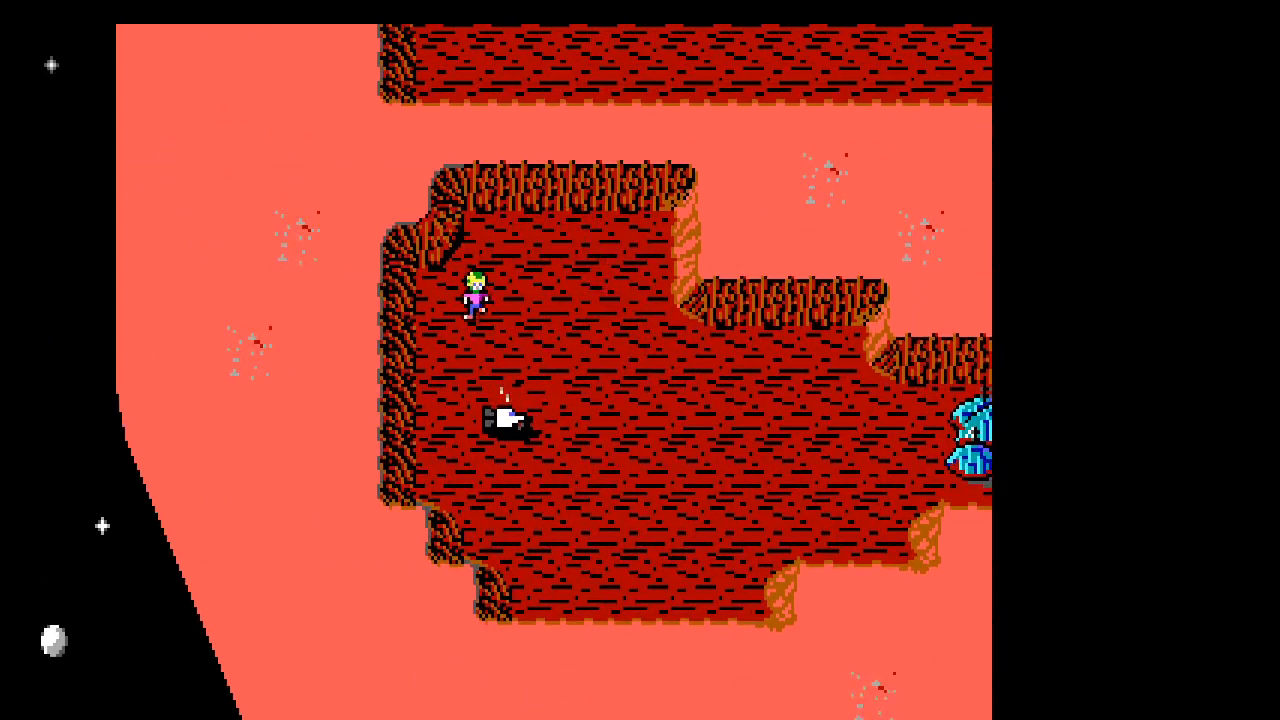
pyautogui.press('Right')
pyautogui.press('Left')
pyautogui.press('Right')
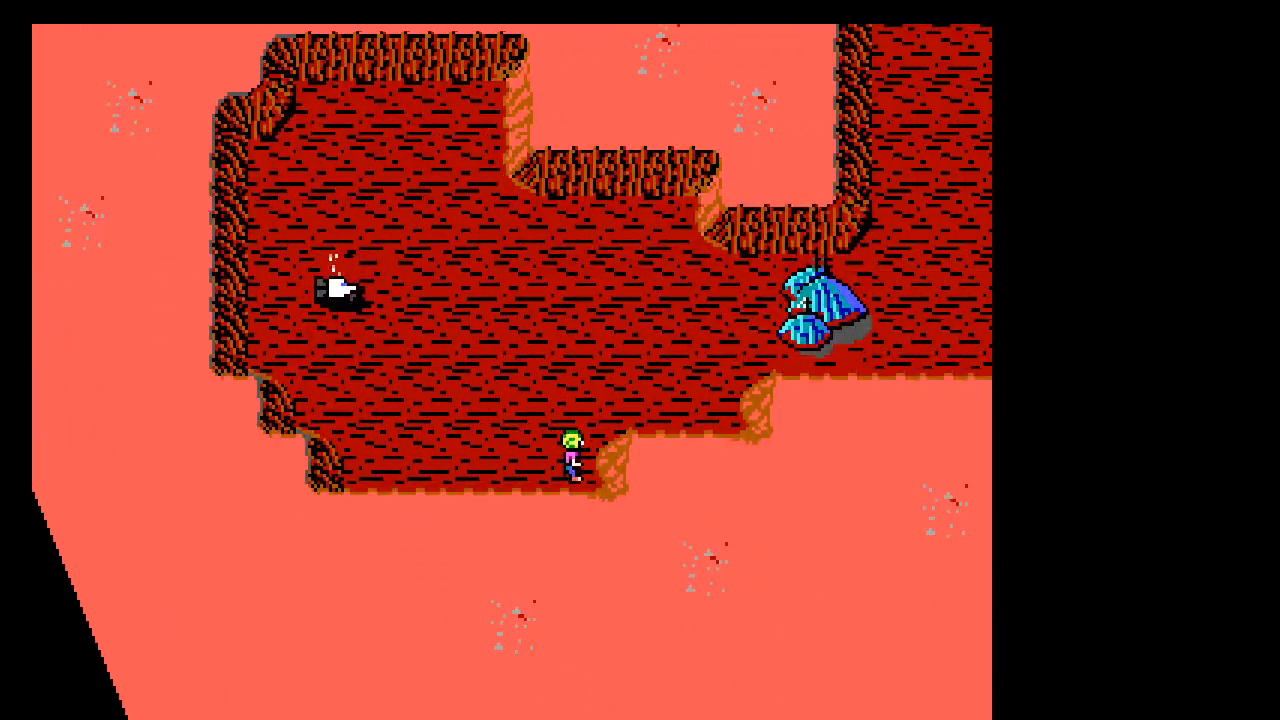
pyautogui.press('Up')
pyautogui.press('Right')
pyautogui.press('Left')
pyautogui.press('Up')
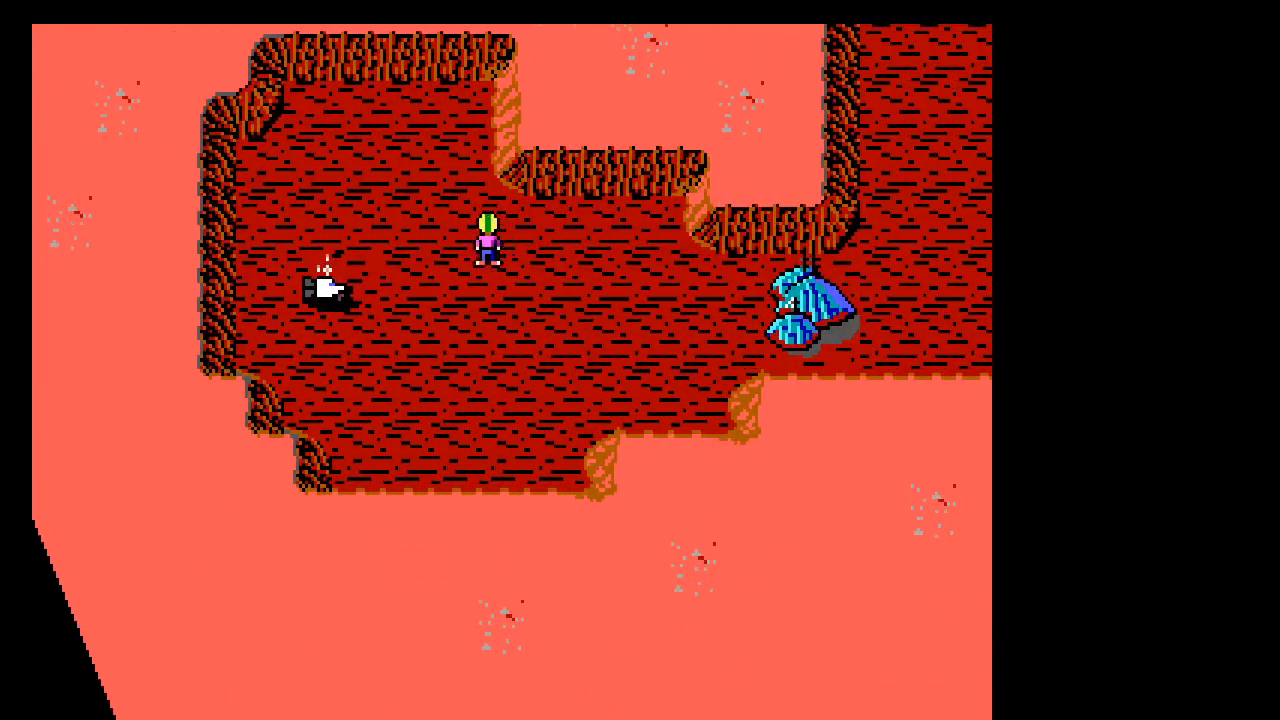
pyautogui.press('Left')
pyautogui.press('Down')
pyautogui.press('Right')
pyautogui.press('Down')
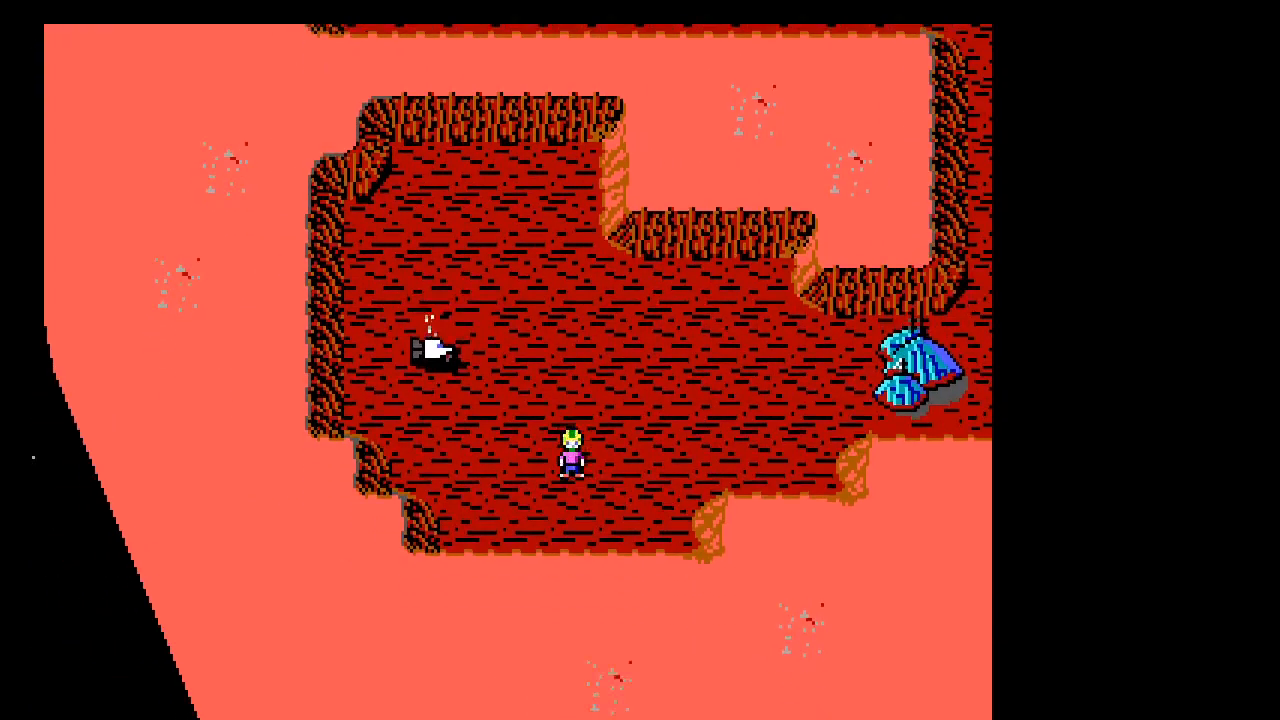
pyautogui.press('Left')
pyautogui.press('Right')
pyautogui.press('Up')
pyautogui.press('Up')
pyautogui.press('Left')
pyautogui.press('Up')
pyautogui.press('Down')
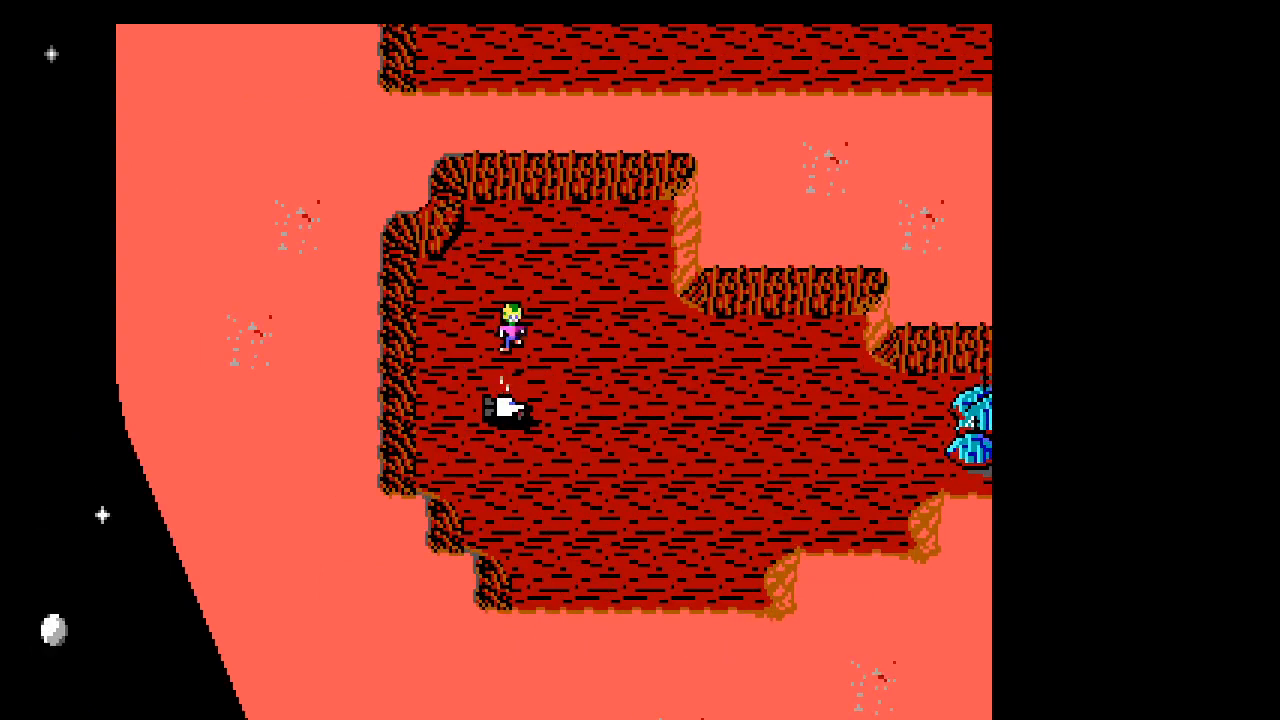
pyautogui.press('Right')
pyautogui.press('Down')
pyautogui.press('Left')
pyautogui.press('Up')
pyautogui.press('Right')
pyautogui.press('Down')
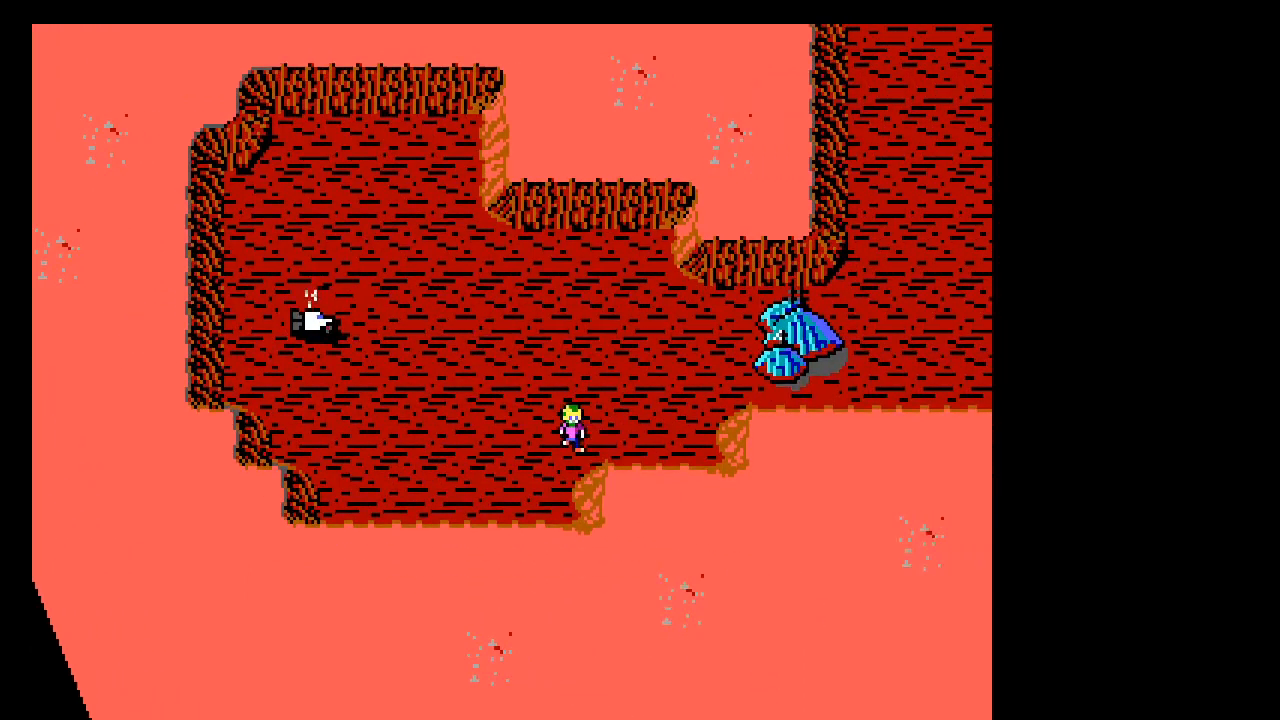
# Step: Enter the level at the blue structure east of the crashed ship and move Keen right
pyautogui.press('Up')
pyautogui.press('Right')
pyautogui.press('ctrl')
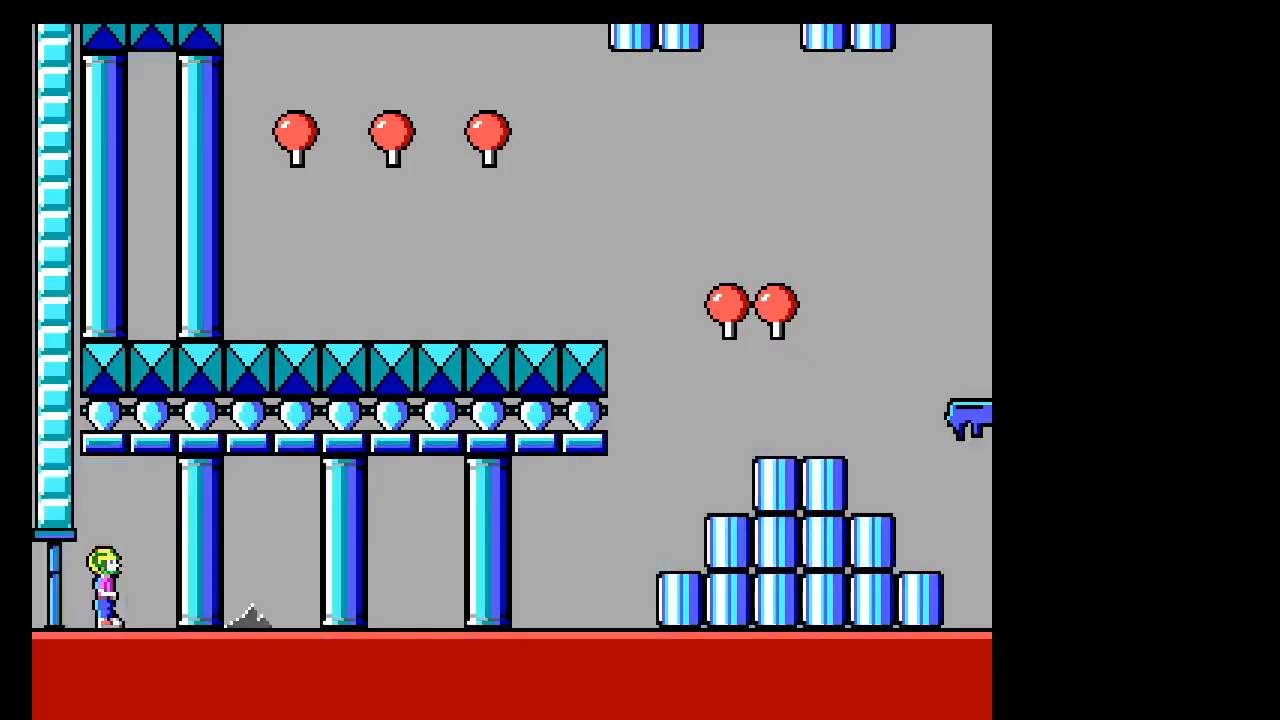
pyautogui.press('Right')
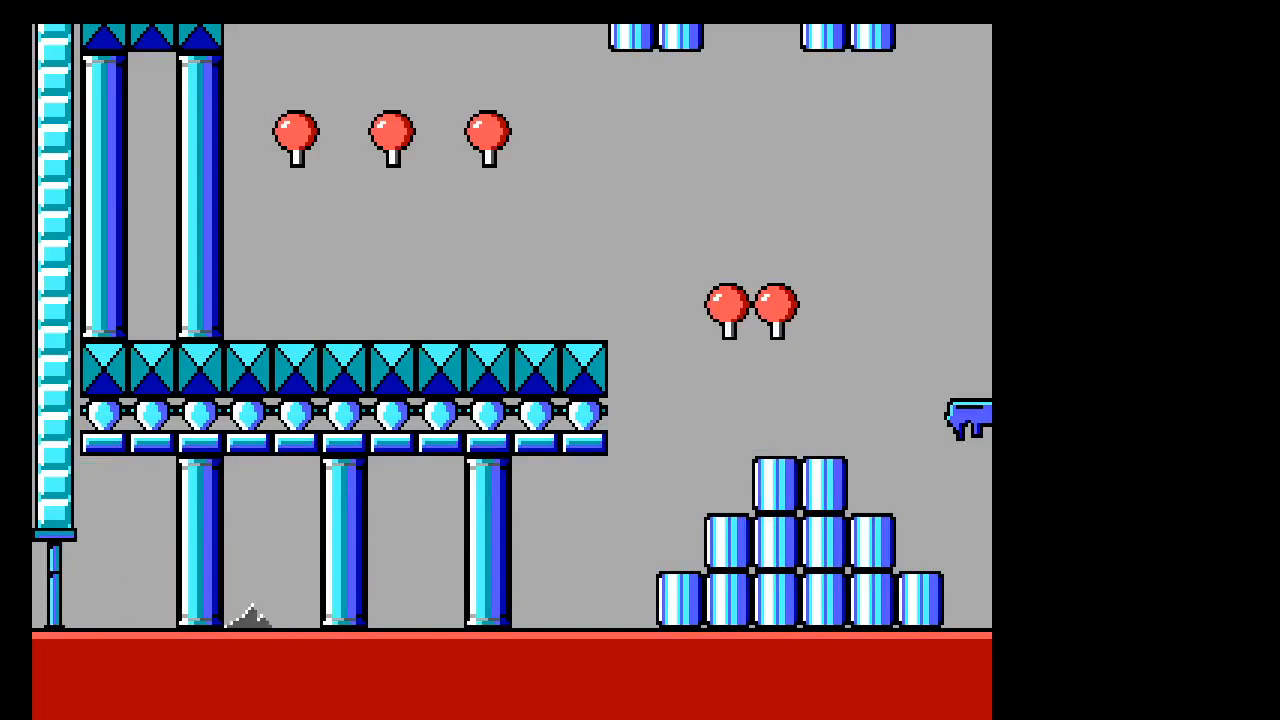
pyautogui.press('Right')
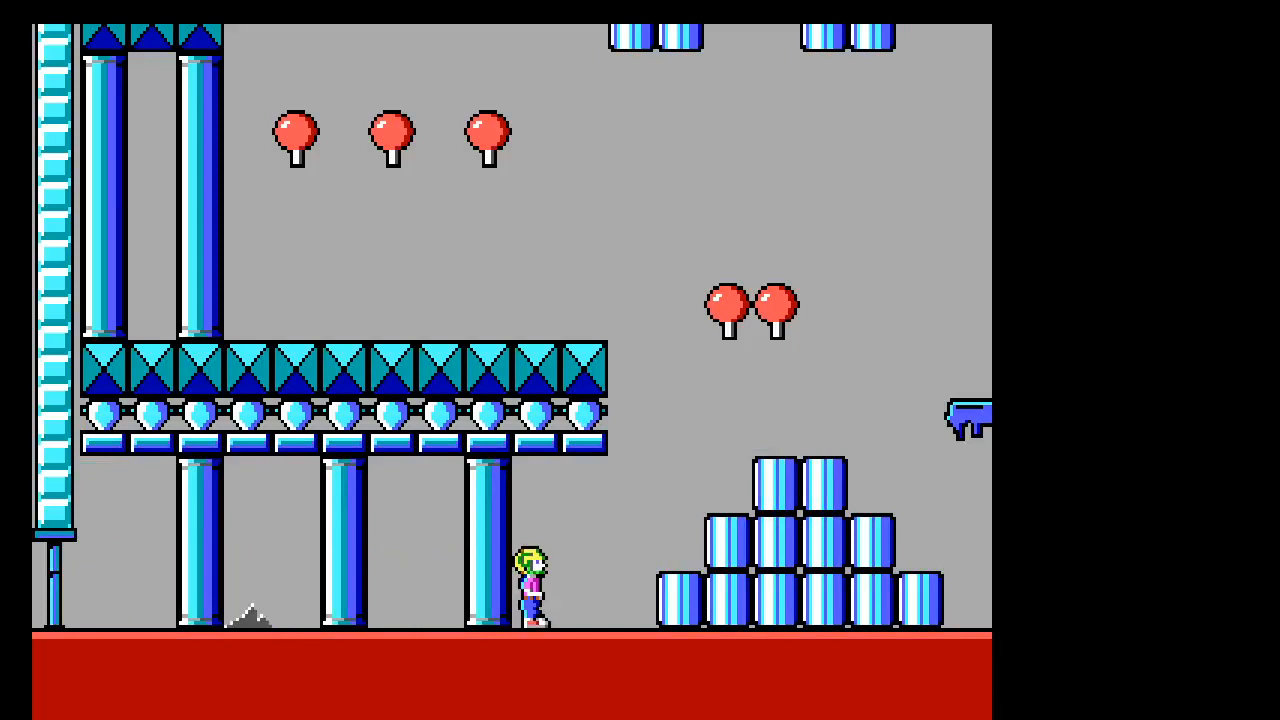
pyautogui.press('Right')
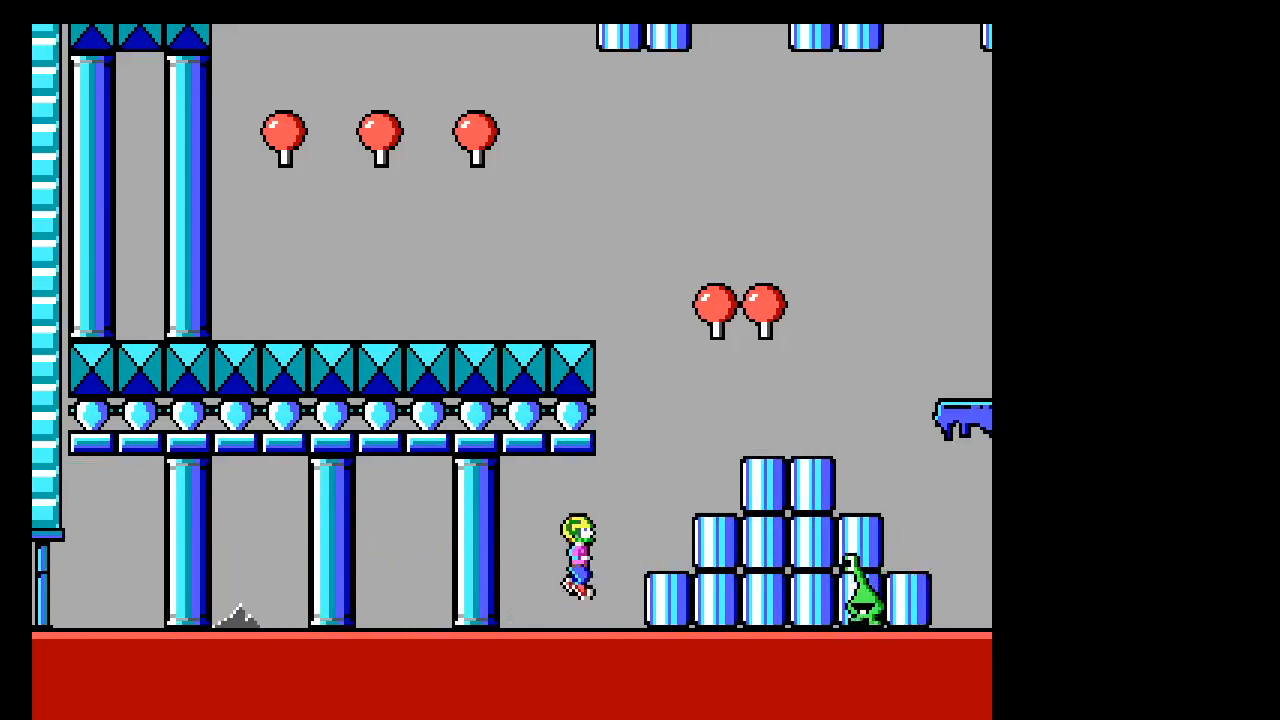
pyautogui.press('ctrl')
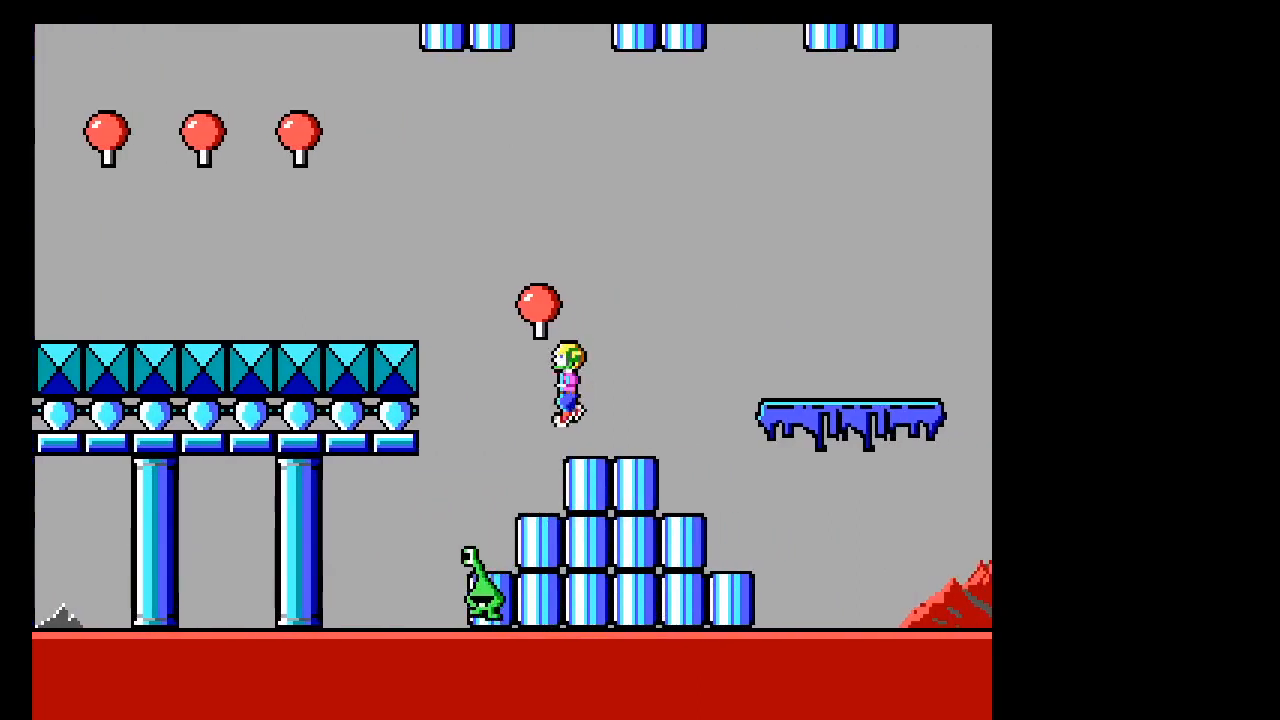
pyautogui.press('Left')
pyautogui.press('ctrl')
pyautogui.press('ctrl')
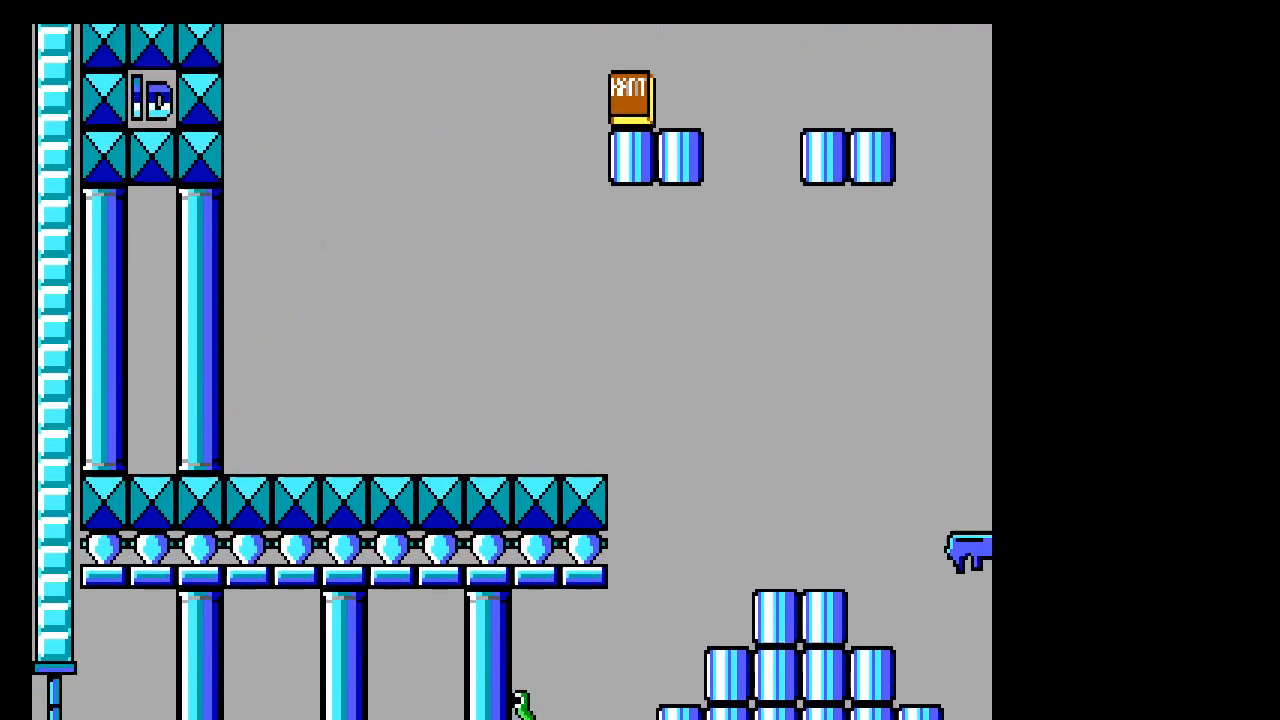
pyautogui.press('Right')
pyautogui.press('ctrl')
pyautogui.press('Right')
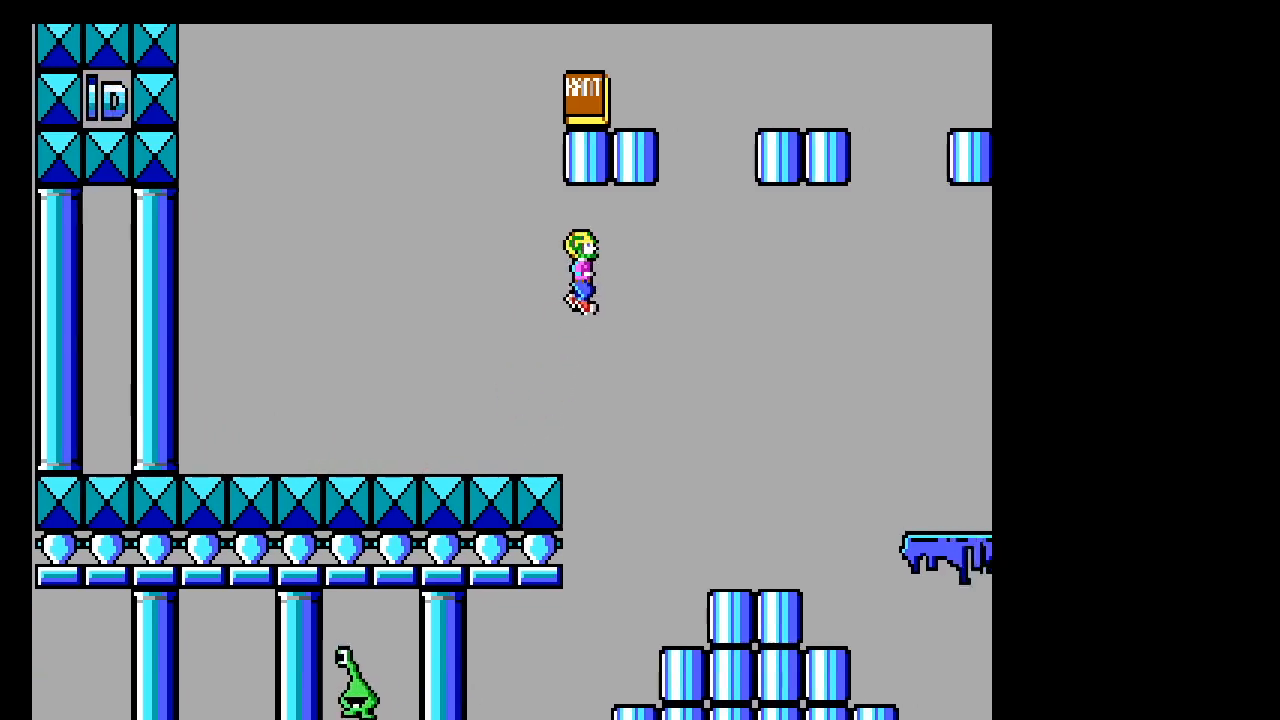
pyautogui.press('ctrl')
pyautogui.press('Right')
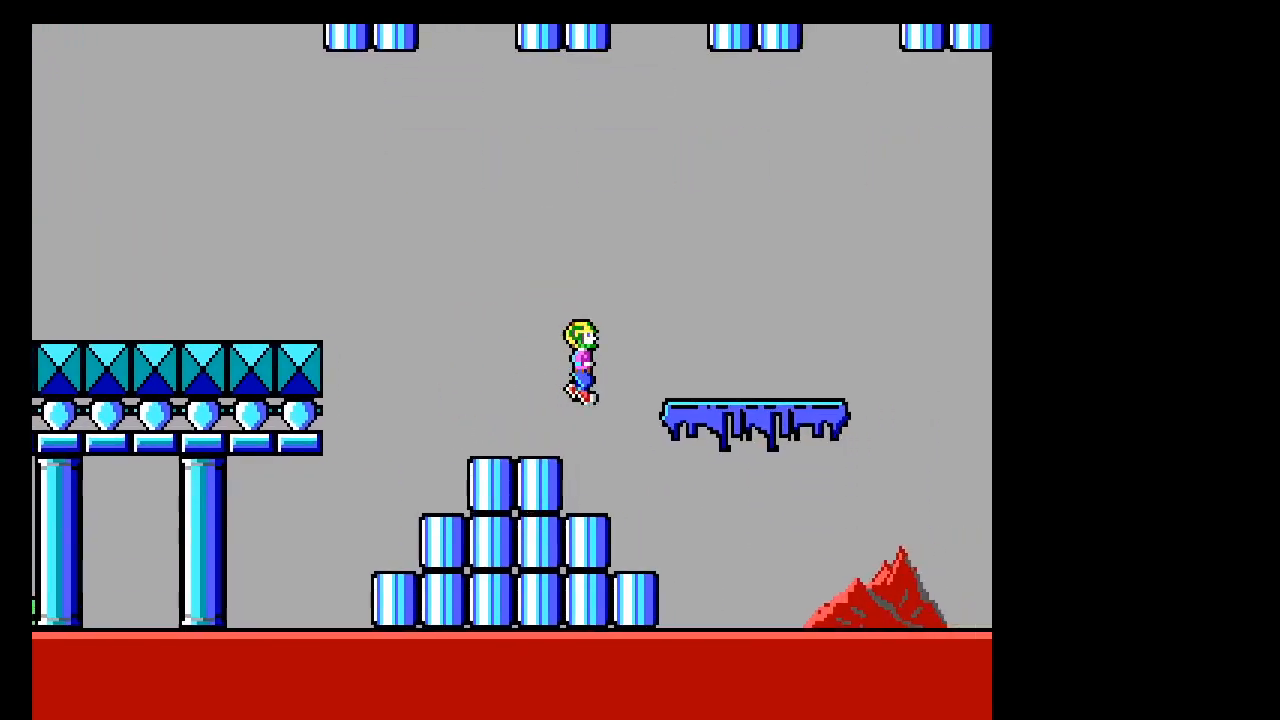
pyautogui.press('Right')
pyautogui.press('ctrl')
pyautogui.press('Right')
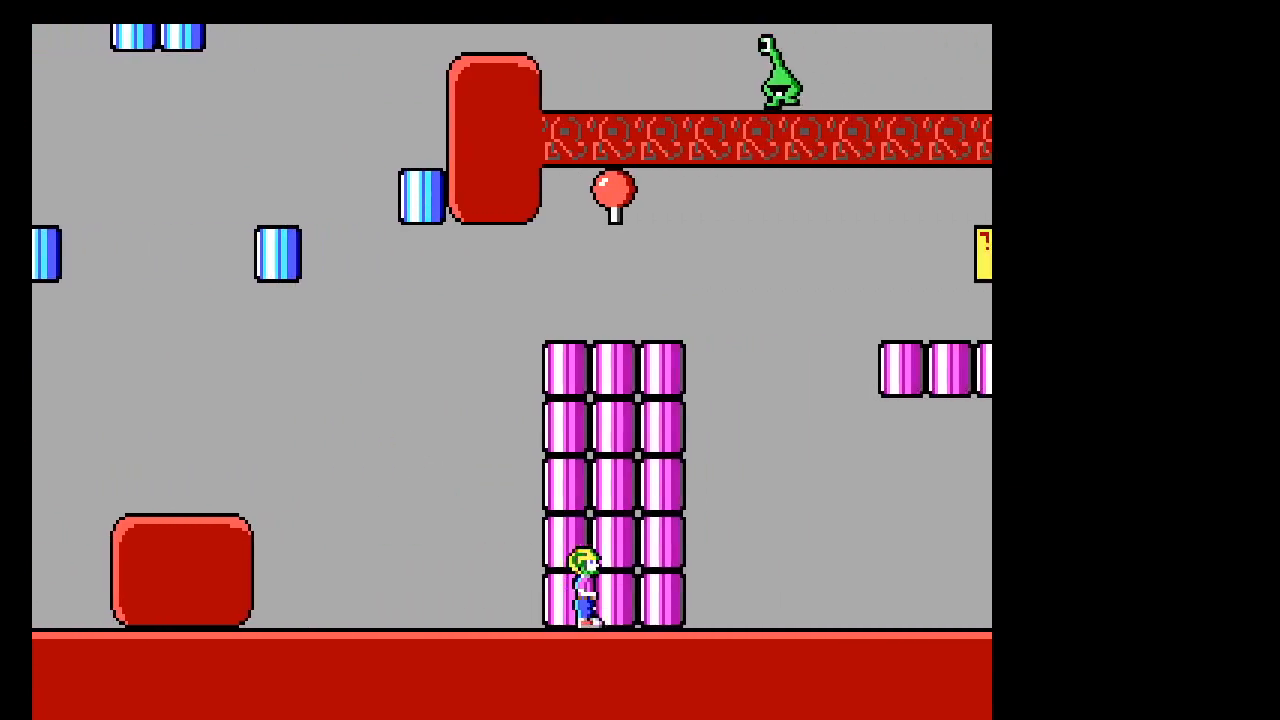
pyautogui.press('Left')
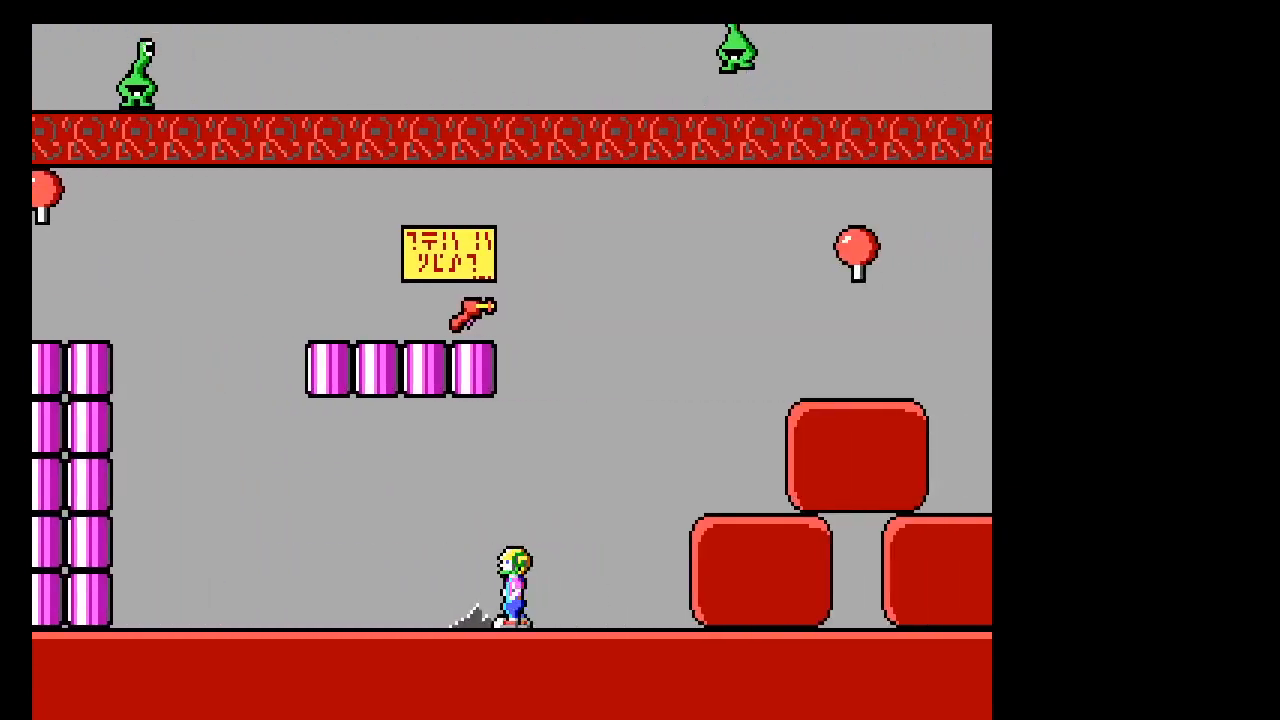
pyautogui.press('Left')
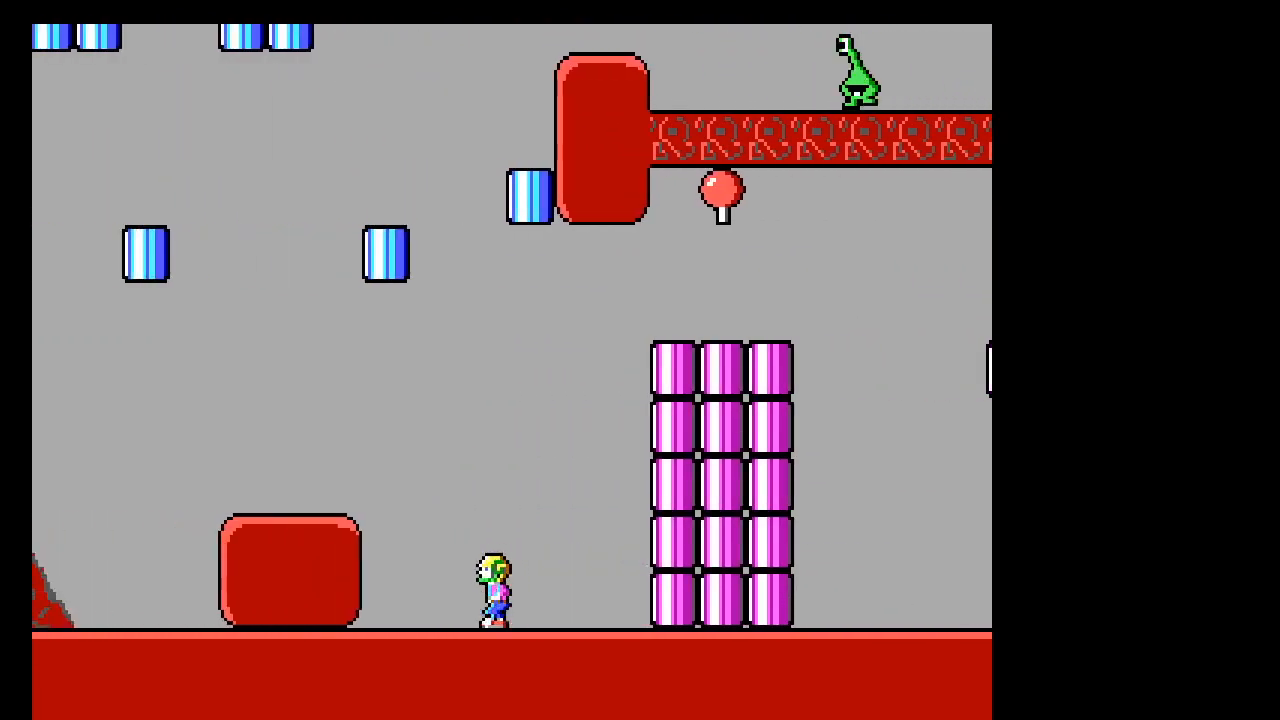
pyautogui.press('ctrl')
pyautogui.press('ctrl')
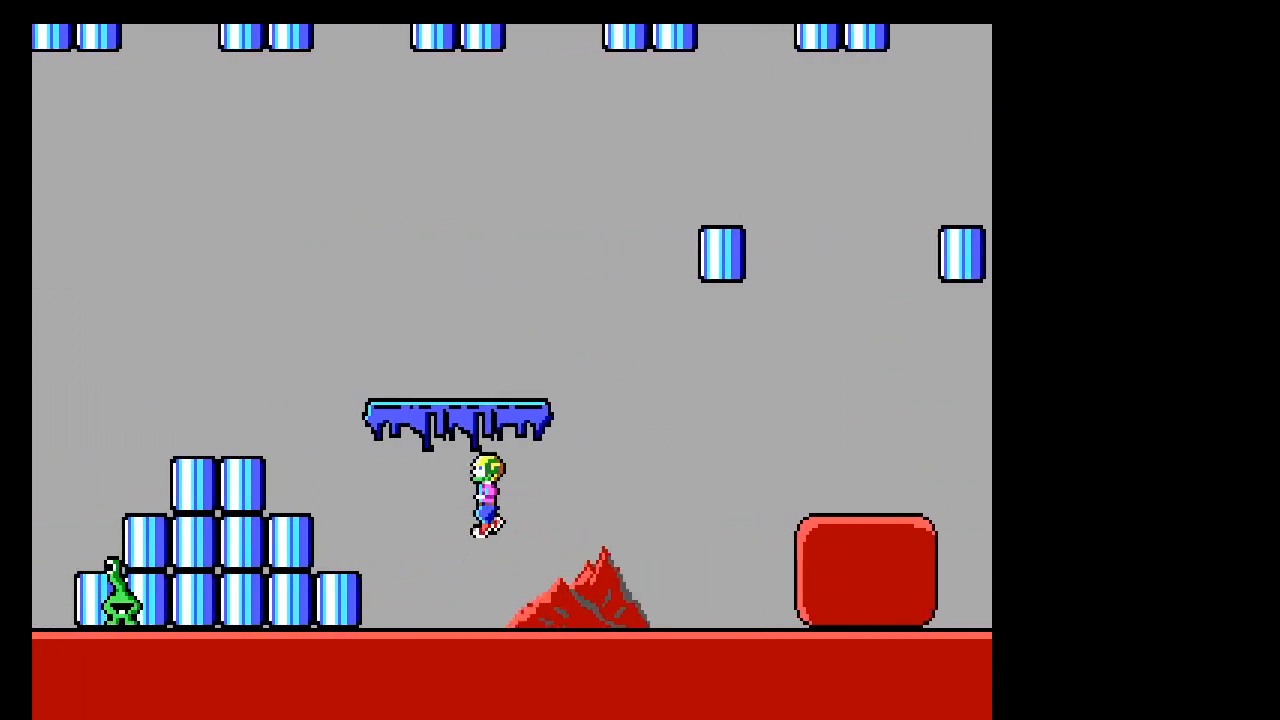
pyautogui.press('Right')
pyautogui.press('Right')
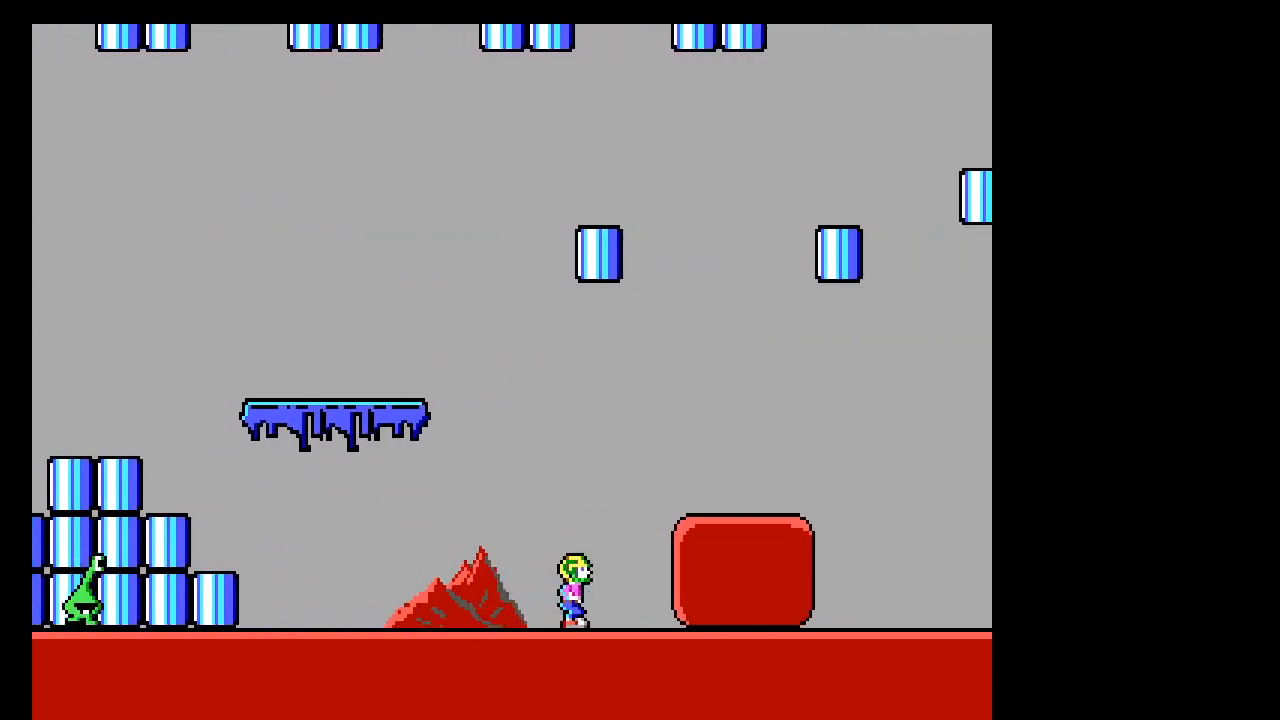
pyautogui.press('ctrl')
pyautogui.press('Right')
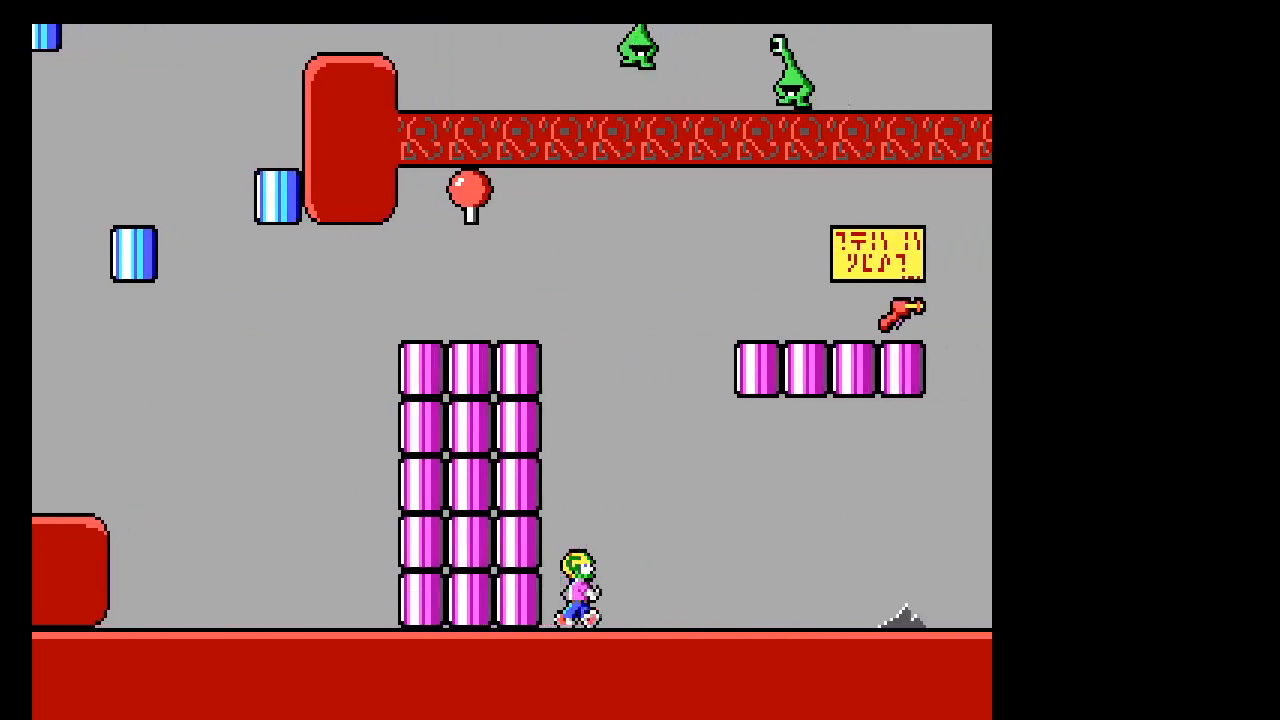
pyautogui.press('Left')
pyautogui.press('ctrl')
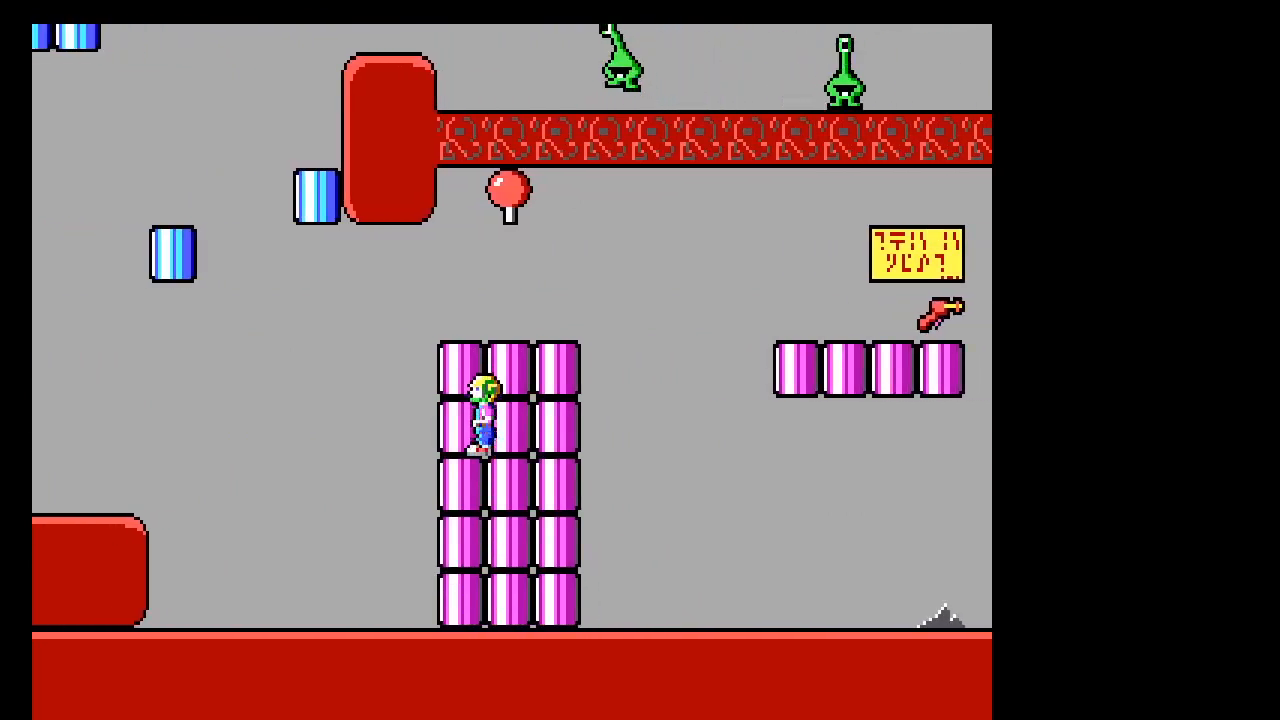
pyautogui.press('Right')
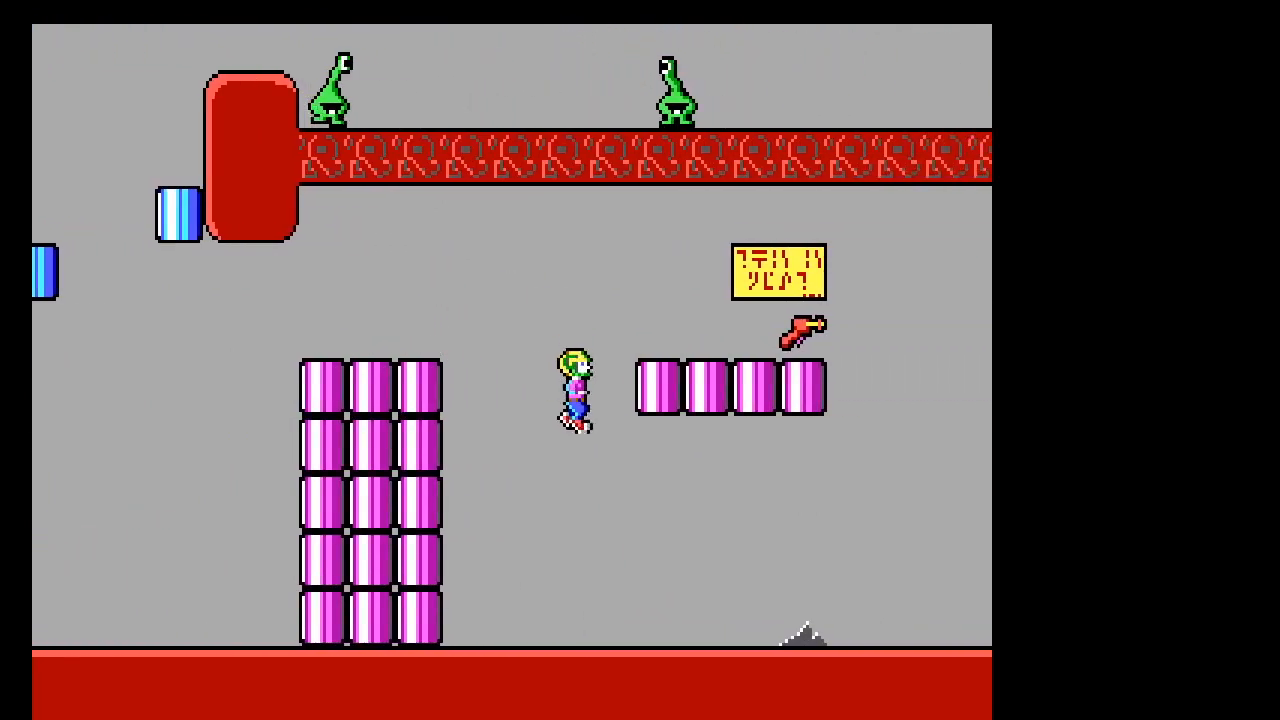
pyautogui.press('Right')
pyautogui.press('Left')
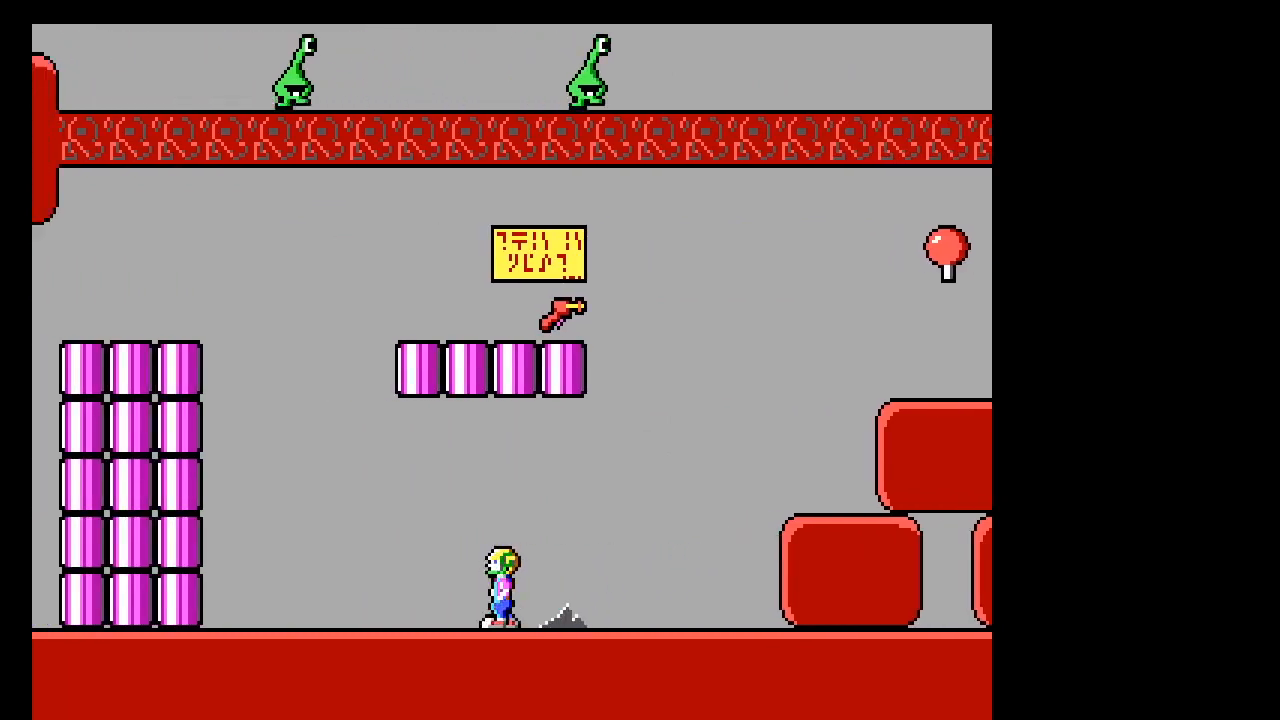
pyautogui.press('Right')
pyautogui.press('Right')
pyautogui.press('Left')
pyautogui.press('Right')
pyautogui.press('Right')
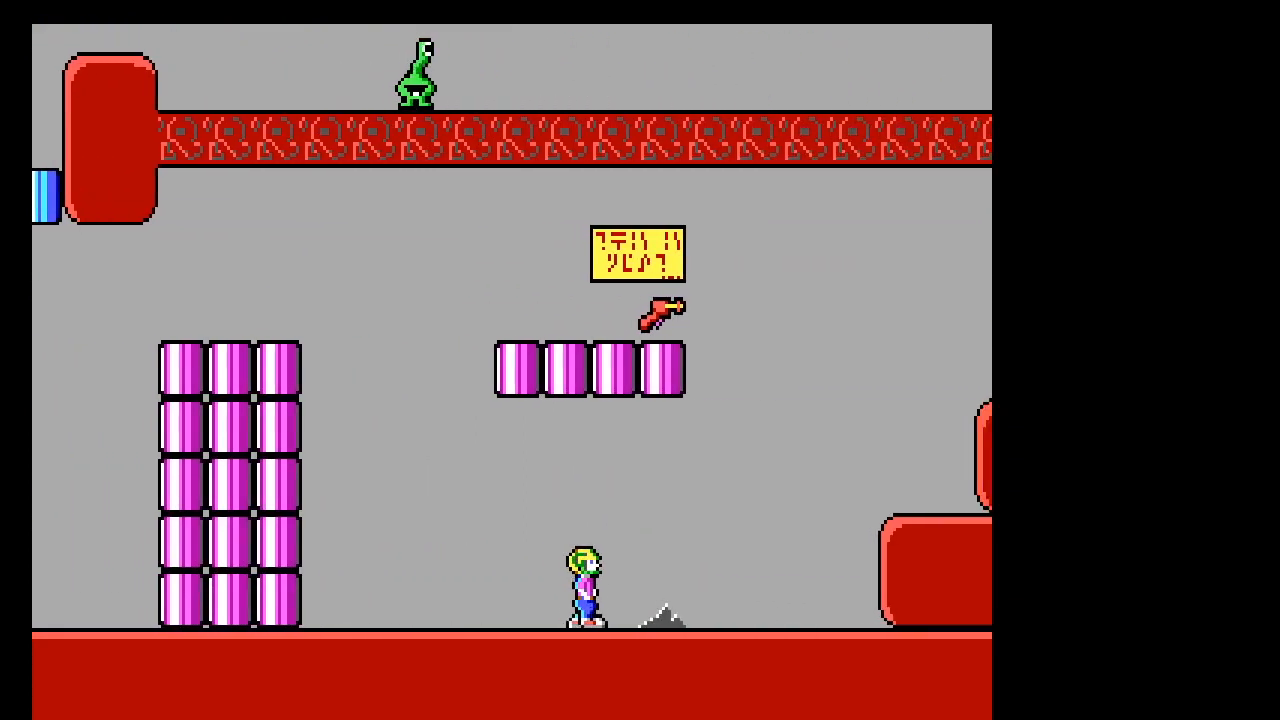
pyautogui.press('Left')
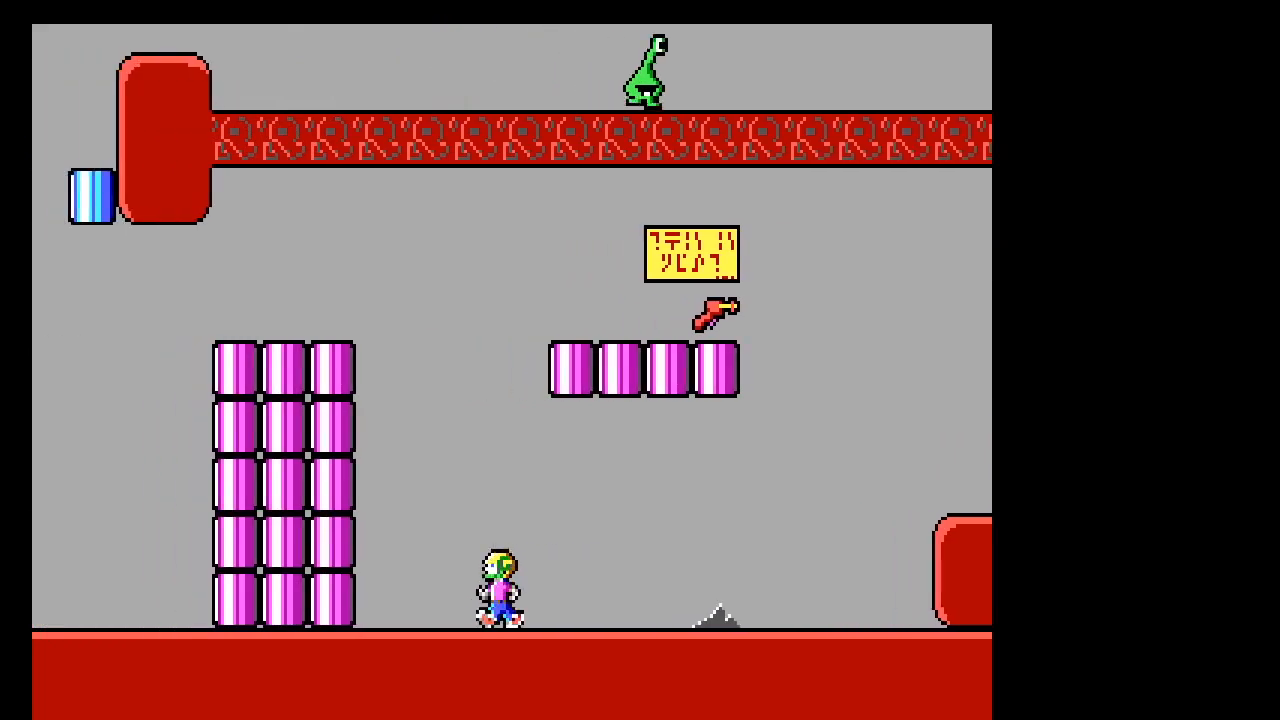
pyautogui.press('Left')
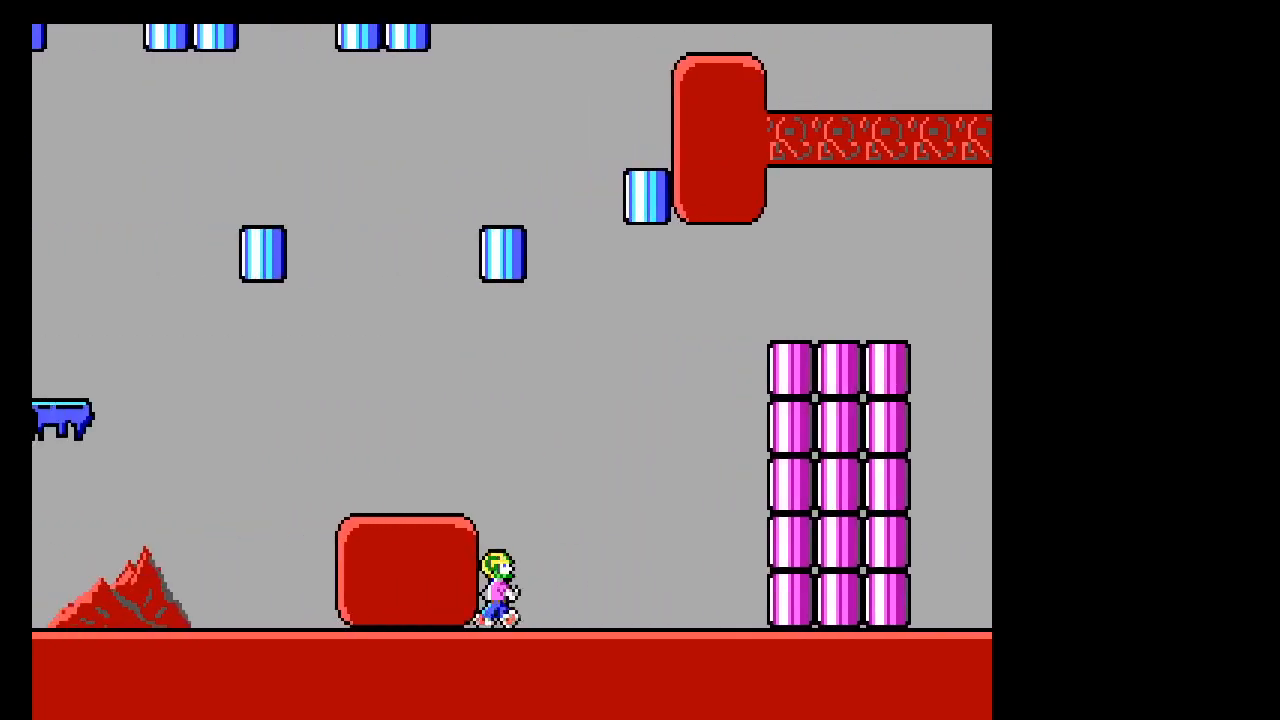
pyautogui.press('Right')
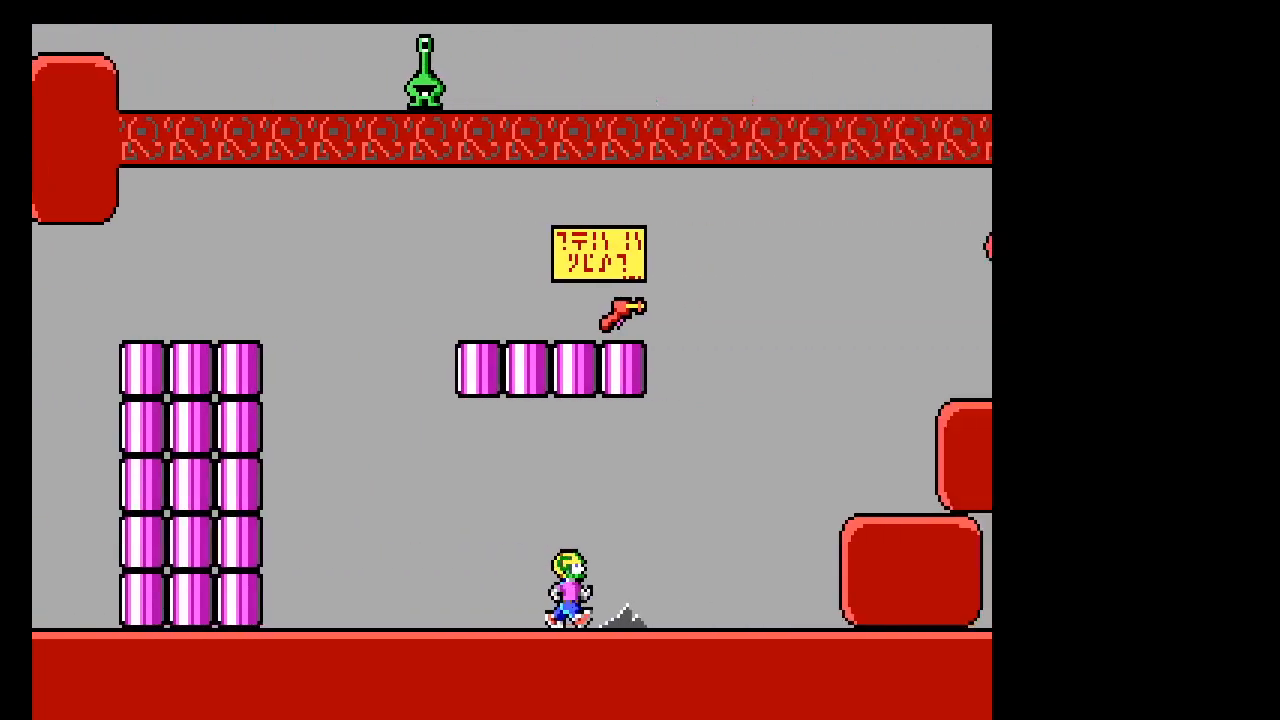
pyautogui.press('Right')
pyautogui.press('Left')
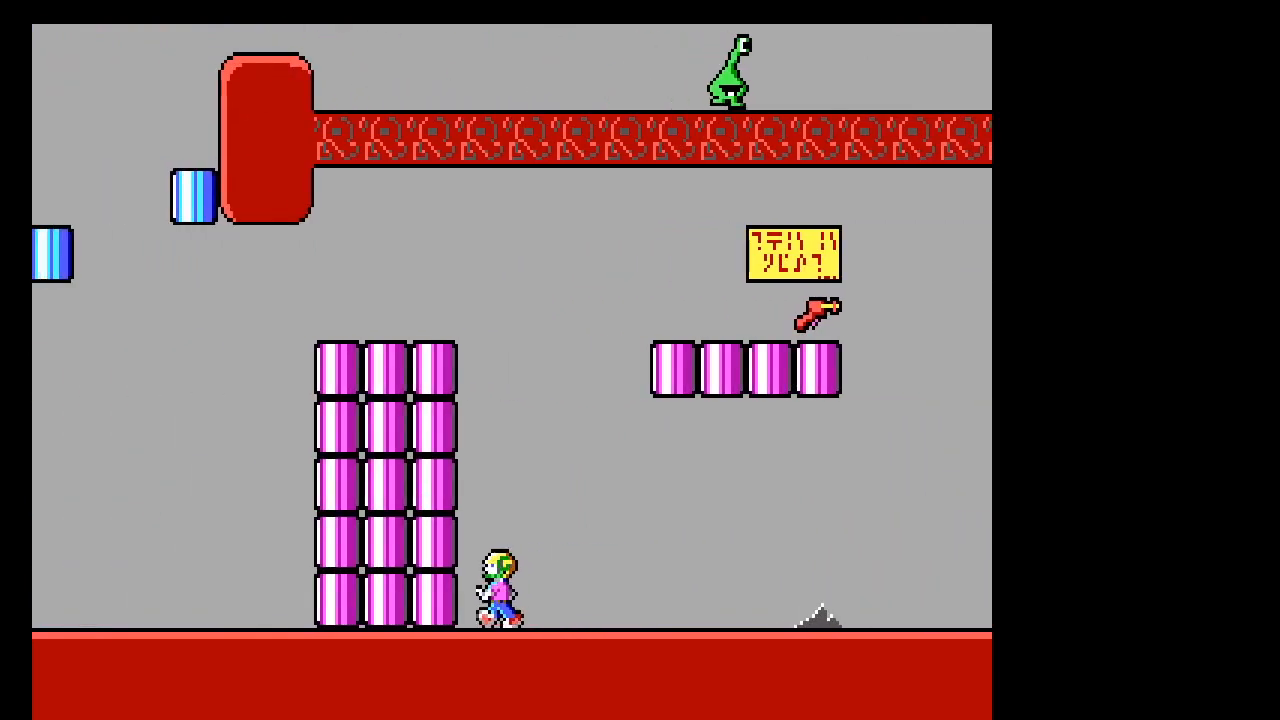
pyautogui.press('Left')
pyautogui.press('Right')
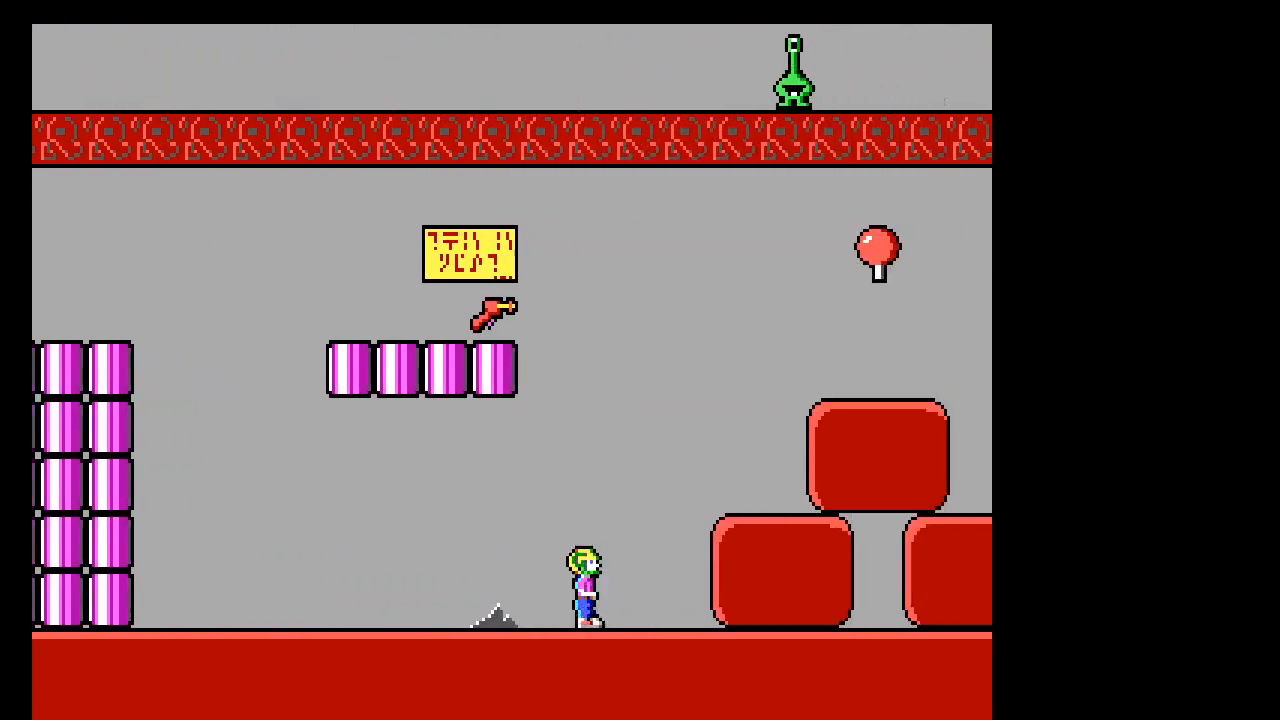
pyautogui.press('Right')
pyautogui.press('ctrl')
pyautogui.press('ctrl')
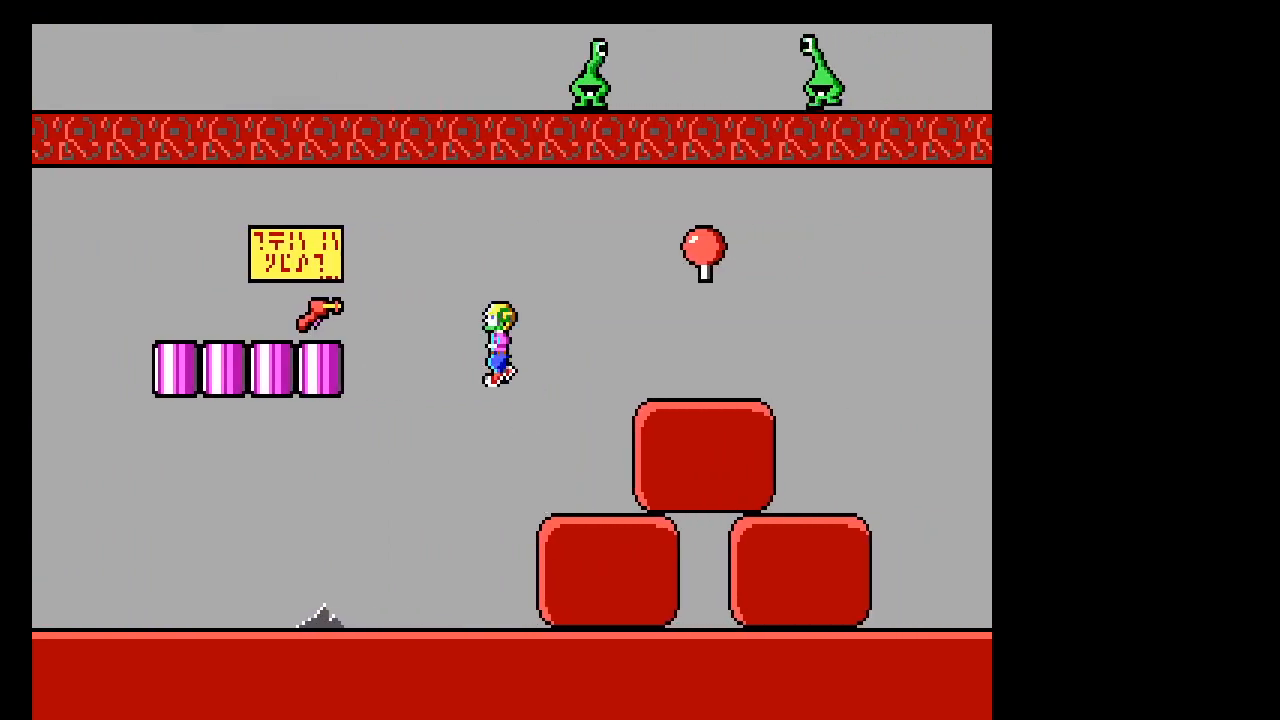
pyautogui.press('Left')
pyautogui.press('Right')
pyautogui.press('Right')
pyautogui.press('Right')
pyautogui.press('ctrl')
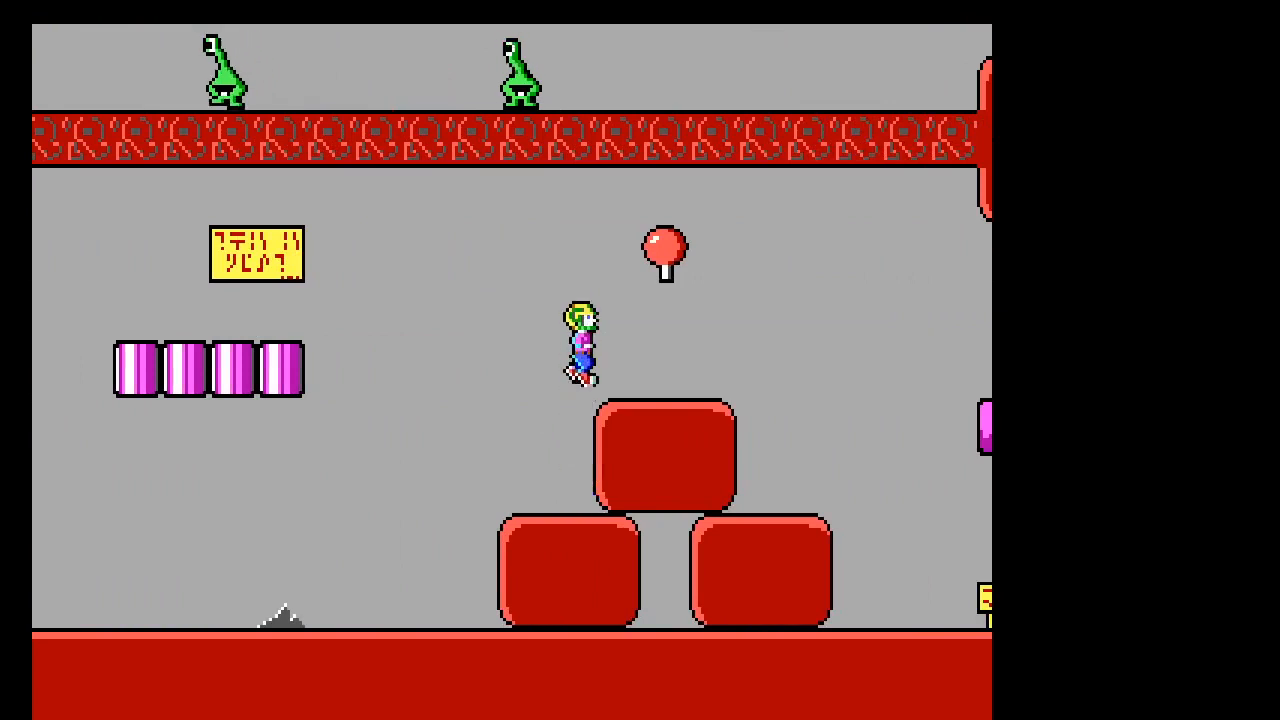
pyautogui.press('Right')
pyautogui.press('ctrl')
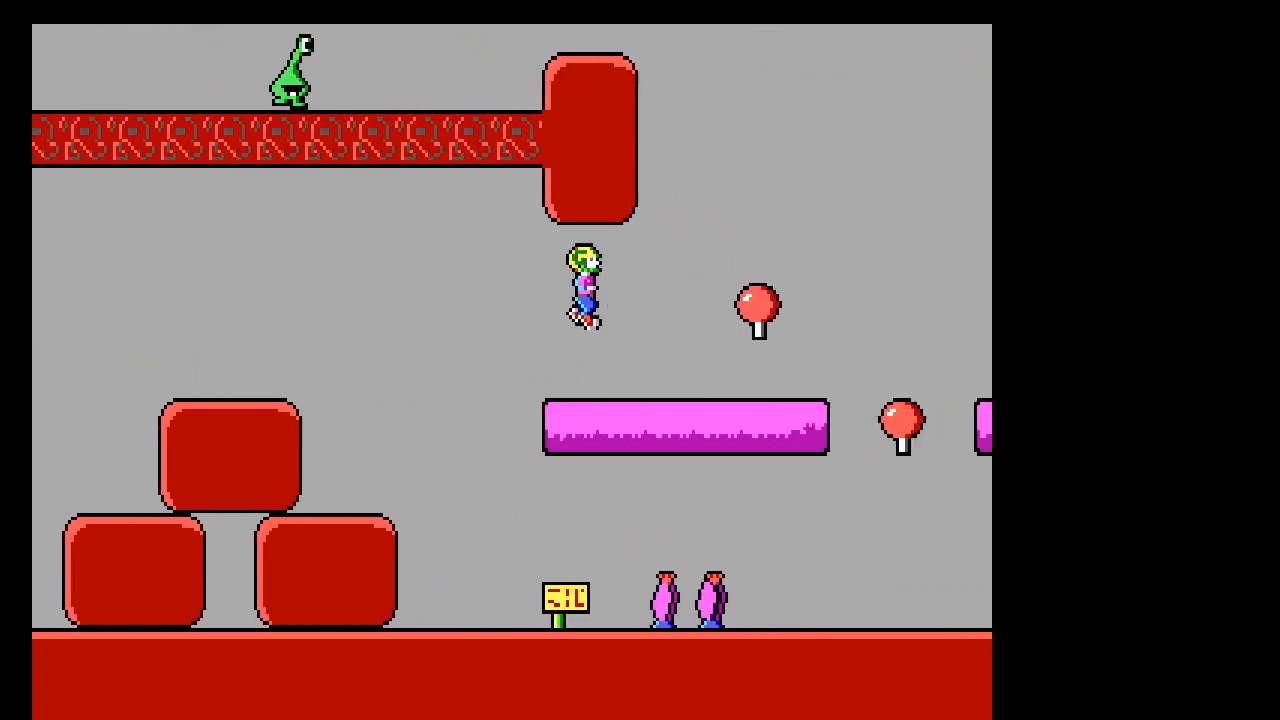
pyautogui.press('ctrl')
pyautogui.press('Right')
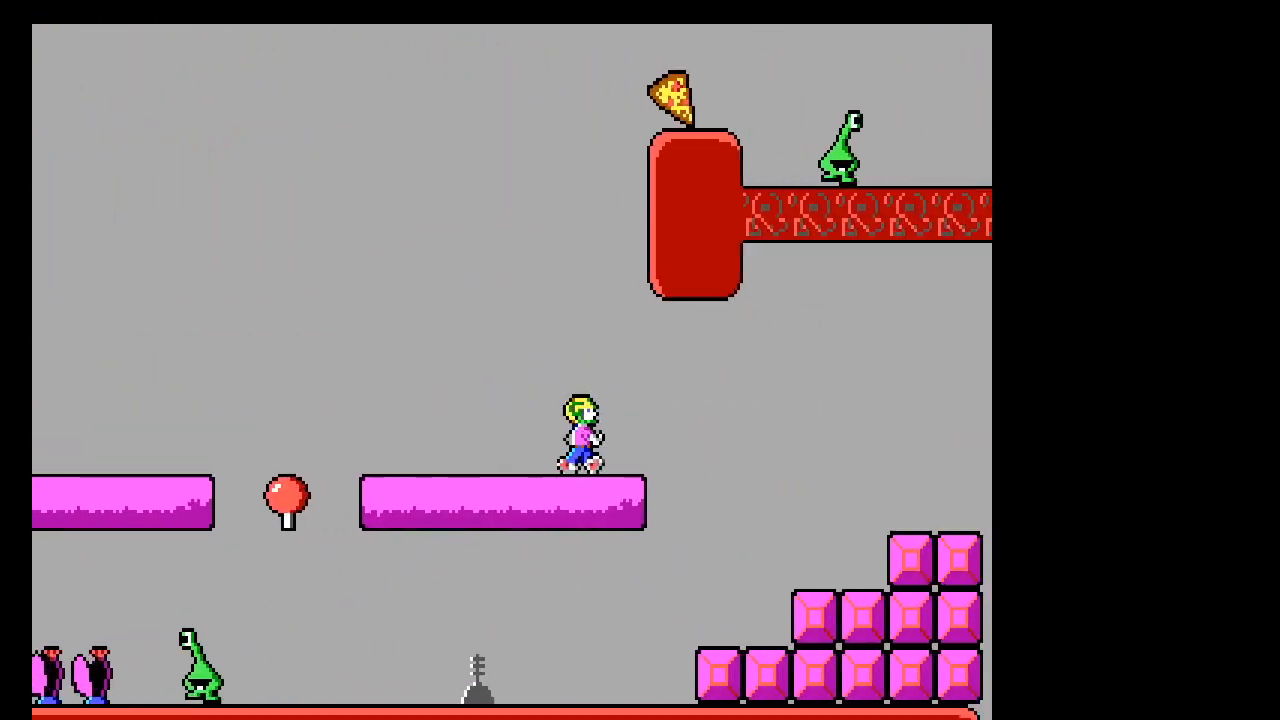
pyautogui.press('Right')
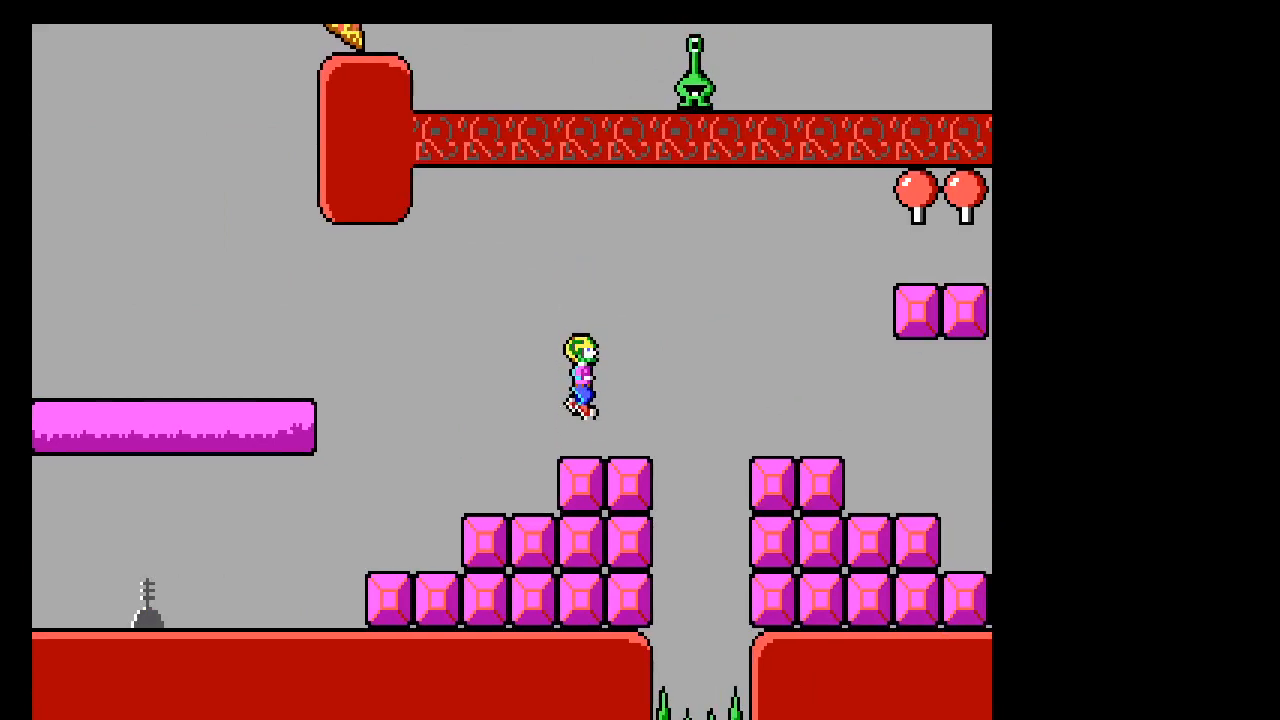
pyautogui.press('ctrl')
pyautogui.press('Right')
pyautogui.press('ctrl')
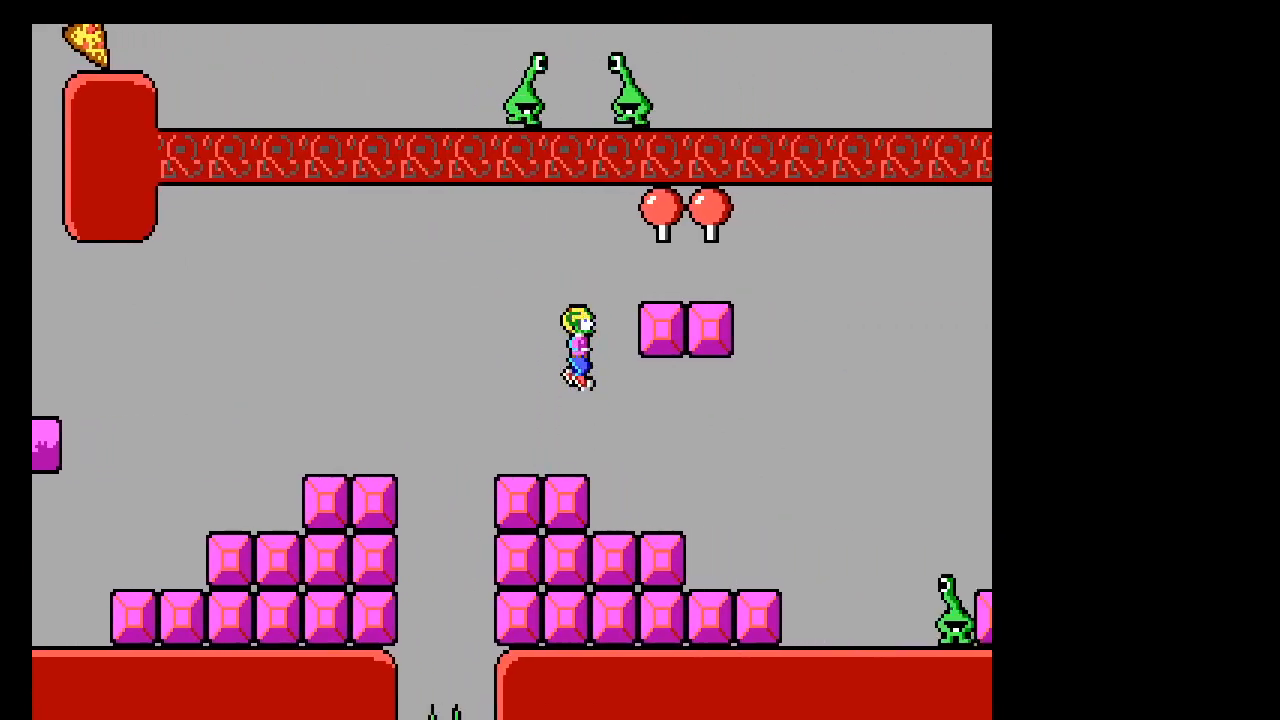
pyautogui.press('Right')
pyautogui.press('ctrl')
pyautogui.press('Right')
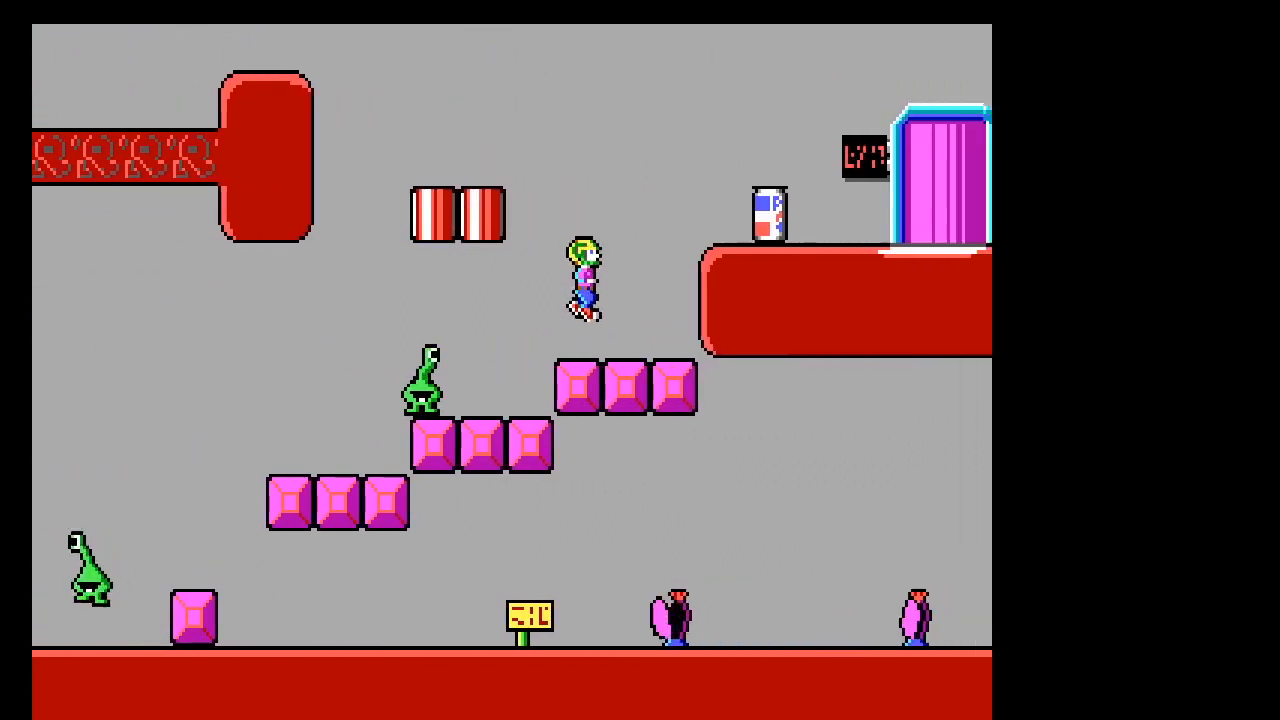
pyautogui.press('ctrl')
pyautogui.press('Right')
pyautogui.press('Left')
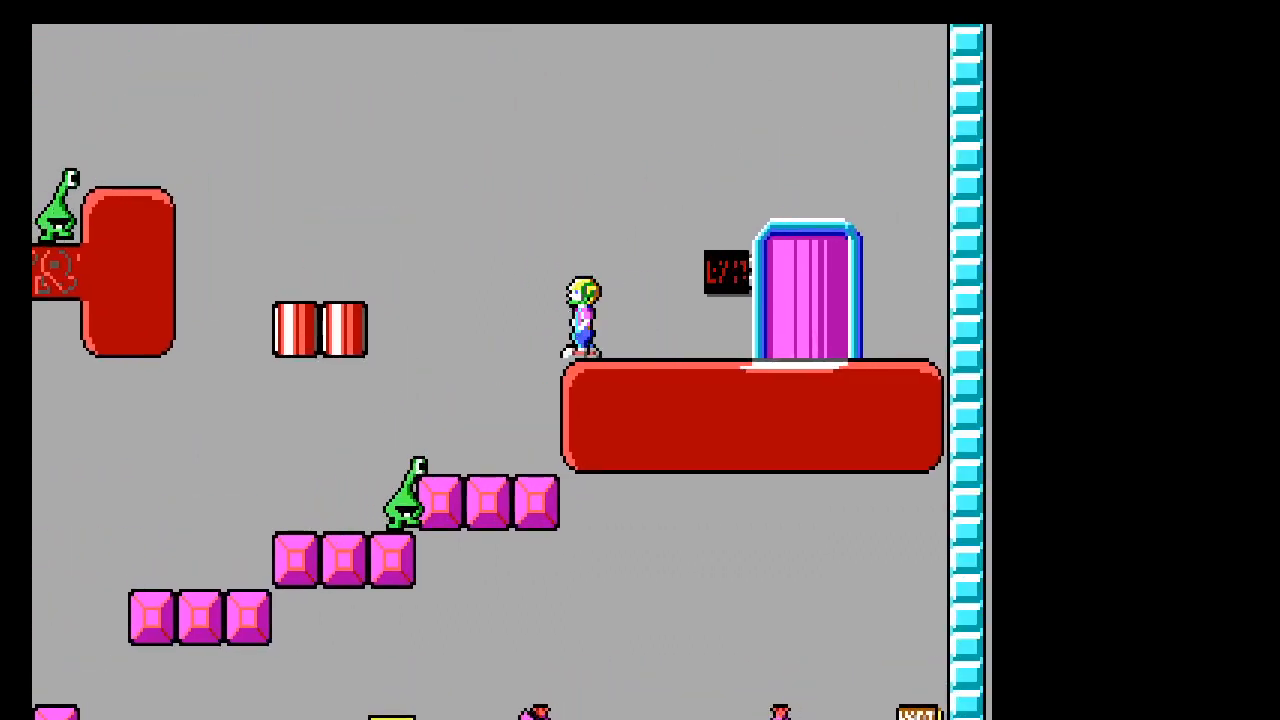
pyautogui.press('ctrl')
pyautogui.press('ctrl')
pyautogui.press('Left')
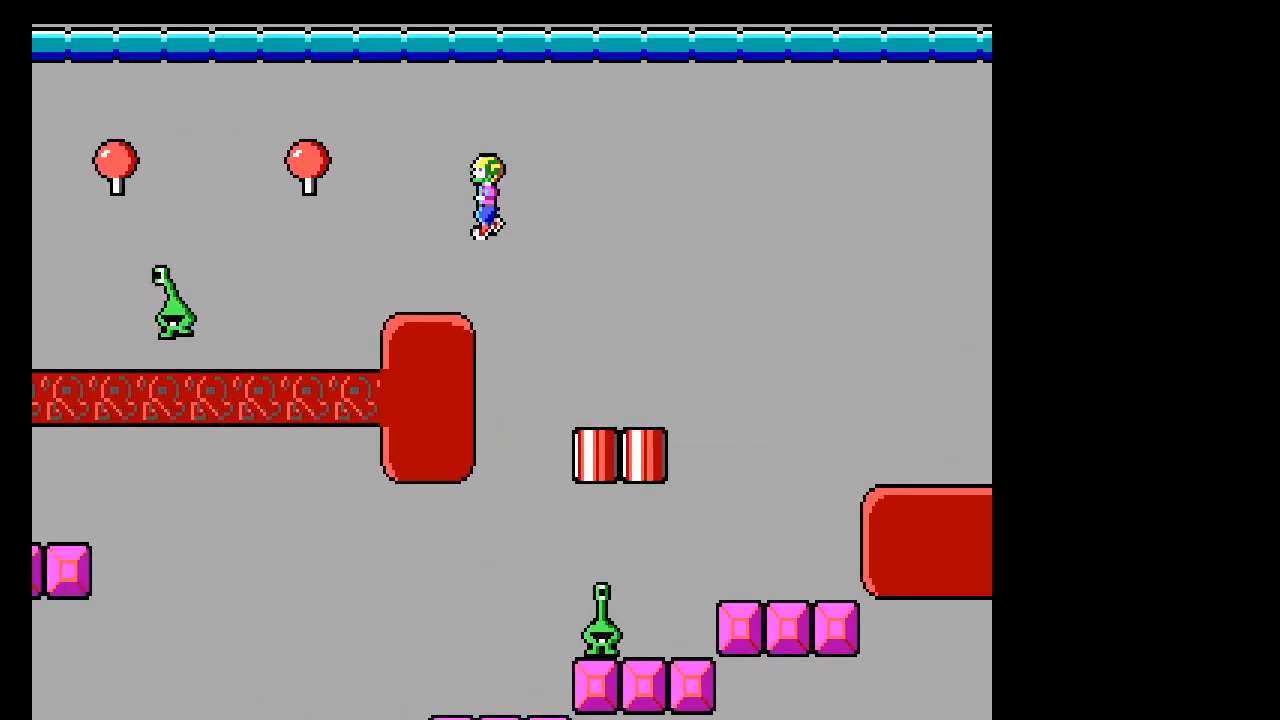
pyautogui.press('ctrl')
pyautogui.press('Left')
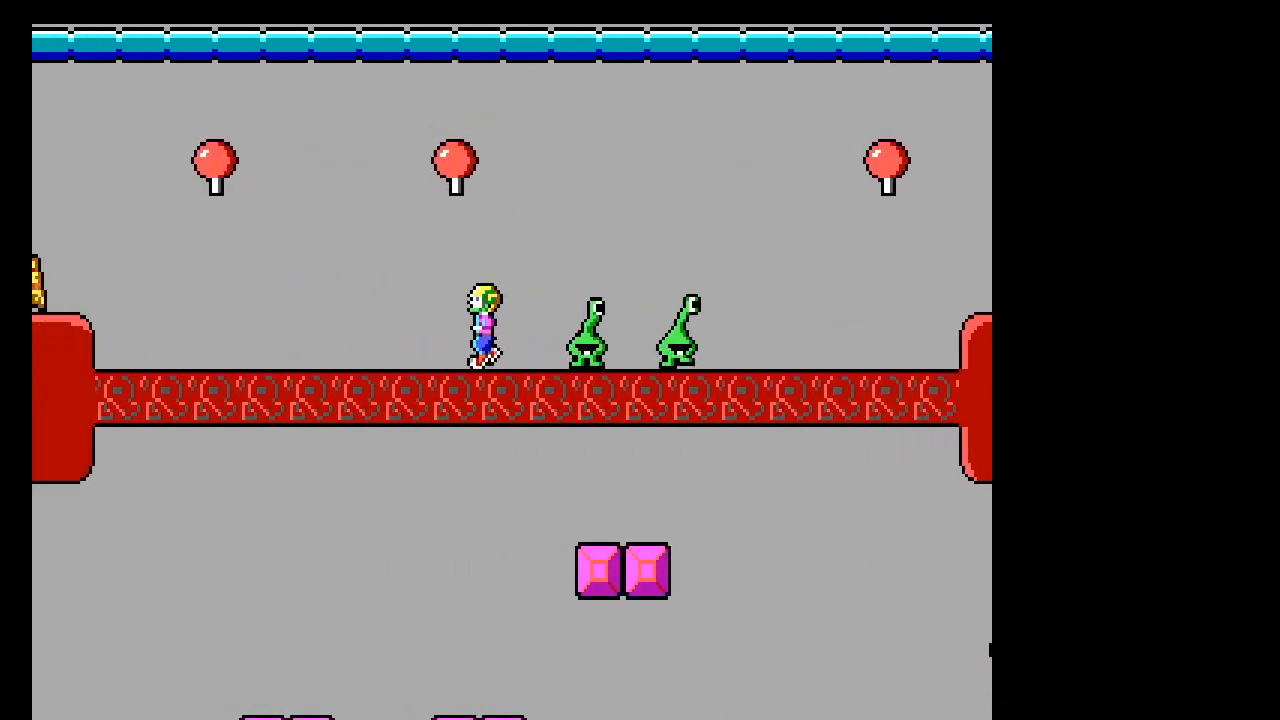
pyautogui.press('ctrl')
pyautogui.press('ctrl')
pyautogui.press('Left')
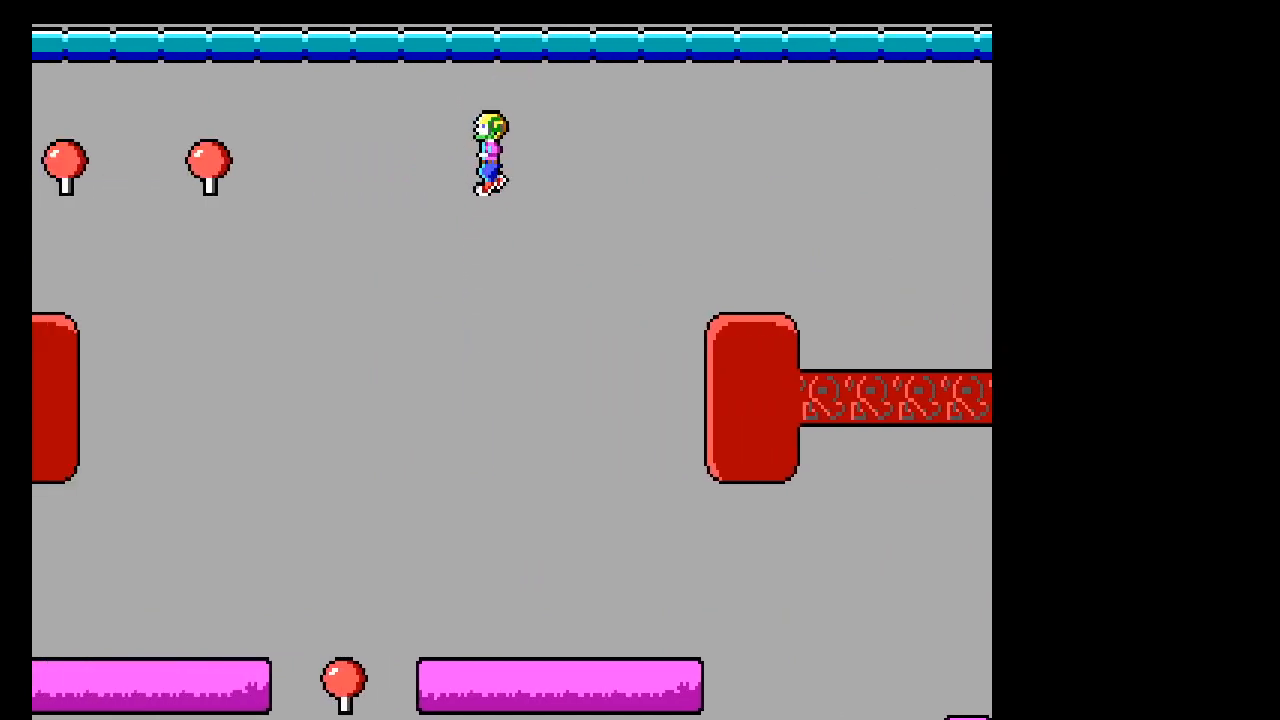
pyautogui.press('Right')
pyautogui.press('Right')
pyautogui.press('ctrl')
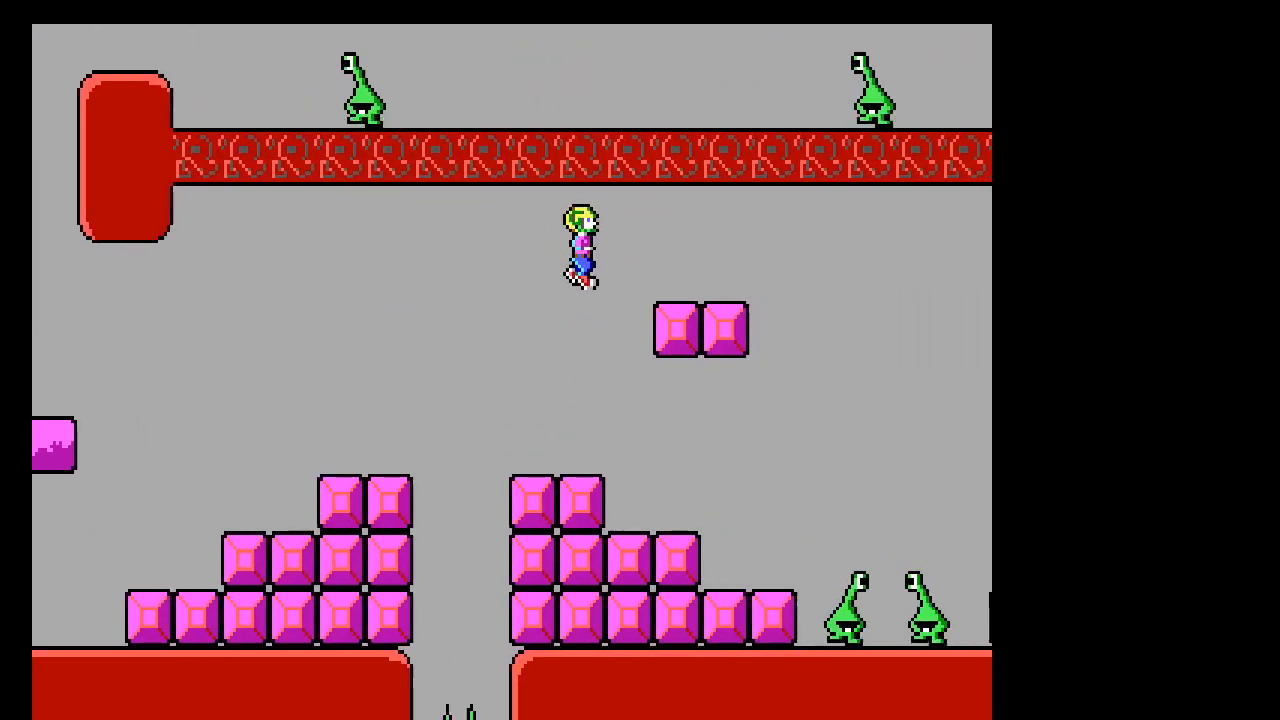
pyautogui.press('Left')
pyautogui.press('ctrl')
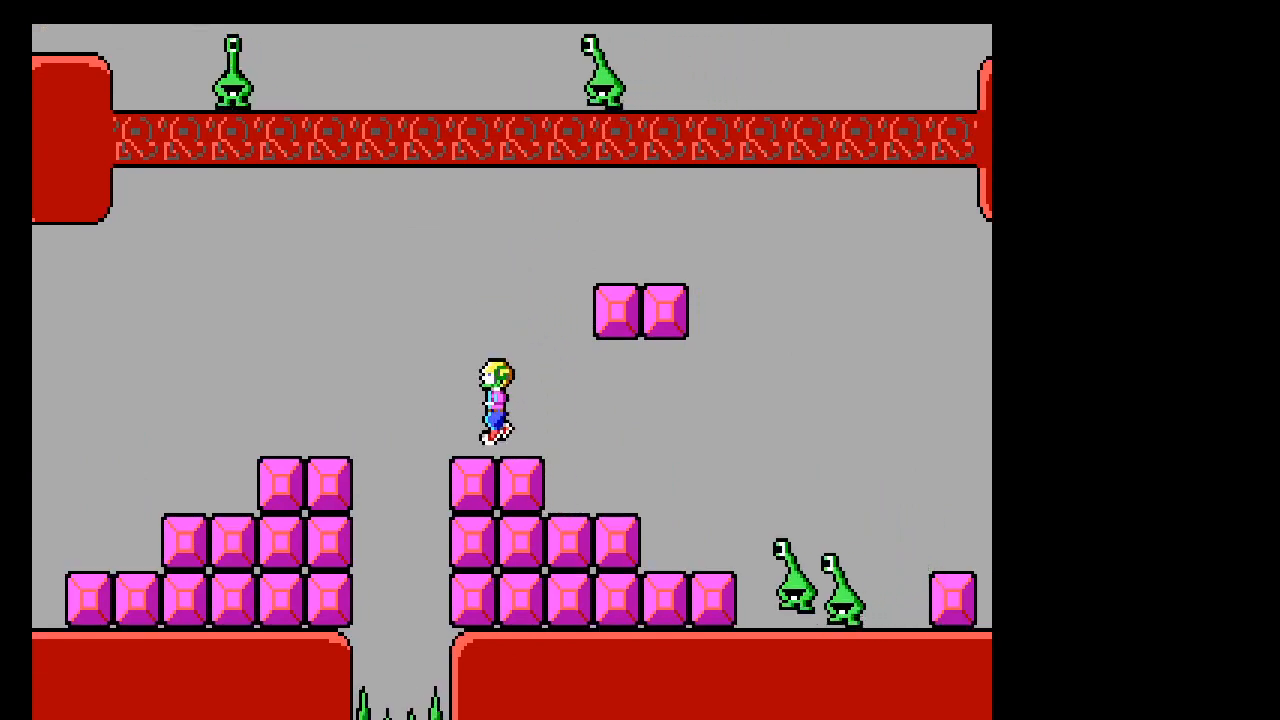
pyautogui.press('Right')
pyautogui.press('ctrl')
pyautogui.press('Right')
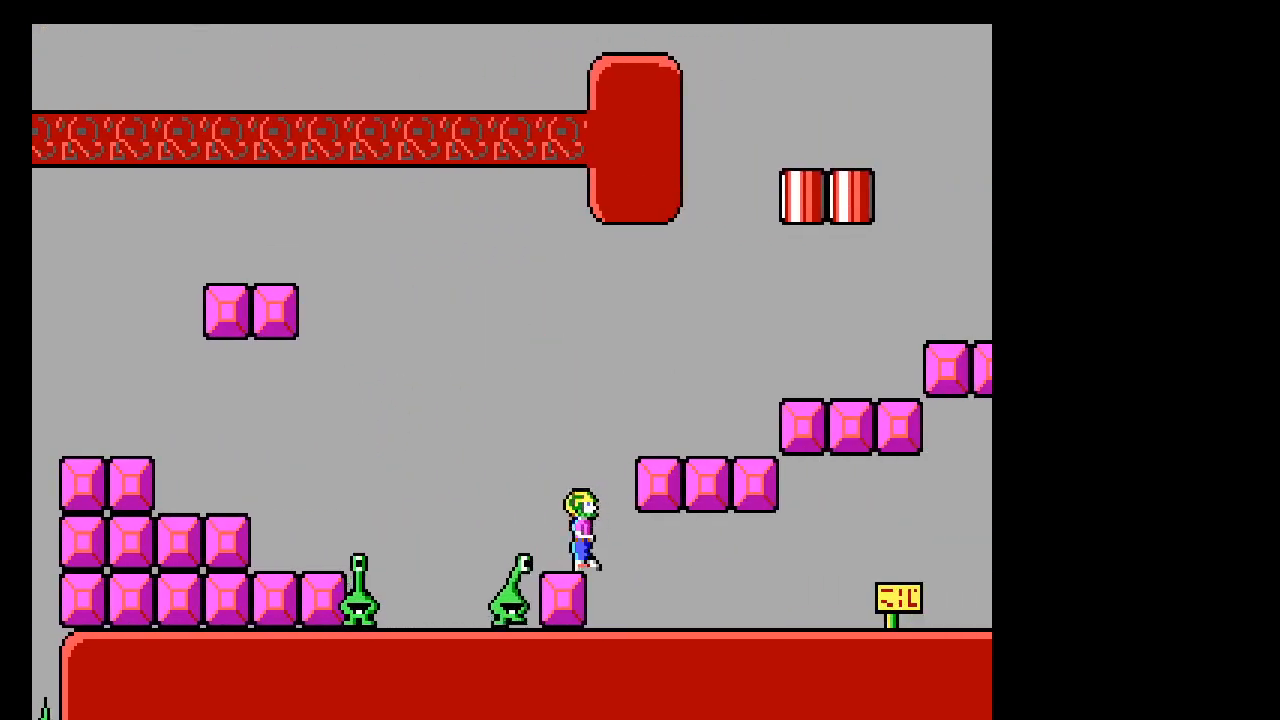
# Step: Jump Keen up the pink block steps to the exit door platform and walk him back down to the ground
pyautogui.press('ctrl')
pyautogui.press('ctrl')
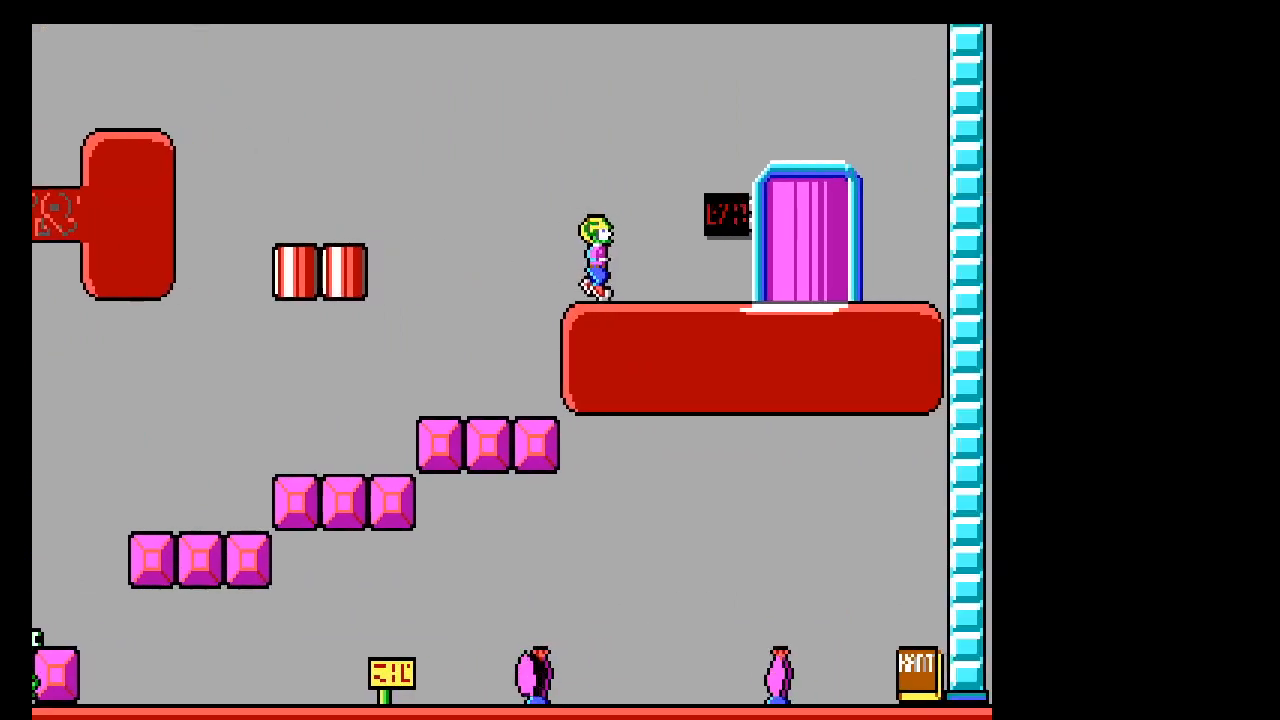
pyautogui.press('Left')
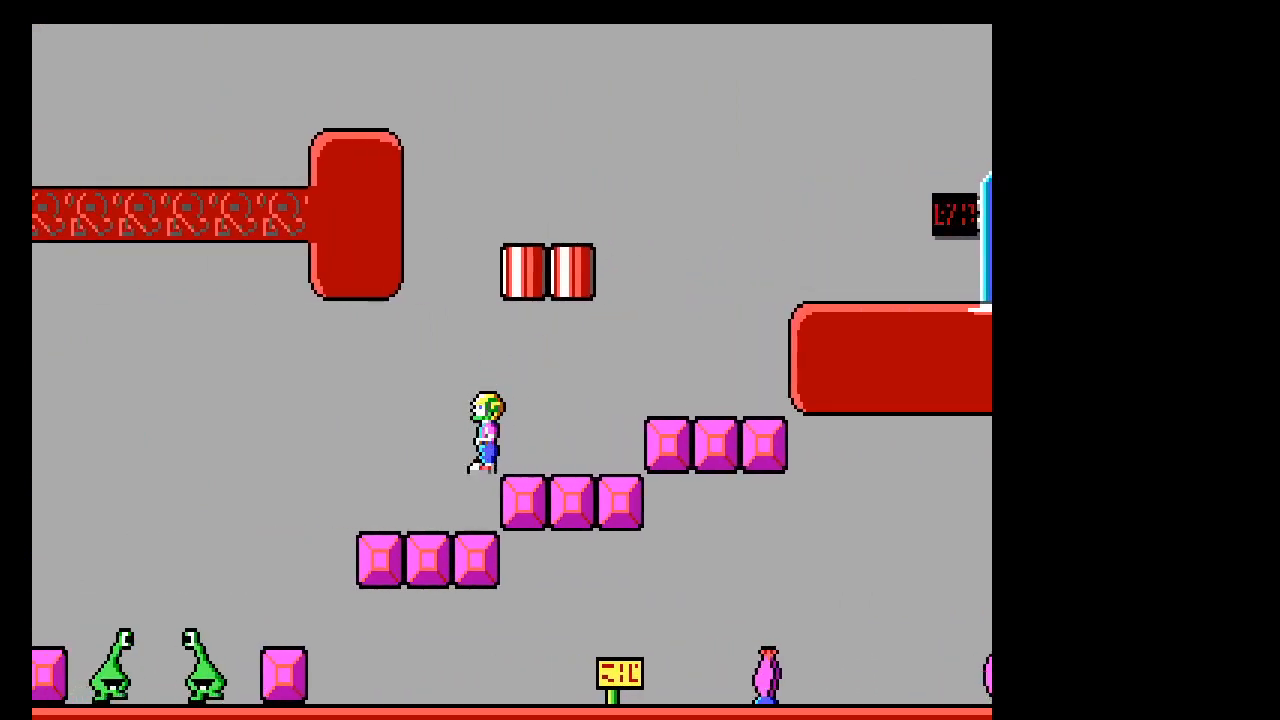
pyautogui.press('Left')
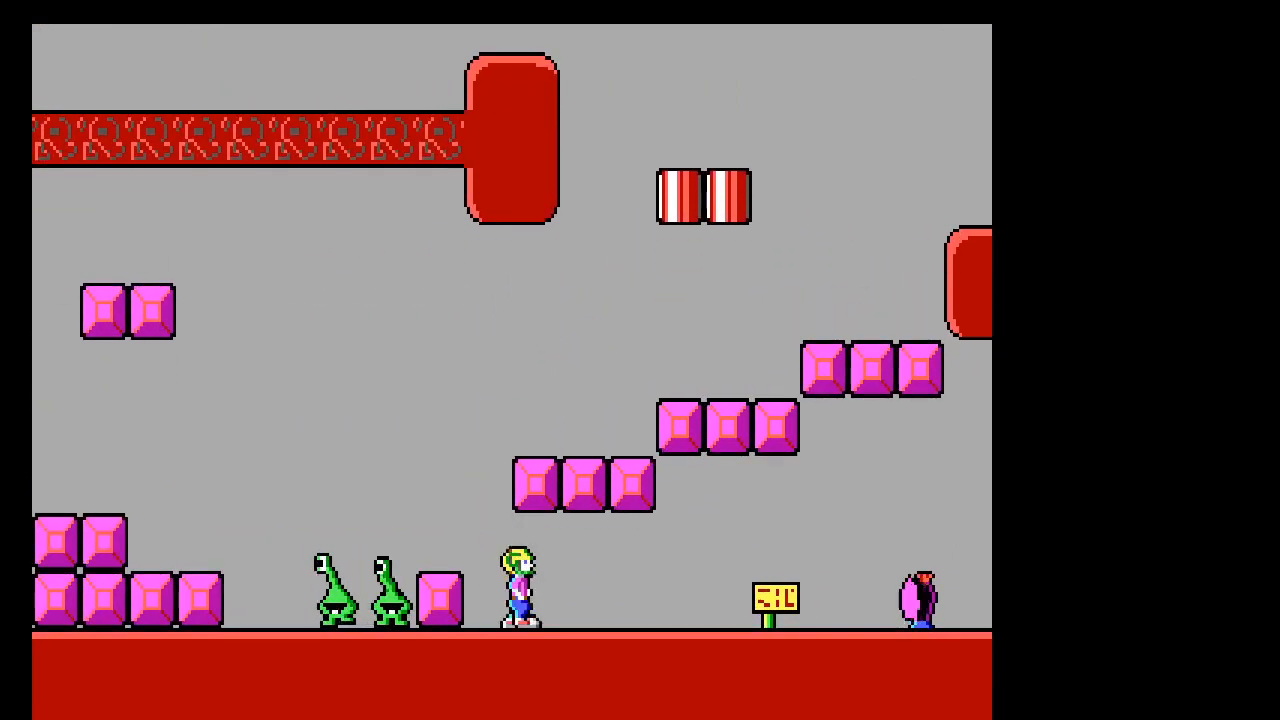
# Step: Run and jump Keen around the ground below the exit platform, and quit the game from the world map
pyautogui.press('Right')
pyautogui.press('ctrl')
pyautogui.press('Right')
pyautogui.press('ctrl')
pyautogui.press('Left')
pyautogui.press('ctrl')
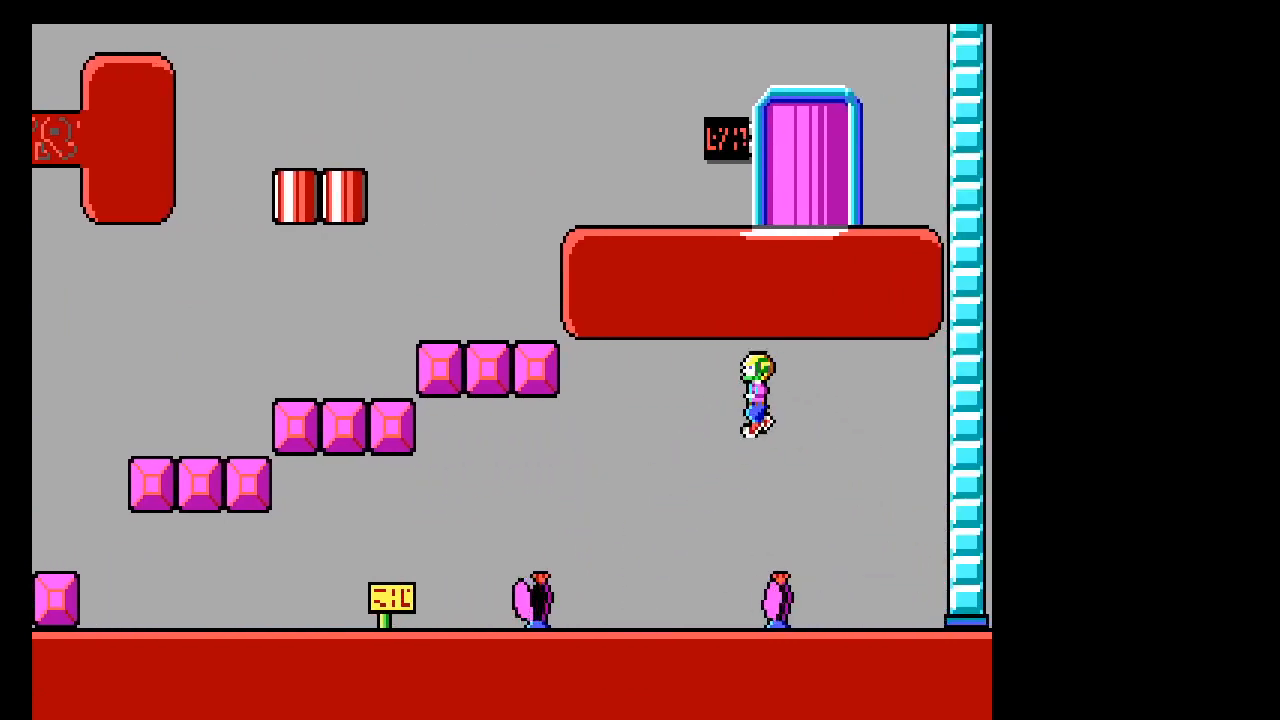
pyautogui.press('ctrl')
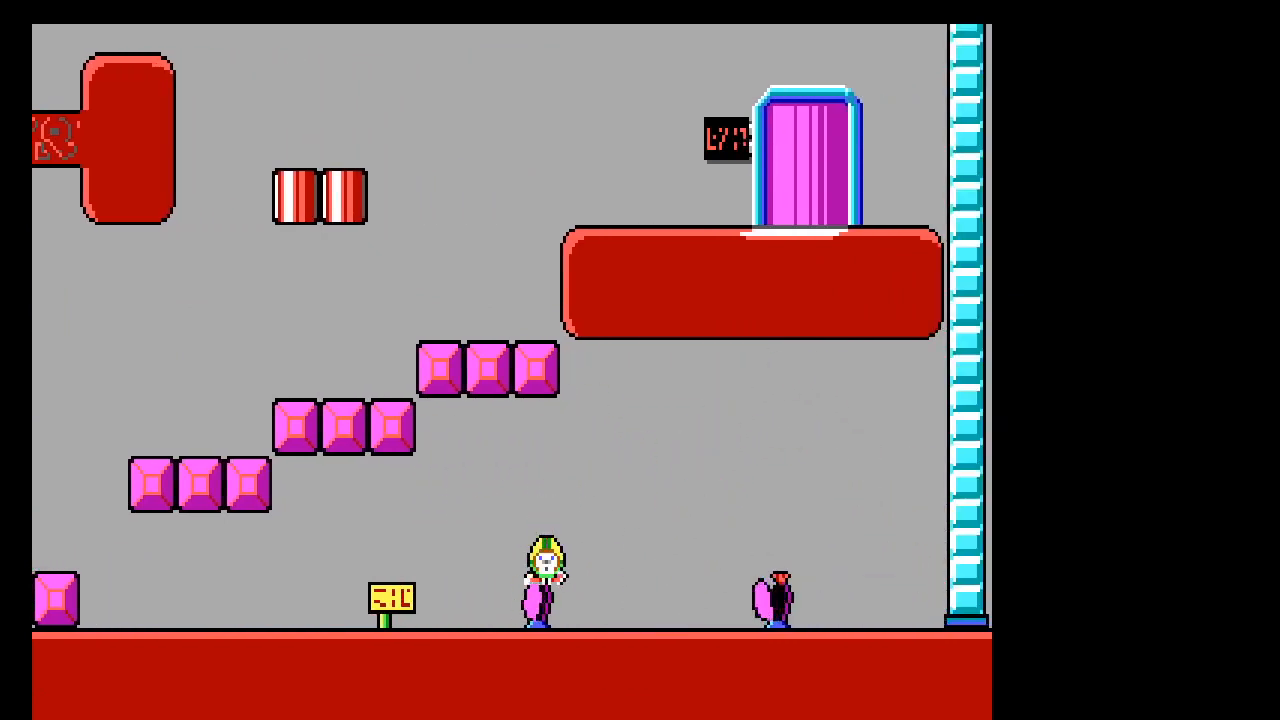
pyautogui.press('ctrl')
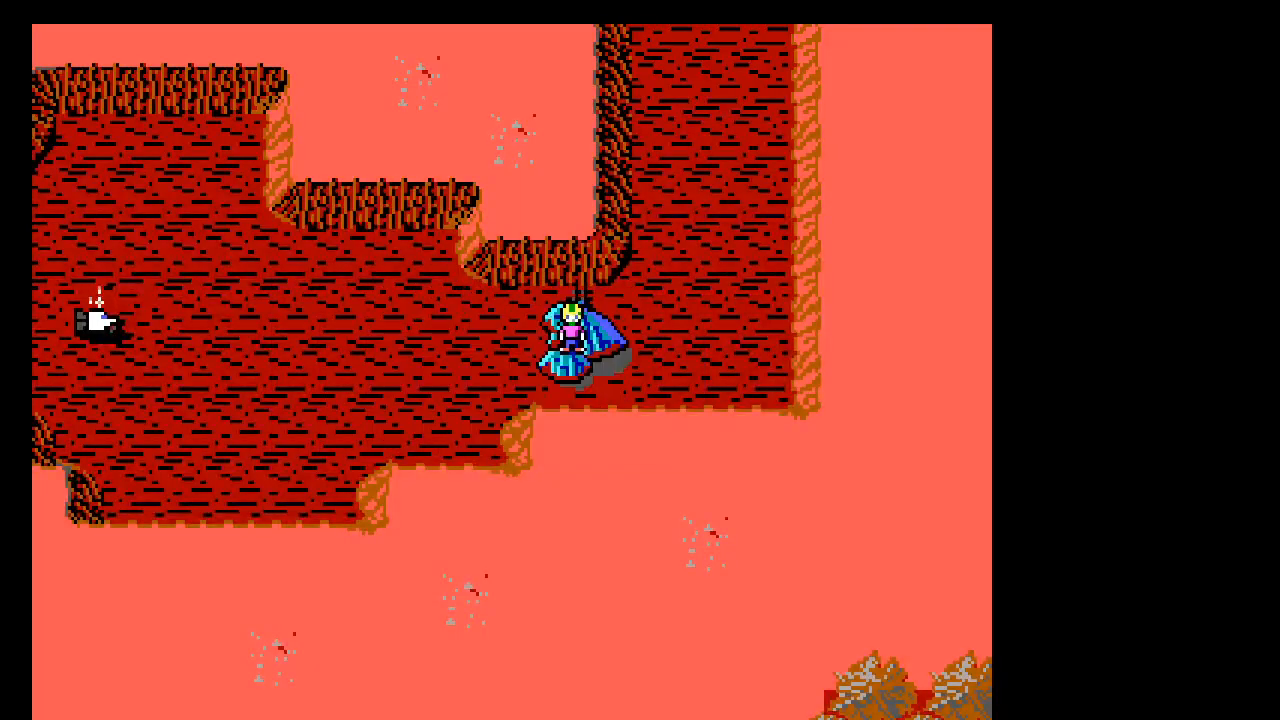
pyautogui.press('Escape')
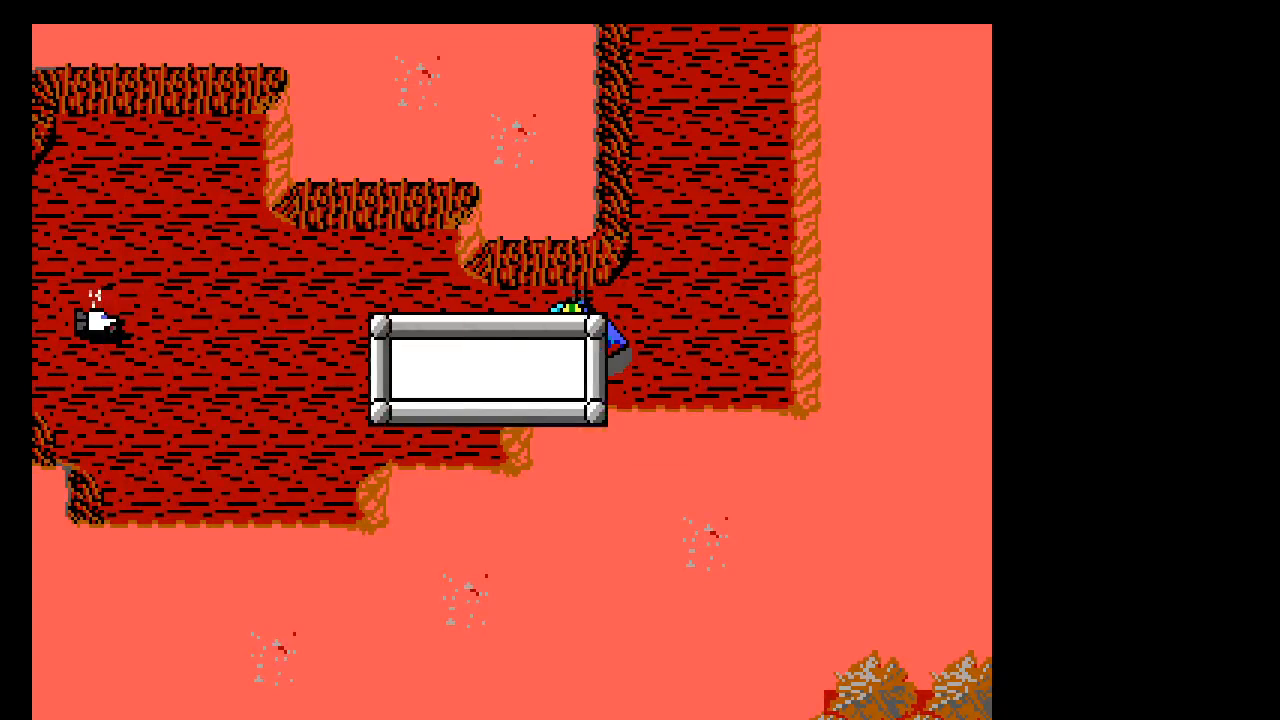
pyautogui.press('t')
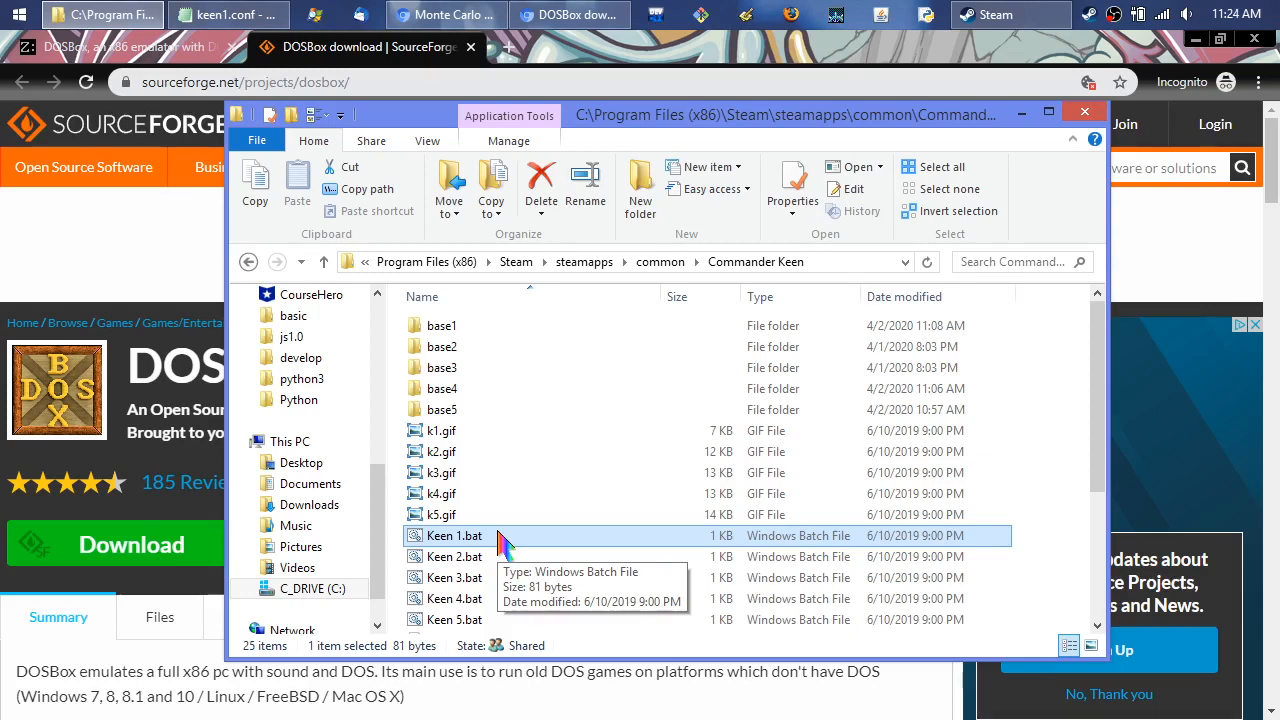
# Step: Open keen1.conf from the base1 folder, review its sdl, dosbox, render and cpu settings, and close the file
pyautogui.doubleClick(441, 327)
pyautogui.scroll(-2, 520, 520)
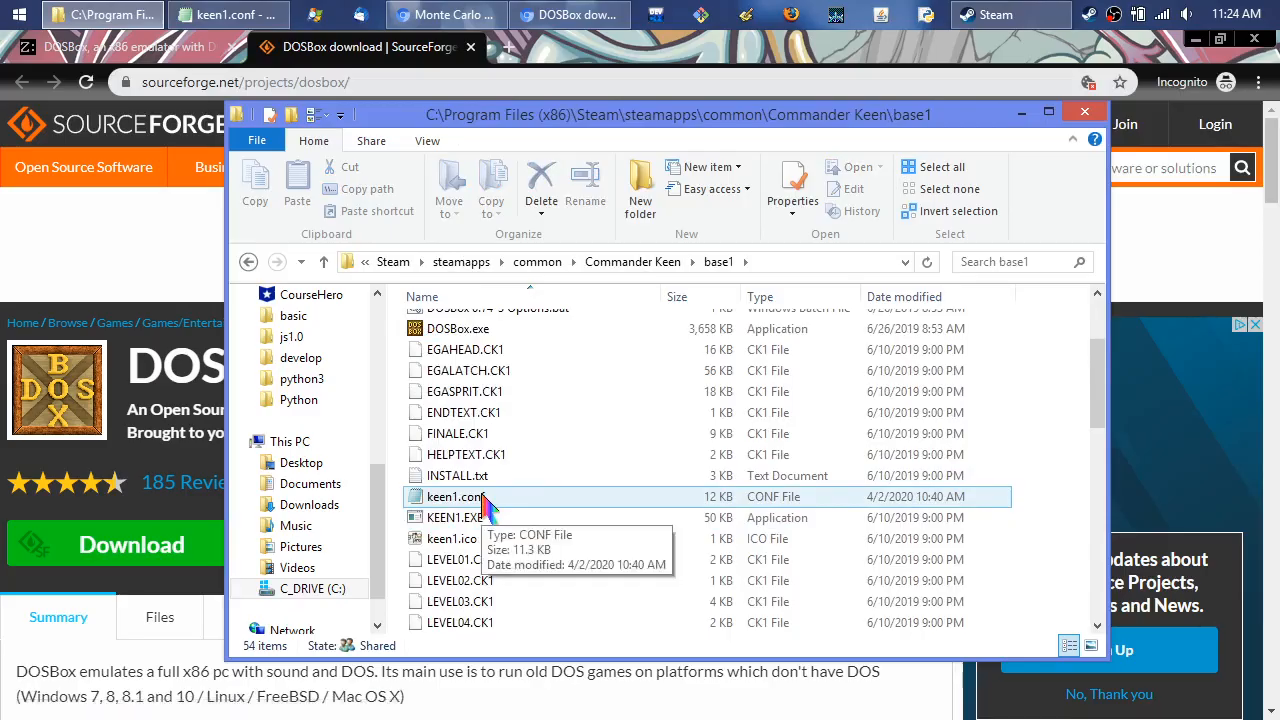
pyautogui.doubleClick(487, 497)
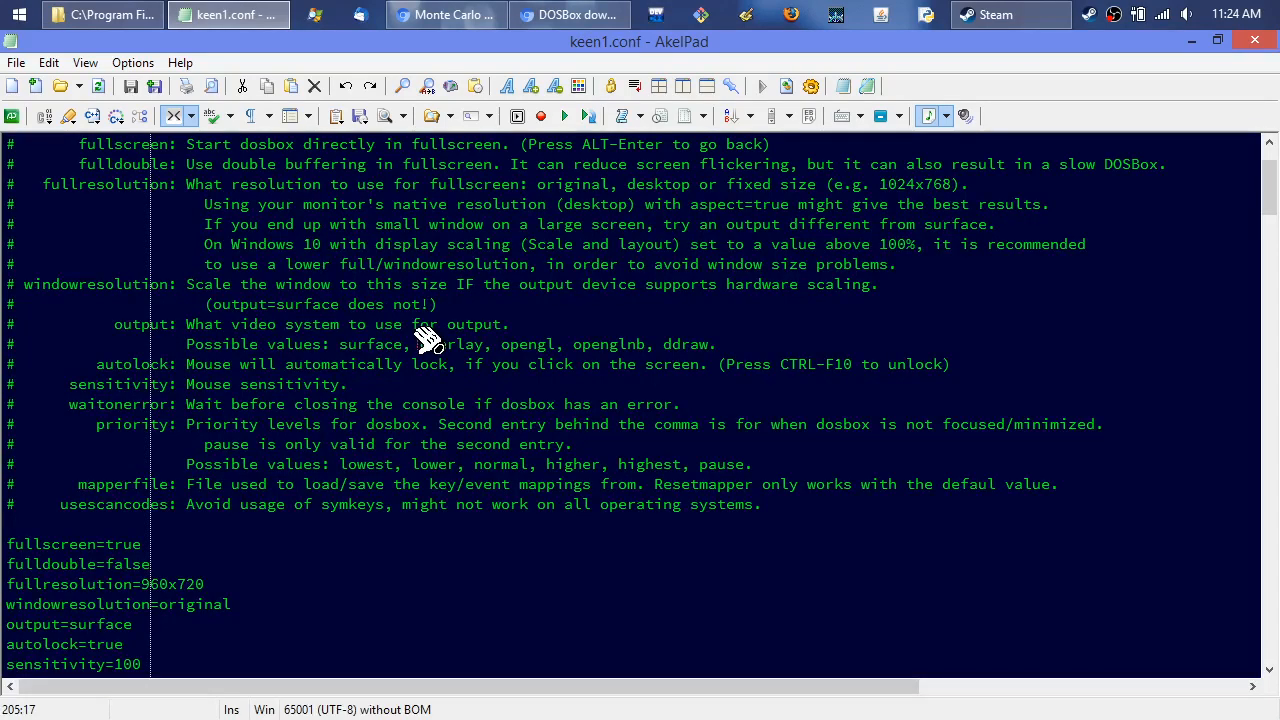
pyautogui.scroll(2, 428, 340)
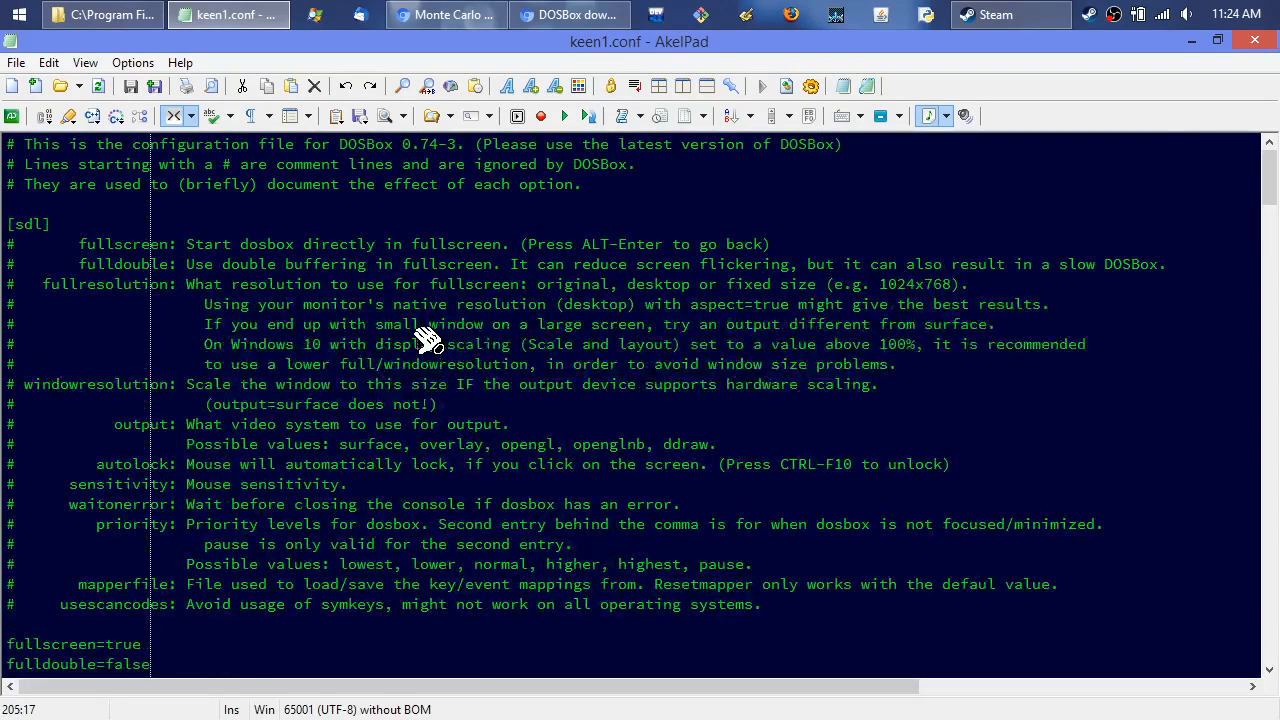
pyautogui.scroll(-5, 428, 340)
pyautogui.scroll(-11, 428, 340)
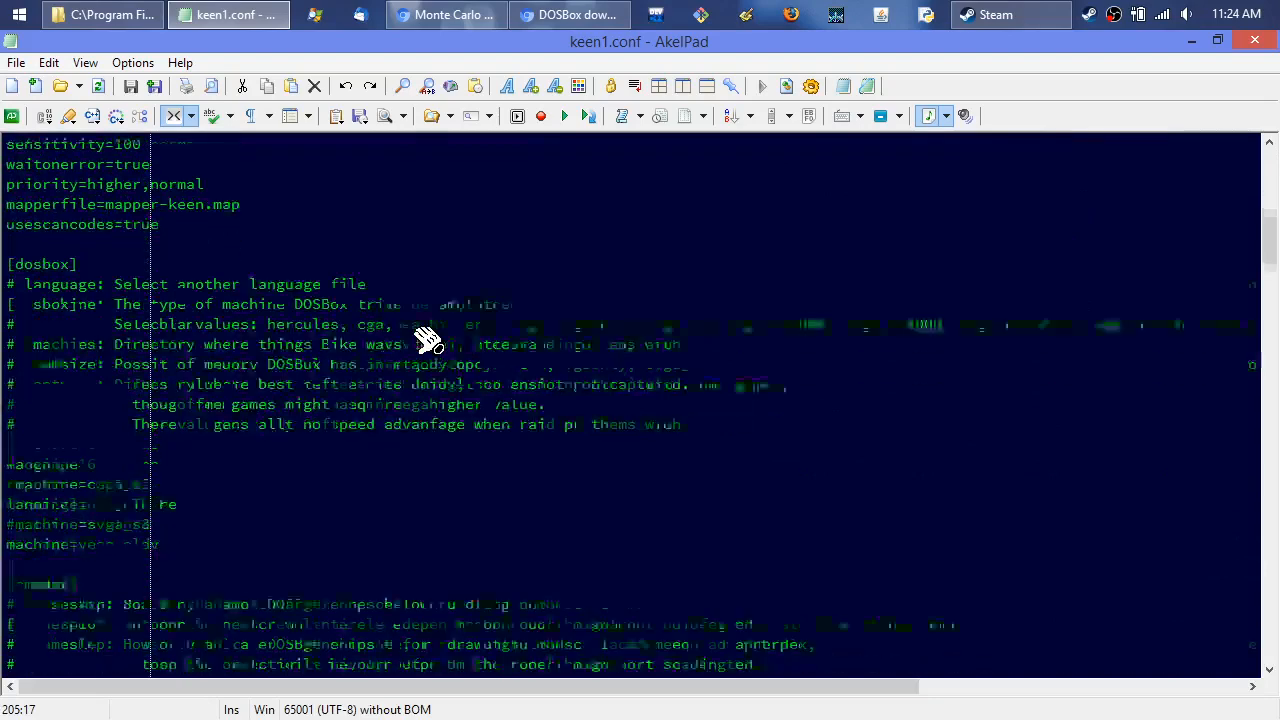
pyautogui.scroll(-2, 428, 340)
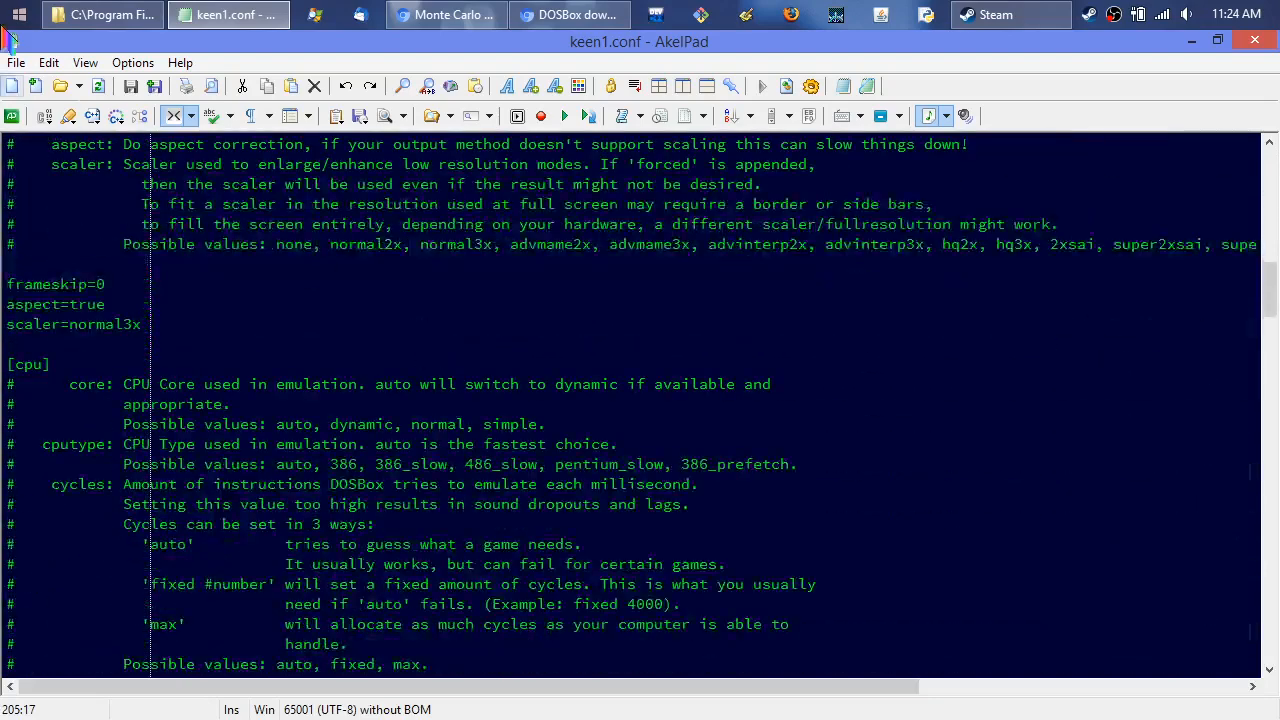
pyautogui.doubleClick(11, 41)
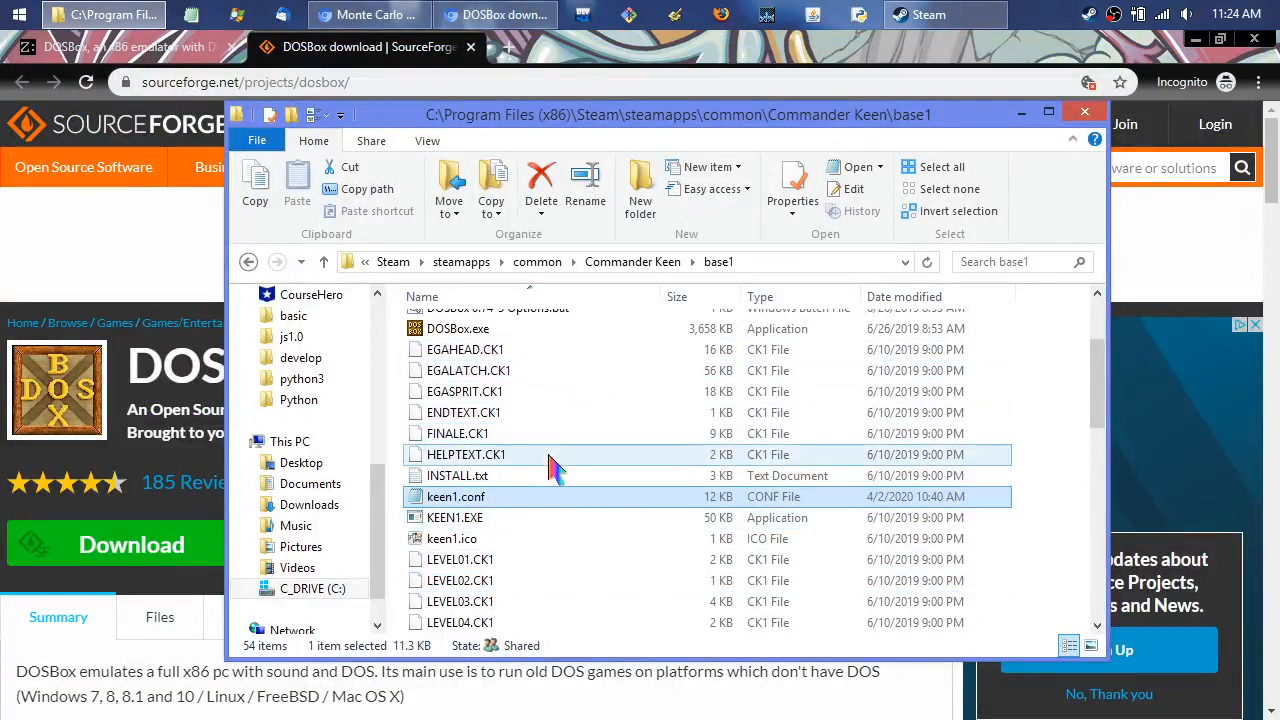
# Step: Return to the parent Commander Keen folder and look over its batch files and base folders
pyautogui.click(634, 261)
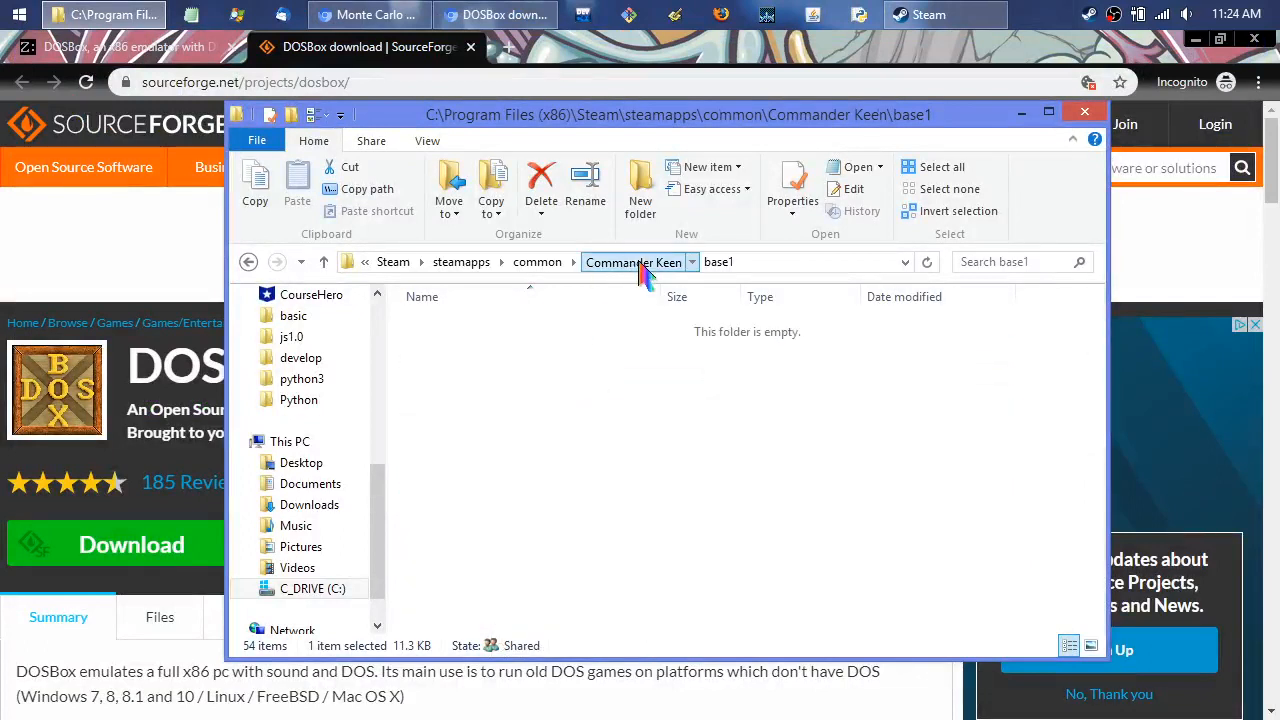
pyautogui.scroll(-2, 556, 508)
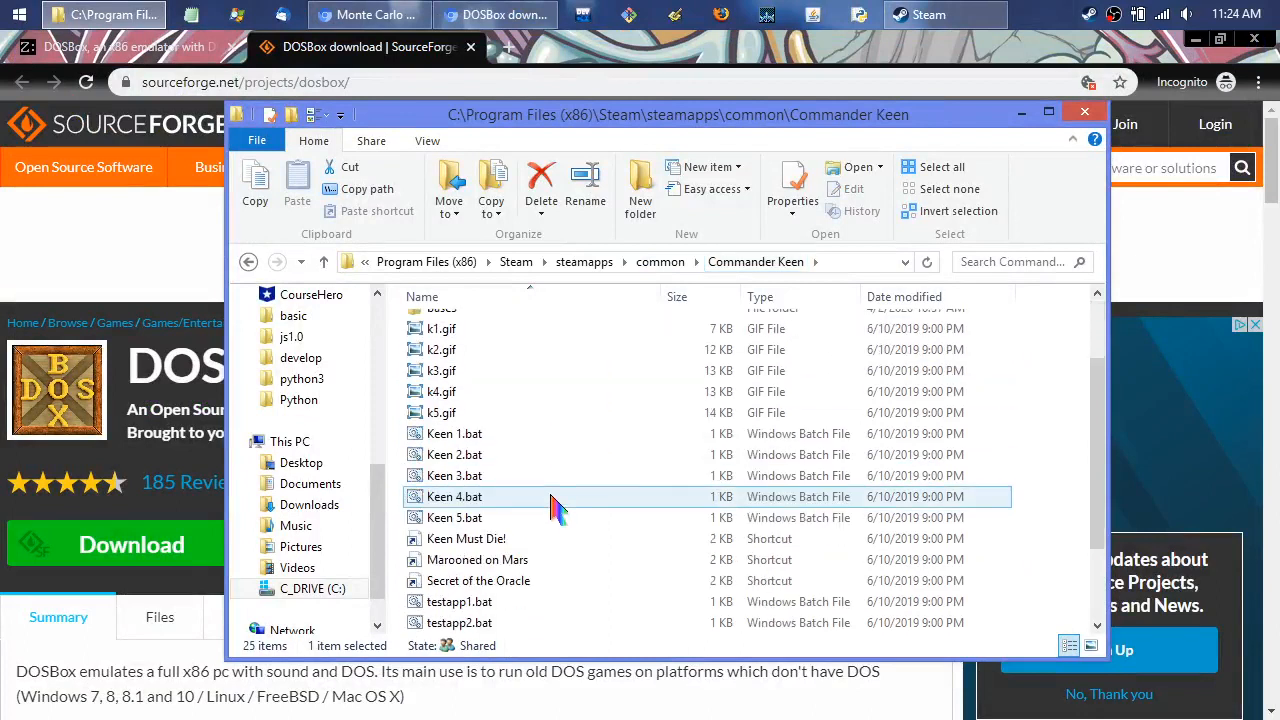
pyautogui.click(524, 414)
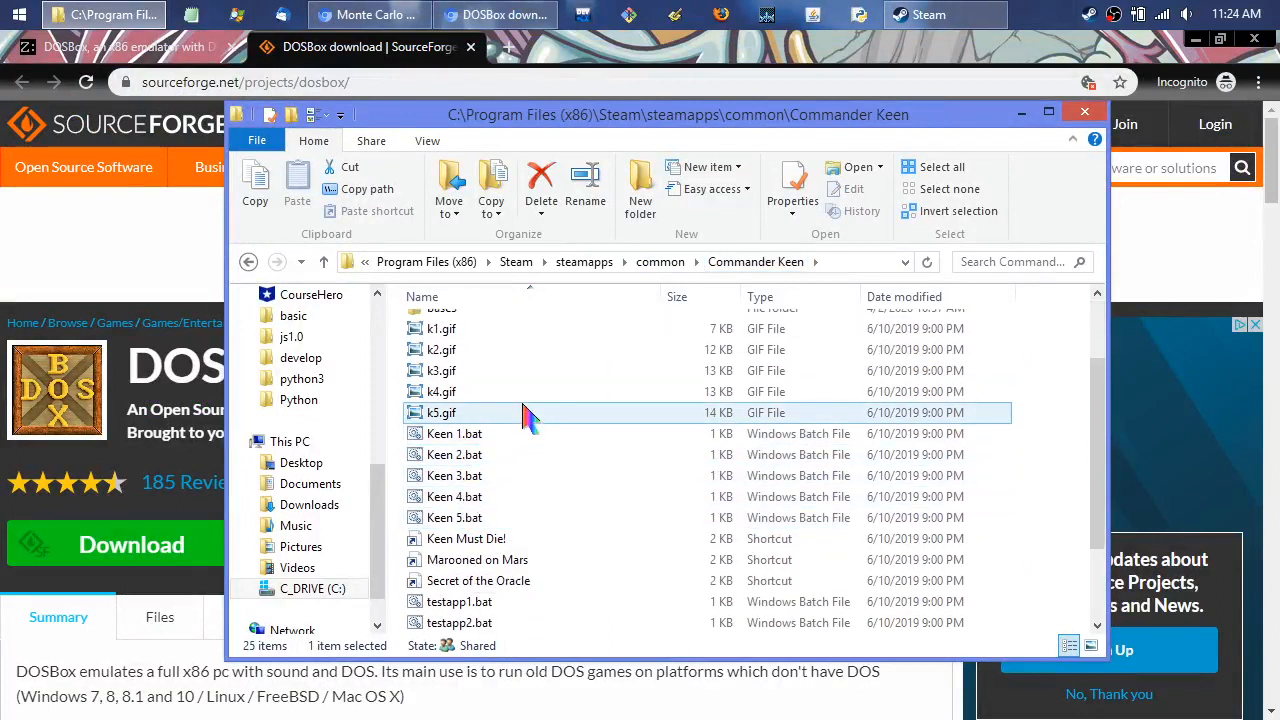
pyautogui.press('Home')
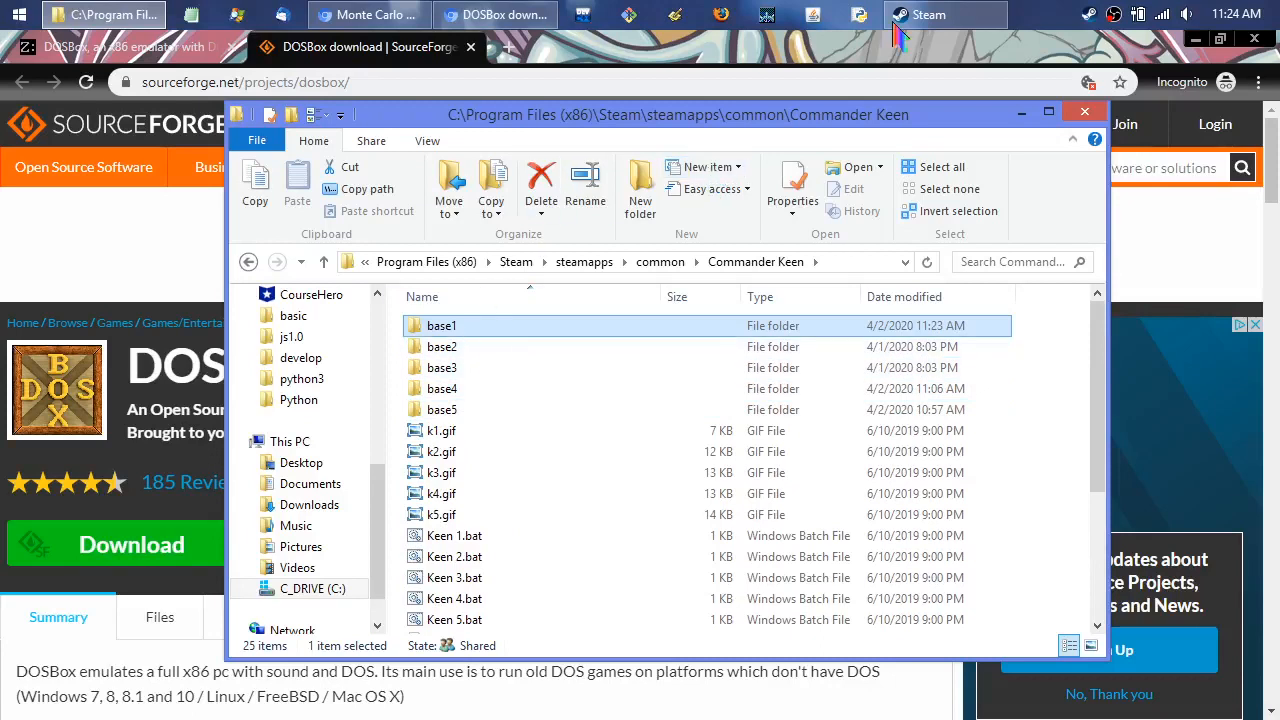
# Step: Switch to Steam and view the launch choices for Commander Keen Complete Pack, cancelling the launch
pyautogui.click(940, 15)
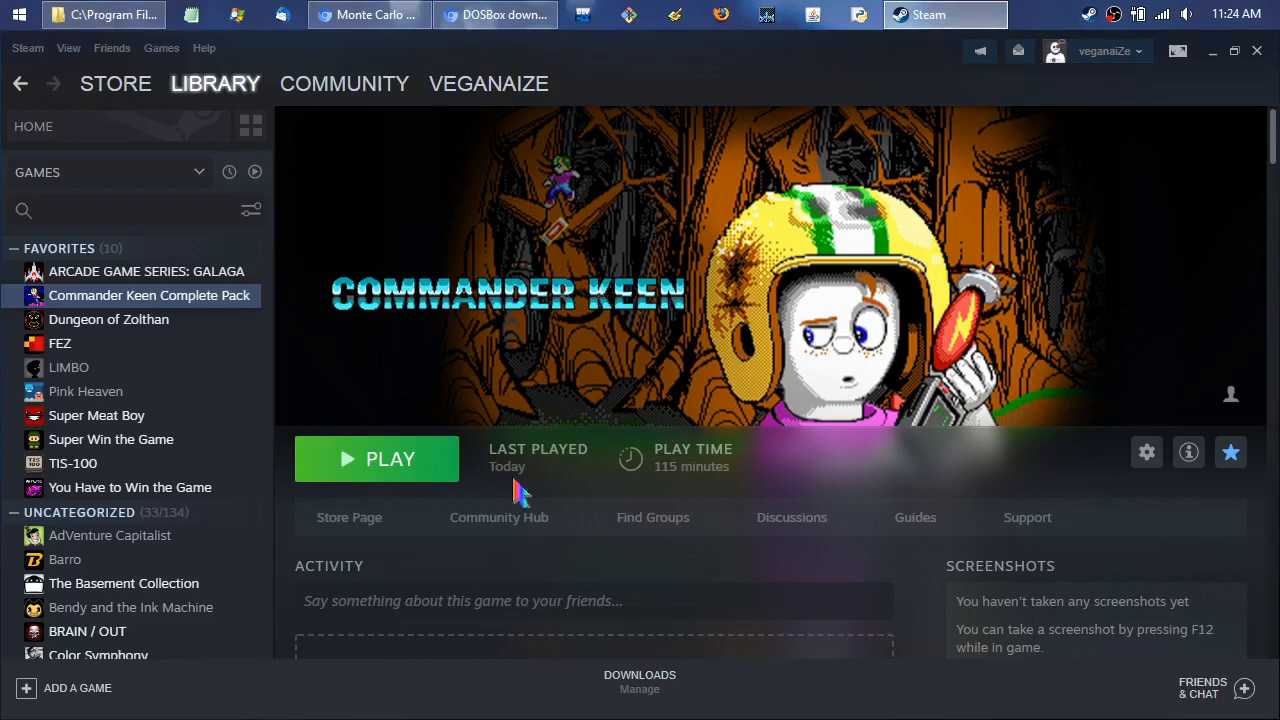
pyautogui.click(390, 462)
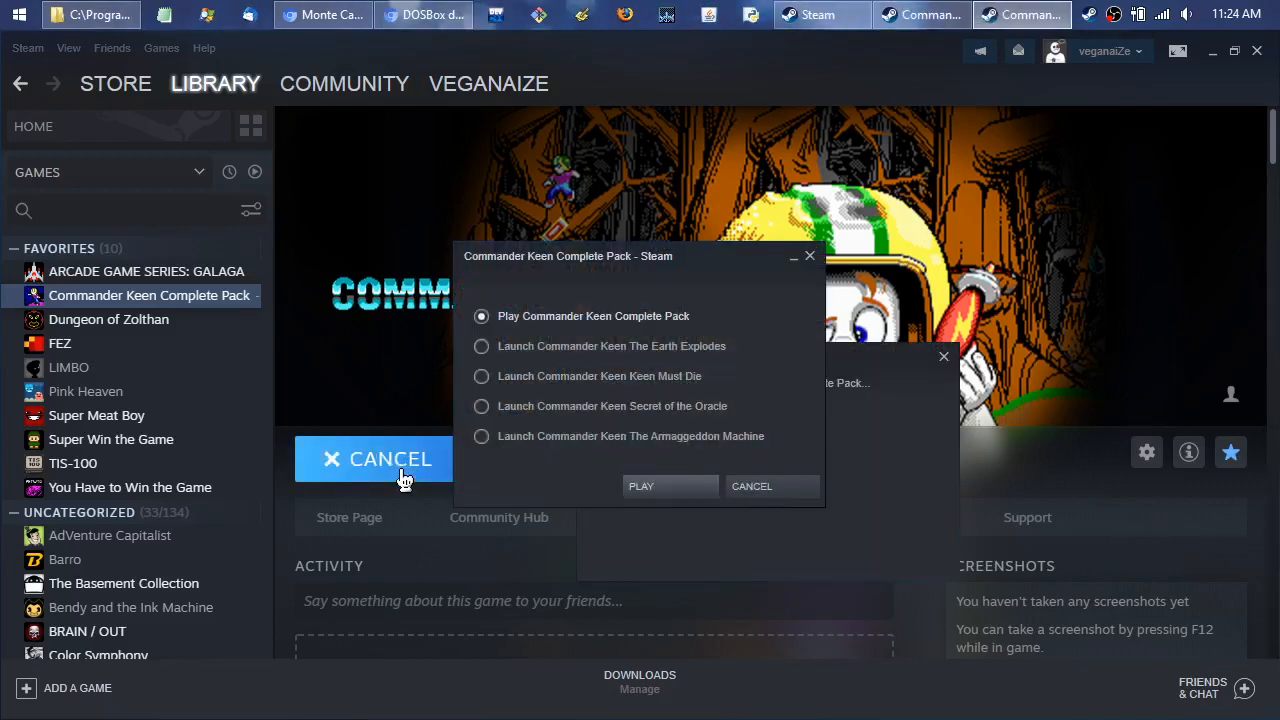
pyautogui.click(760, 498)
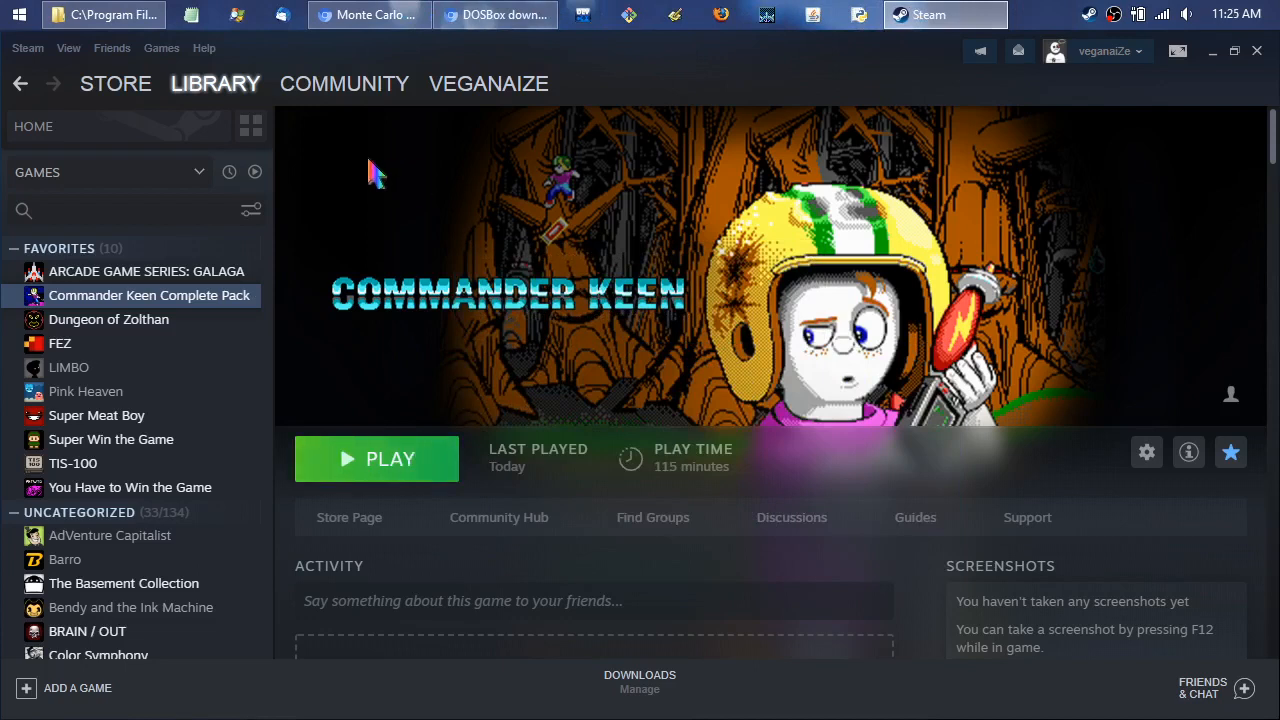
# Step: Enable Generic Gamepad Configuration Support in Steam's general controller settings
pyautogui.click(18, 52)
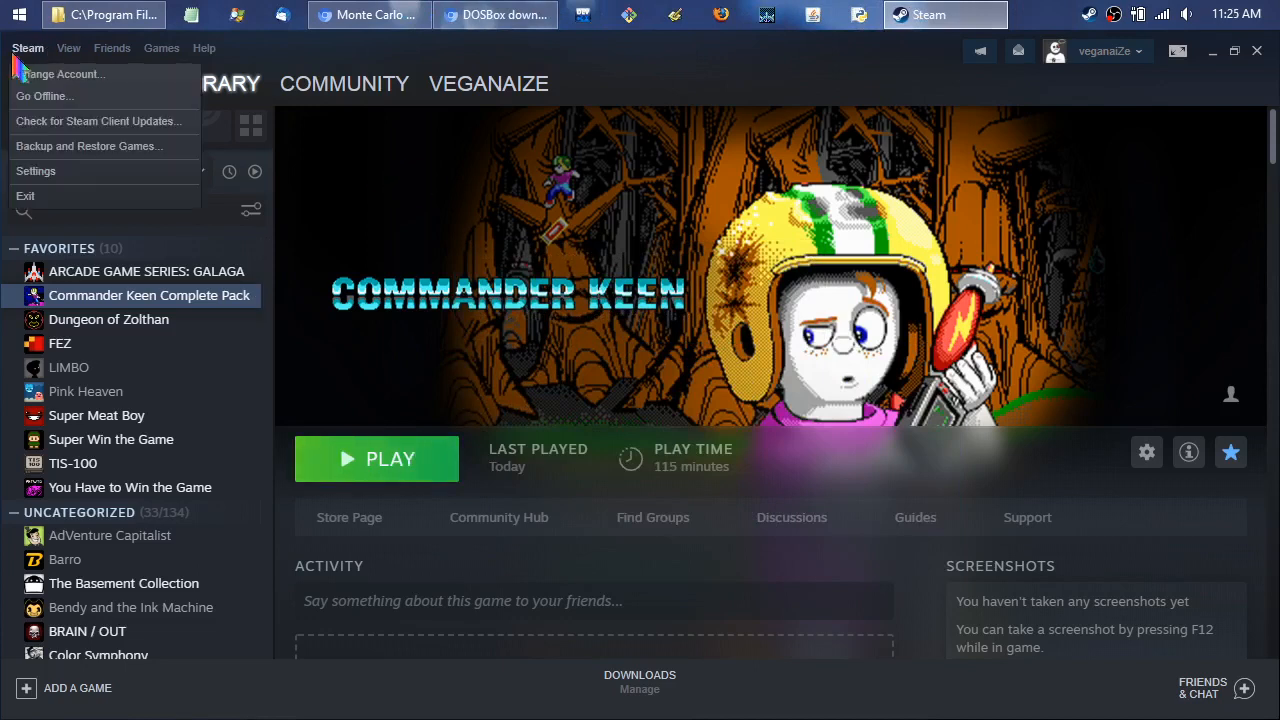
pyautogui.click(60, 171)
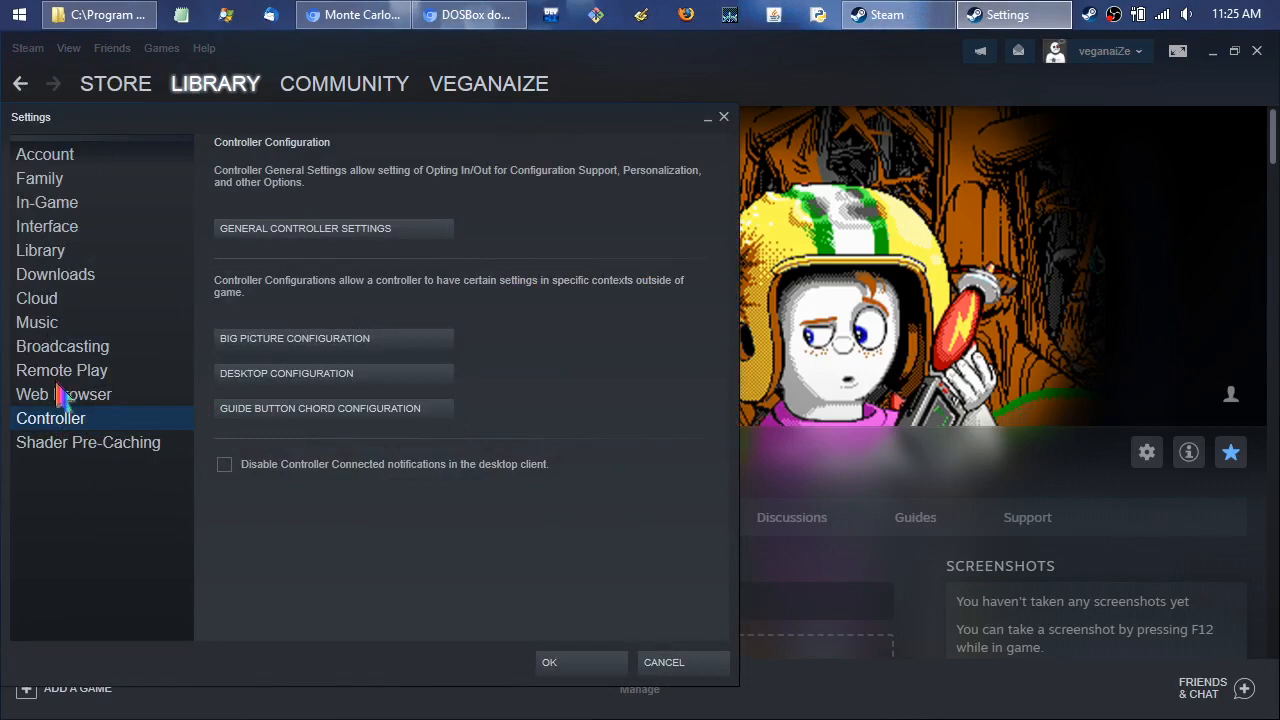
pyautogui.click(388, 238)
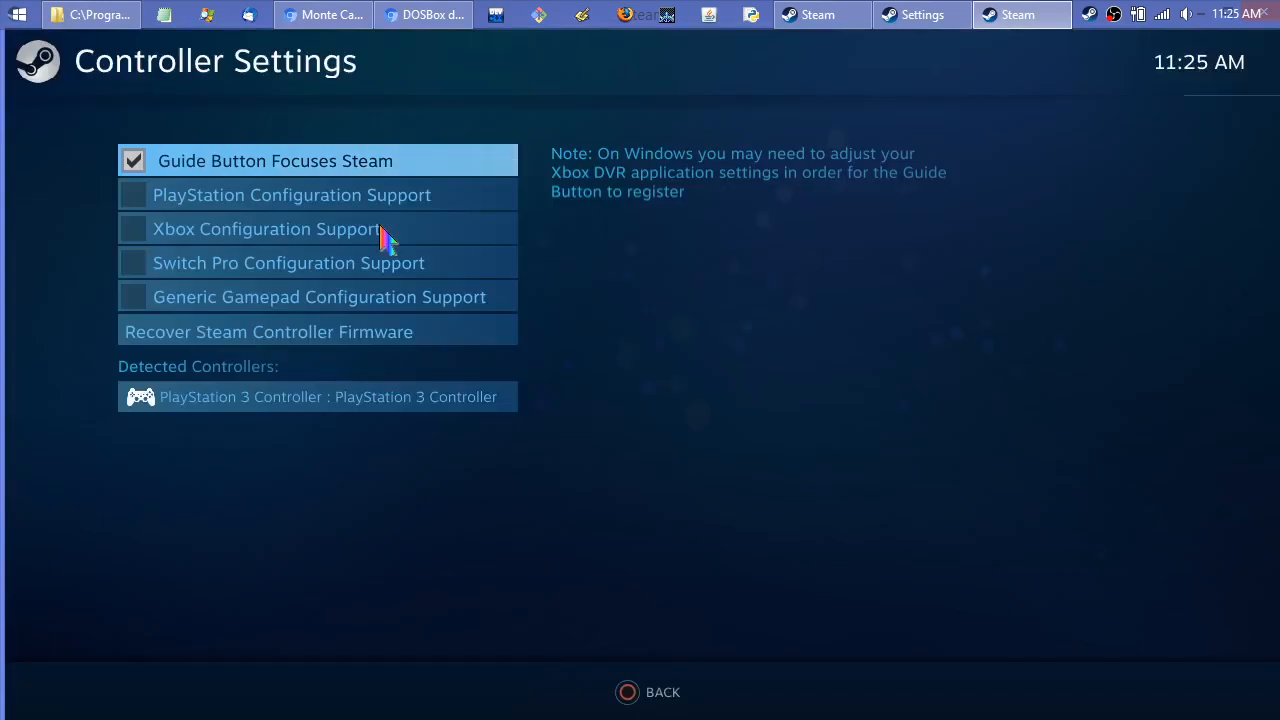
pyautogui.click(132, 305)
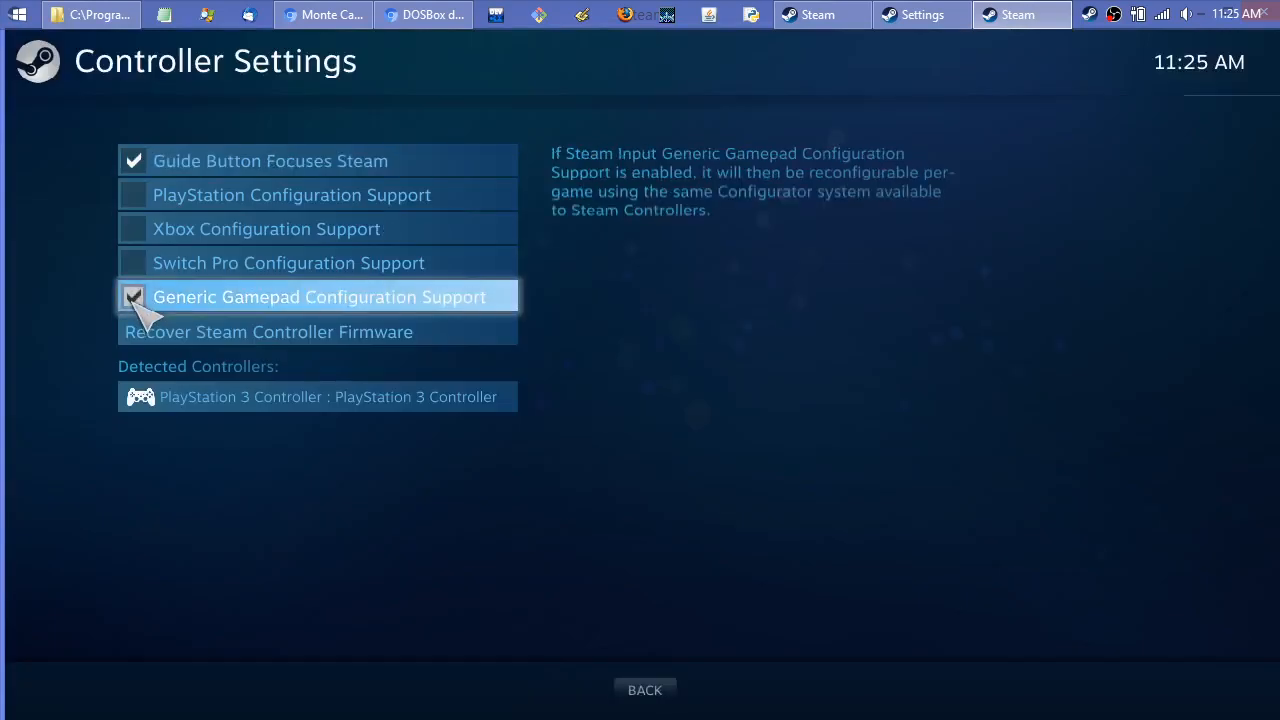
pyautogui.click(645, 692)
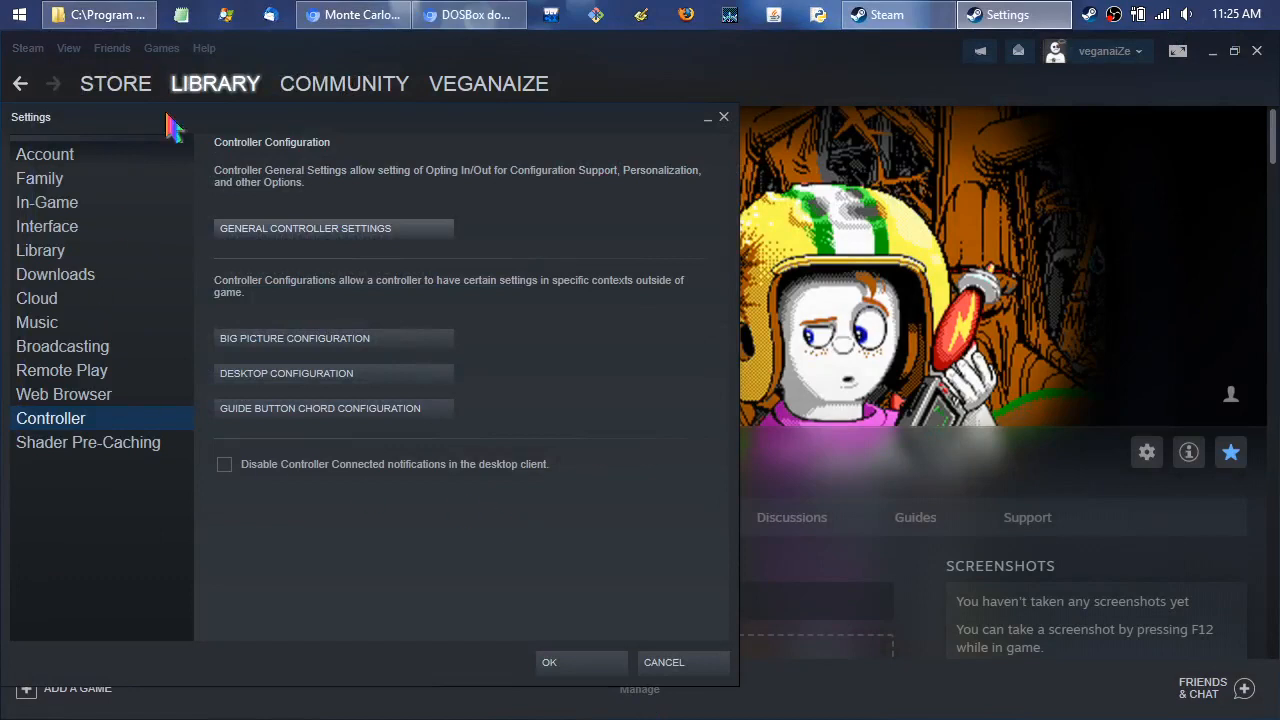
# Step: Set the Steam Input Per-Game Setting to Forced On in the properties of Commander Keen Complete Pack
pyautogui.click(102, 96)
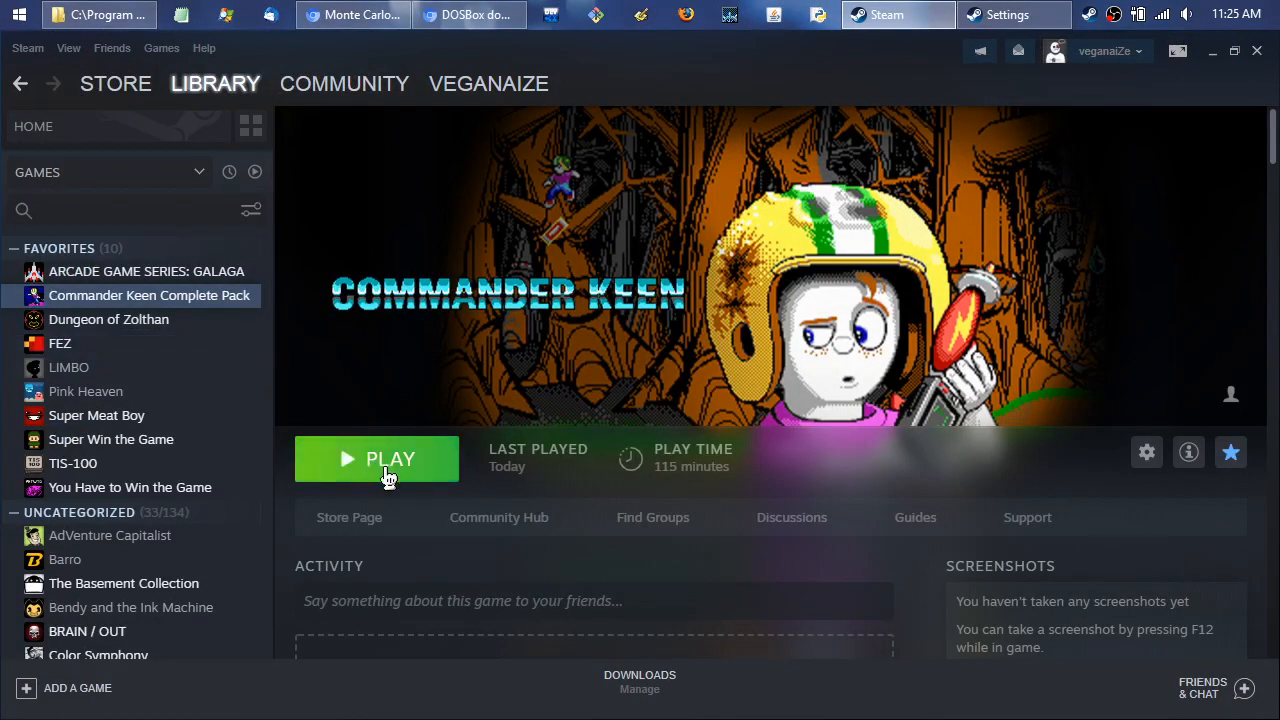
pyautogui.rightClick(213, 314)
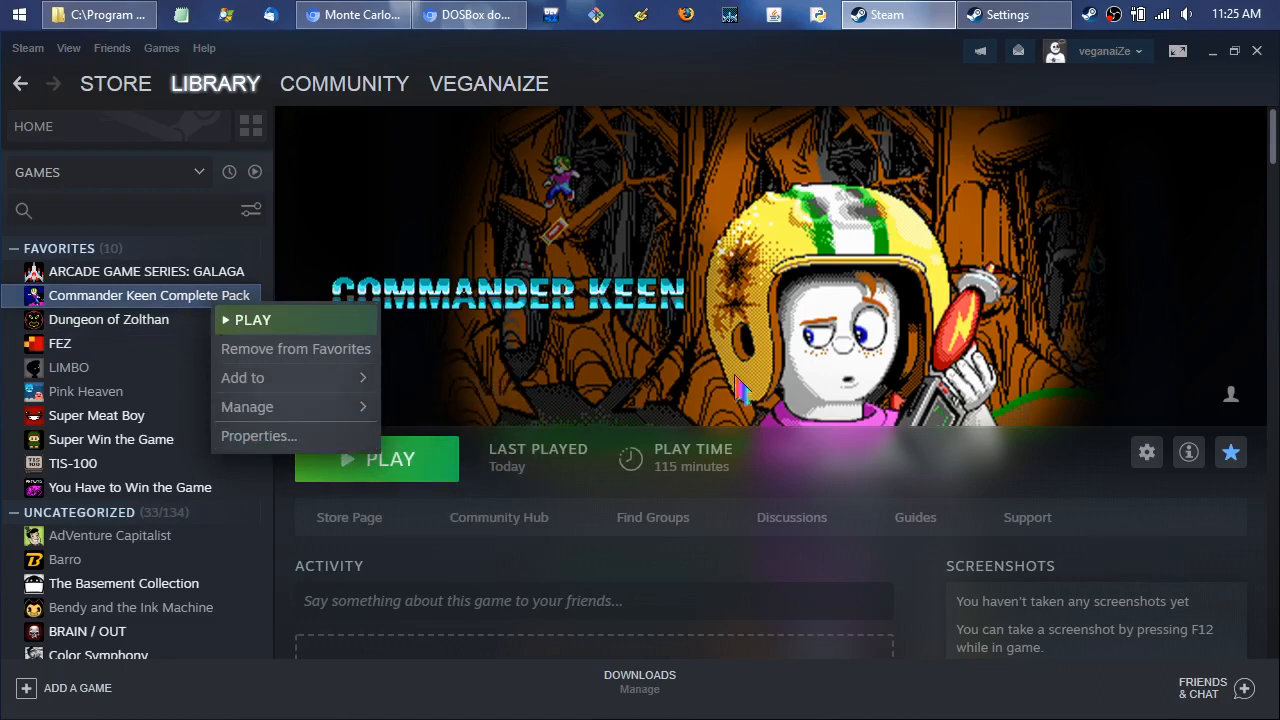
pyautogui.click(1147, 470)
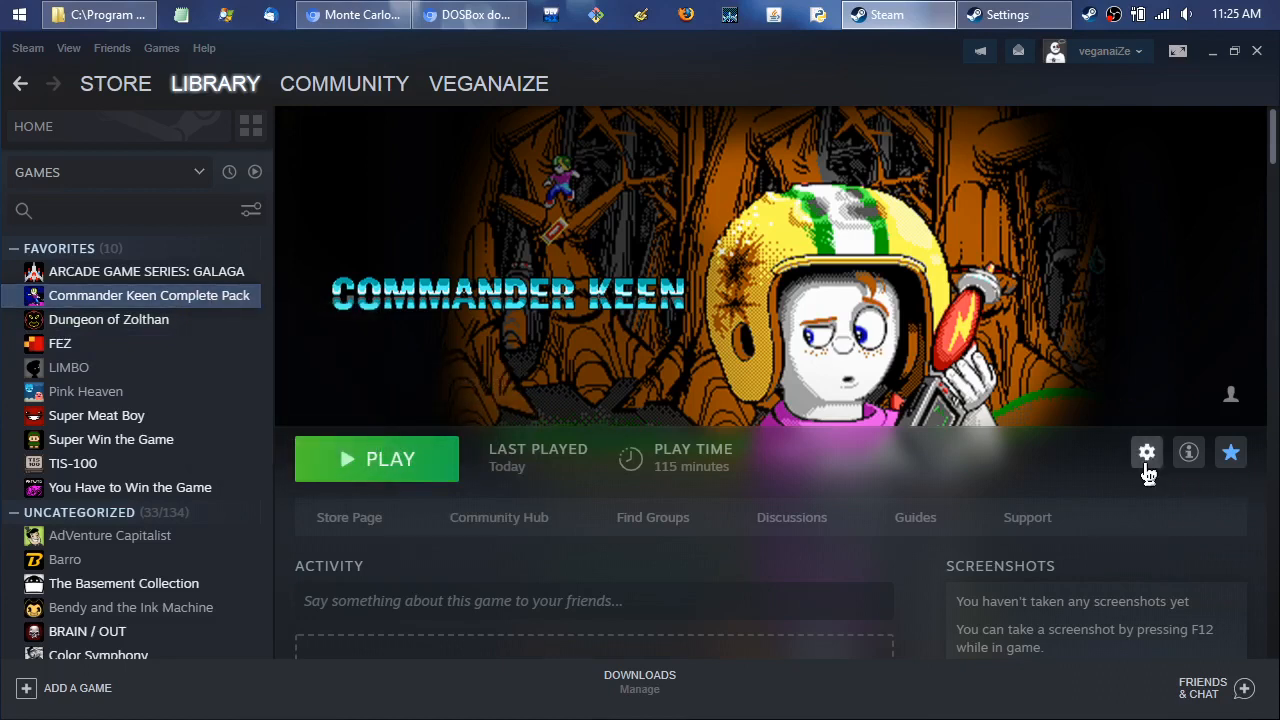
pyautogui.click(1149, 458)
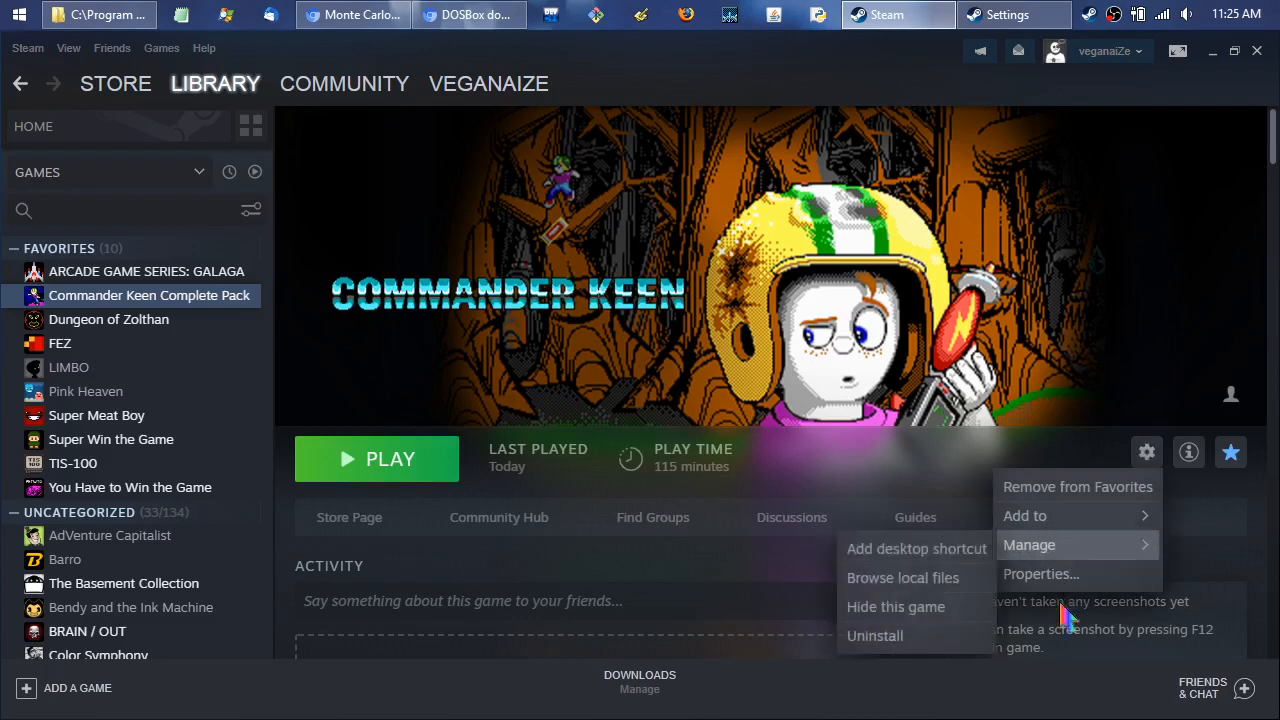
pyautogui.click(1040, 574)
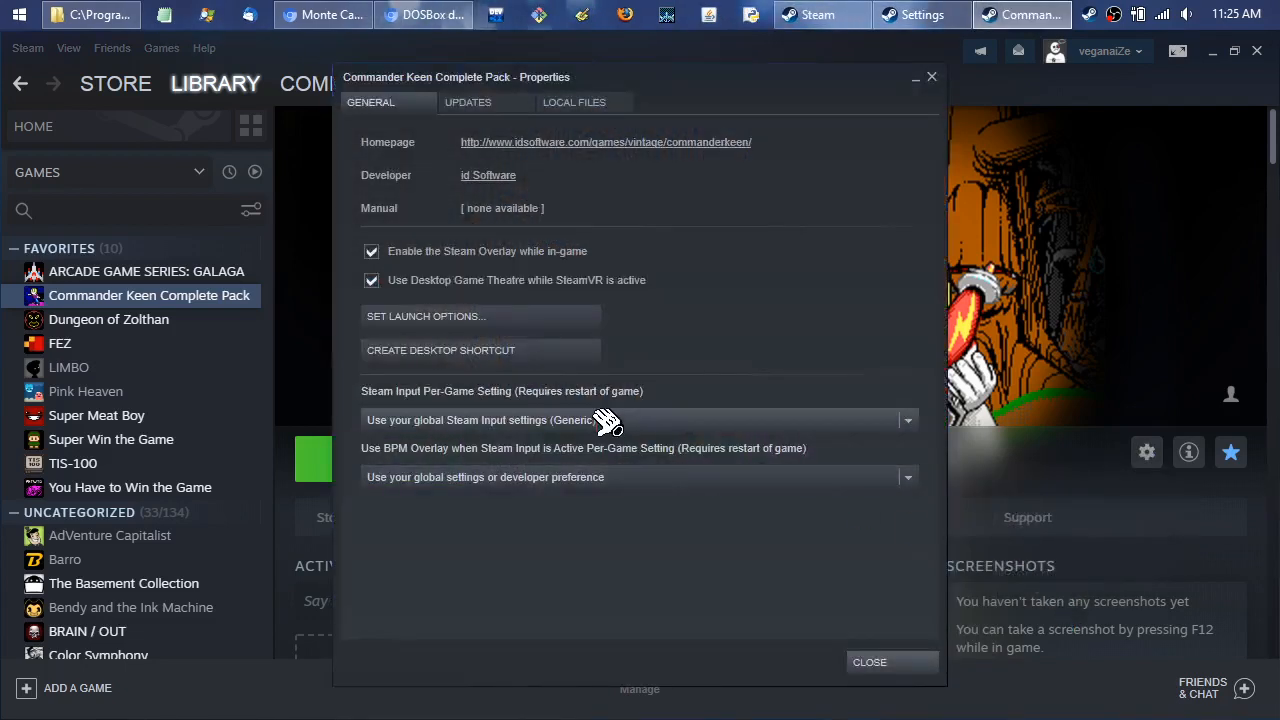
pyautogui.click(908, 421)
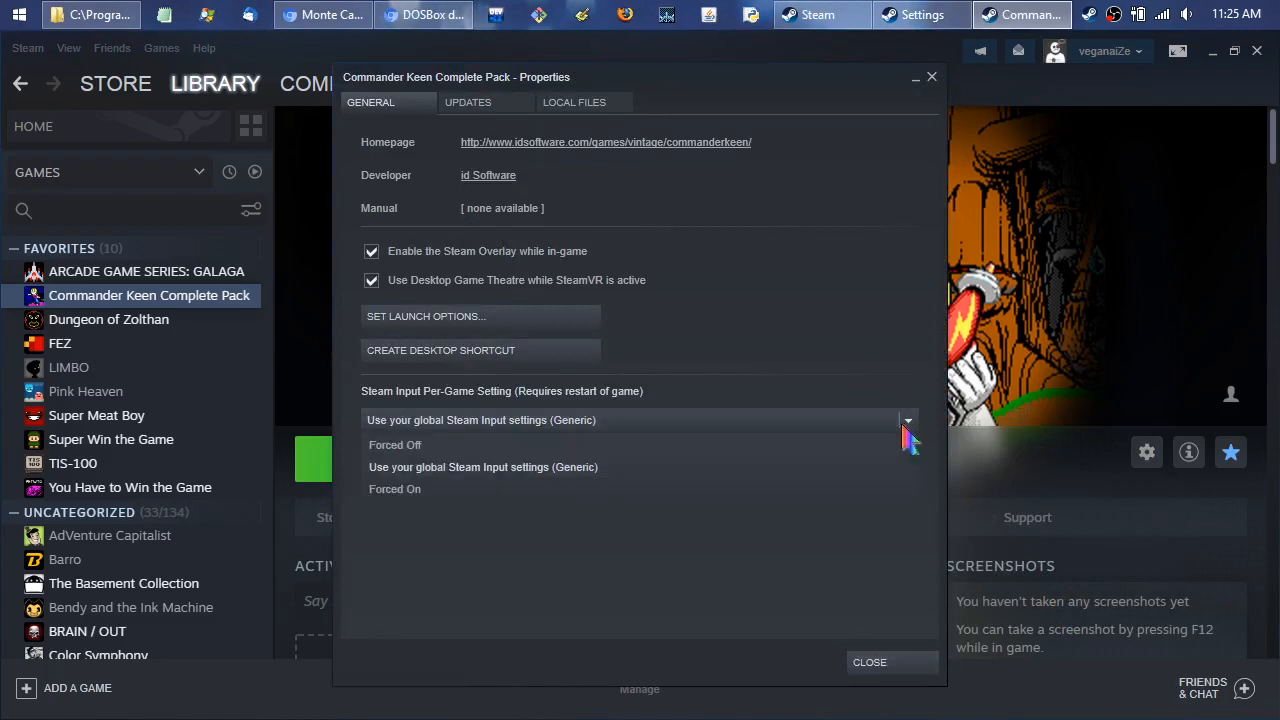
pyautogui.click(552, 489)
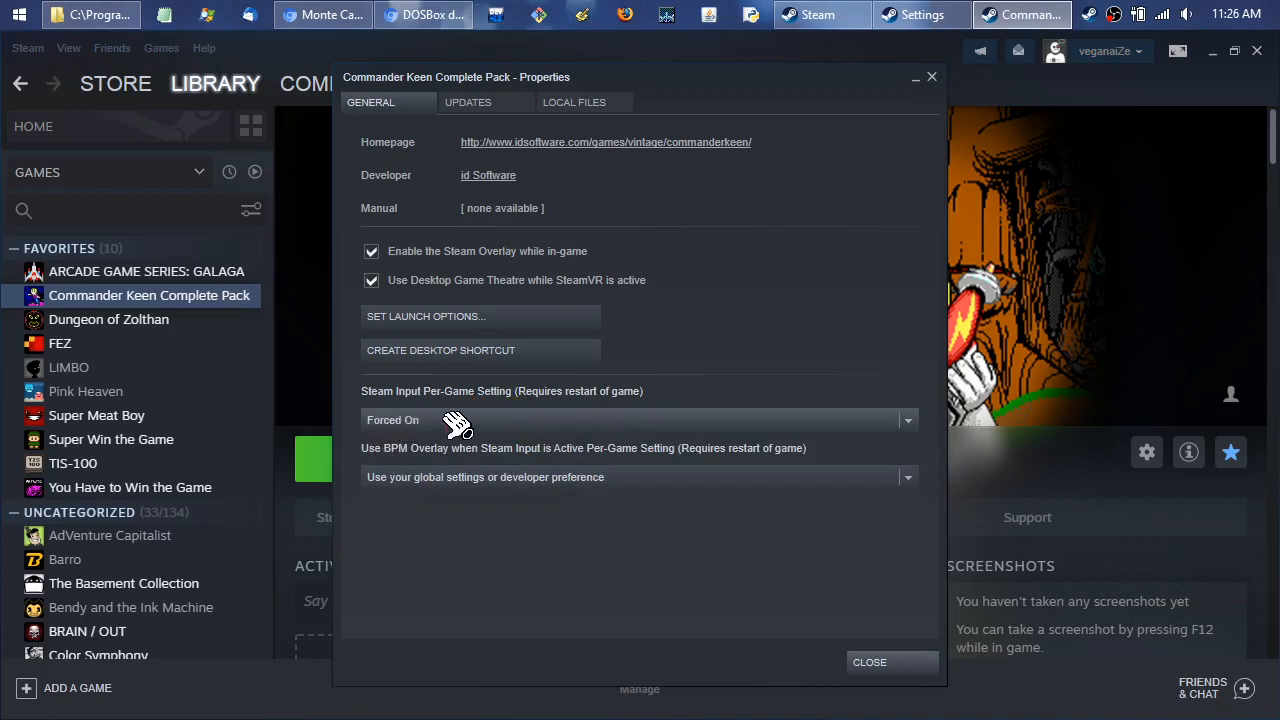
pyautogui.click(885, 665)
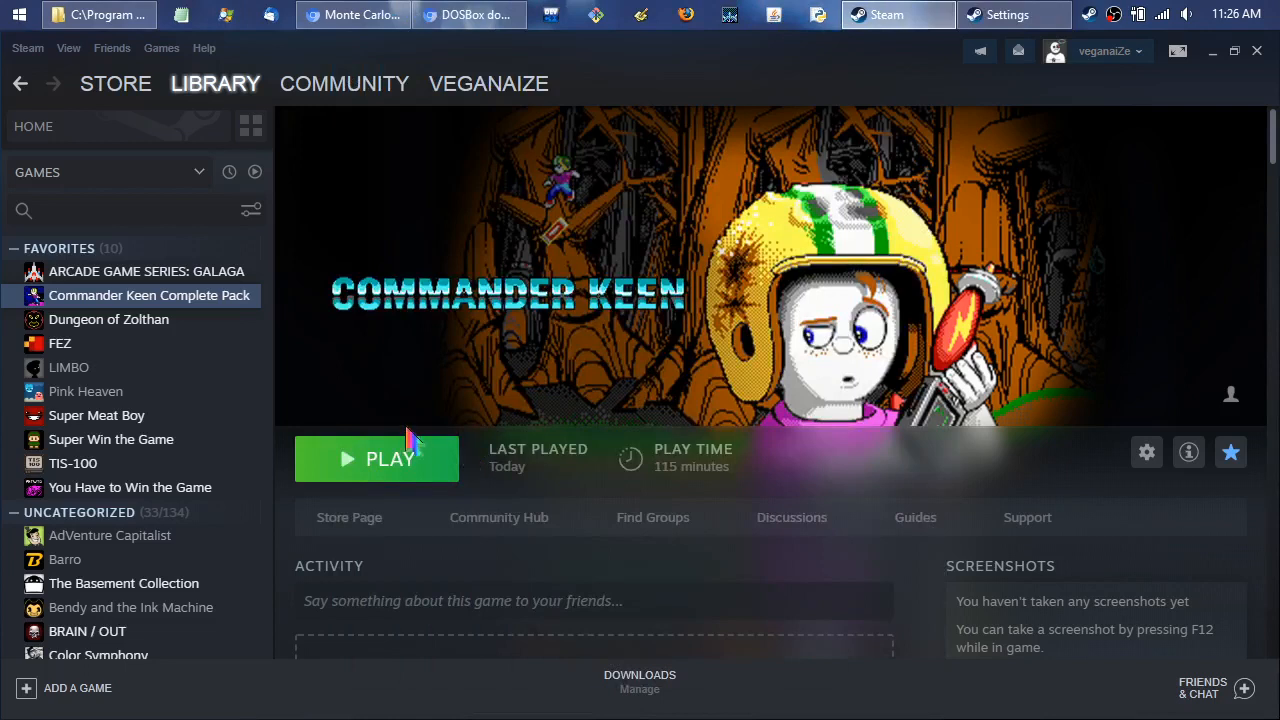
# Step: Launch the main Commander Keen Complete Pack option from Steam, then open and exit the joystick configuration at the game's title menu
pyautogui.click(395, 456)
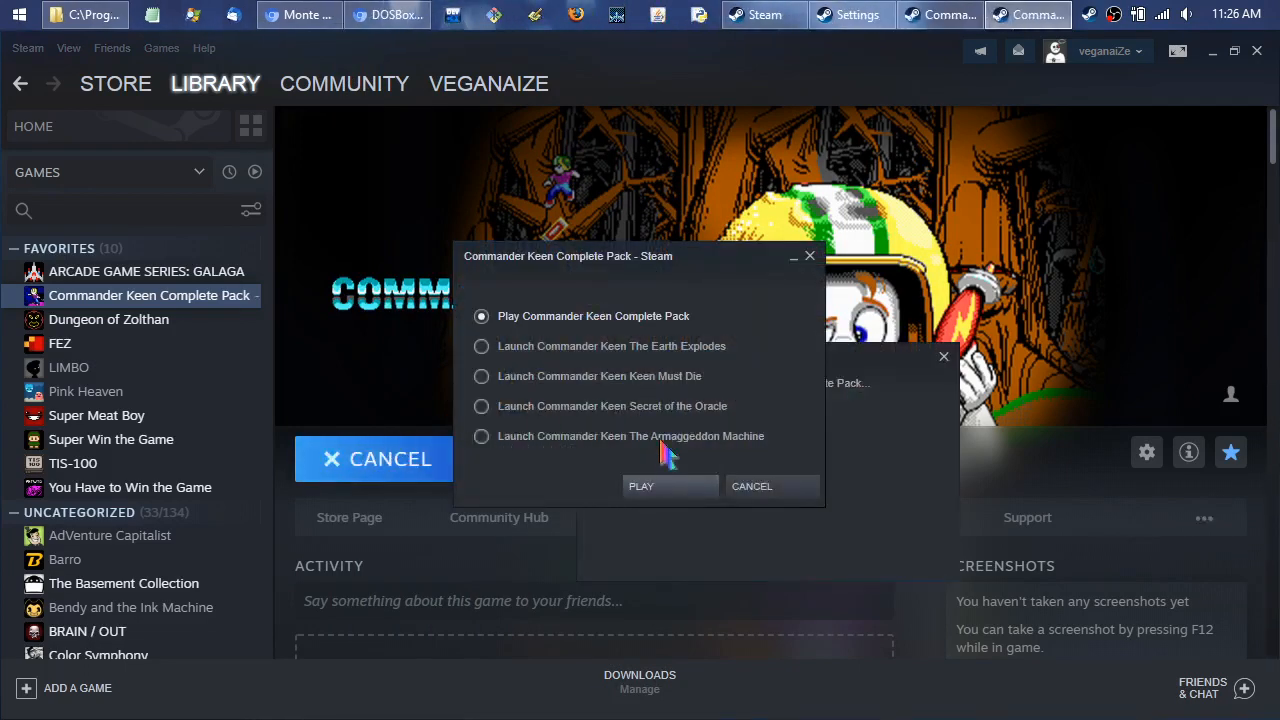
pyautogui.click(665, 488)
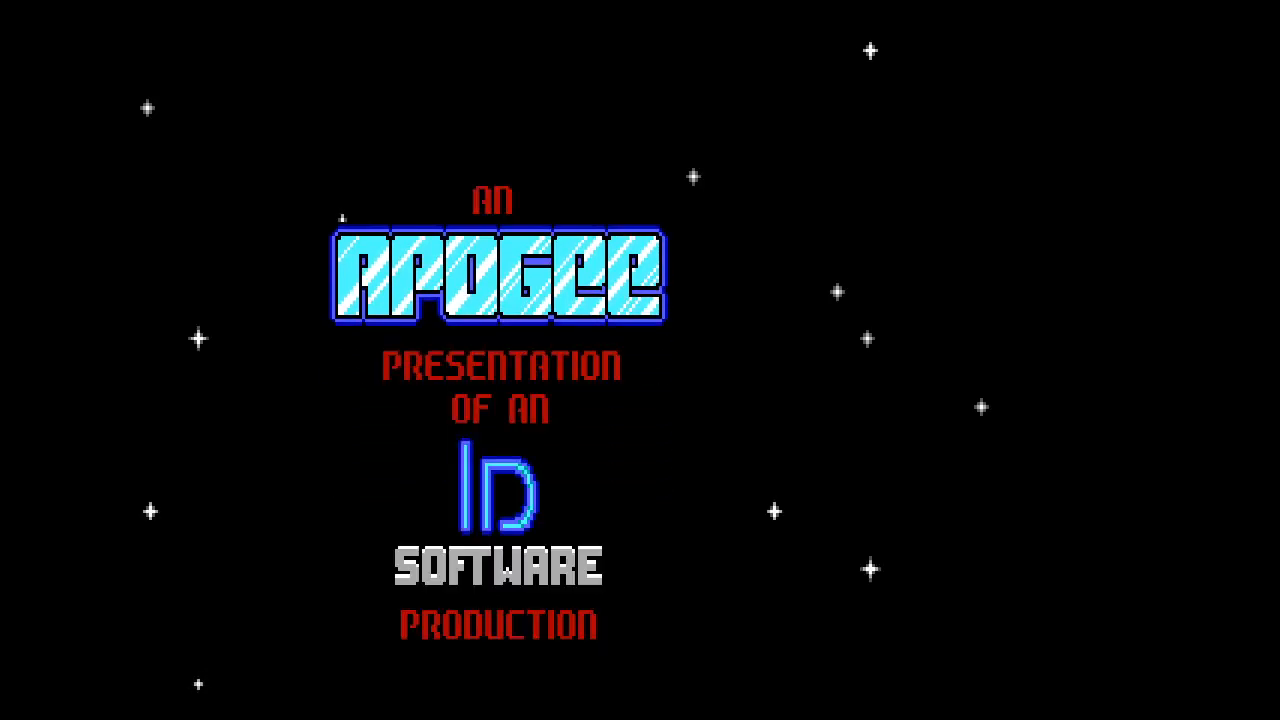
pyautogui.press('space')
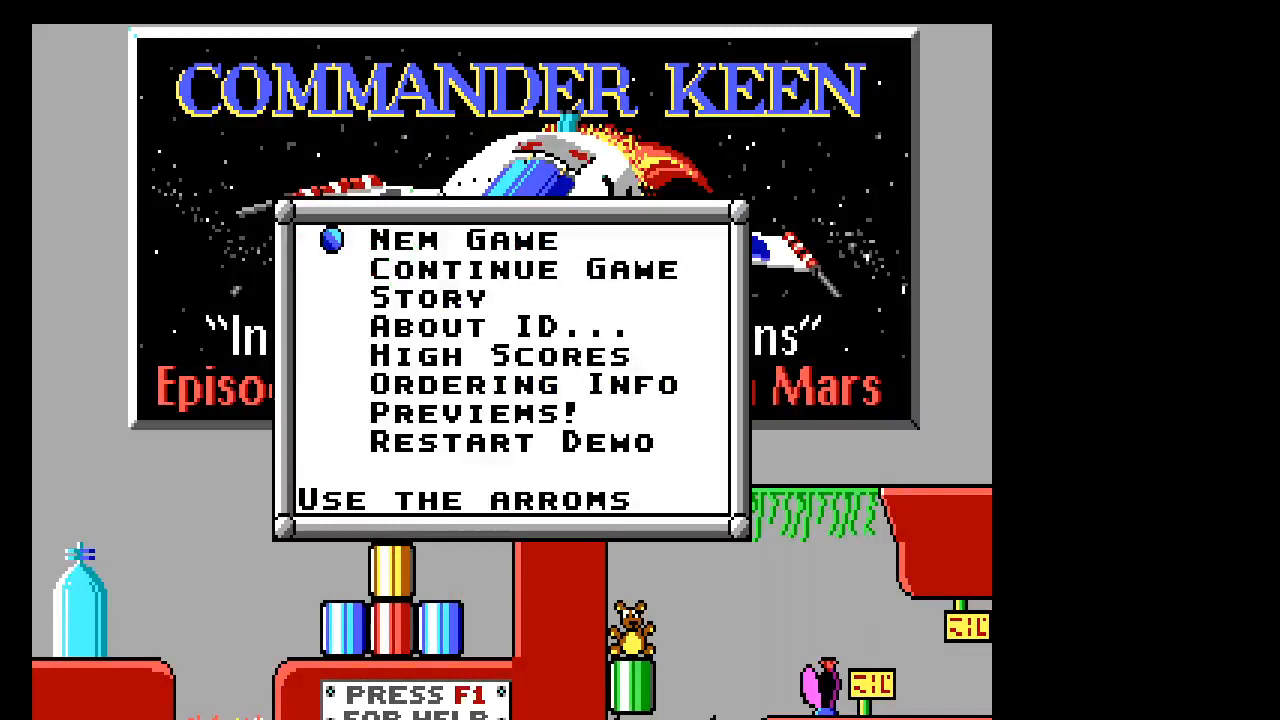
pyautogui.press('F4')
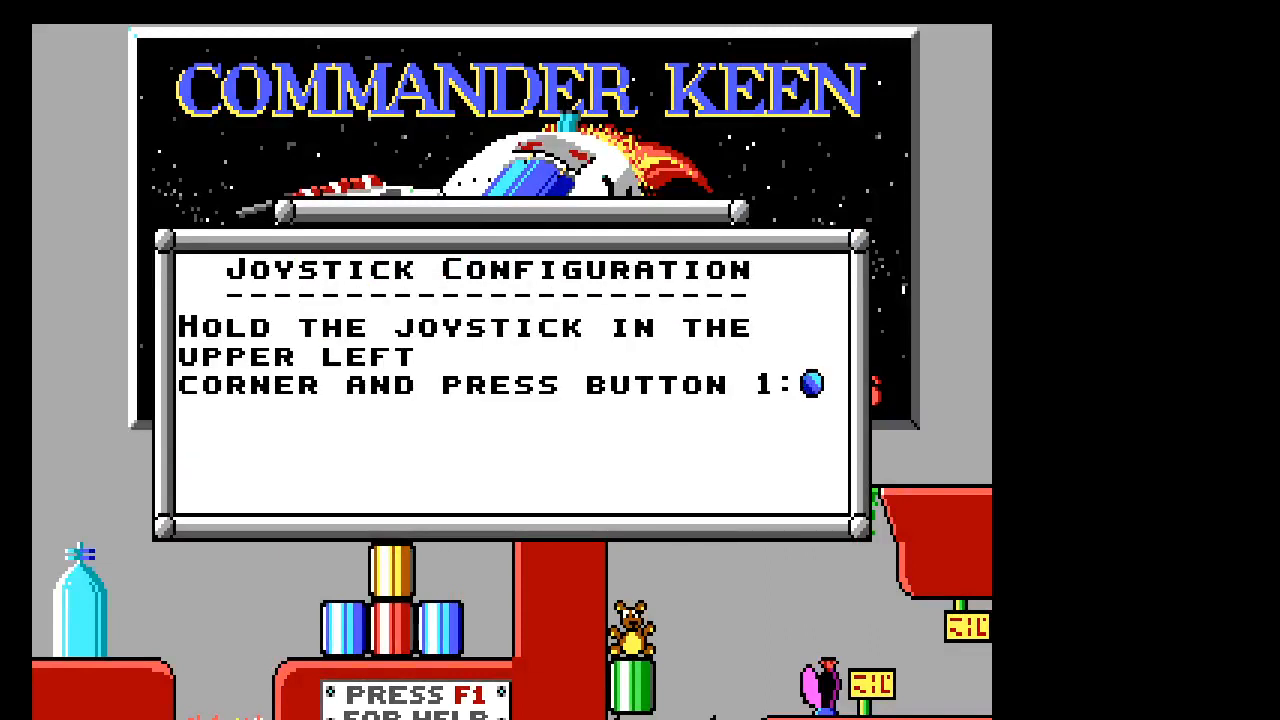
pyautogui.press('Escape')
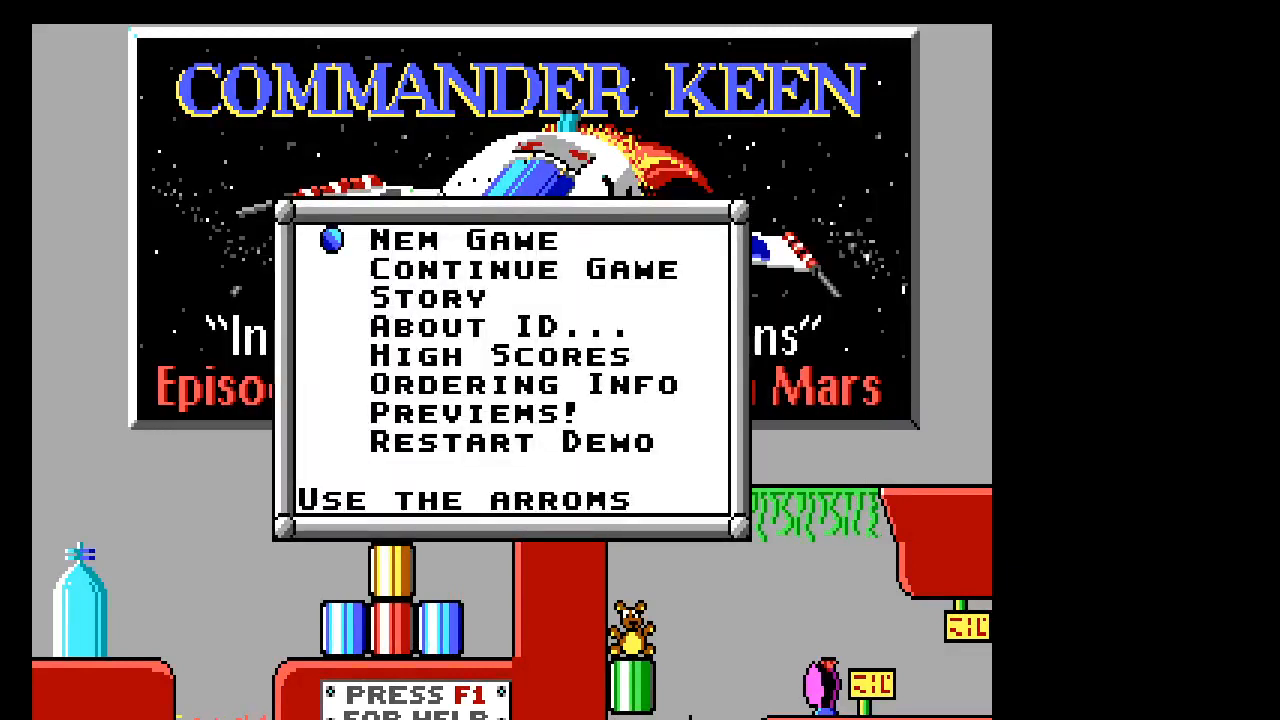
# Step: Start a new game and walk Keen across the Mars map into the blue level site
pyautogui.press('Return')
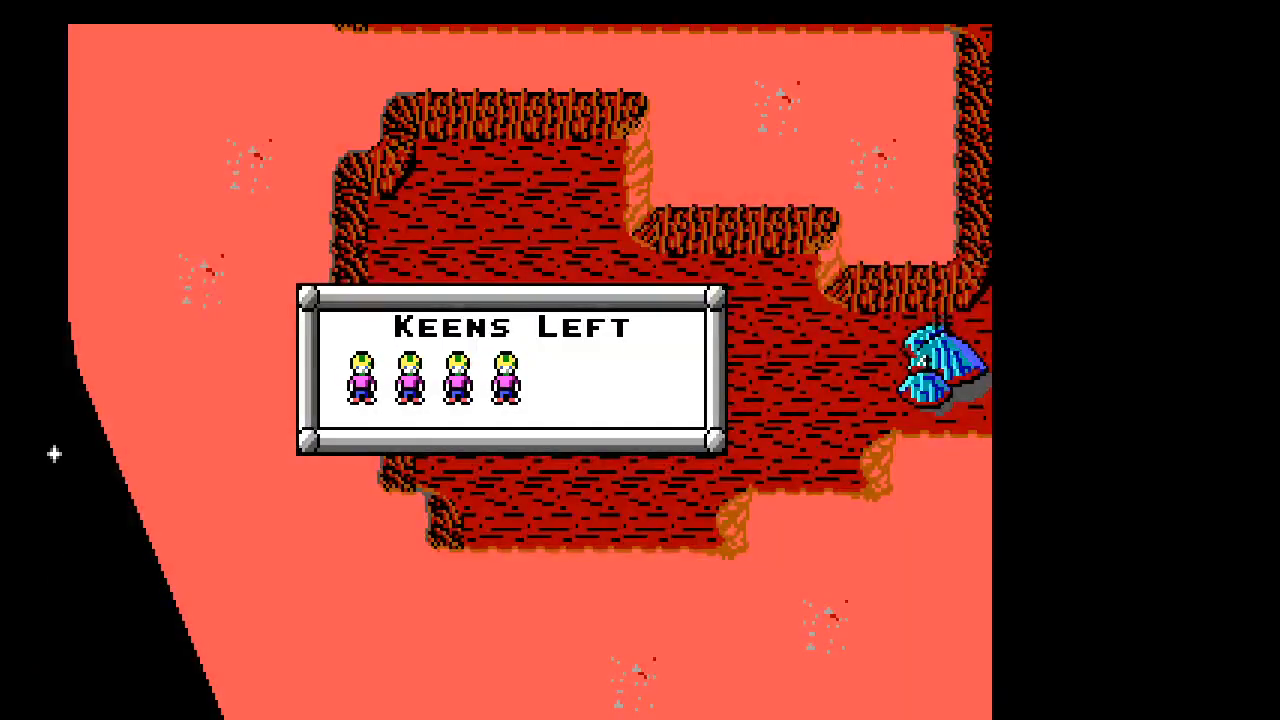
pyautogui.press('Down')
pyautogui.press('Right')
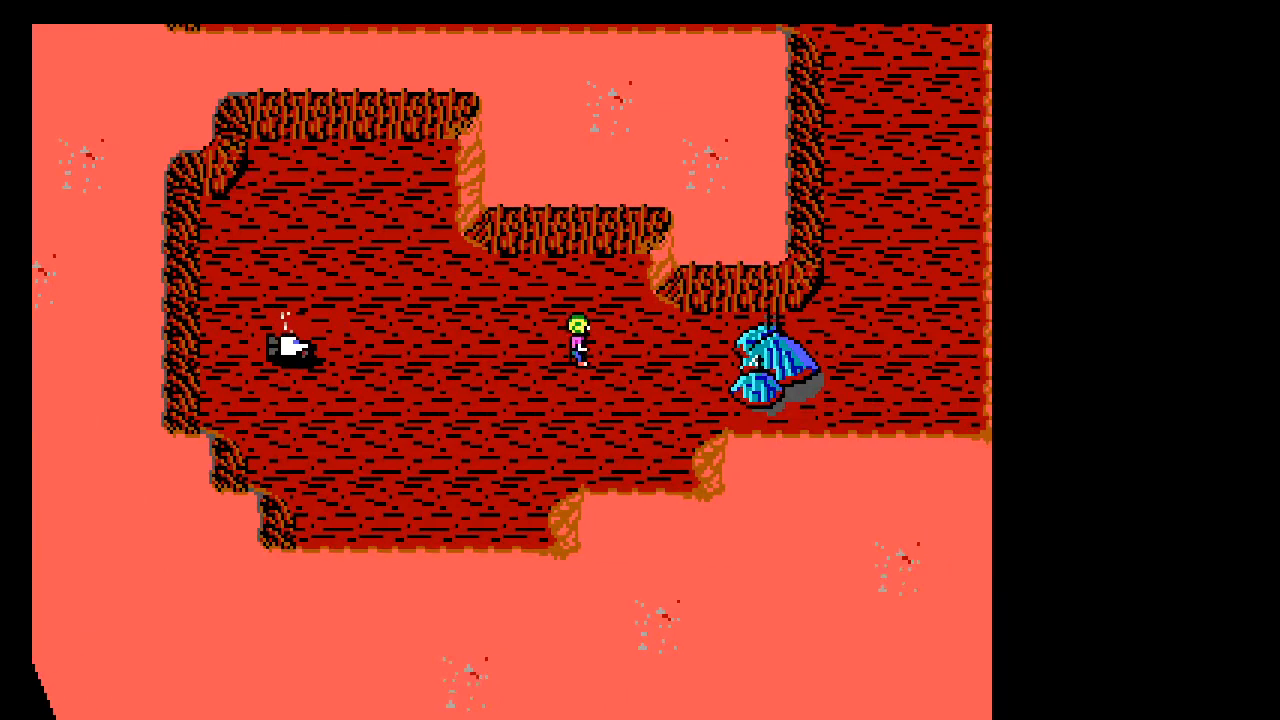
pyautogui.press('Right')
pyautogui.press('ctrl')
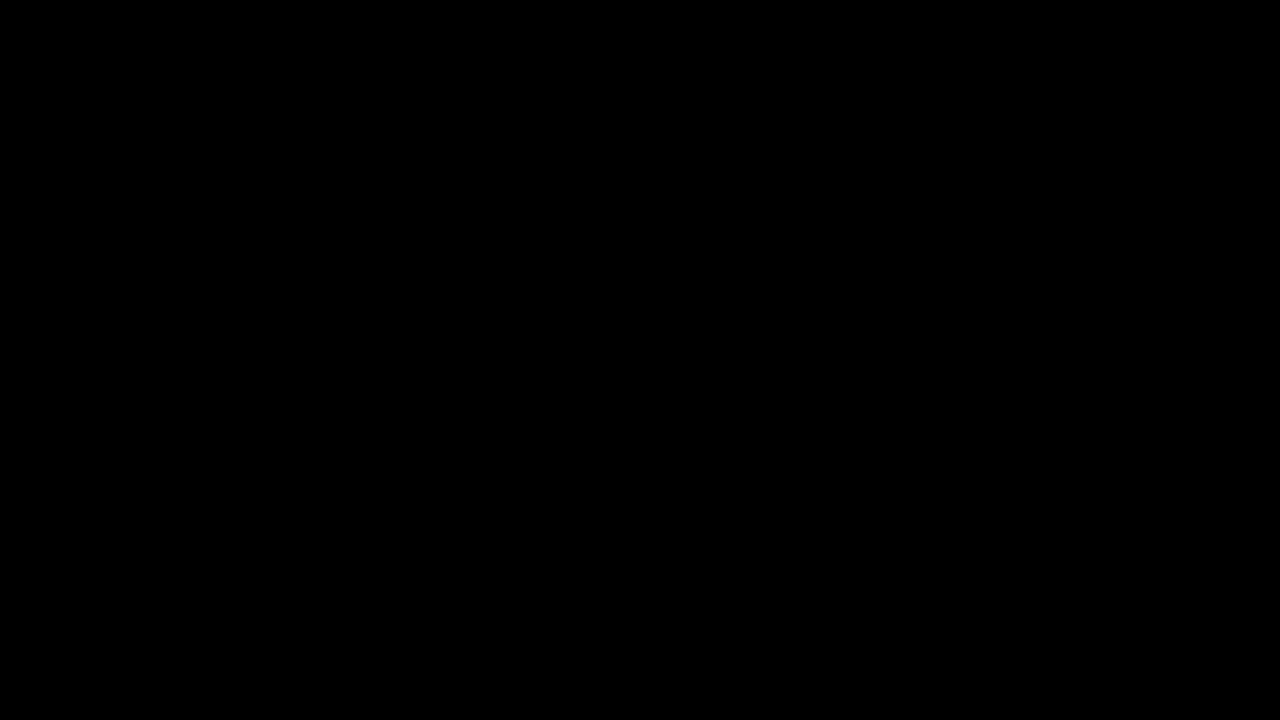
# Step: Run past the blue pillars and jump onto the teal platform to collect its three lollipops
pyautogui.press('Right')
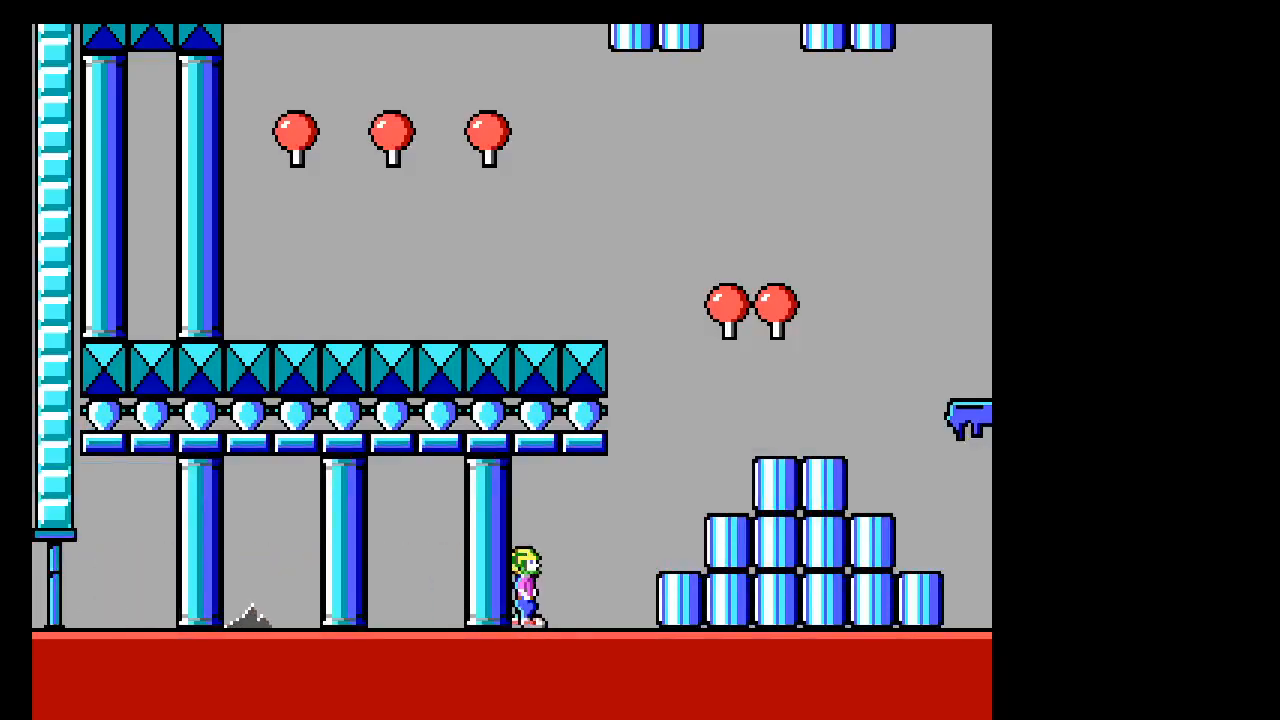
pyautogui.press('ctrl')
pyautogui.press('Left')
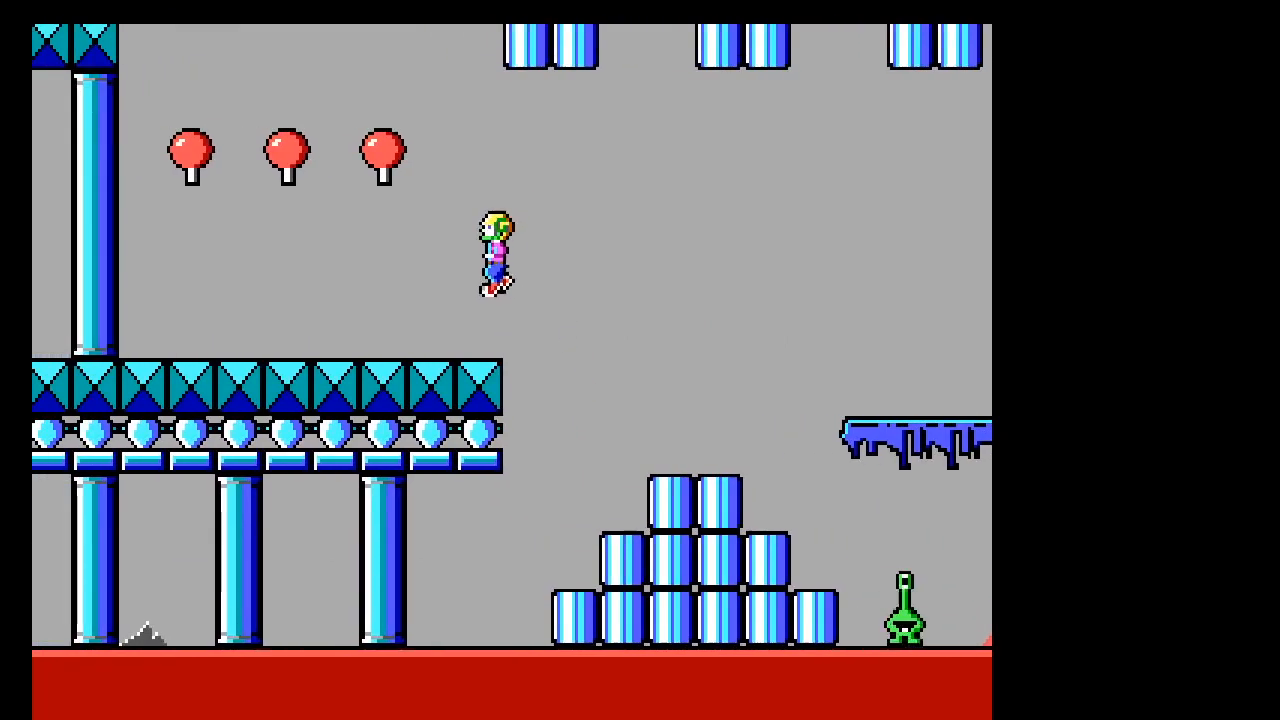
pyautogui.press('ctrl')
pyautogui.press('Right')
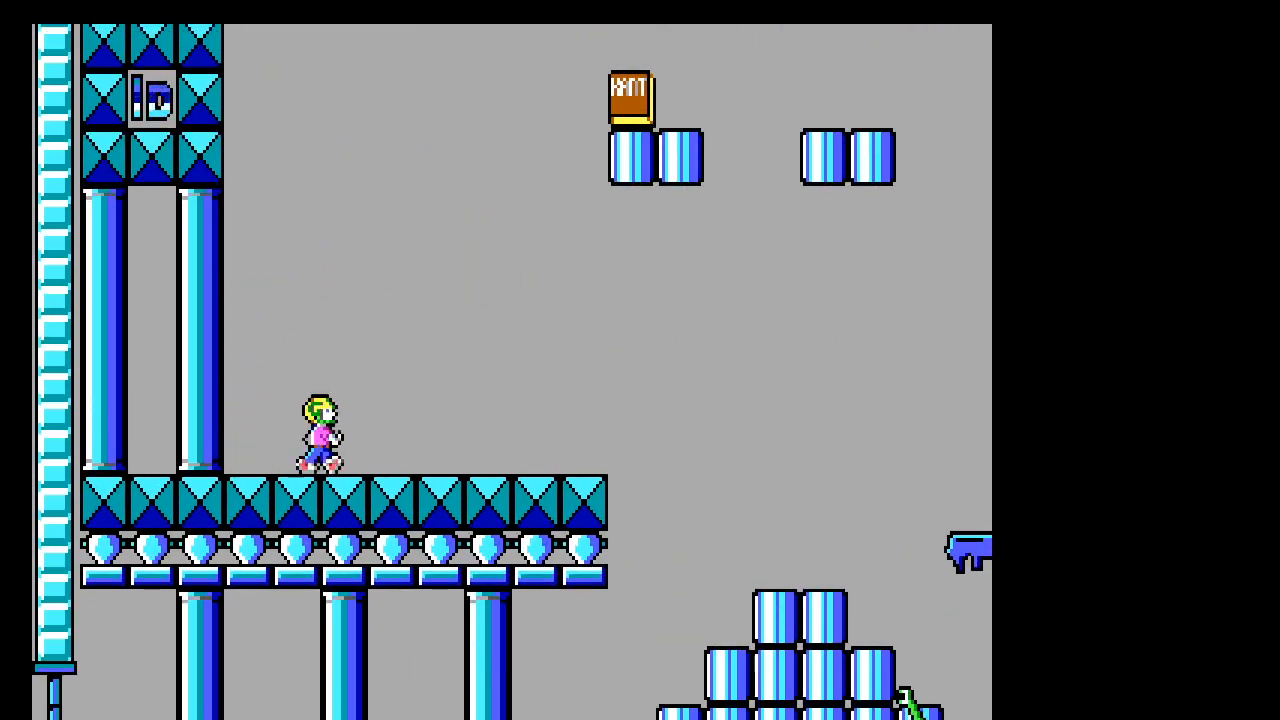
# Step: Jump across the dripping blue ledge and floating blue blocks, landing on the ground beyond the purple column stack
pyautogui.press('ctrl')
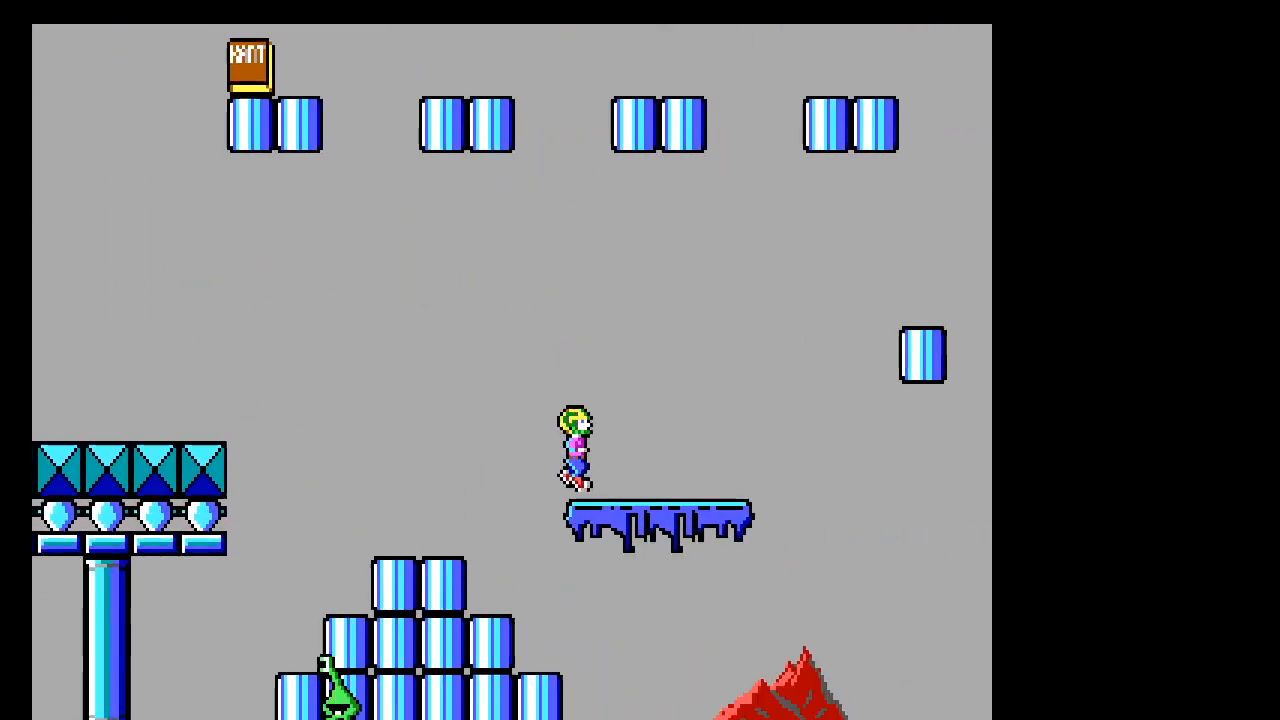
pyautogui.press('ctrl')
pyautogui.press('Right')
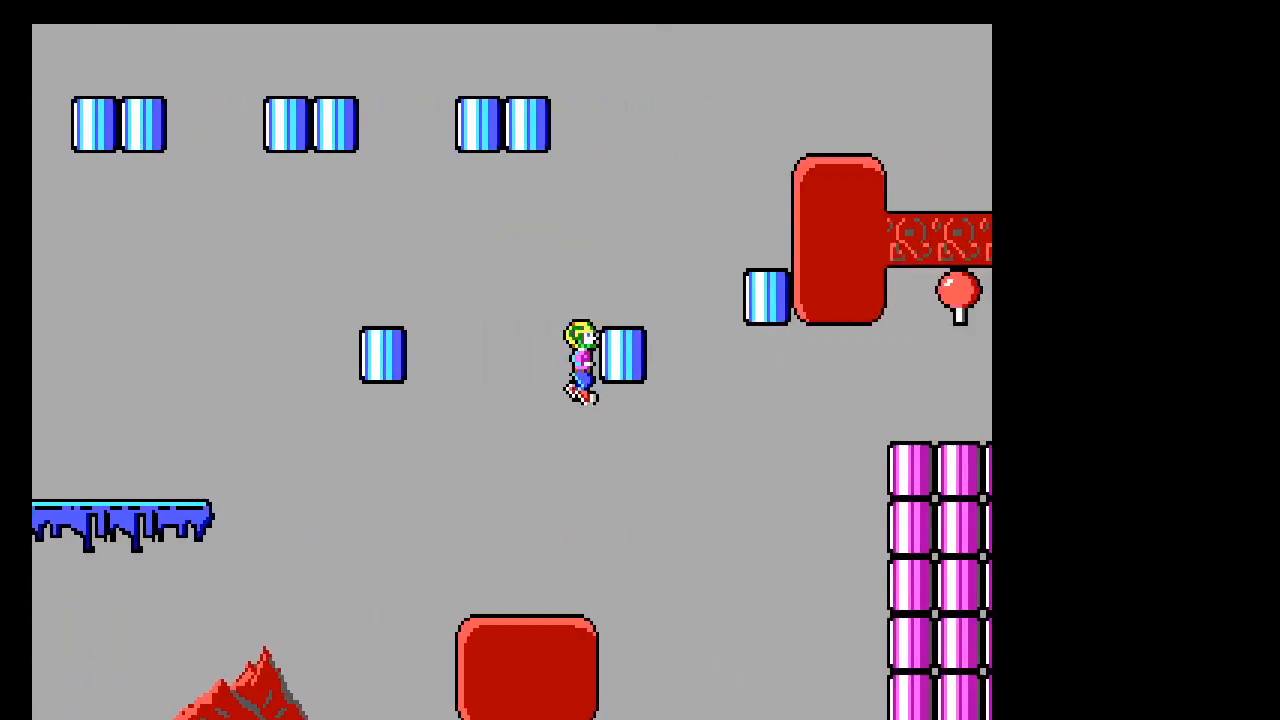
pyautogui.press('ctrl')
pyautogui.press('Left')
pyautogui.press('ctrl')
pyautogui.press('Right')
pyautogui.press('Right')
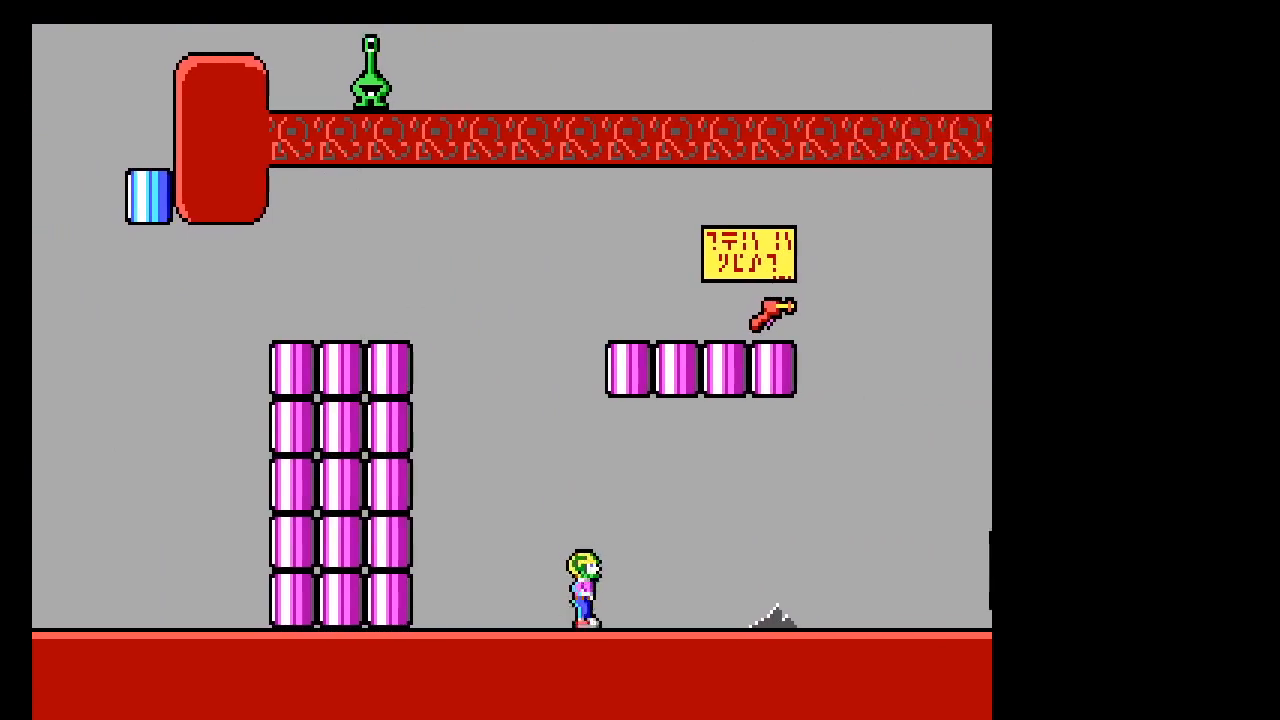
# Step: Jump onto the floating purple blocks below the yellow sign and collect the raygun
pyautogui.press('ctrl')
pyautogui.press('Left')
pyautogui.press('ctrl')
pyautogui.press('Right')
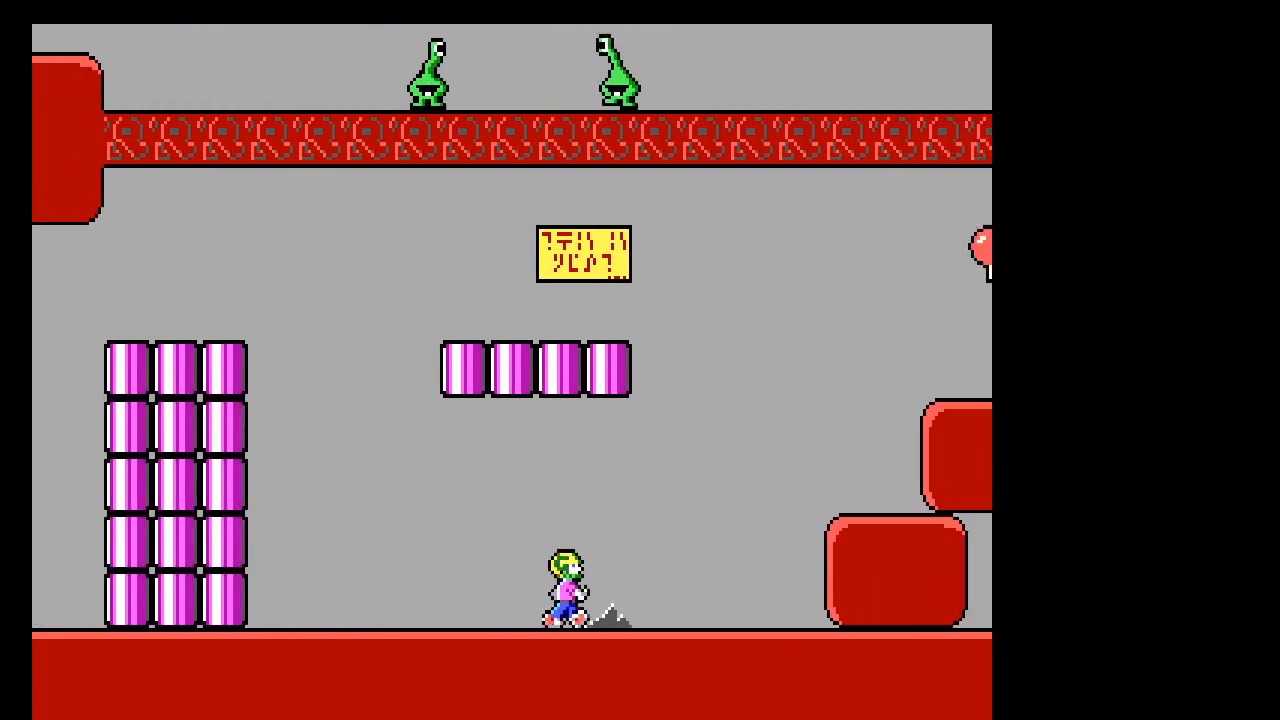
# Step: Climb the stacked red blocks for the lollipop above them and jump across to the pink platforms
pyautogui.press('ctrl')
pyautogui.press('ctrl')
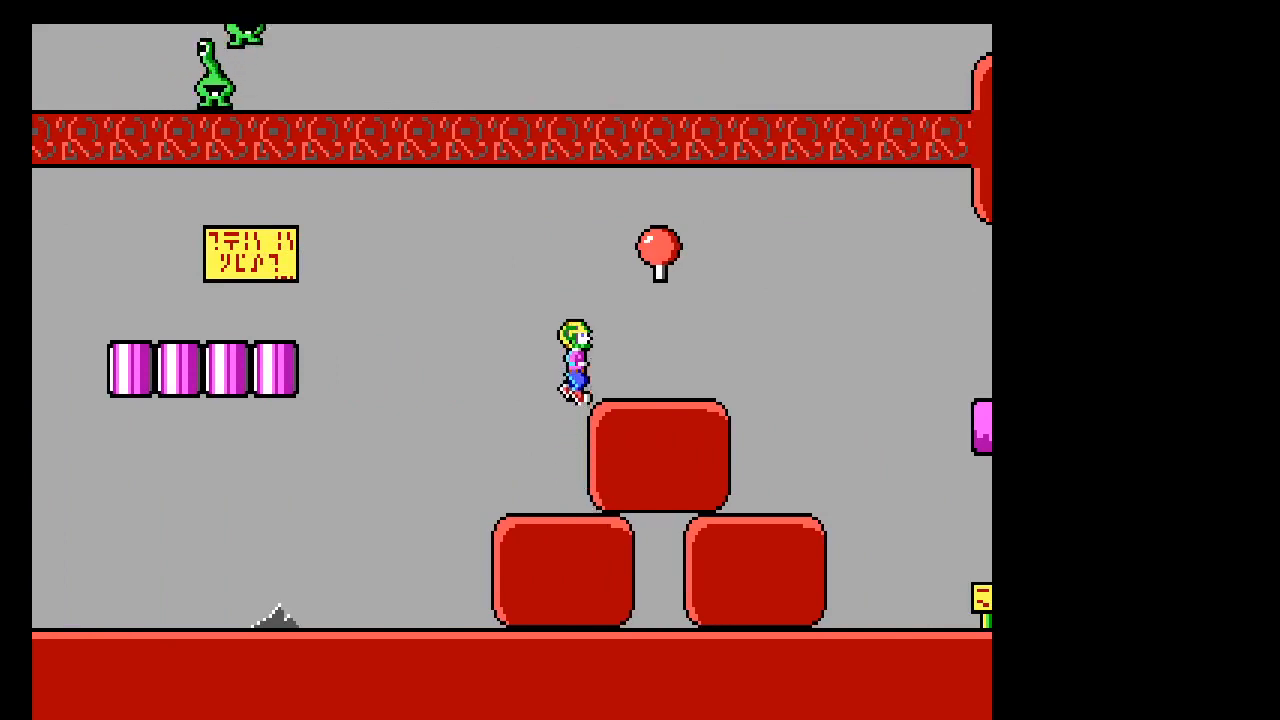
pyautogui.press('Right')
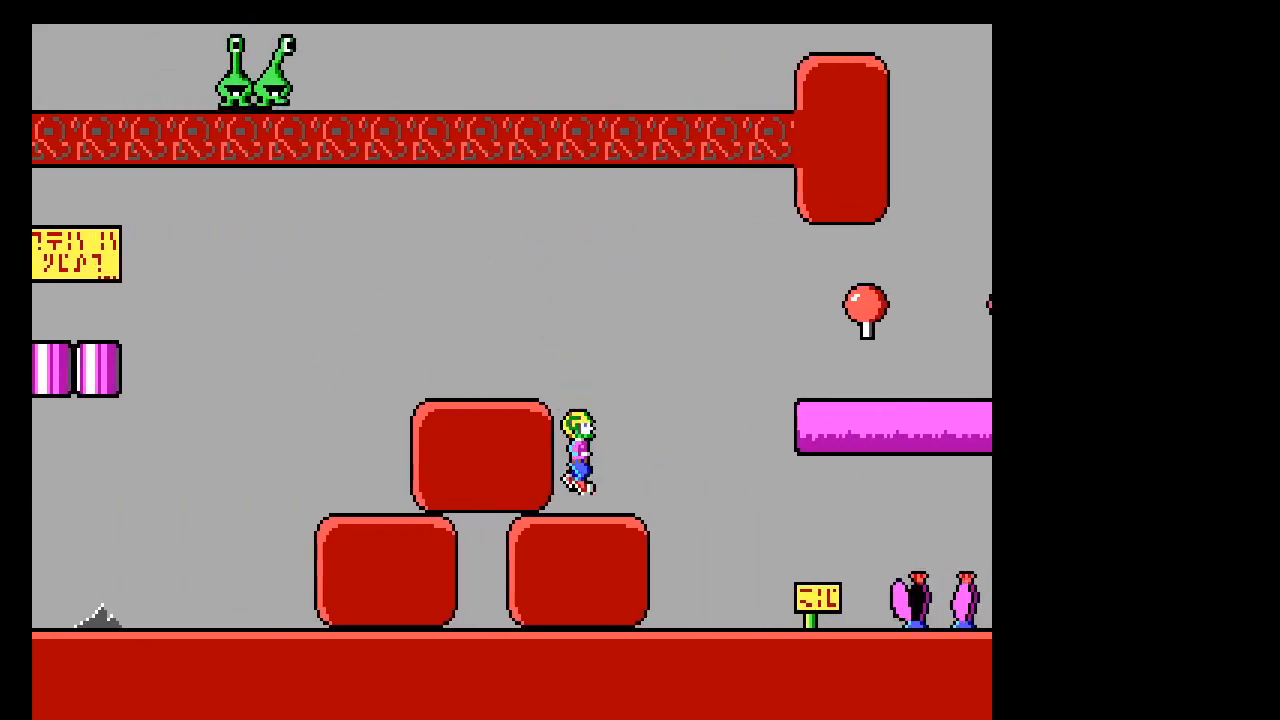
pyautogui.press('ctrl')
pyautogui.press('Right')
pyautogui.press('ctrl')
pyautogui.press('Right')
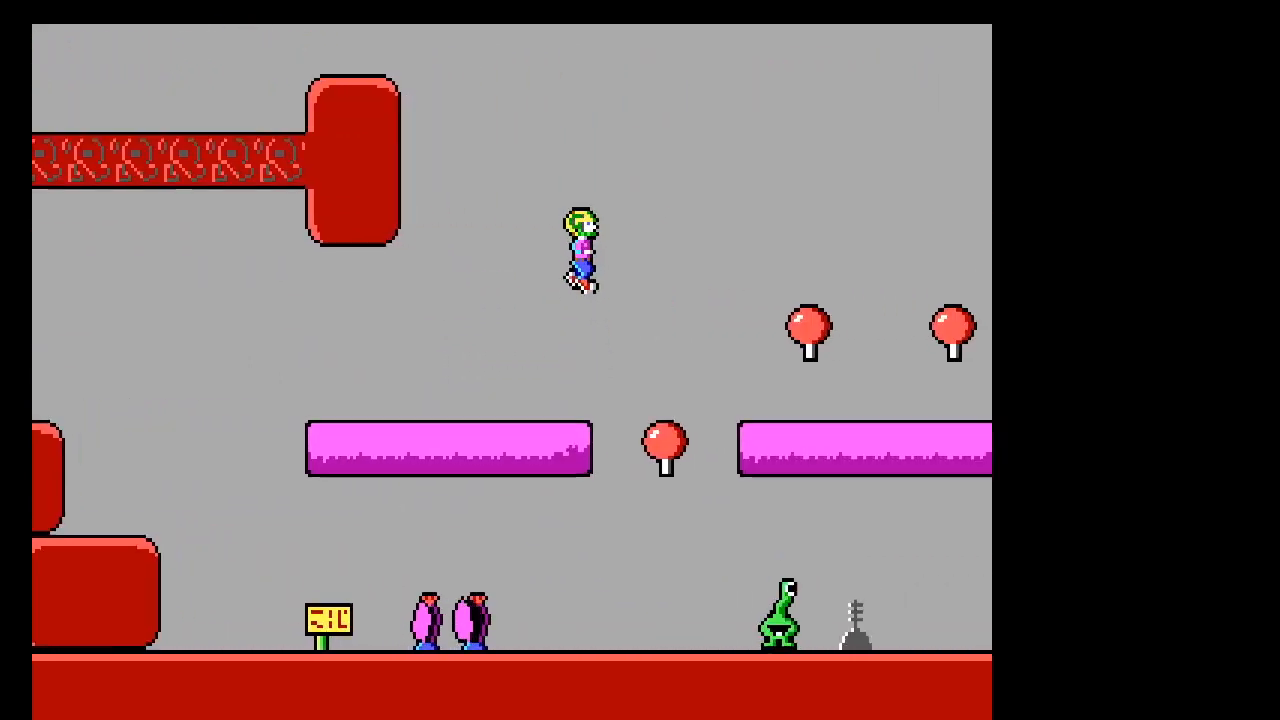
# Step: Pass along the second pink platform for its lollipops and jump onto the pink block steps before the spike pit
pyautogui.press('ctrl')
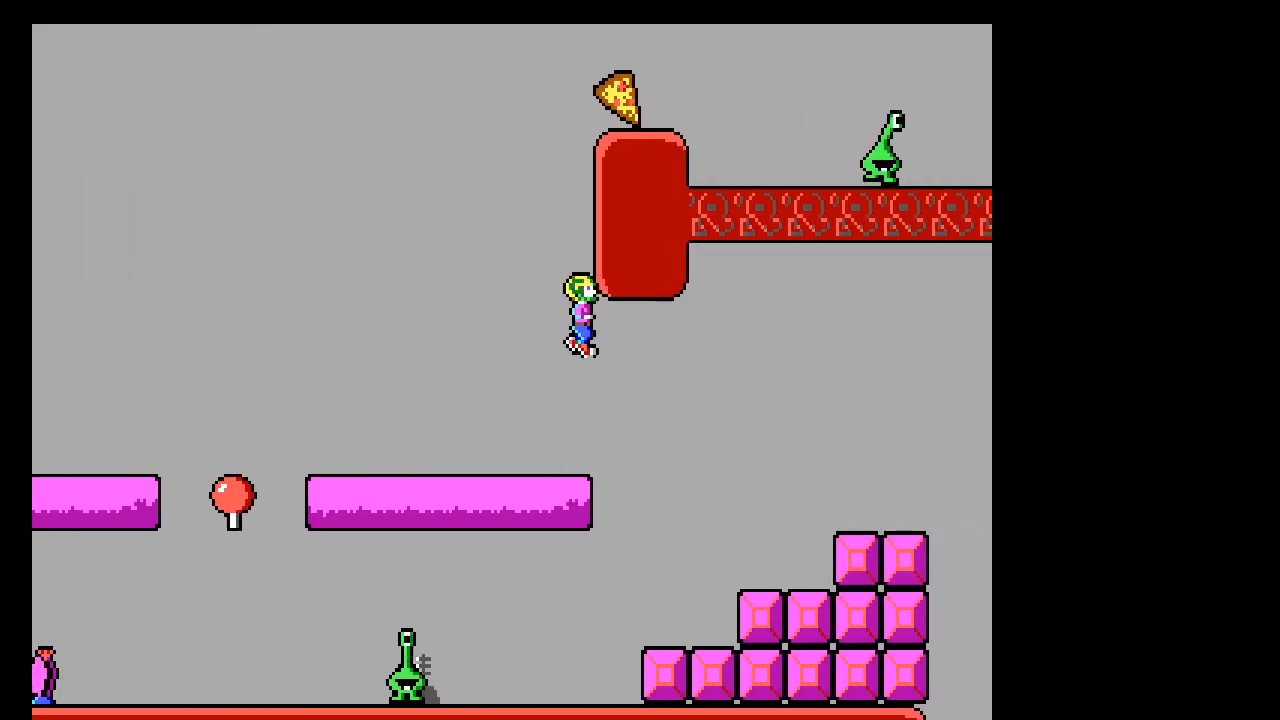
pyautogui.press('Right')
pyautogui.press('Right')
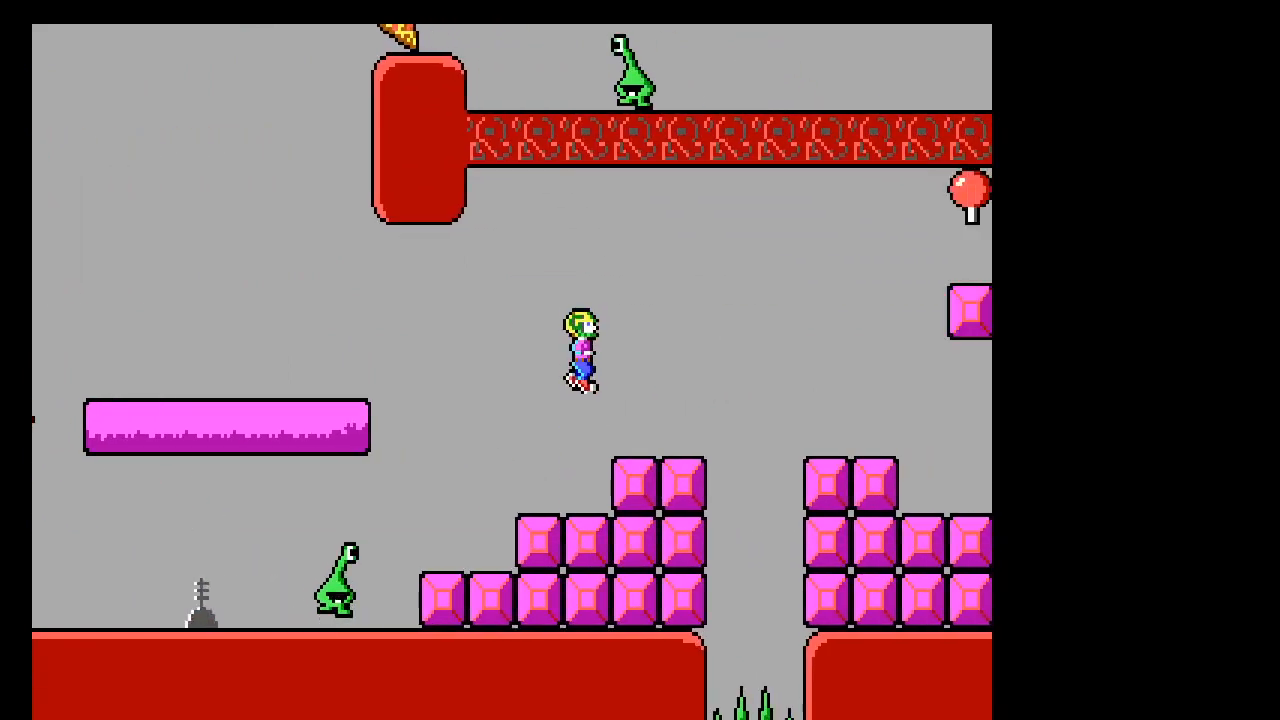
pyautogui.press('ctrl')
pyautogui.press('Right')
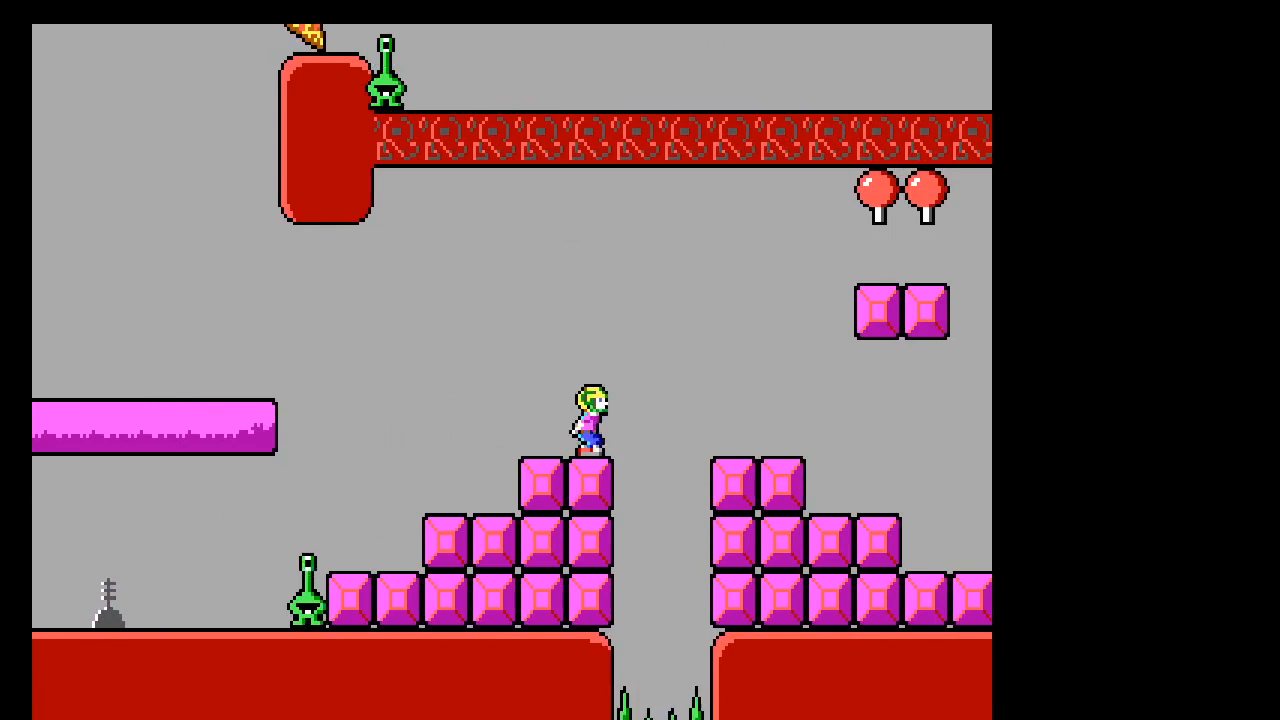
# Step: Cross the spike pit and collect the two lollipops above the floating pair of pink blocks
pyautogui.press('ctrl')
pyautogui.press('ctrl')
pyautogui.press('Left')
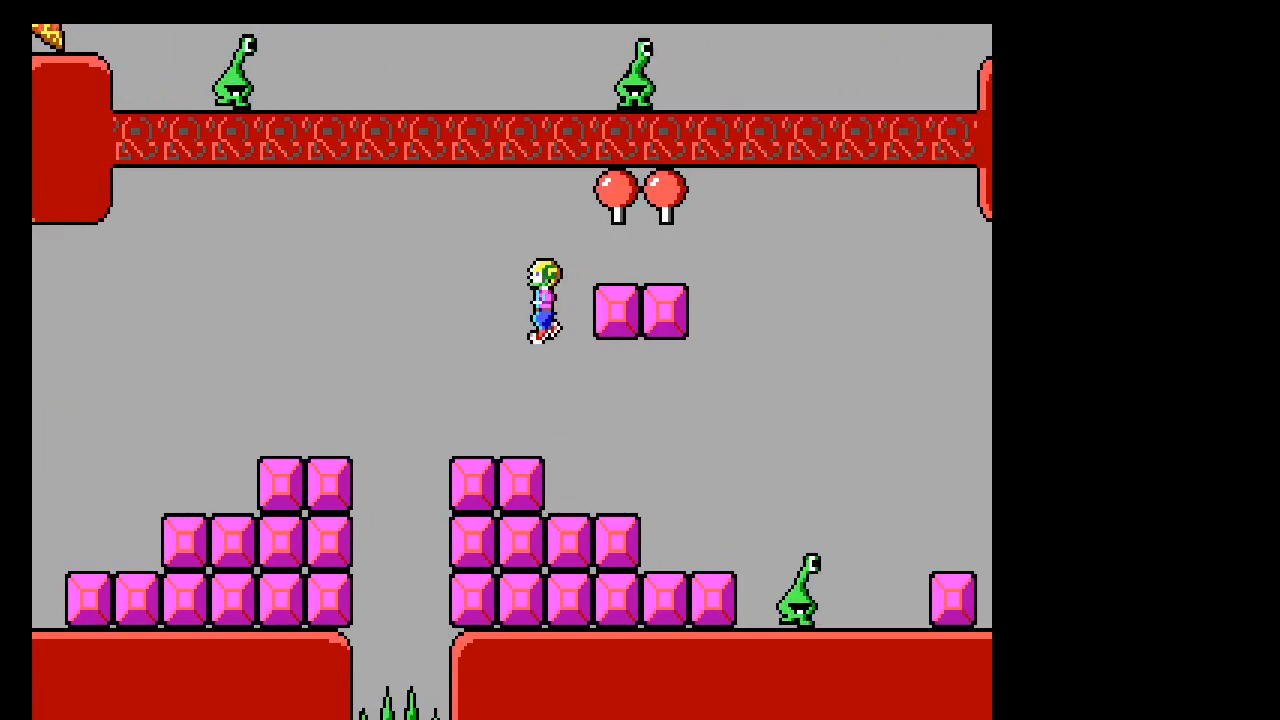
pyautogui.press('ctrl')
pyautogui.press('Right')
pyautogui.press('Right')
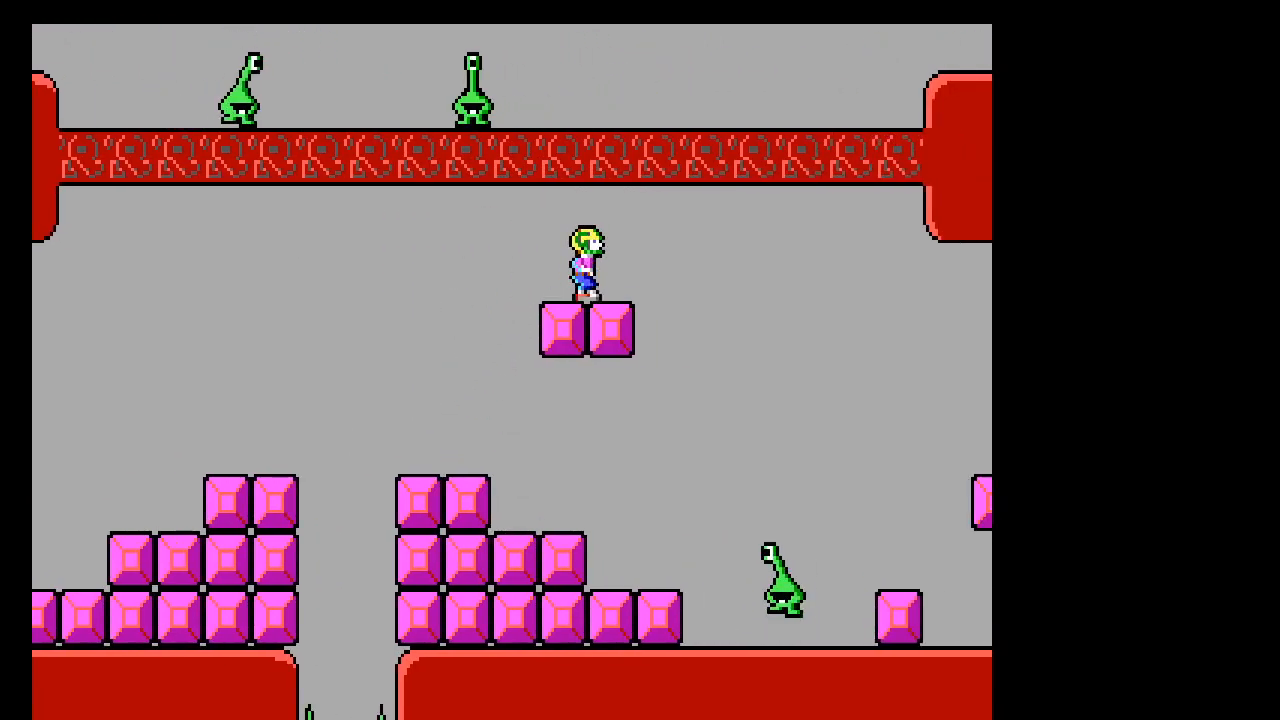
# Step: Jump onto the staggered pink platforms and face the green alien coming down them
pyautogui.press('ctrl')
pyautogui.press('Right')
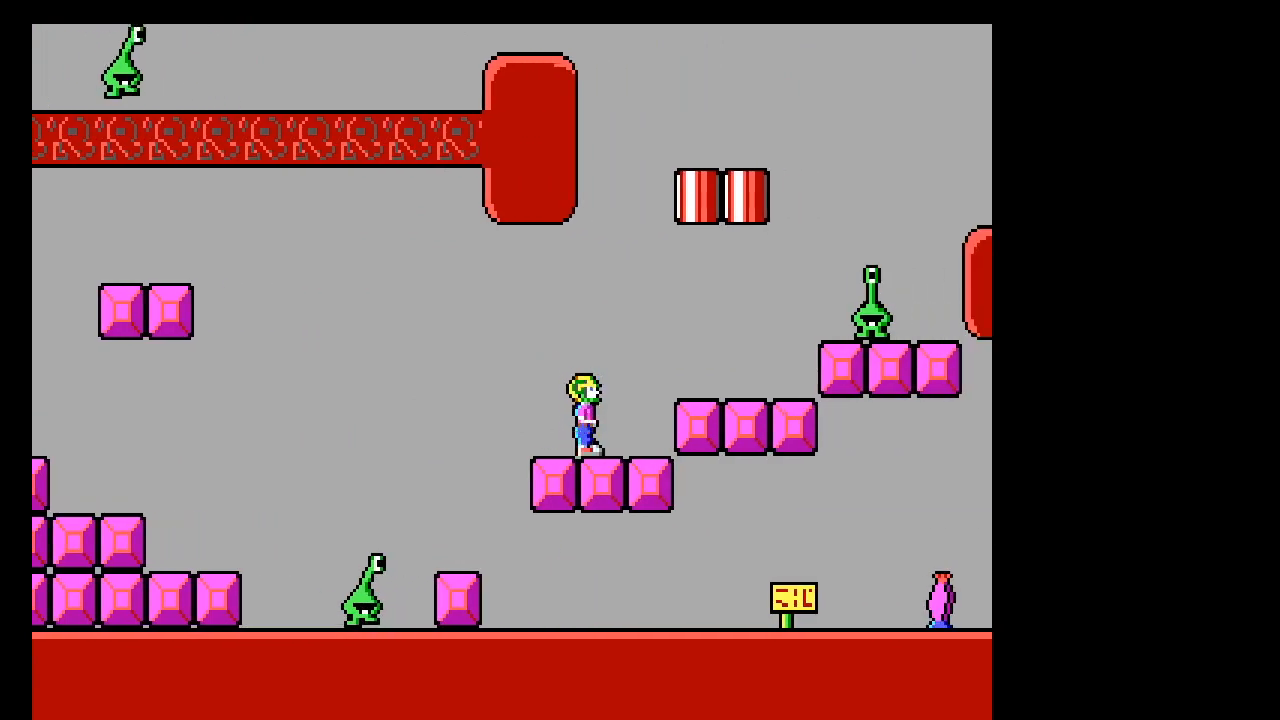
pyautogui.press('ctrl')
pyautogui.press('Left')
pyautogui.press('Left')
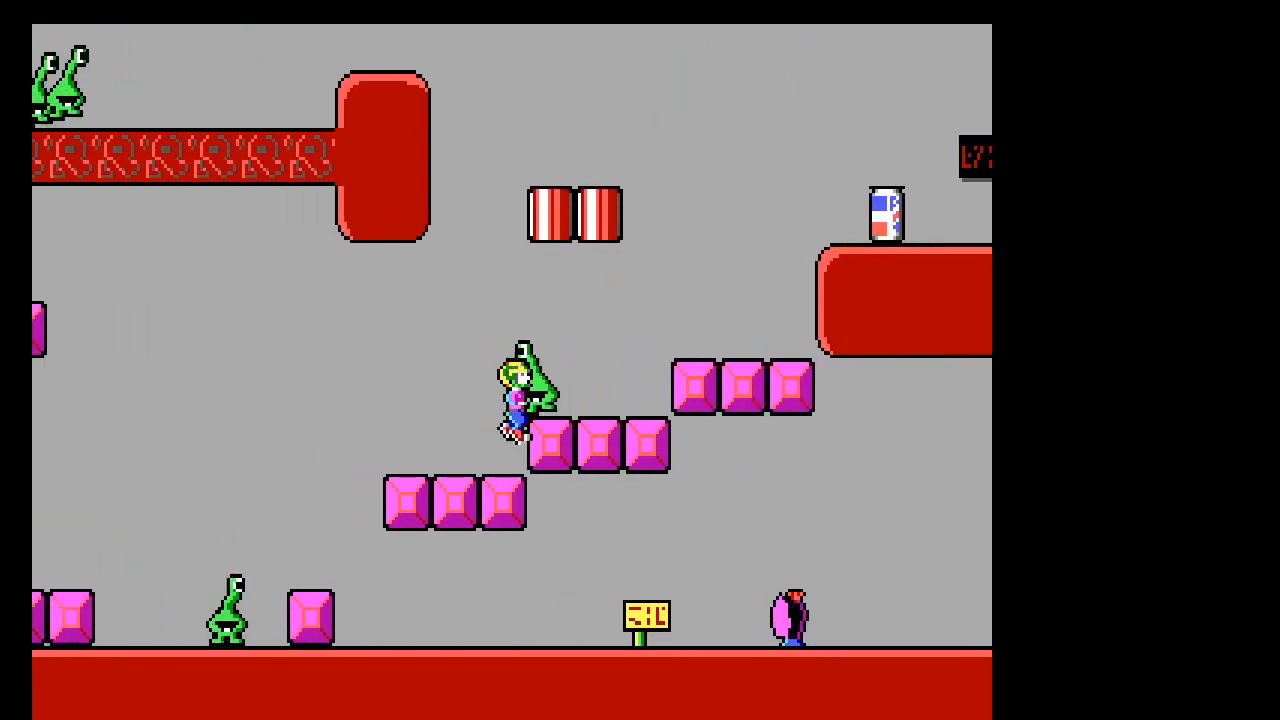
pyautogui.press('Left')
# Step: Jump back up the staggered pink platforms once the alien has dropped to the ground
pyautogui.press('ctrl')
pyautogui.press('Right')
pyautogui.press('ctrl')
pyautogui.press('Right')
pyautogui.press('ctrl')
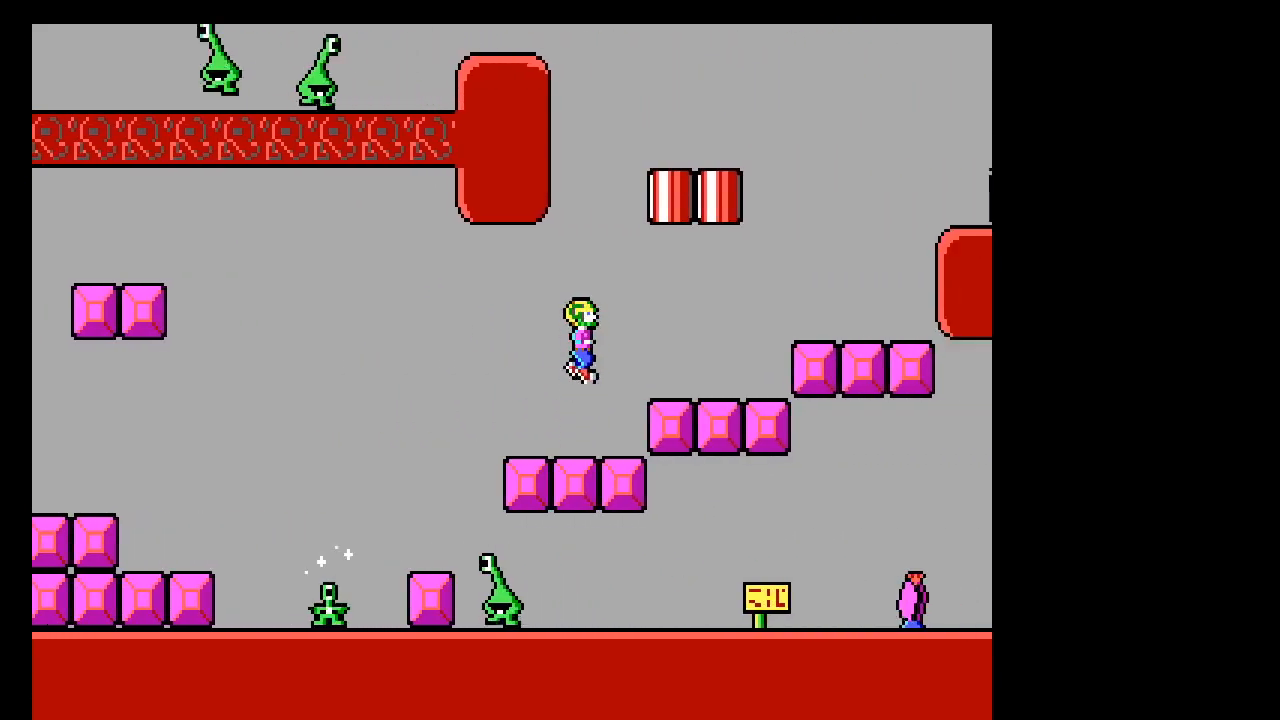
# Step: Jump onto the exit ledge to collect the soda can, and quit the game to DOS
pyautogui.press('ctrl')
pyautogui.press('Right')
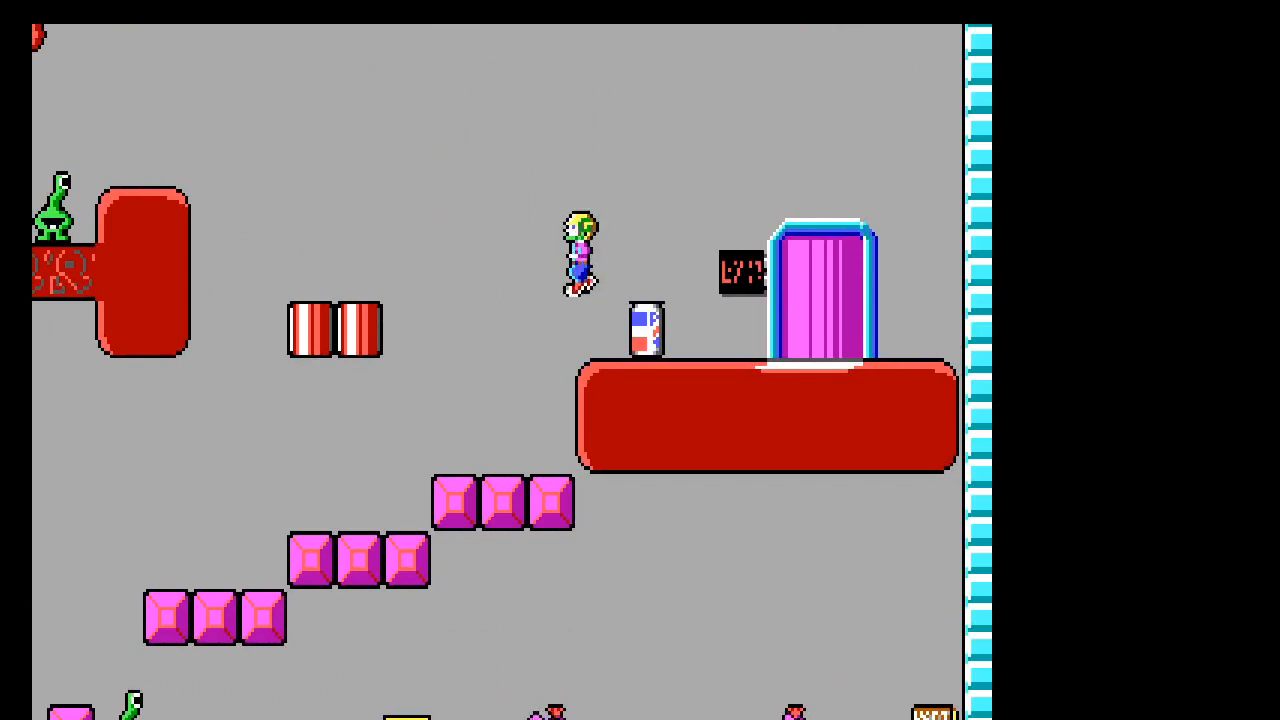
pyautogui.press('Escape')
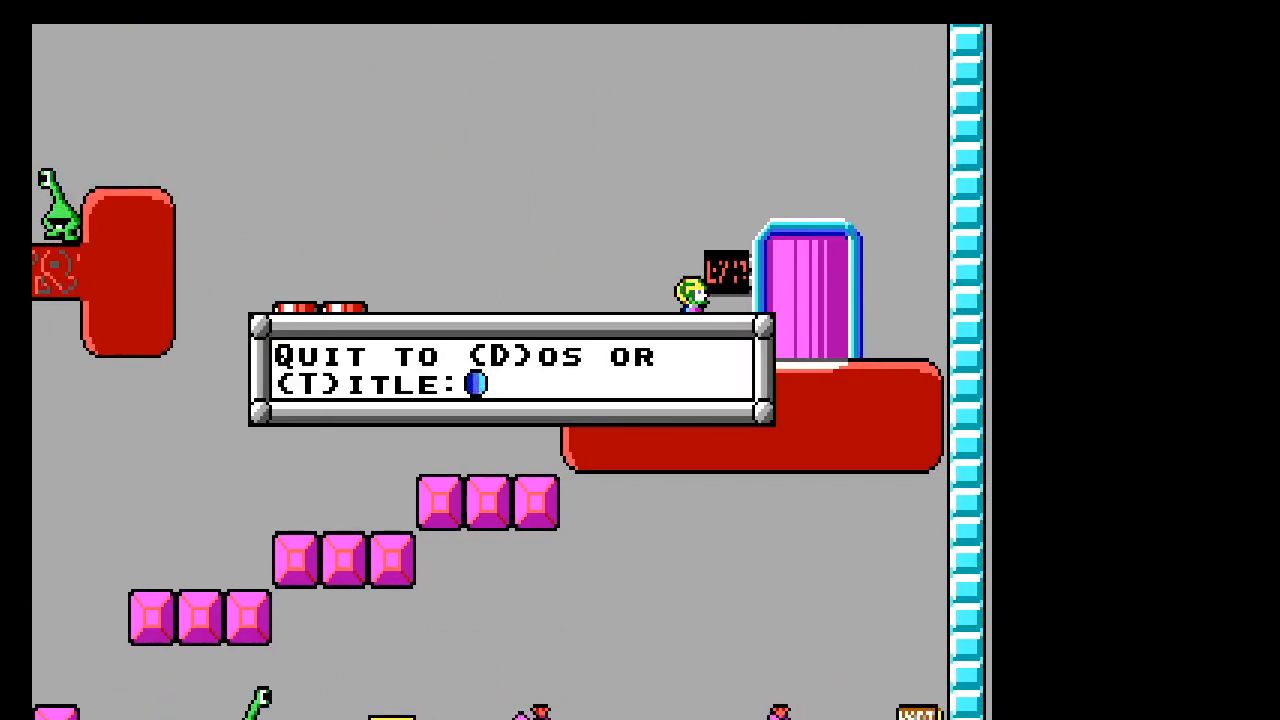
pyautogui.press('d')
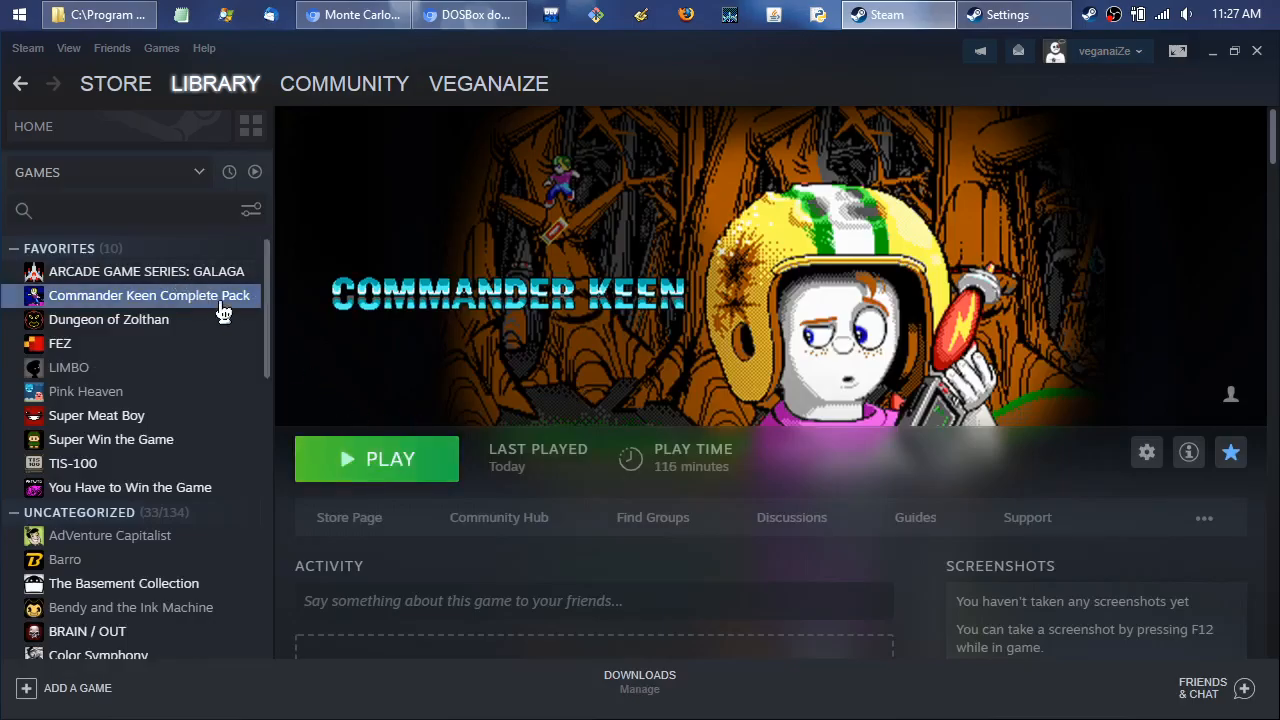
# Step: Switch to the Commander Keen folder in File Explorer and open keen1.conf from base1
pyautogui.click(87, 20)
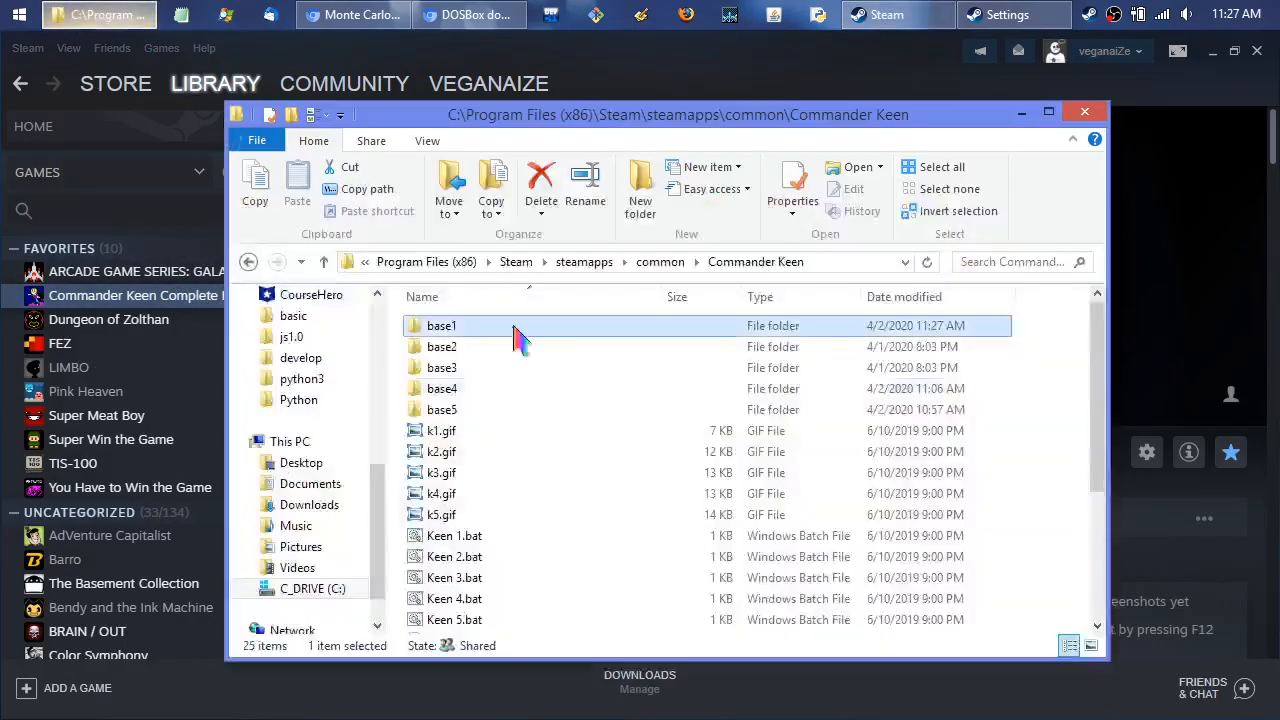
pyautogui.doubleClick(440, 330)
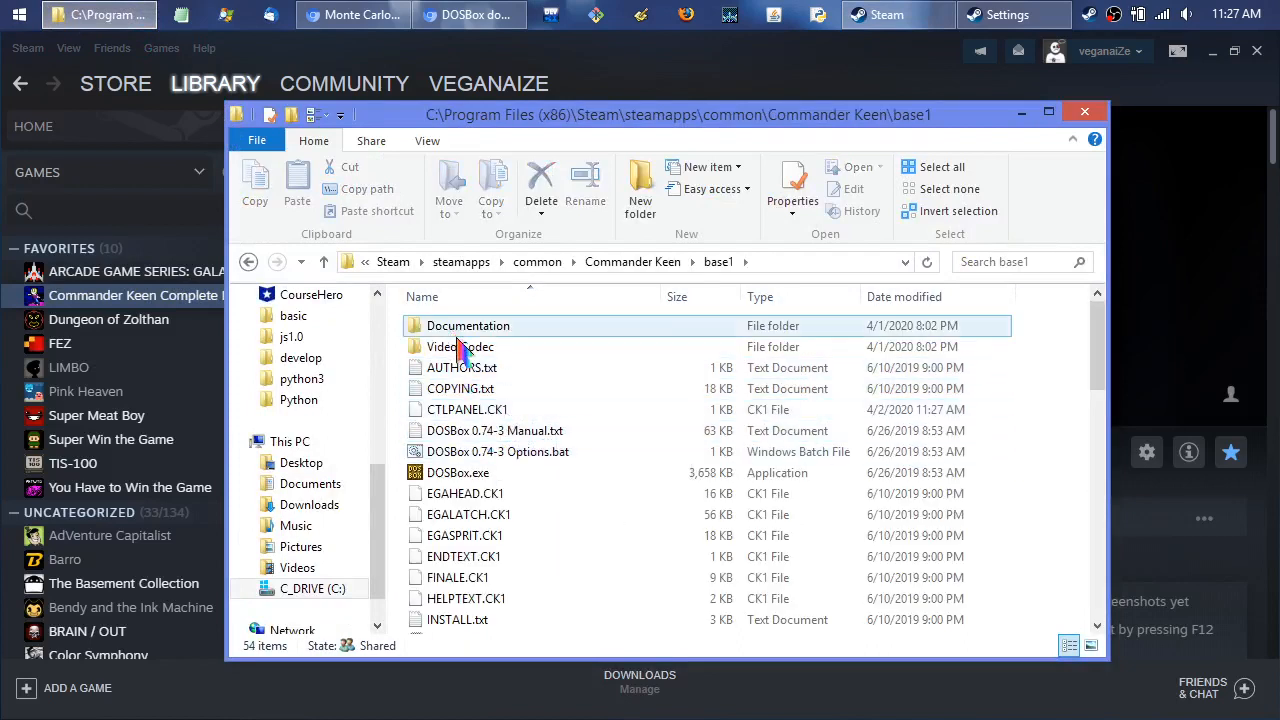
pyautogui.scroll(-3, 517, 583)
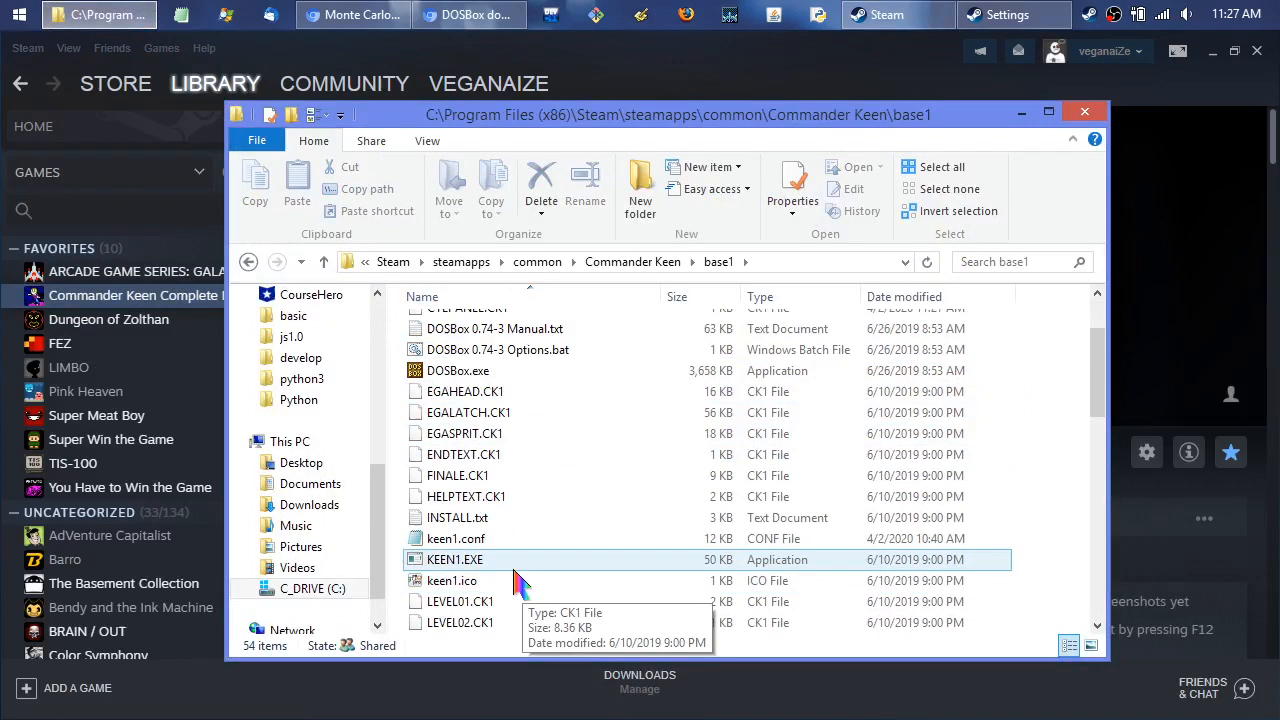
pyautogui.click(476, 545)
pyautogui.doubleClick(477, 541)
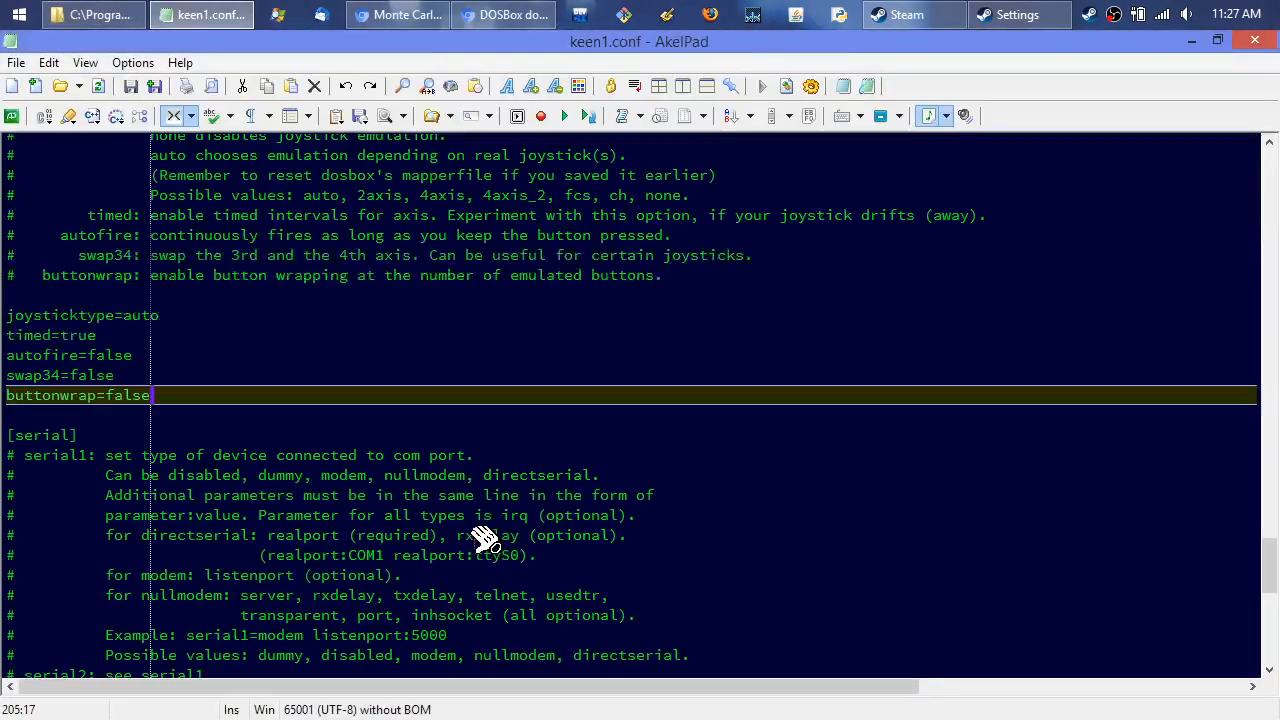
# Step: Set the output option to opengl, just below windowresolution in keen1.conf
pyautogui.scroll(2, 280, 378)
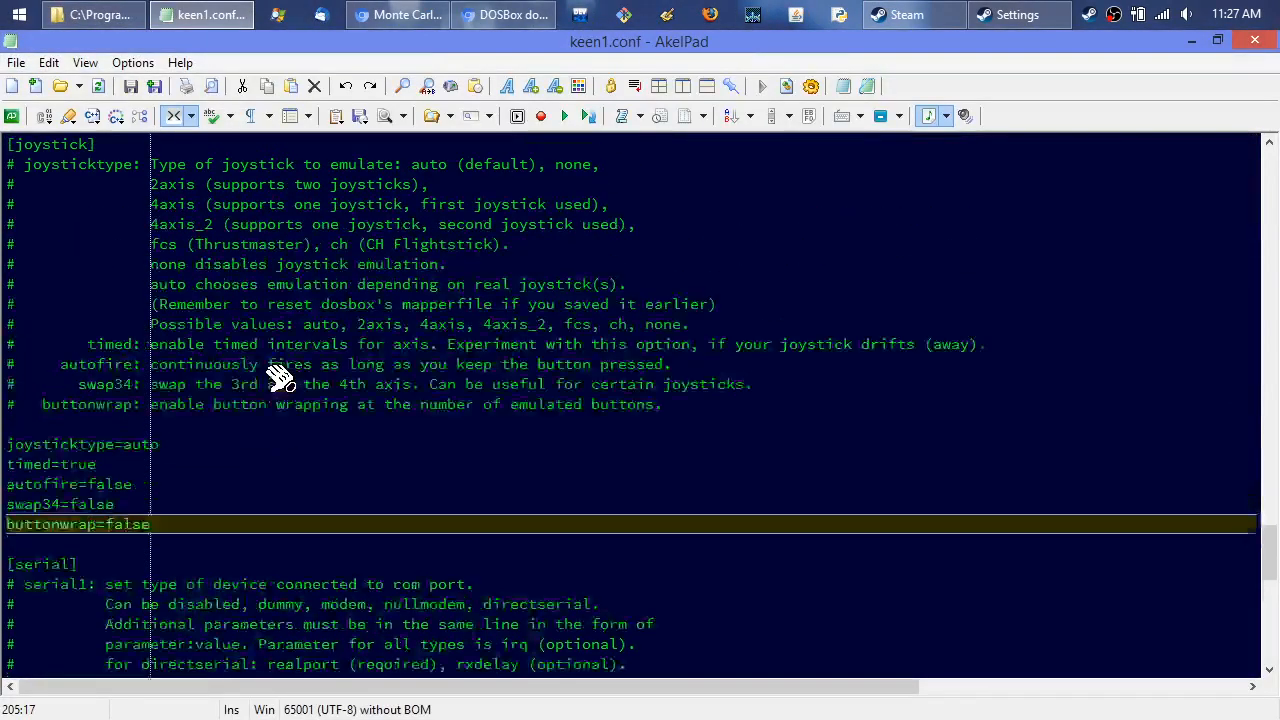
pyautogui.hotkey('ctrl', 'Home')
pyautogui.press('pagedown')
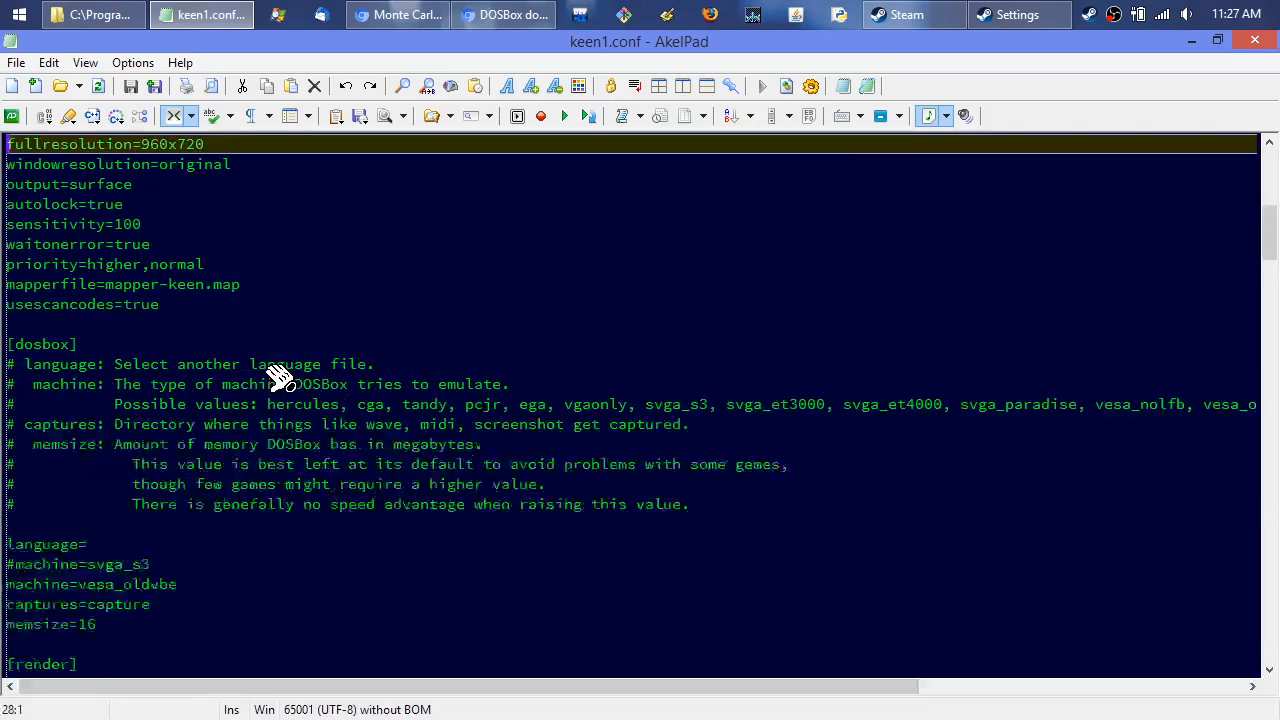
pyautogui.press('Down')
pyautogui.press('Down')
pyautogui.press('Down')
pyautogui.press('Up')
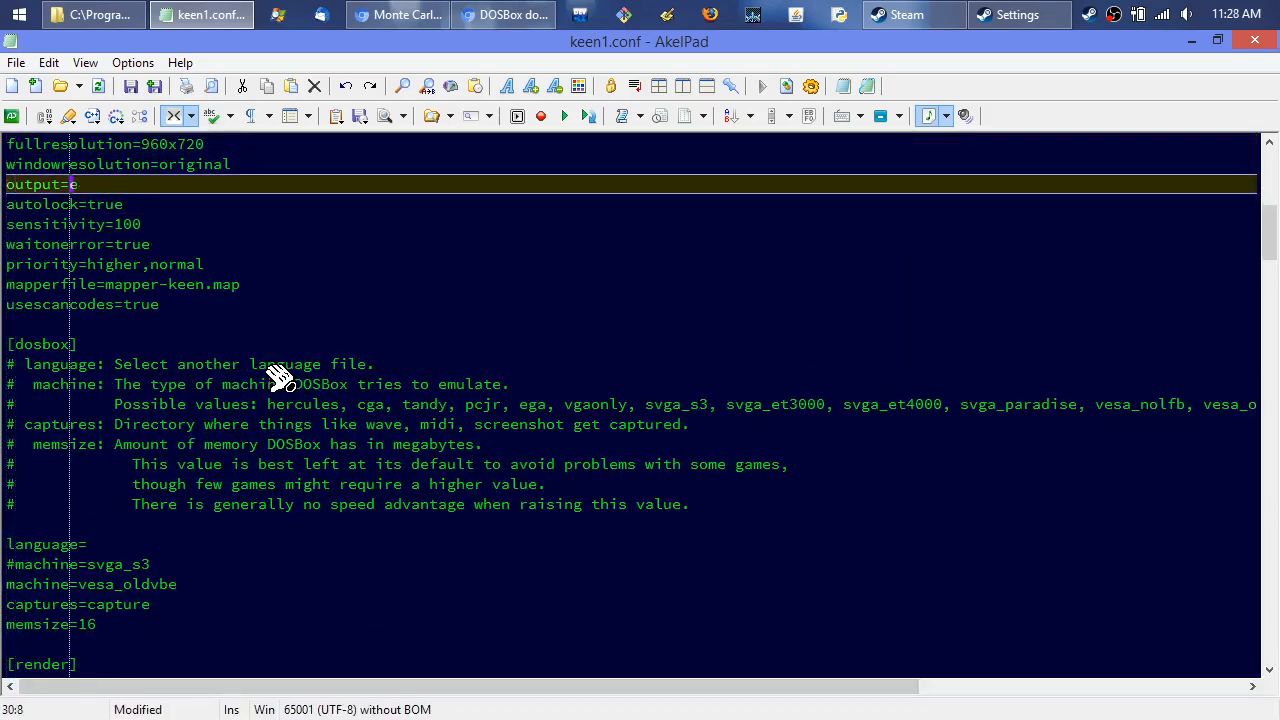
pyautogui.write('opengl')
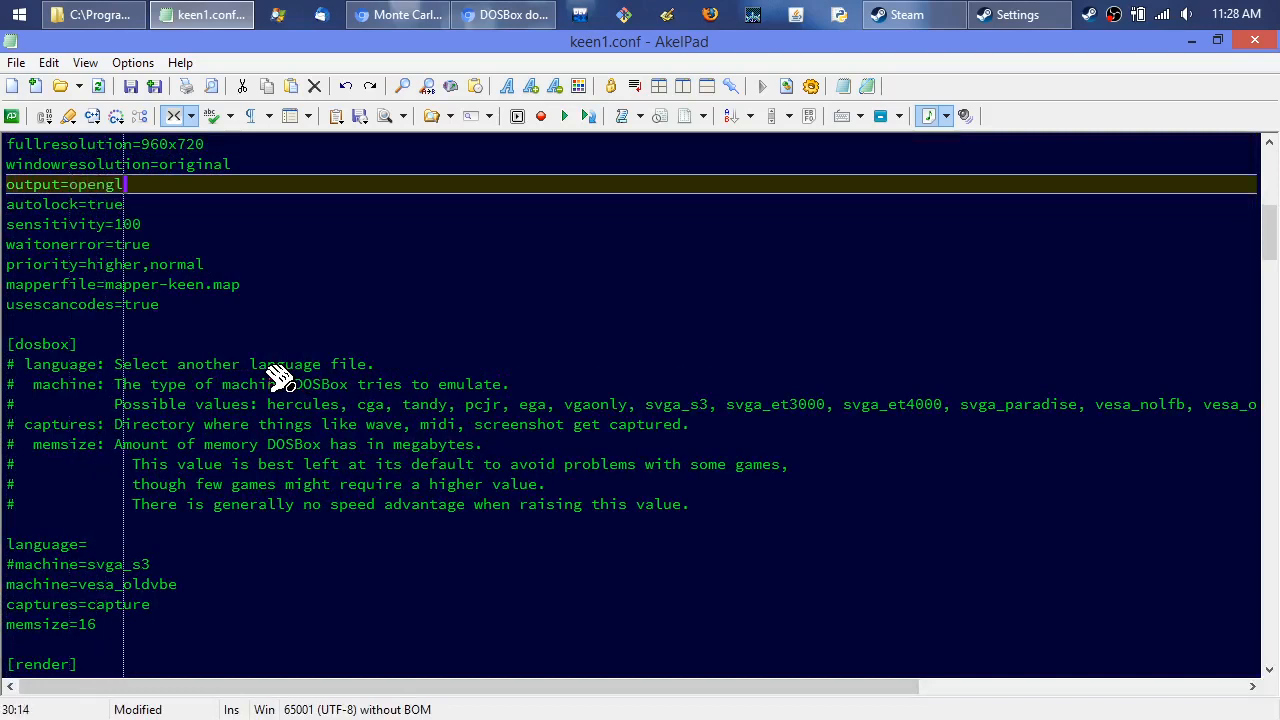
# Step: Try openglnb as the output value and return it to opengl
pyautogui.write('nb')
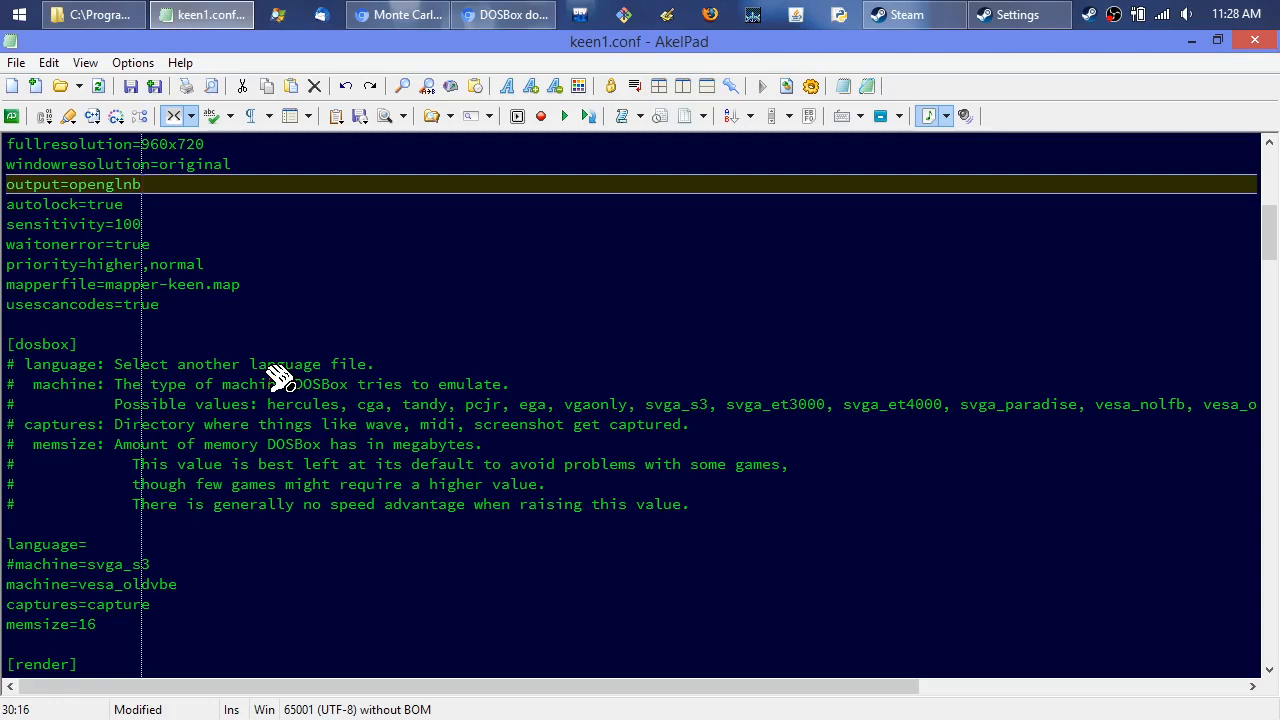
pyautogui.press('BackSpace')
pyautogui.press('BackSpace')
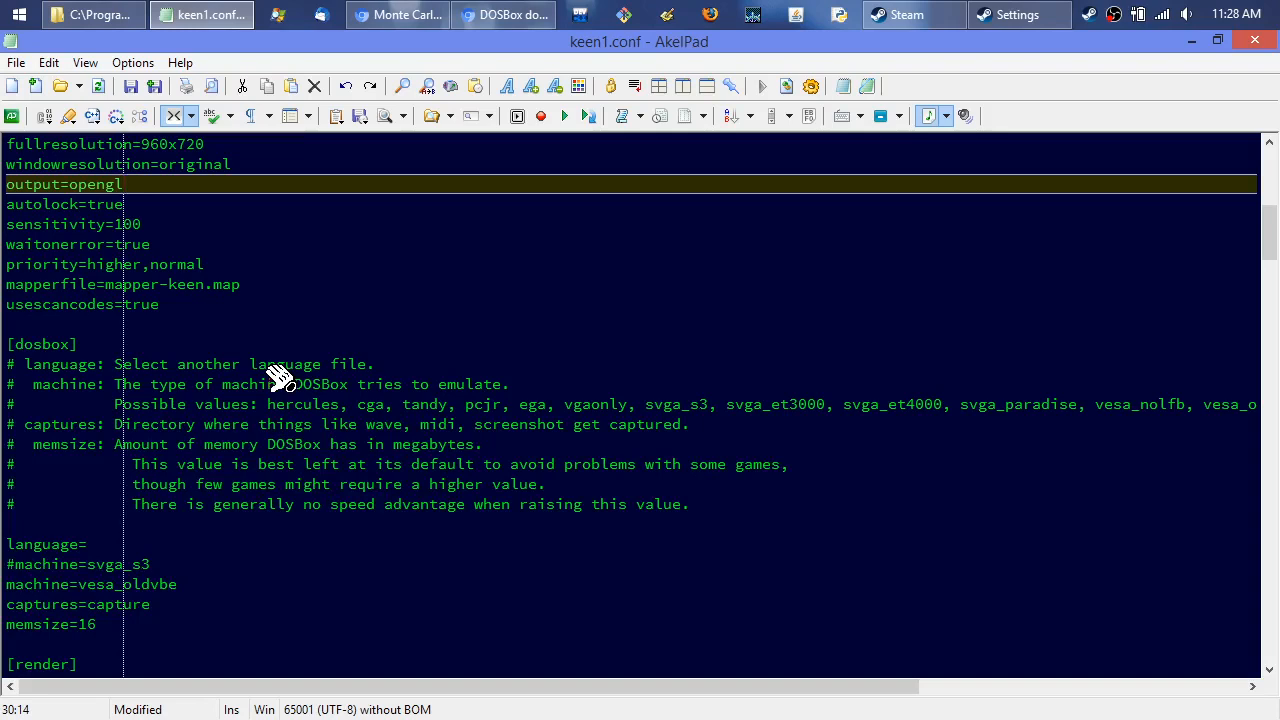
# Step: Switch to Steam, cancel its open settings dialog, and launch the Play Commander Keen Complete Pack option from the library
pyautogui.hotkey('alt', 'Tab')
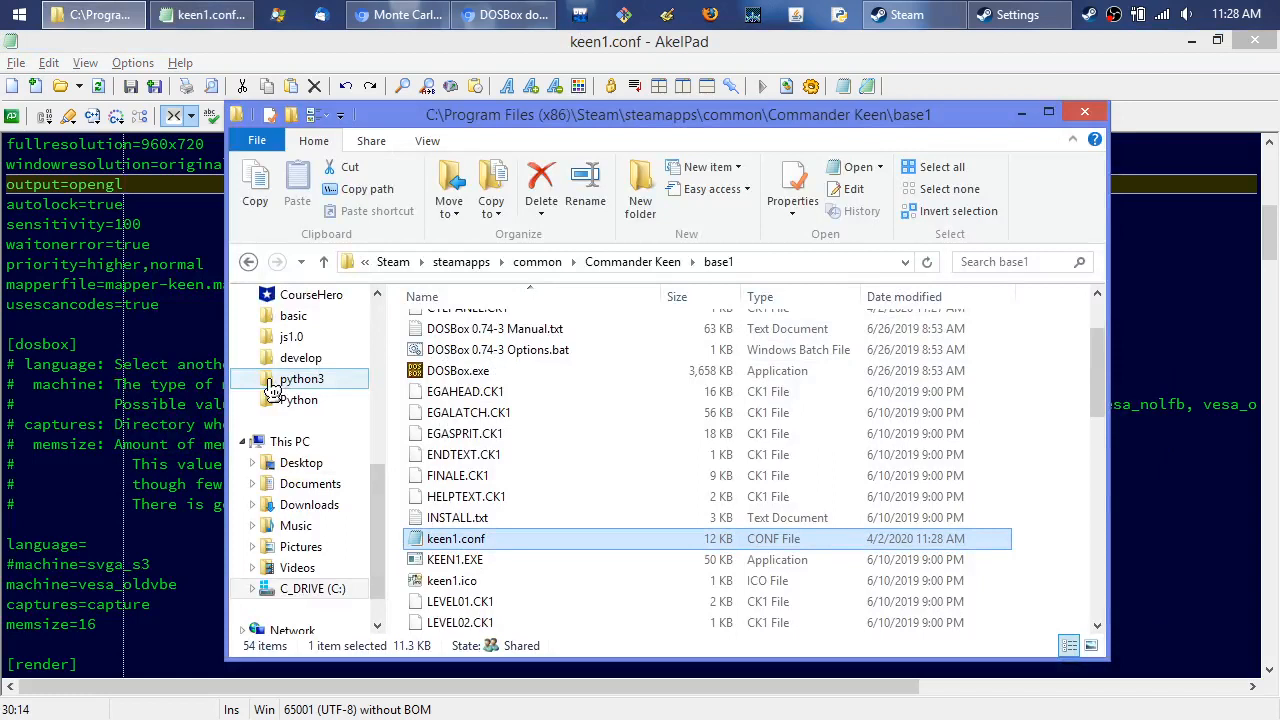
pyautogui.click(1018, 15)
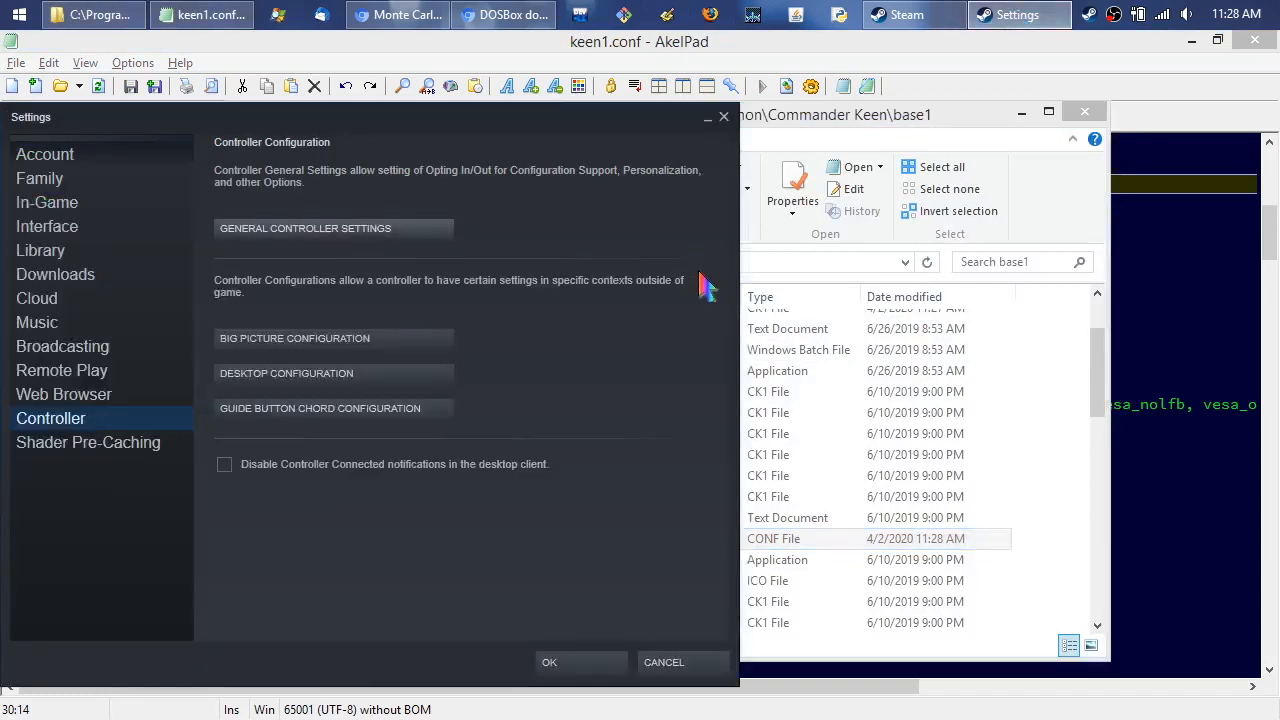
pyautogui.click(686, 664)
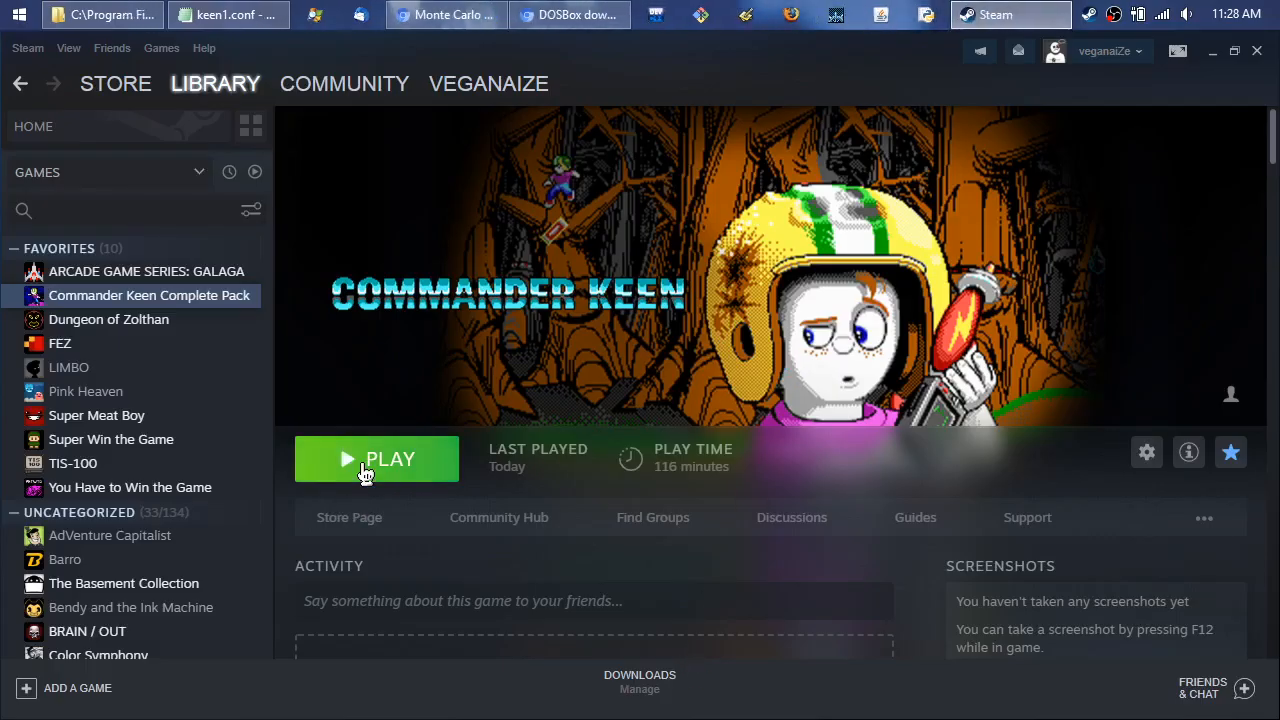
pyautogui.click(366, 472)
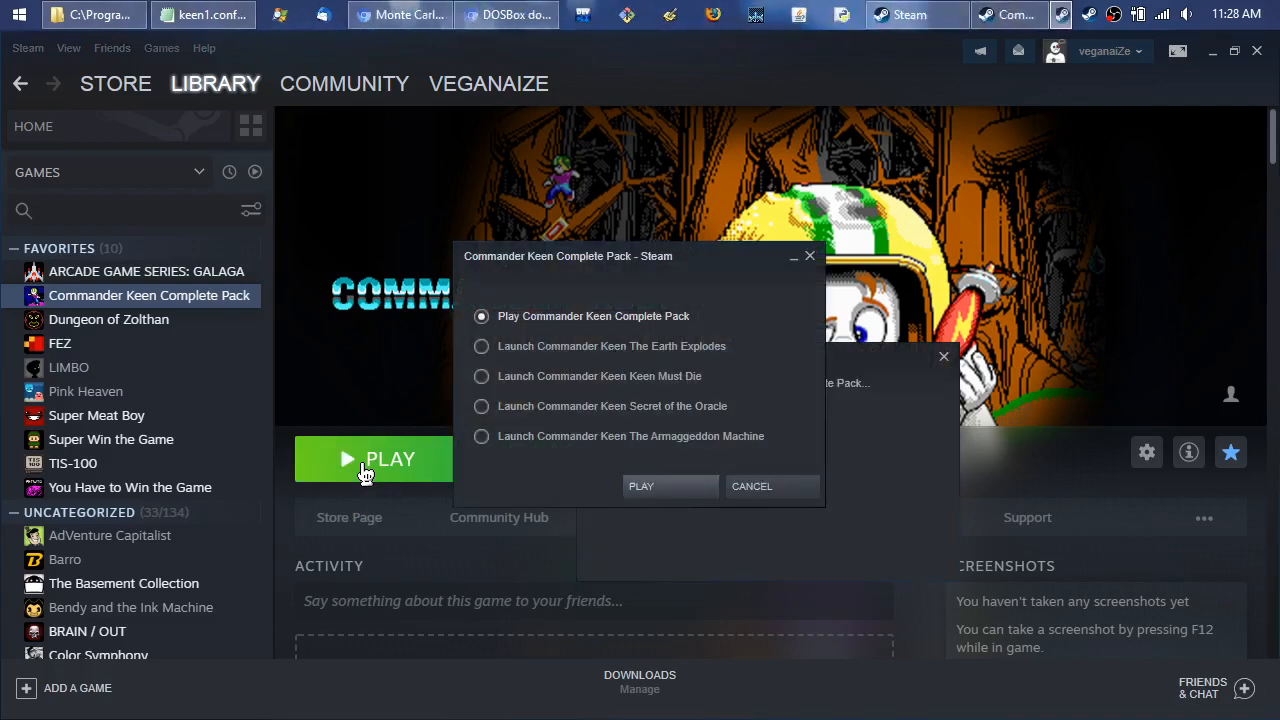
pyautogui.click(658, 492)
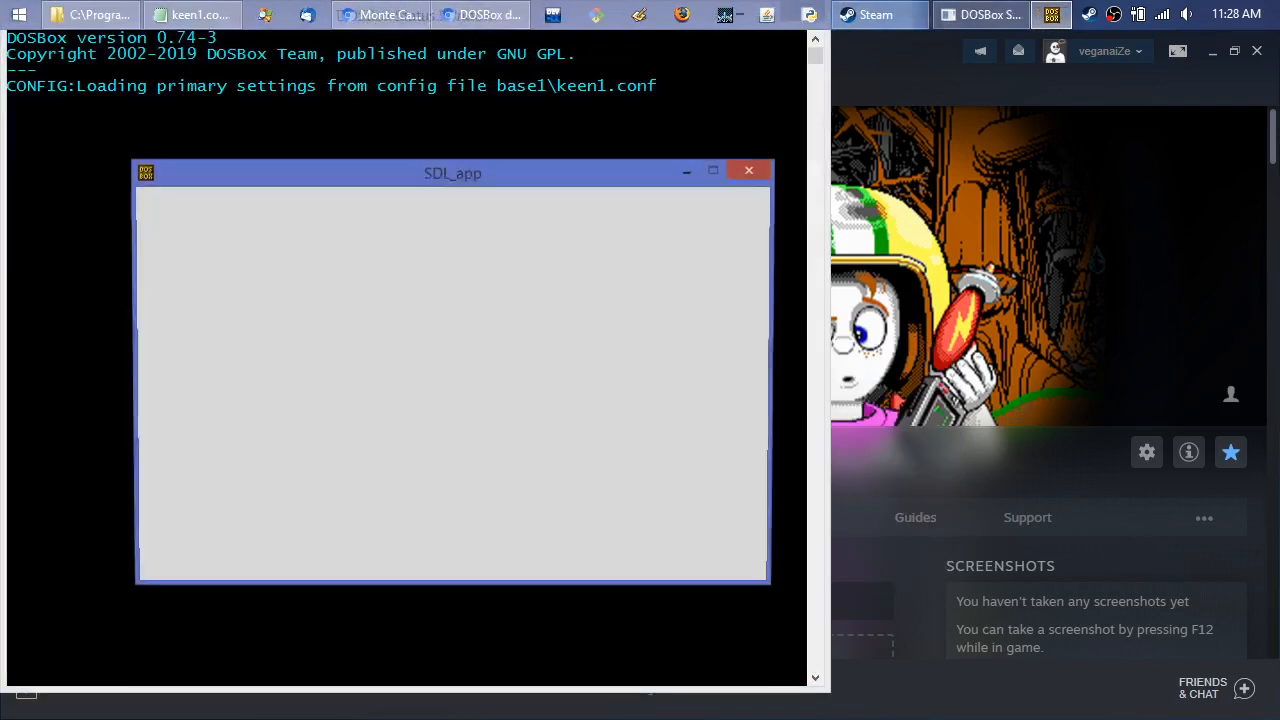